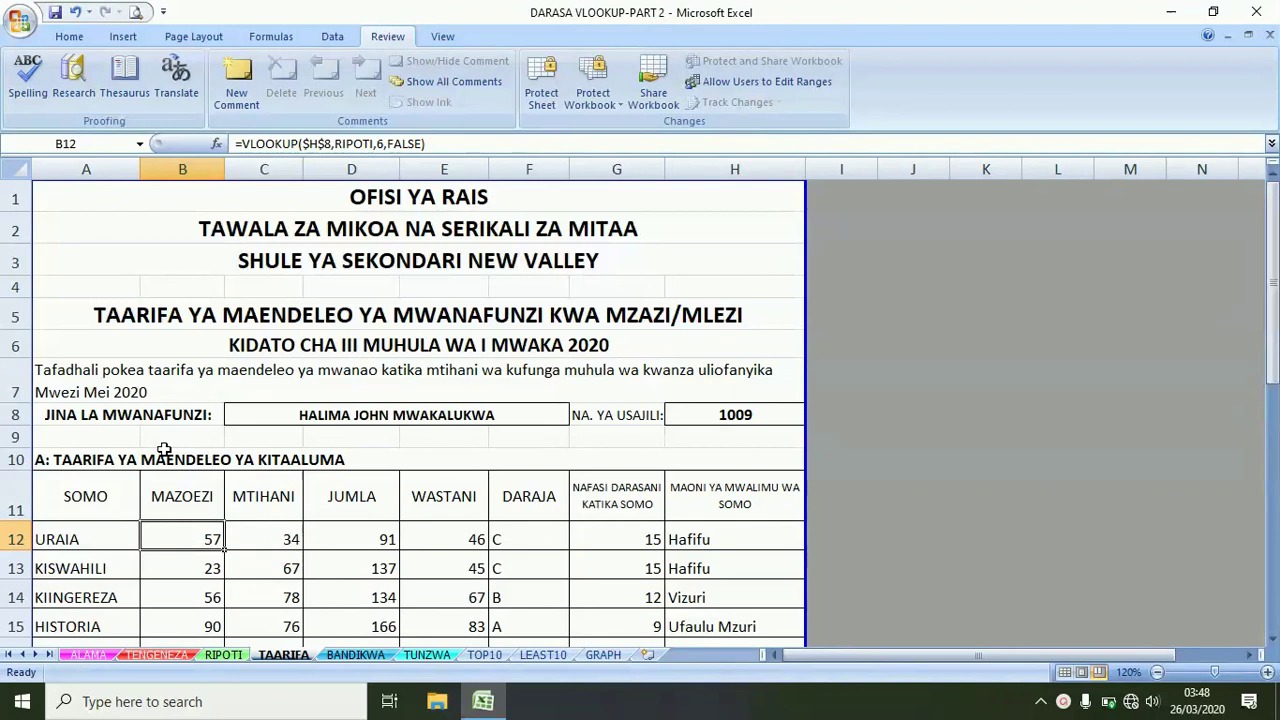
On the RIPOTI sheet, begin adding +COUNTIF( directly after the RANK function in the NAFASI DARASANI formula in CO8
left_click(223, 655)
left_click(1250, 655)
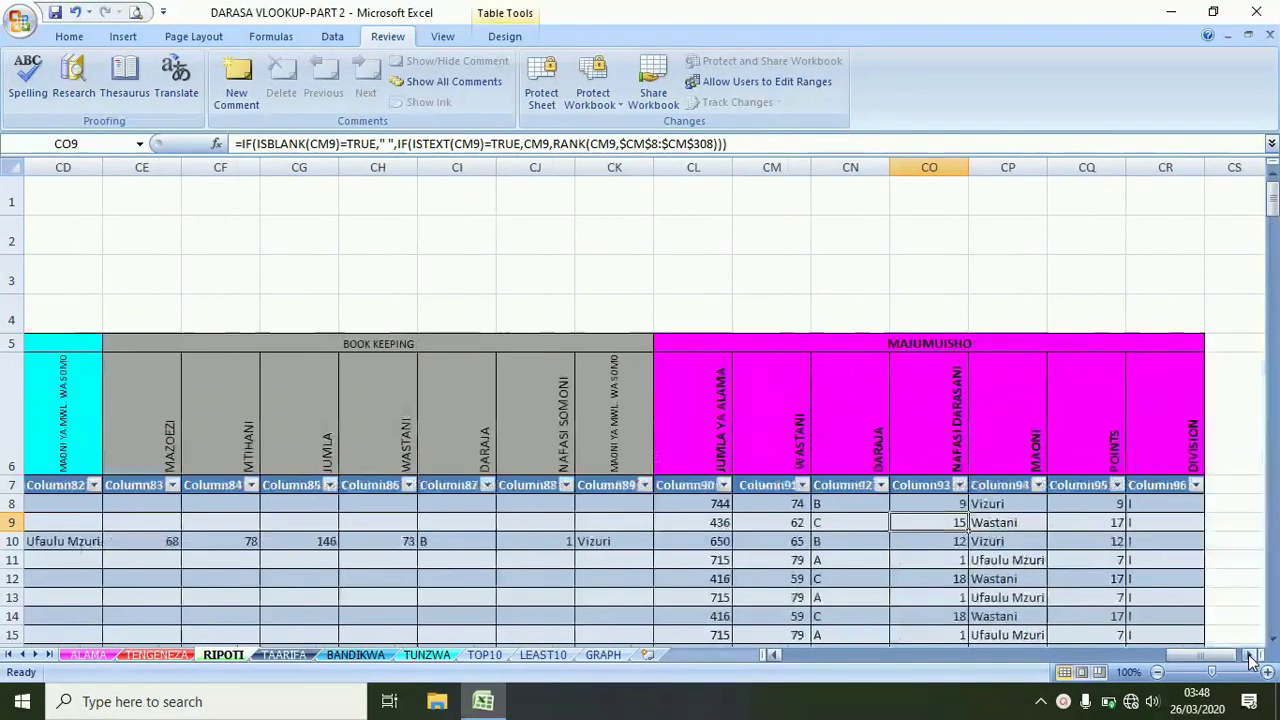
left_click(1250, 655)
left_click(1250, 655)
left_click(1250, 655)
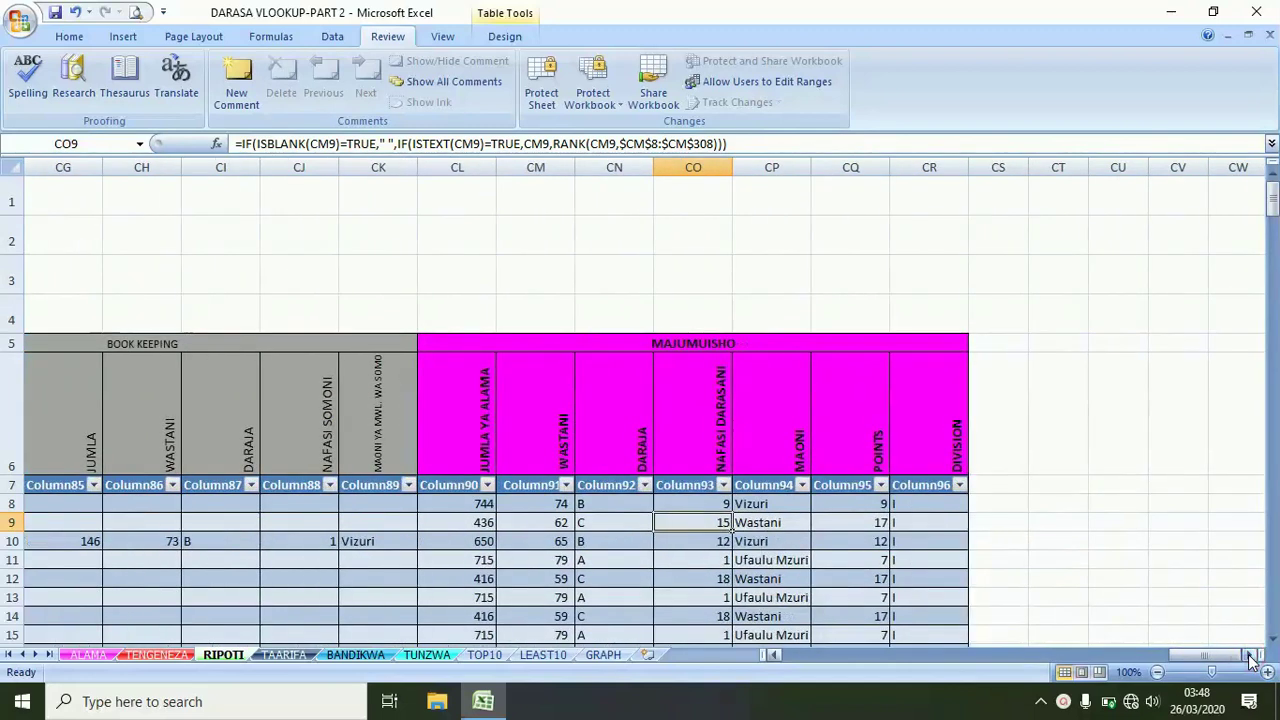
left_click(1250, 655)
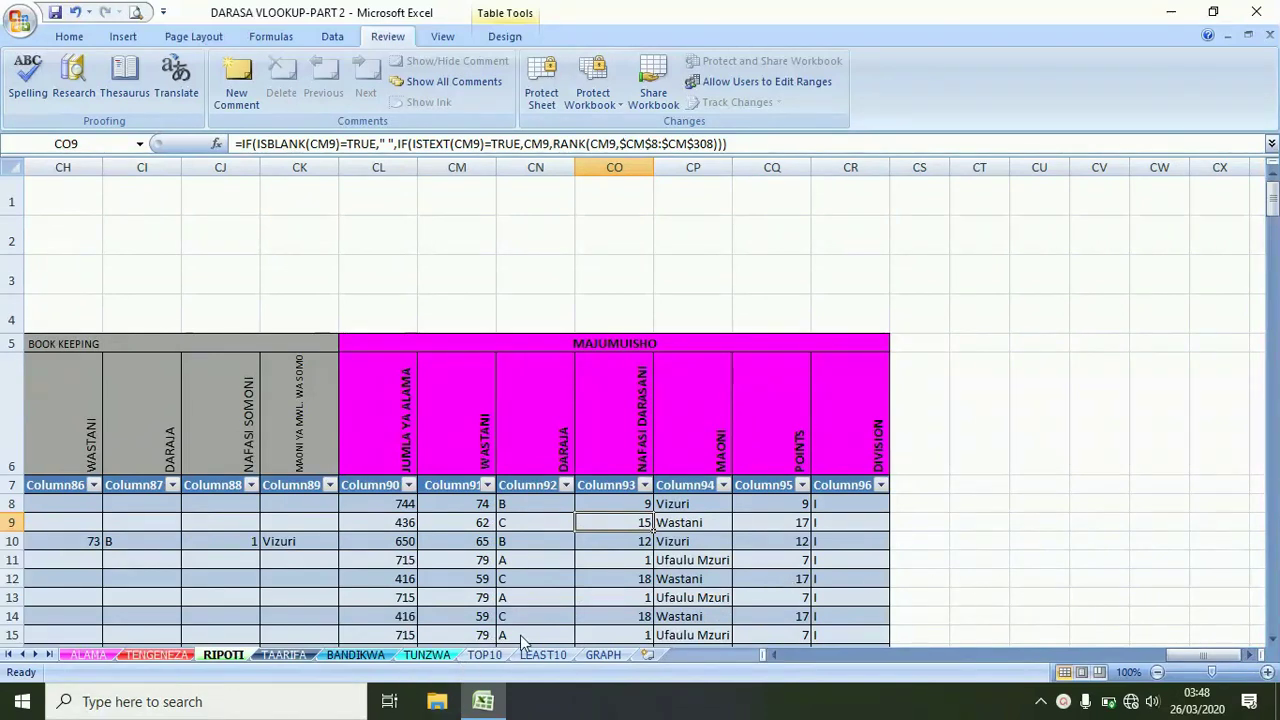
left_click(629, 504)
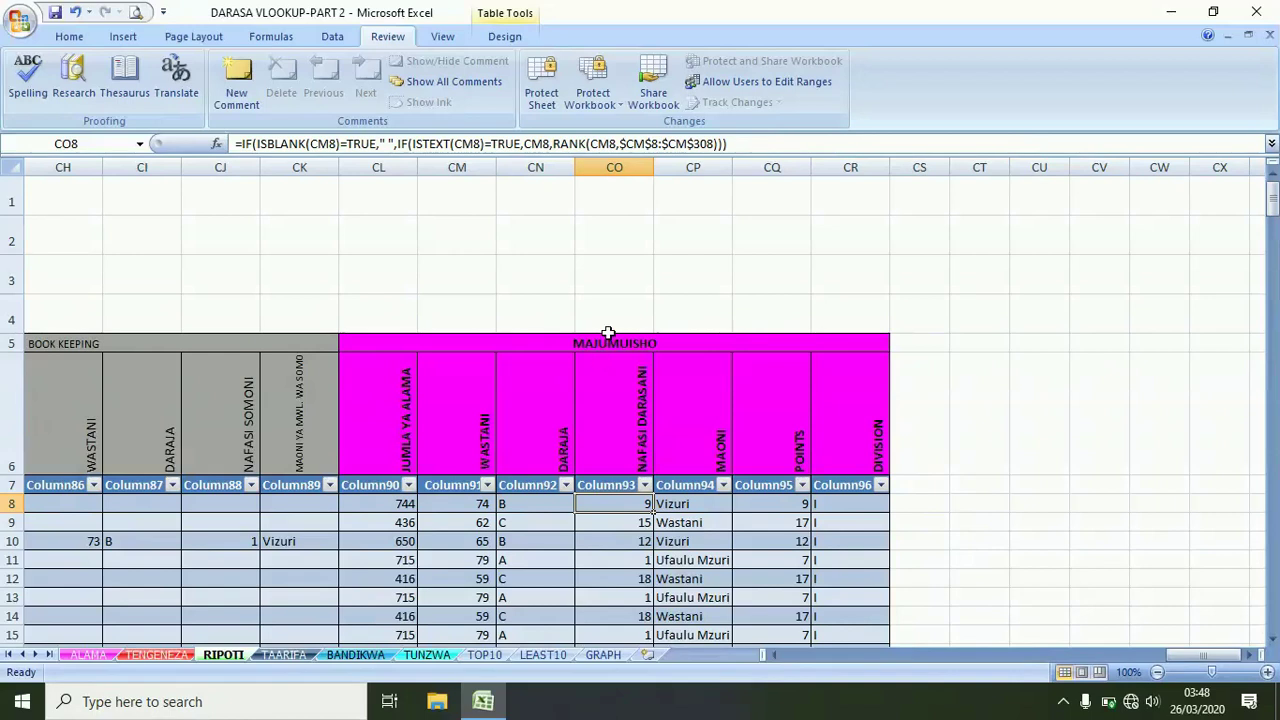
left_click(717, 143)
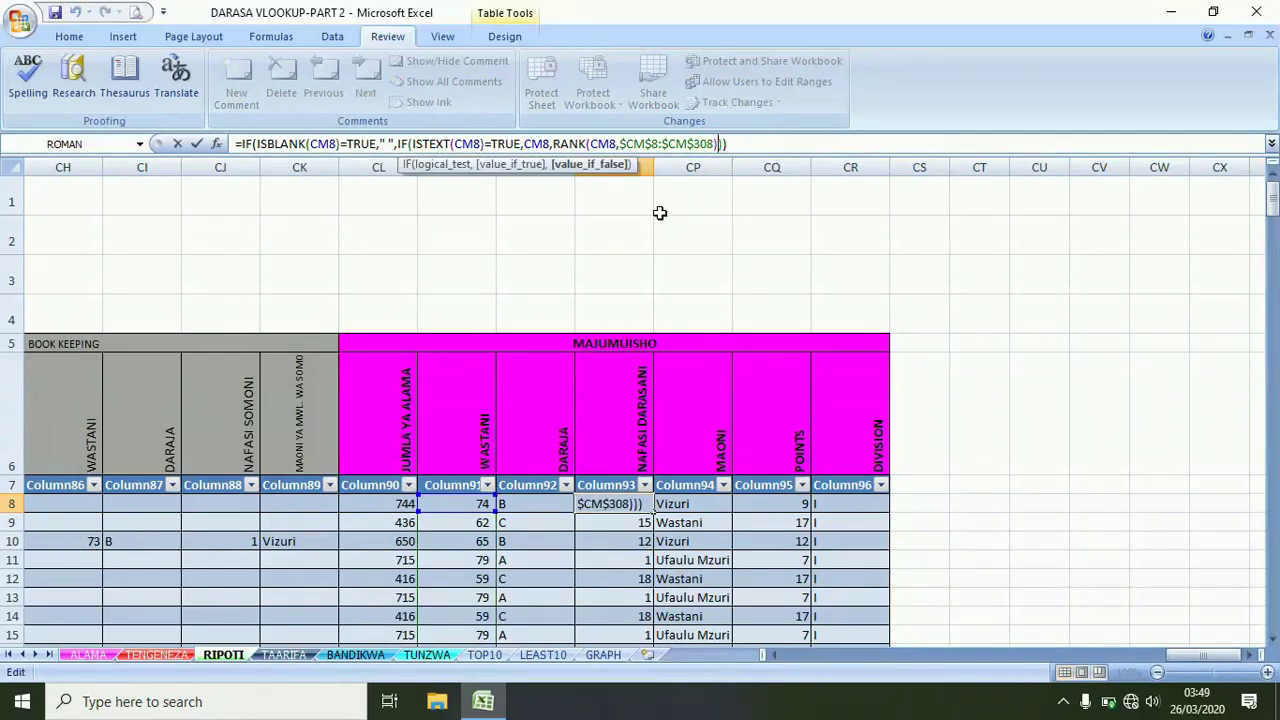
type("+COUNTIF(")
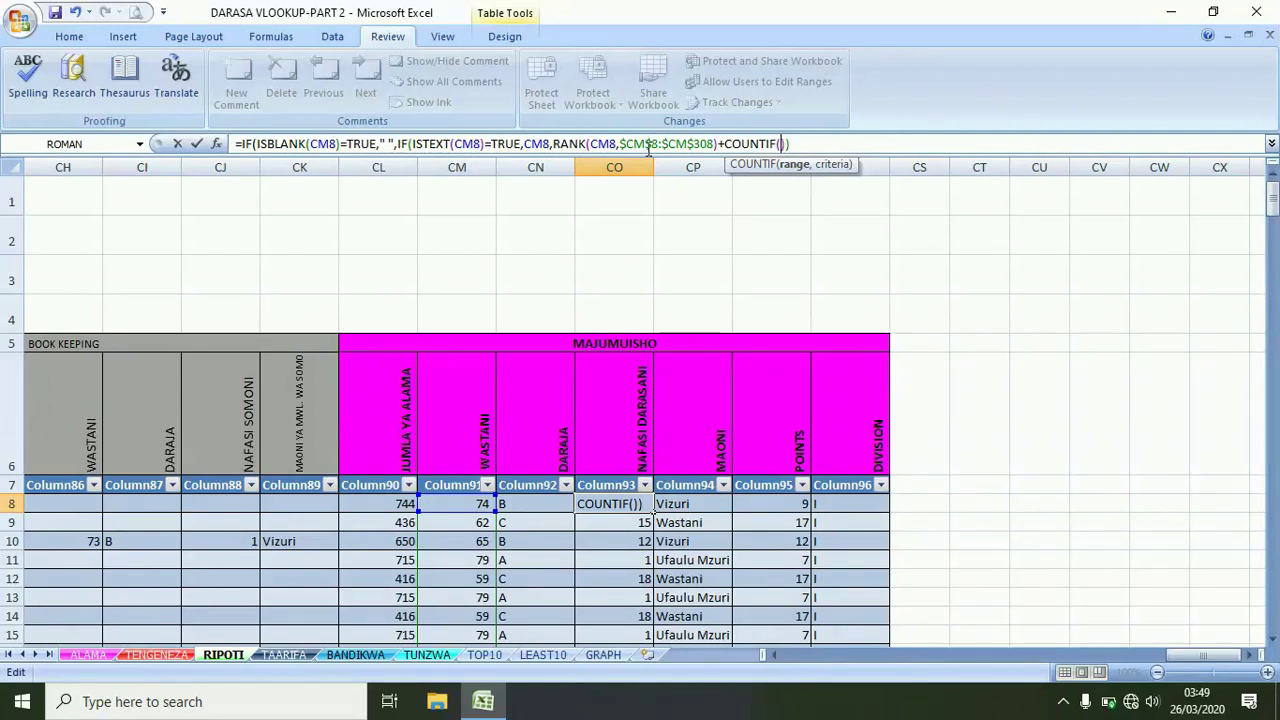
Give the COUNTIF function in CO8 the expanding range $CM$8:CM8
type("CM8")
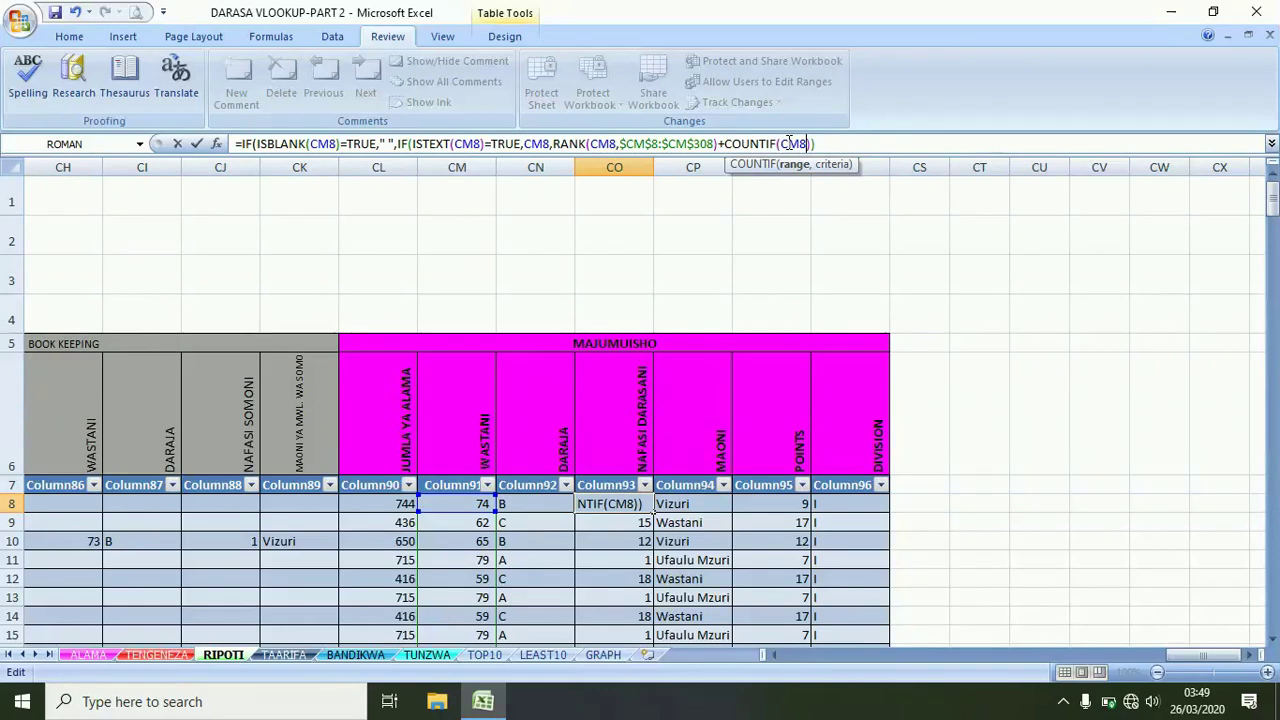
key("F4")
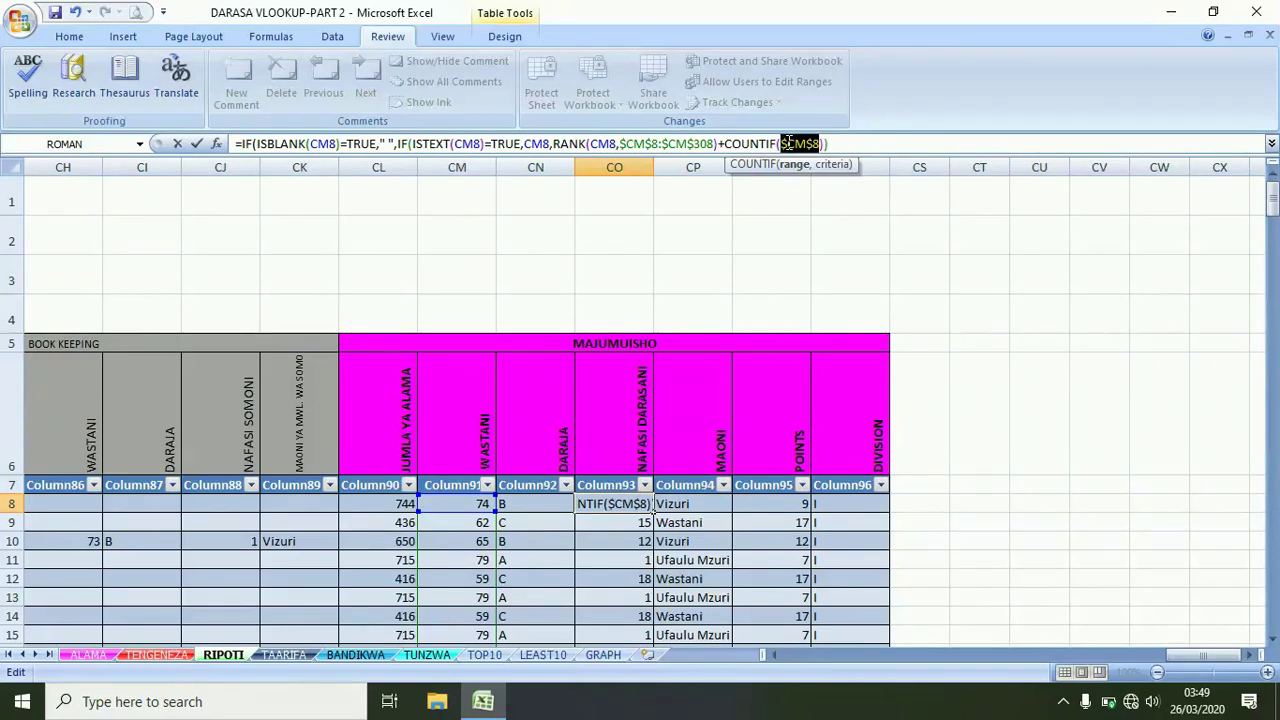
key("Right")
key("Right")
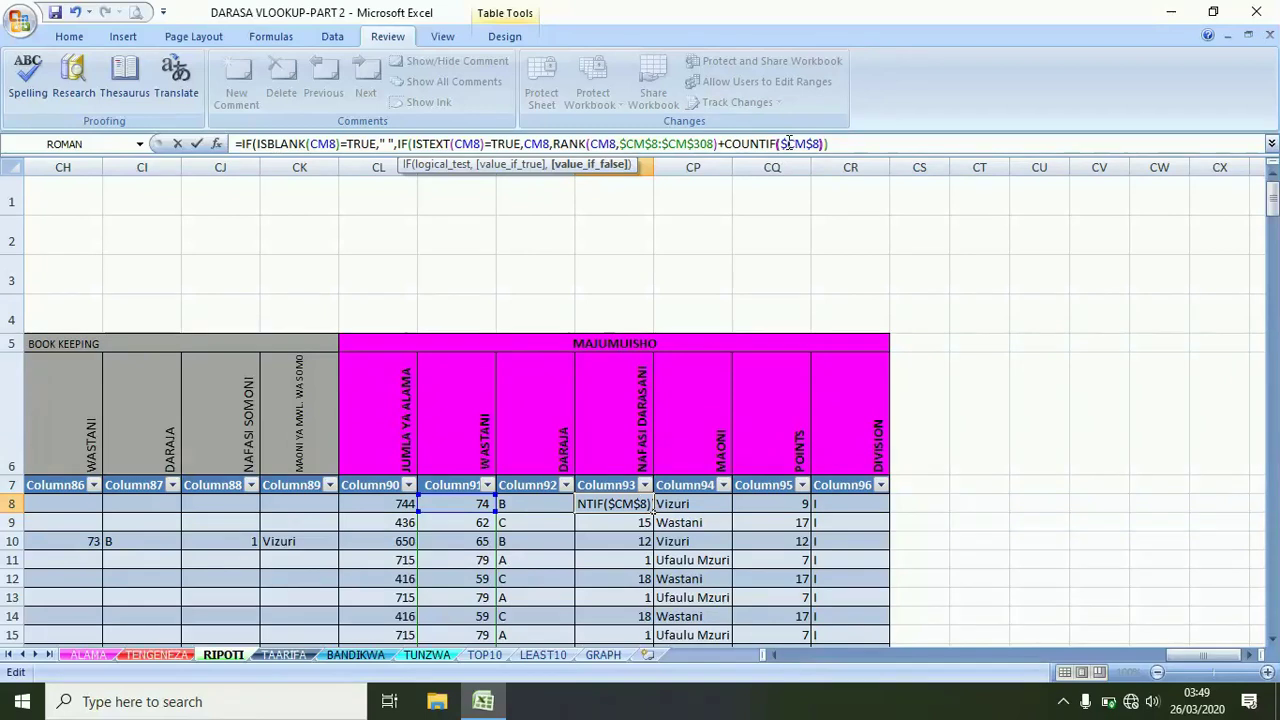
key("Left")
type(":")
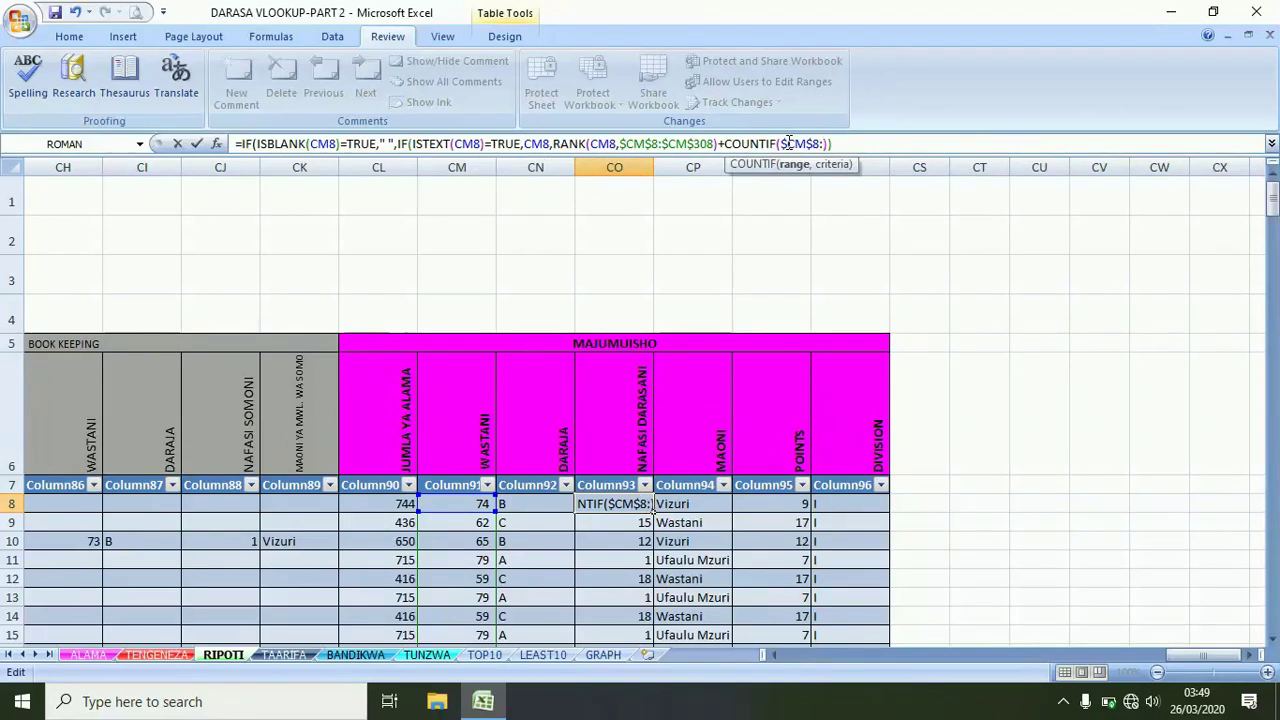
type("CM8")
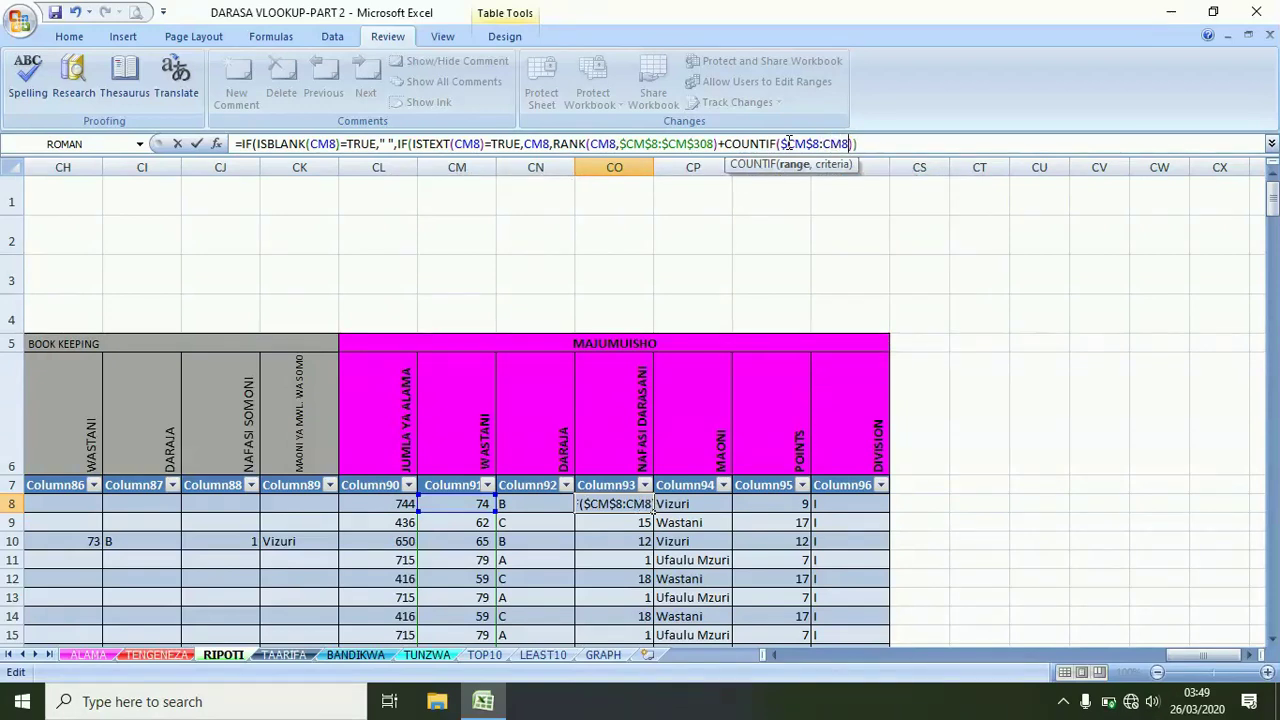
Set the COUNTIF criteria to CM8, subtract 1 after the function, and commit the CO8 formula
type(",")
type("CM")
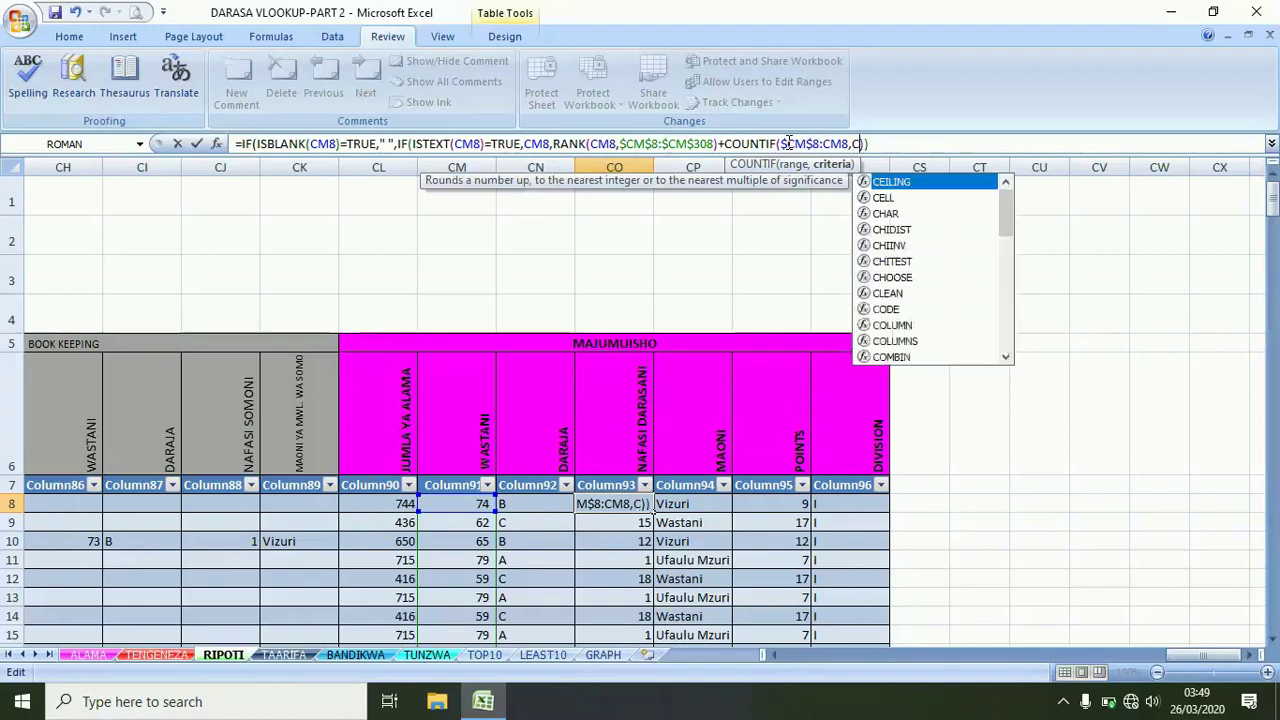
type("8")
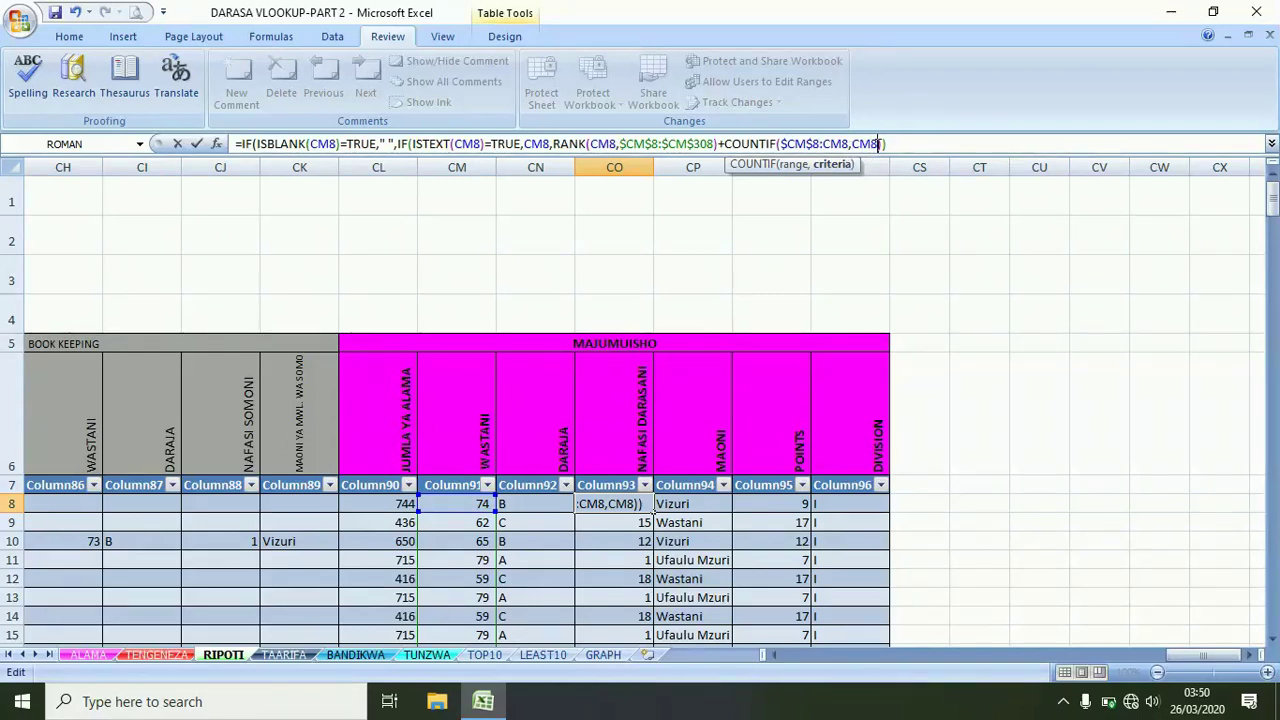
left_click(884, 144)
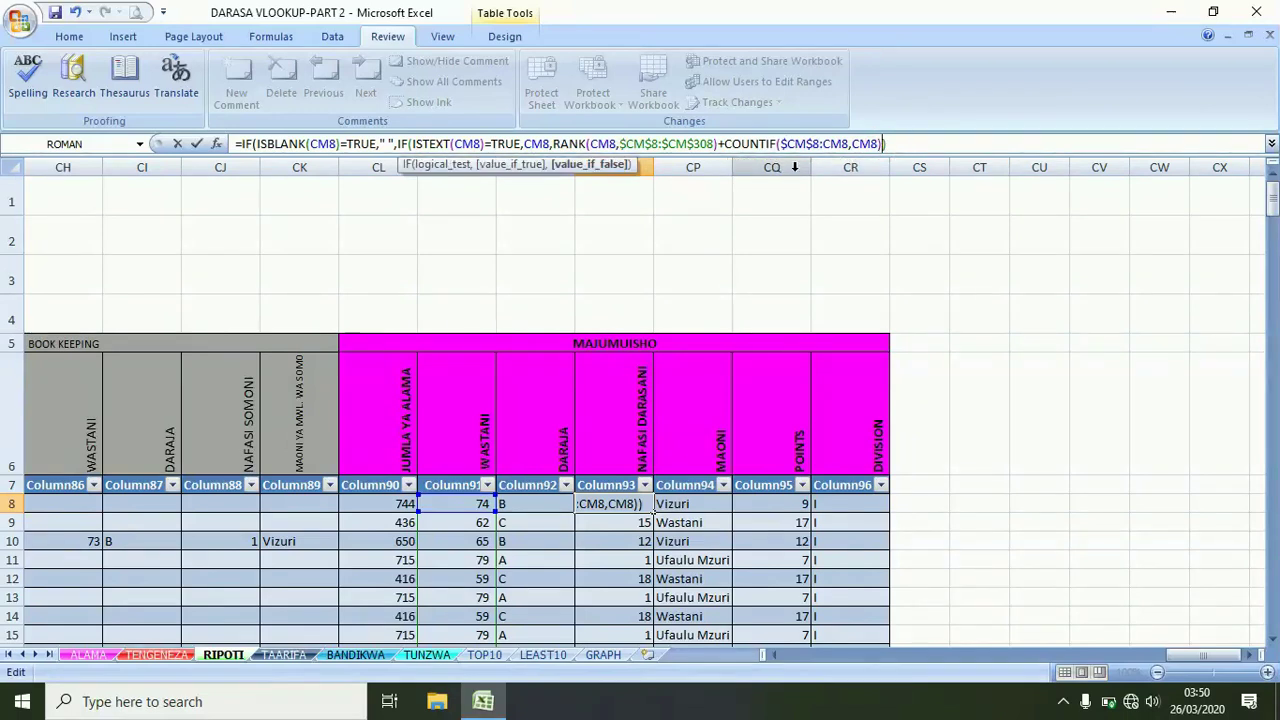
type("-1")
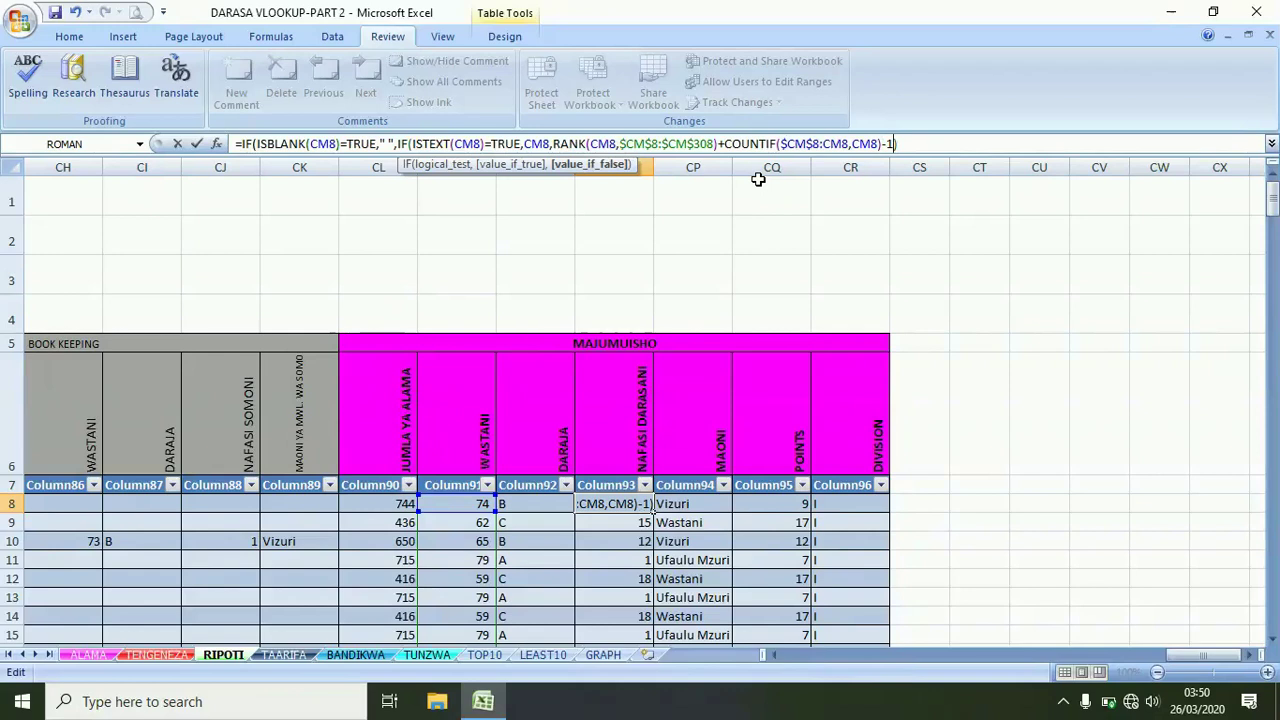
key("Return")
key("Return")
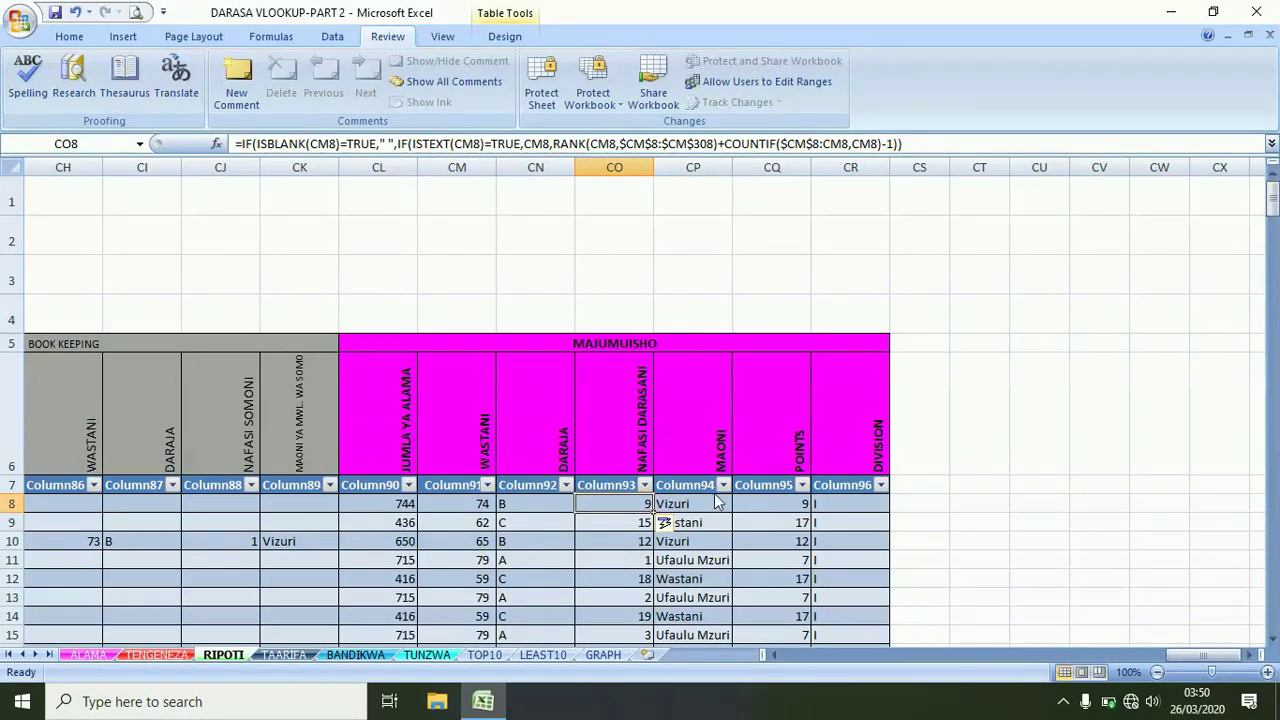
Check the revised ranks in the NAFASI DARASANI column and save the workbook
left_click(612, 522)
left_click(624, 504)
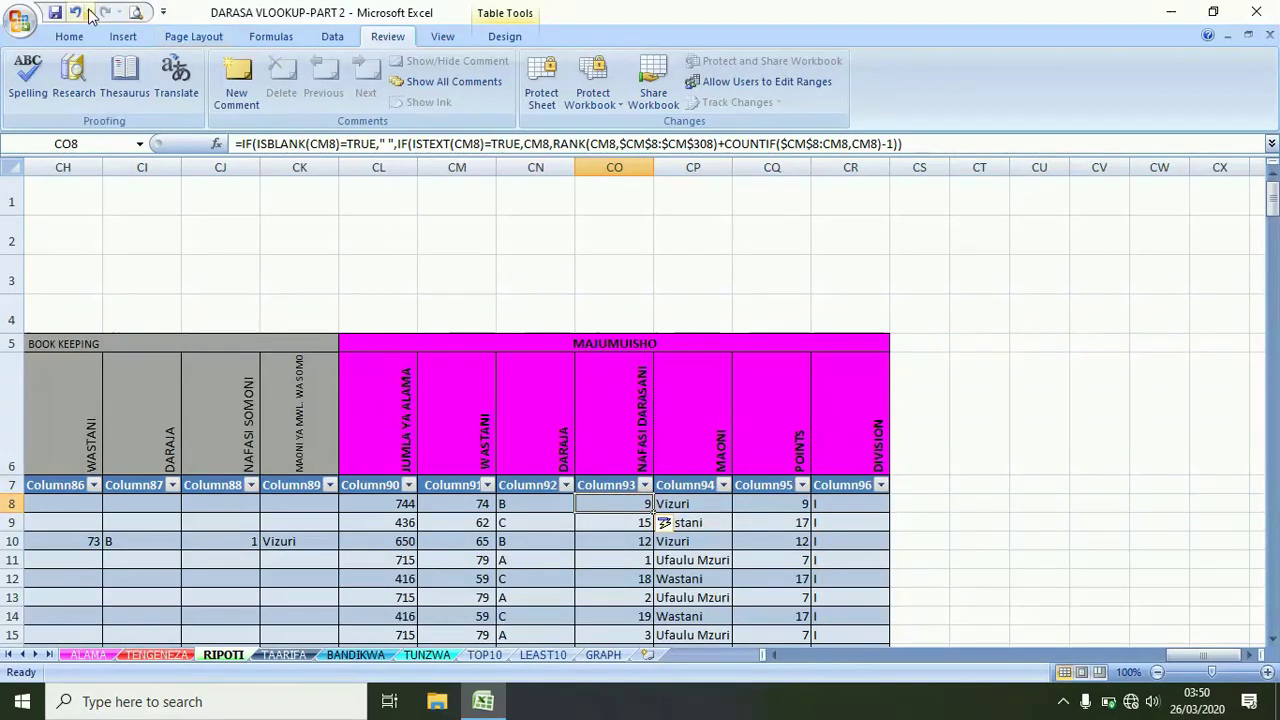
left_click(55, 12)
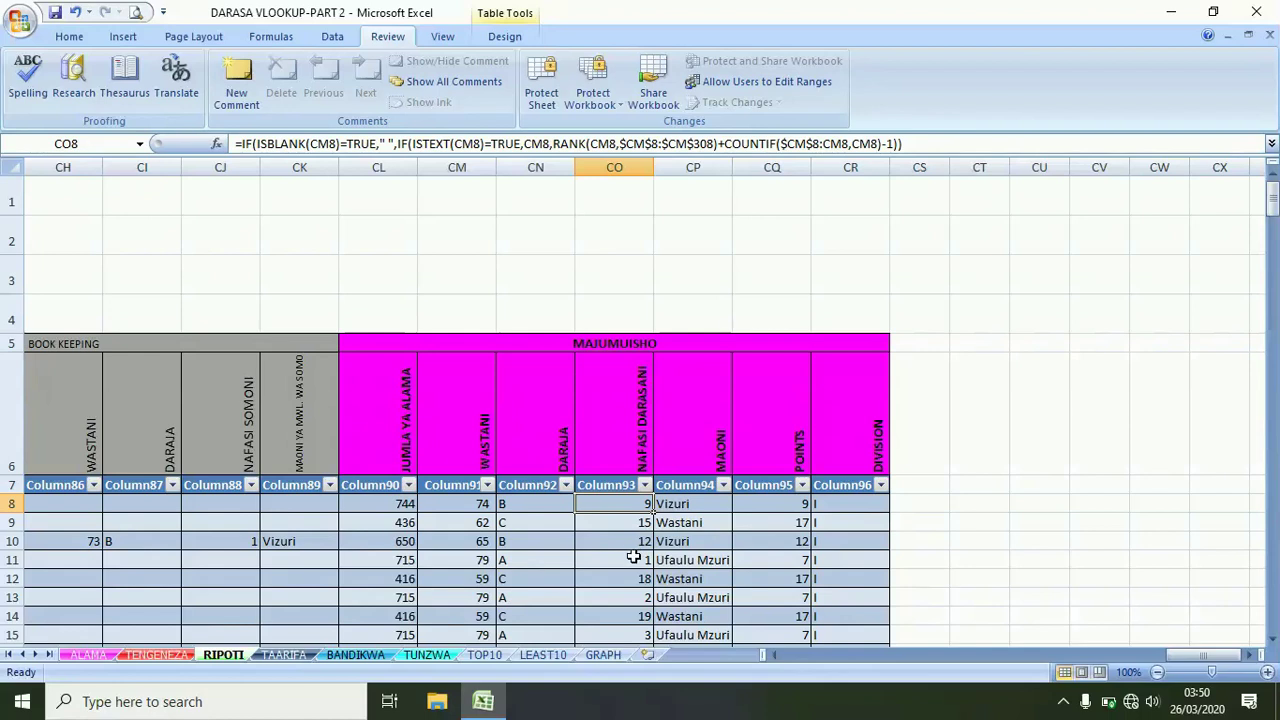
mouse_move(1272, 205)
left_mouse_down()
mouse_move(1272, 240)
mouse_move(1264, 200)
left_mouse_up()
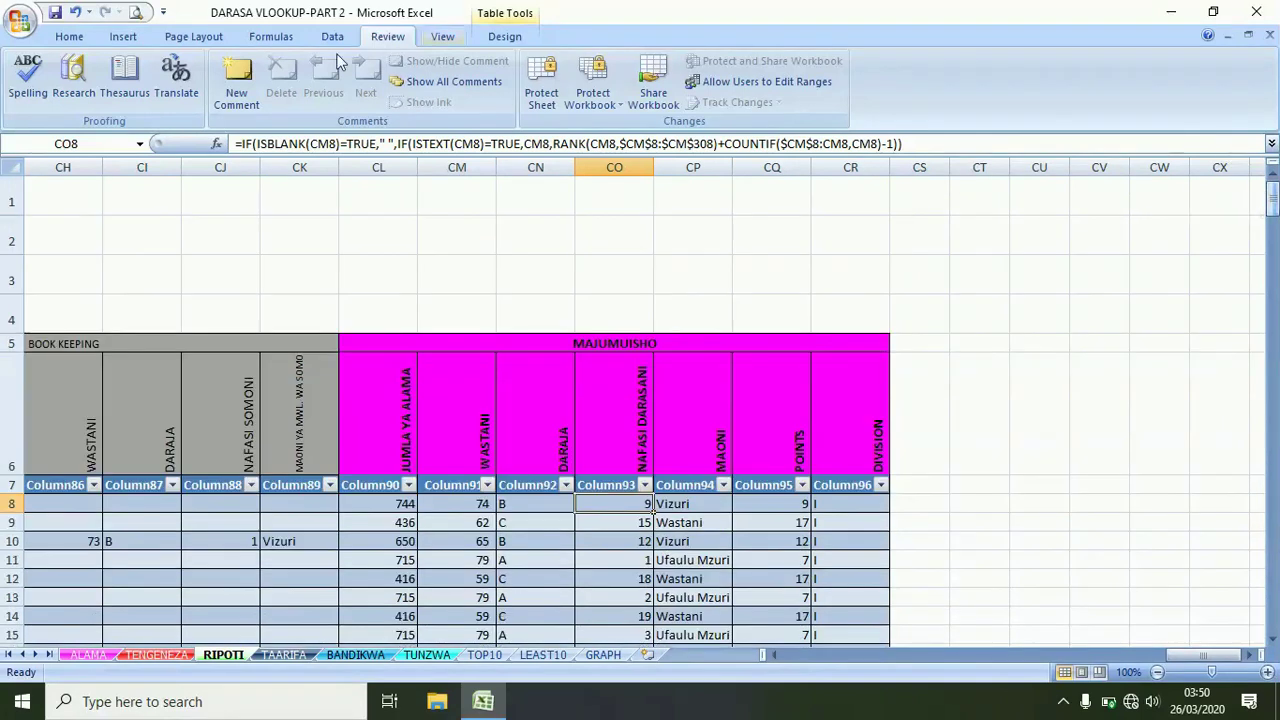
left_click(55, 13)
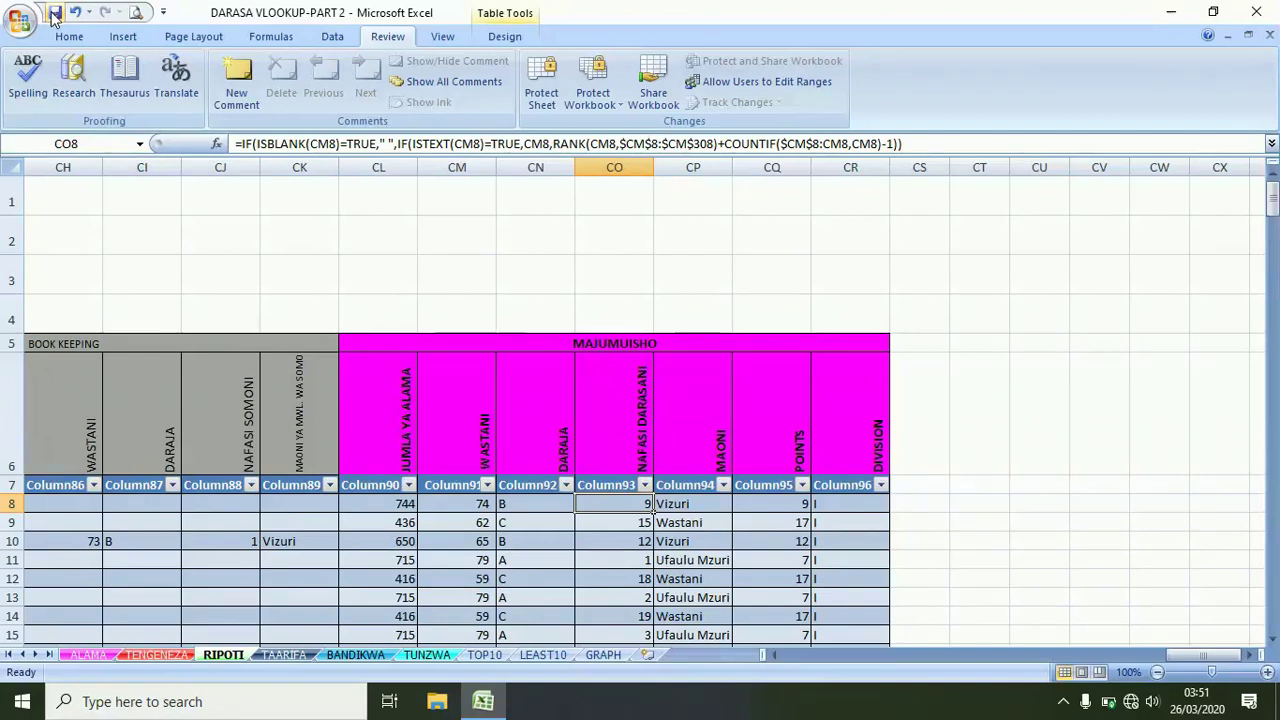
Examine the VLOOKUP formula behind the student name in C8 of TAARIFA and its source sheet RIPOTI
left_click(290, 655)
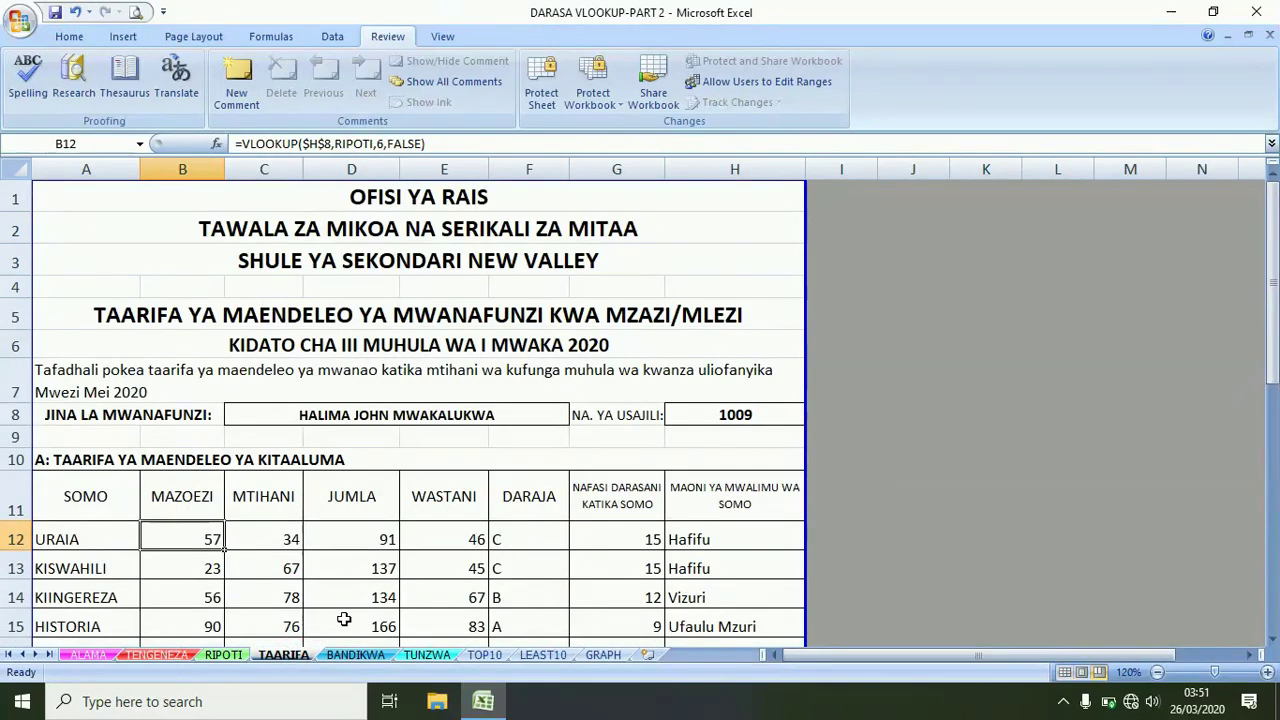
left_click(471, 413)
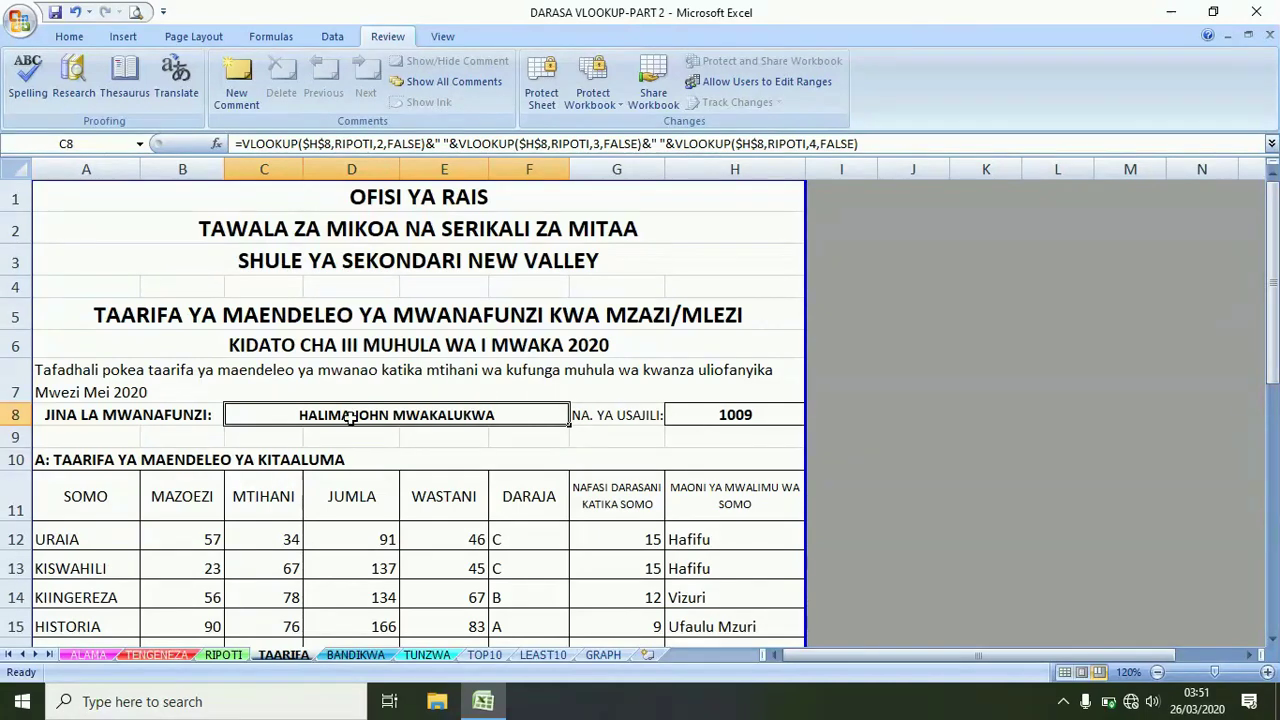
left_click(224, 660)
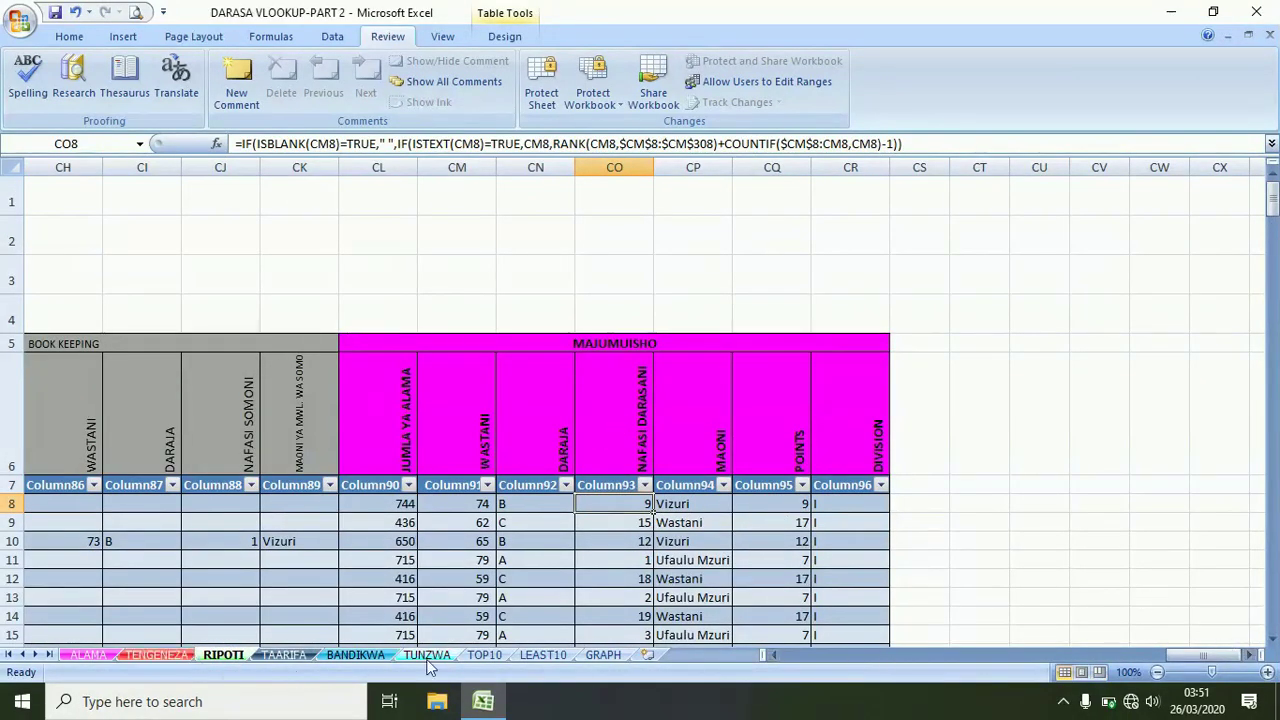
left_click(290, 656)
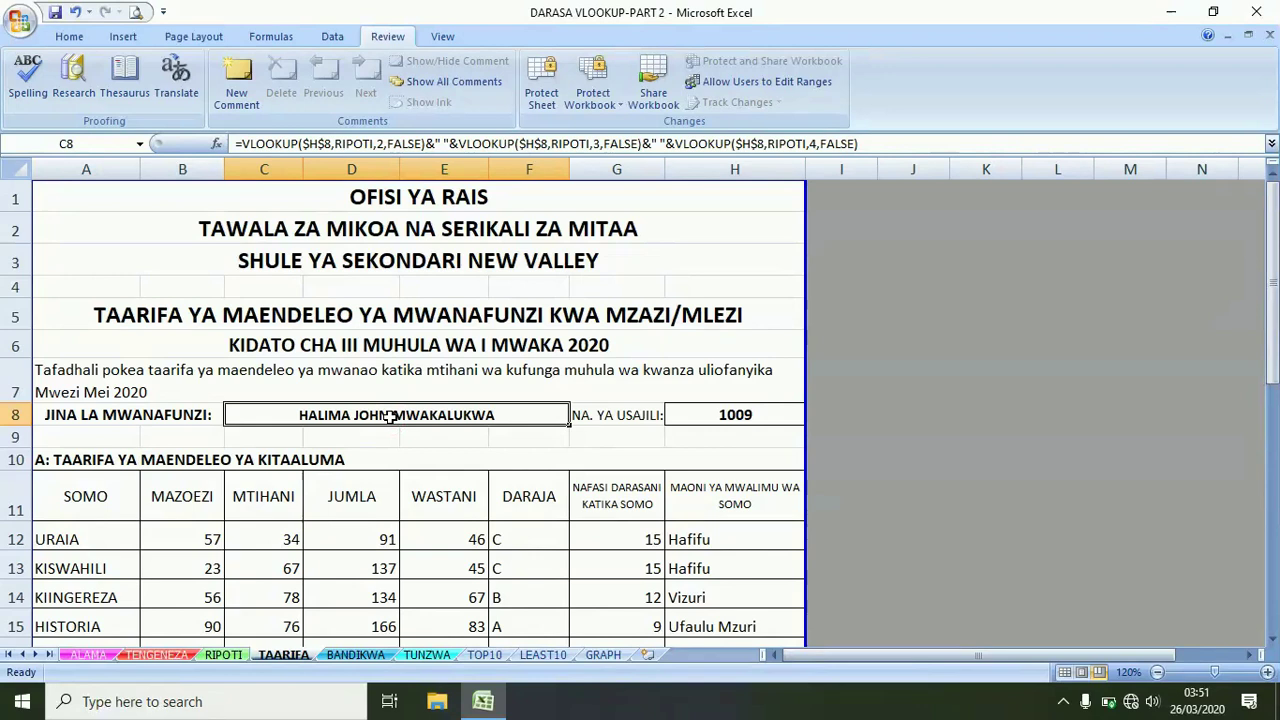
Insert a new worksheet and begin a VLOOKUP formula in A1 to view its arguments, discarding the entry
left_click(647, 658)
type("=")
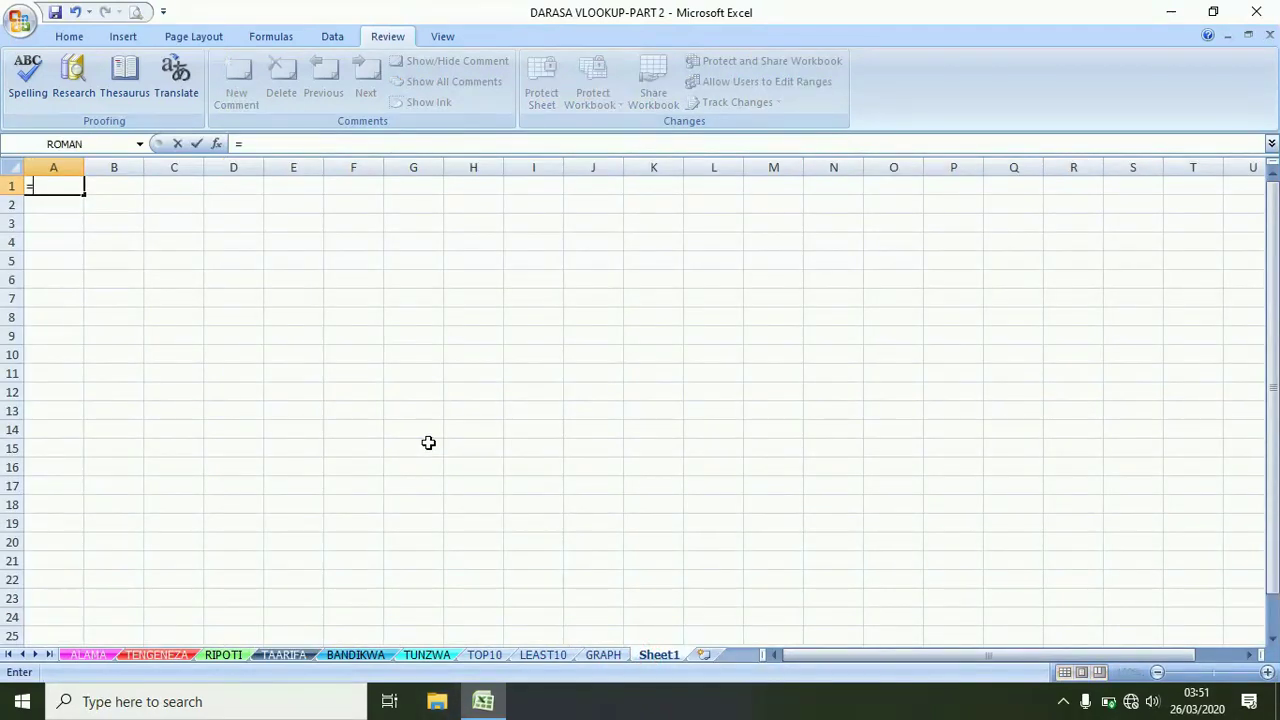
type("VL")
key("Tab")
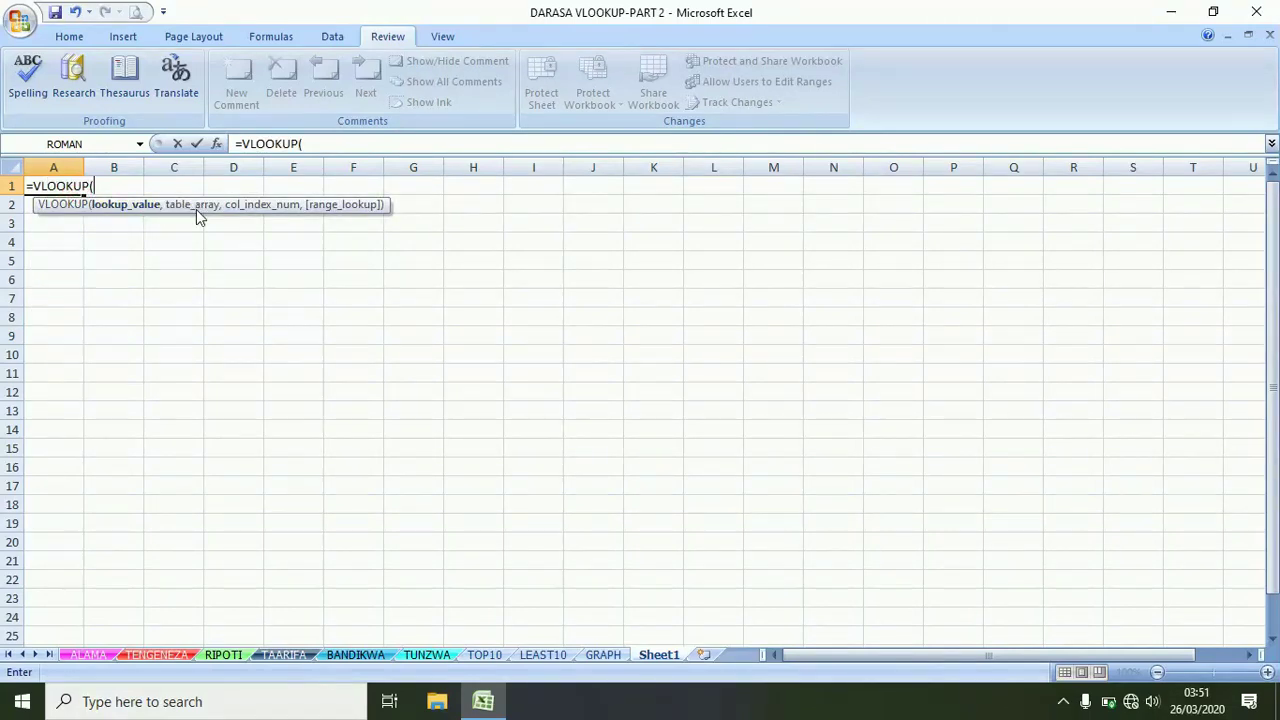
key("BackSpace")
key("BackSpace")
key("BackSpace")
key("BackSpace")
key("BackSpace")
key("Escape")
Examine the RIPOTI sheet's table name and the table's extent from the ADM. NA. column to the DIVISION column
left_click(288, 655)
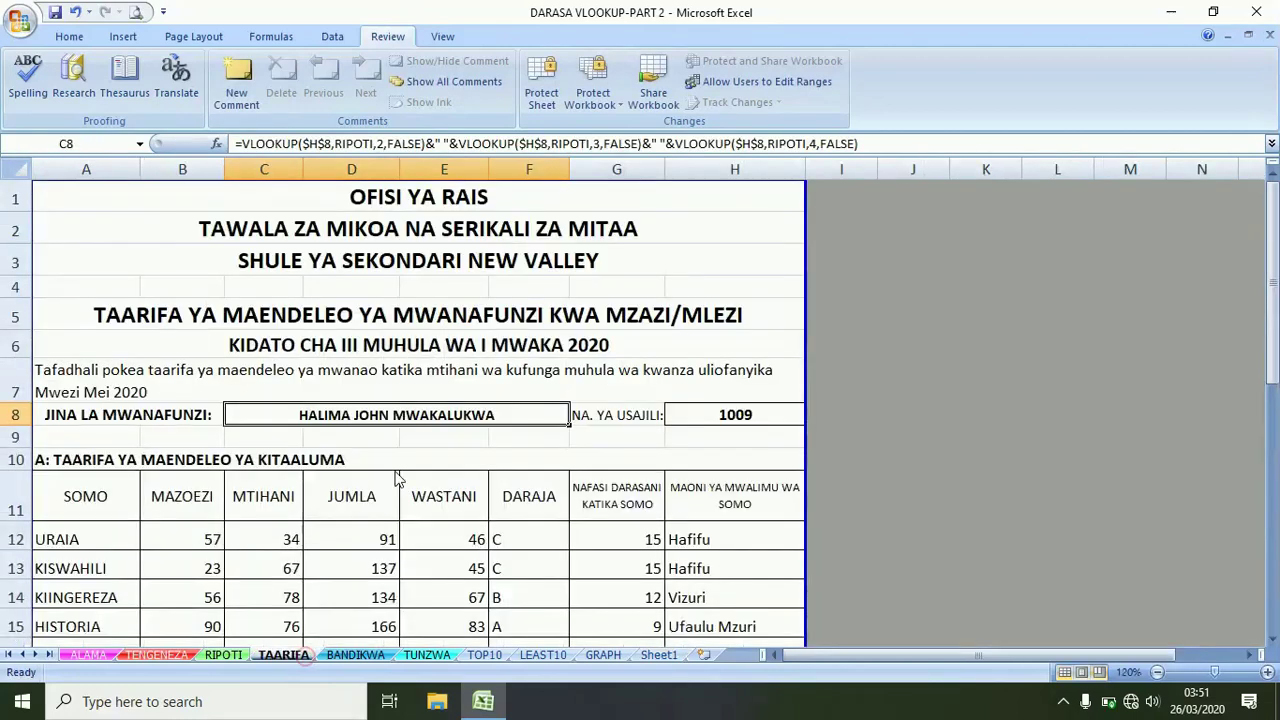
left_click(223, 655)
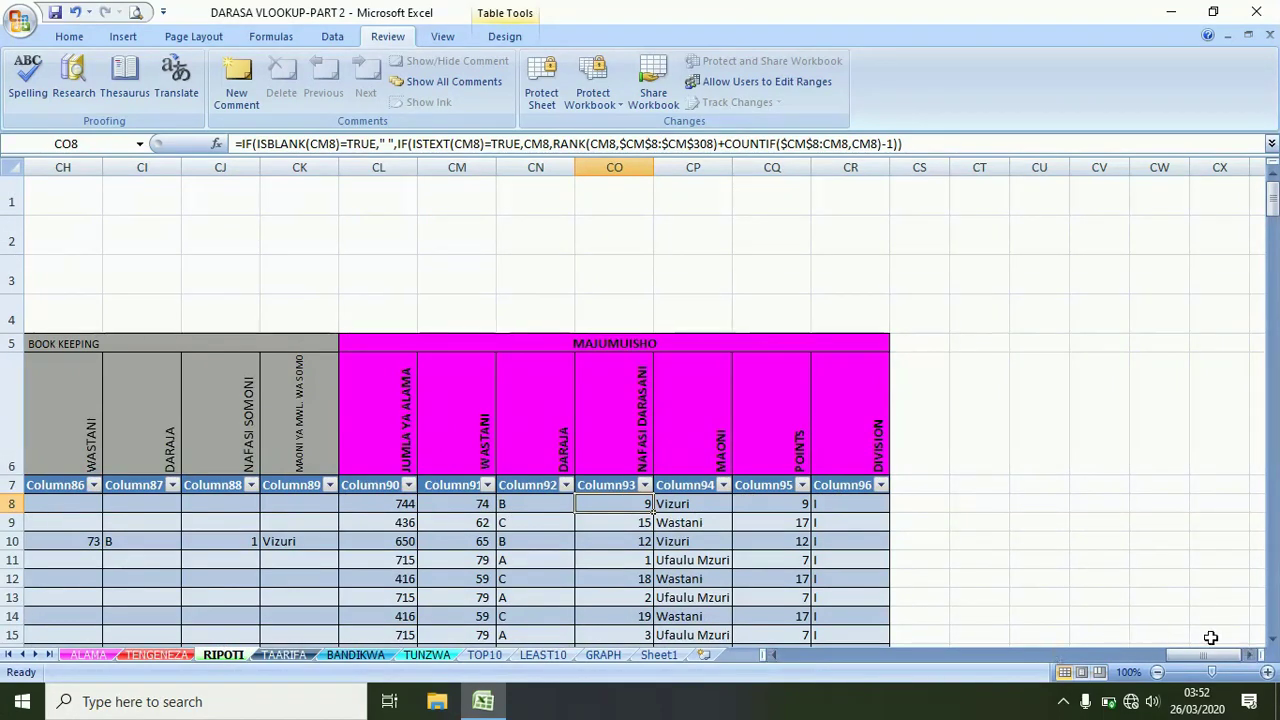
left_click_drag(1200, 657, 823, 672)
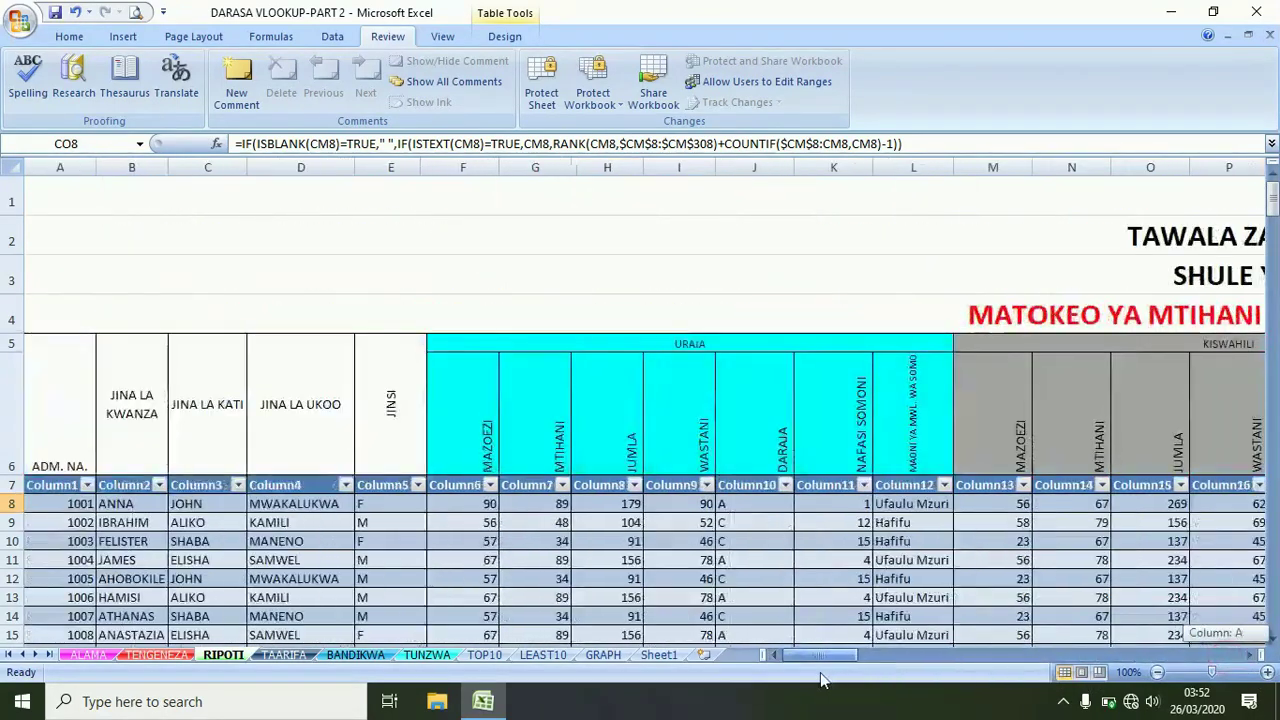
left_click(64, 500)
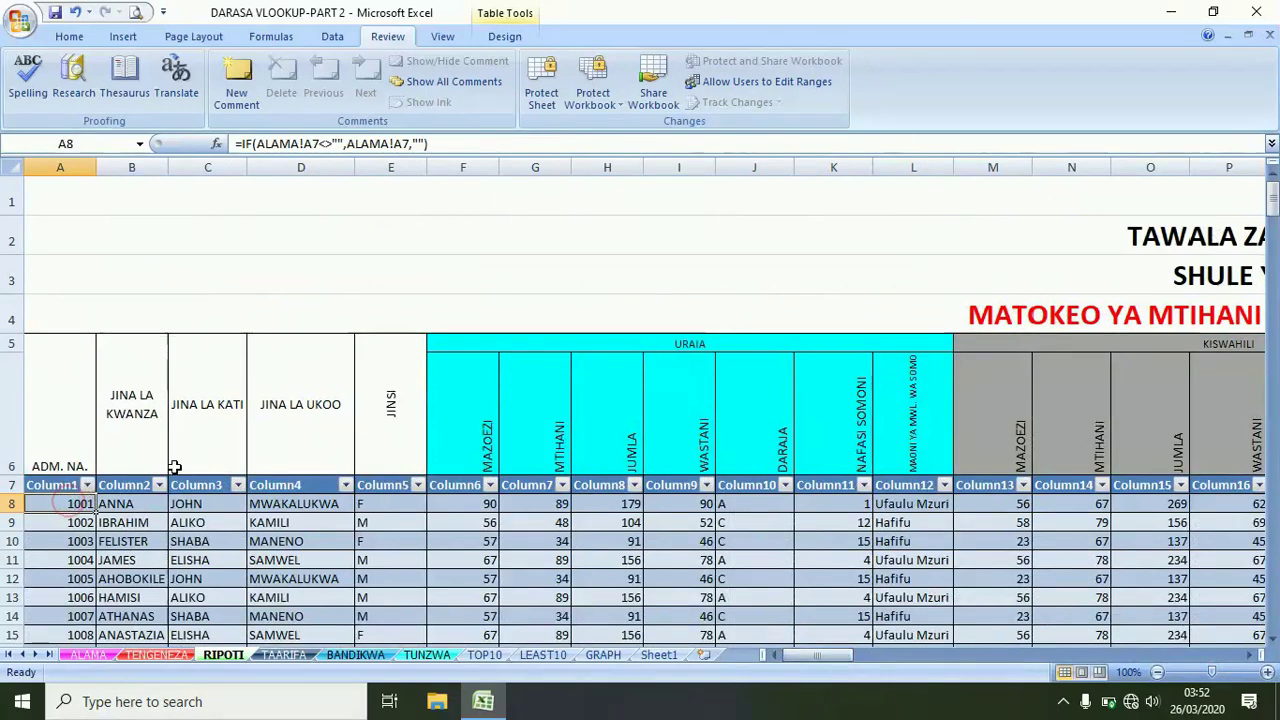
left_click(496, 36)
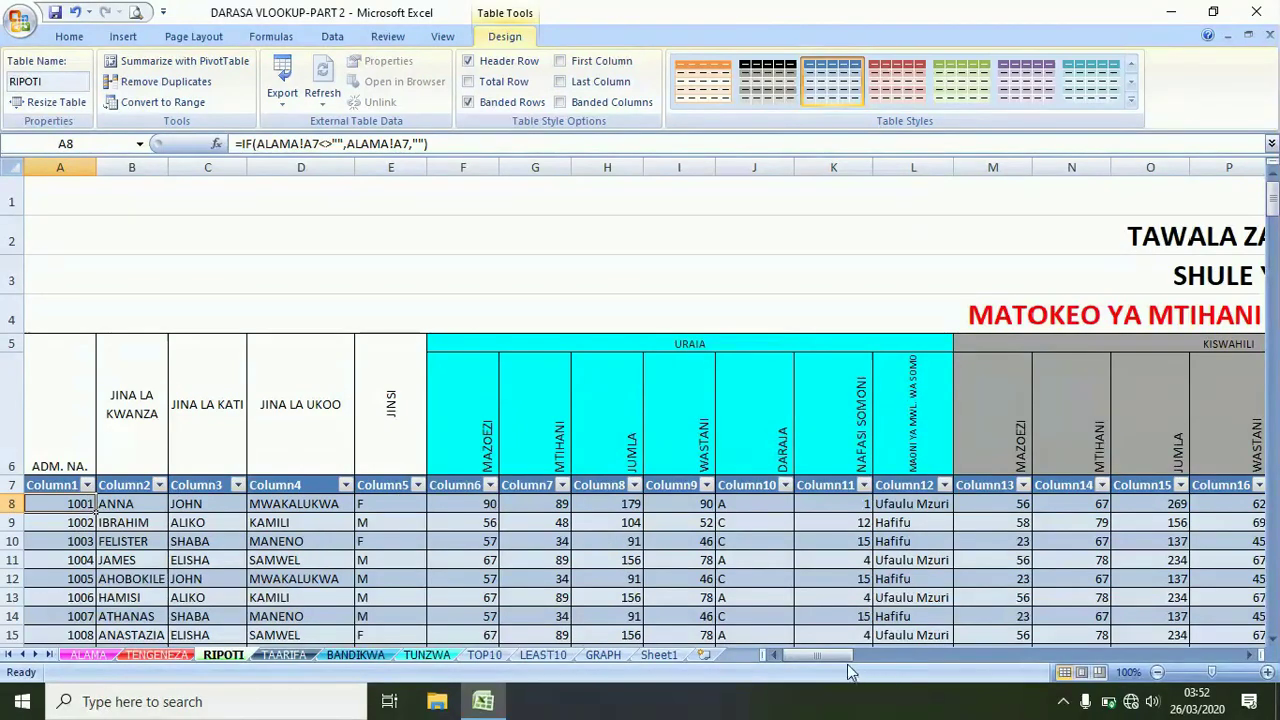
left_click_drag(829, 655, 1212, 654)
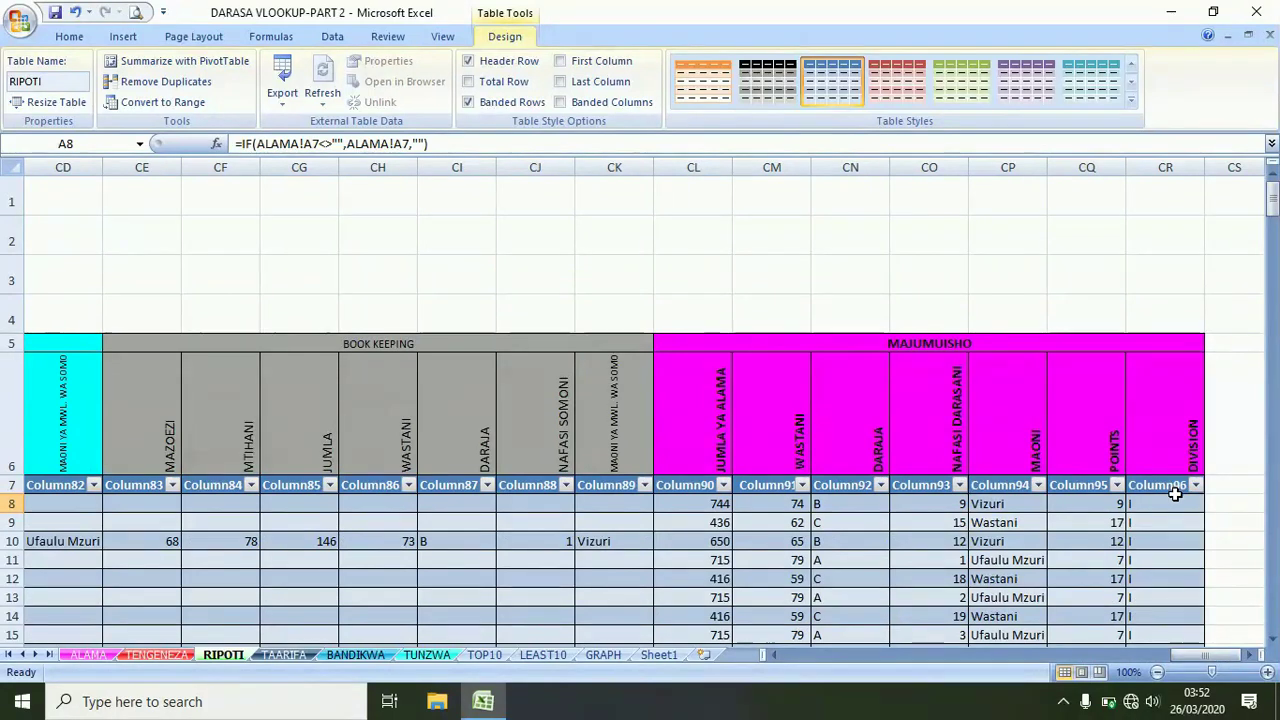
Compare the student name formula on TAARIFA with the admission number and name columns on RIPOTI
left_click(285, 655)
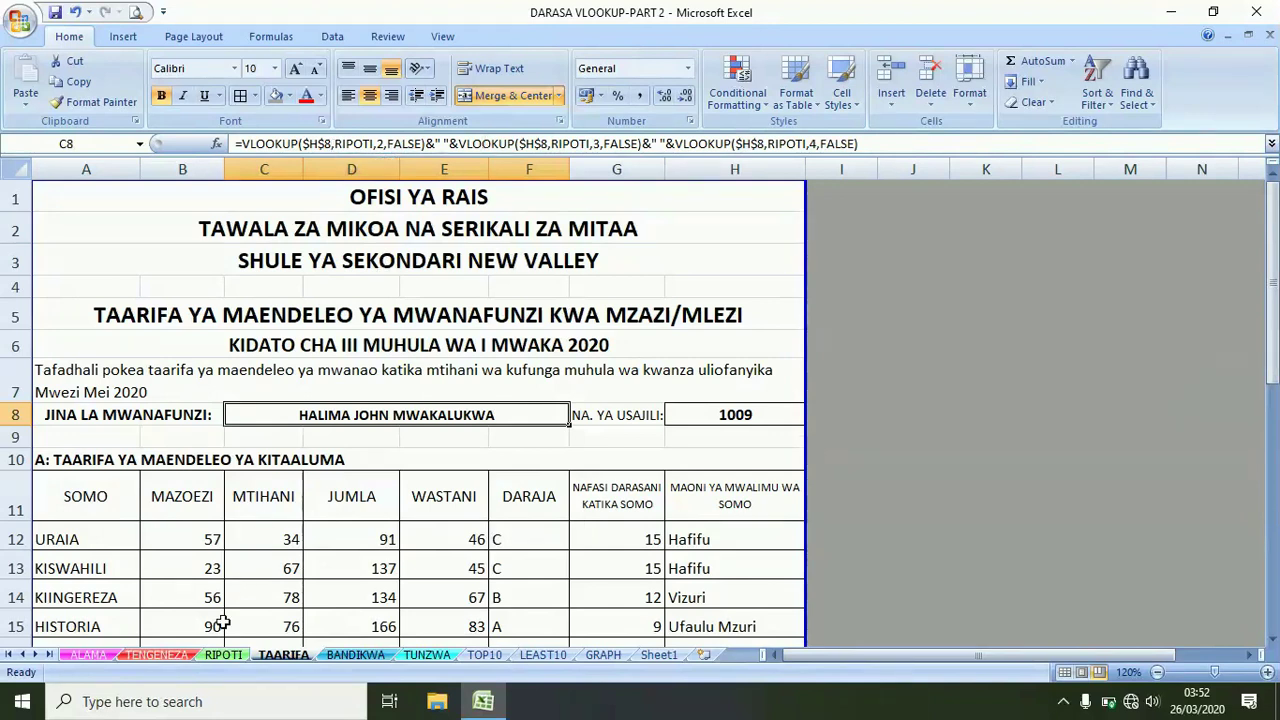
left_click(222, 655)
left_click_drag(900, 655, 803, 668)
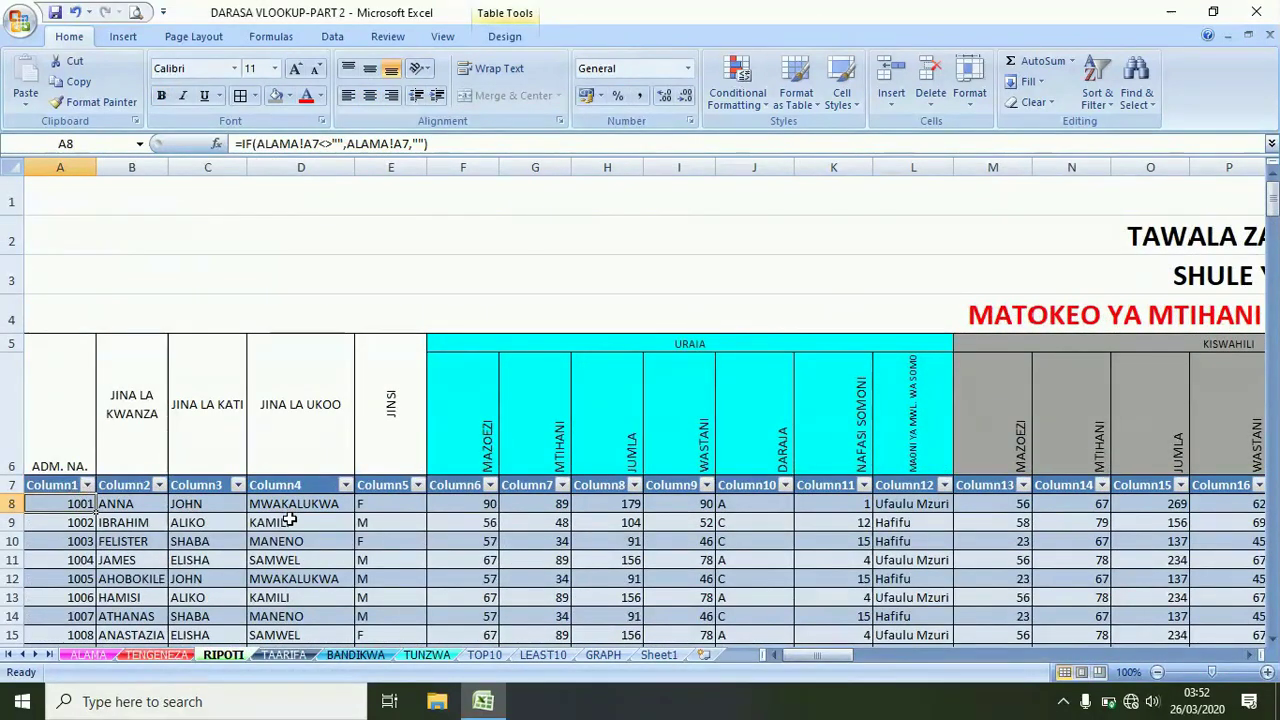
left_click(300, 655)
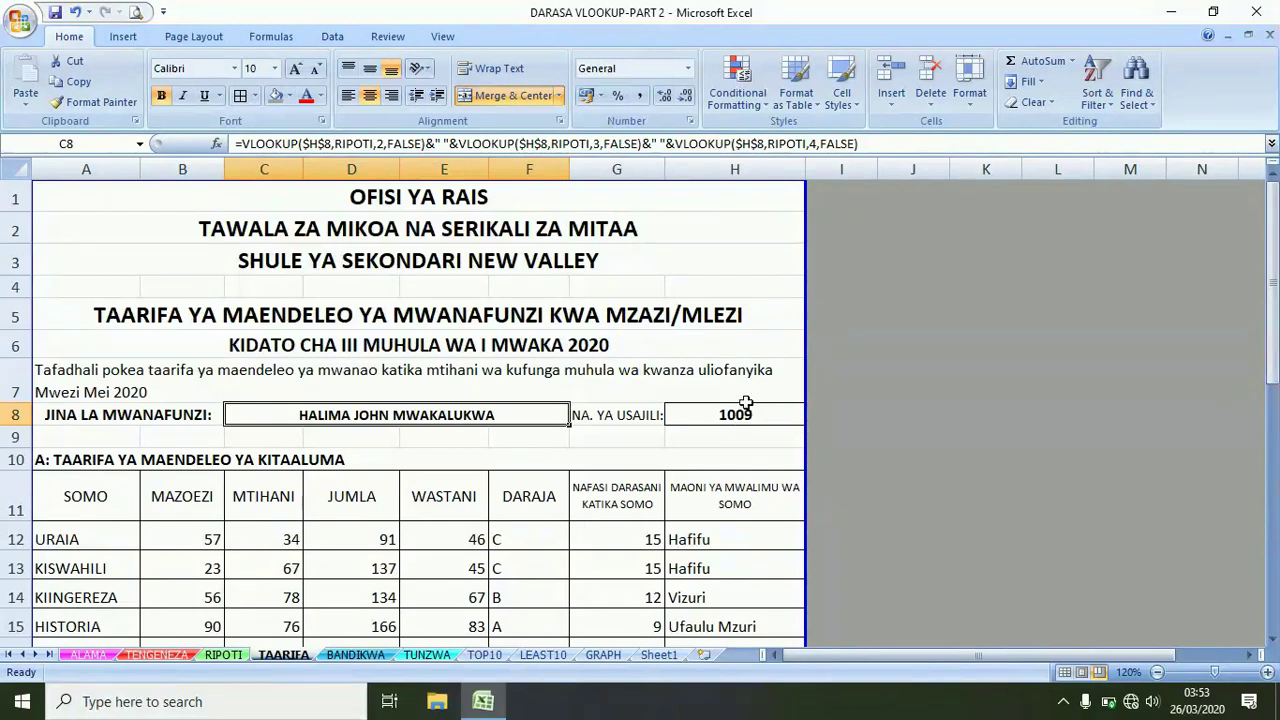
Choose the first student's registration number from the list in H8 of the TAARIFA sheet
left_click(82, 656)
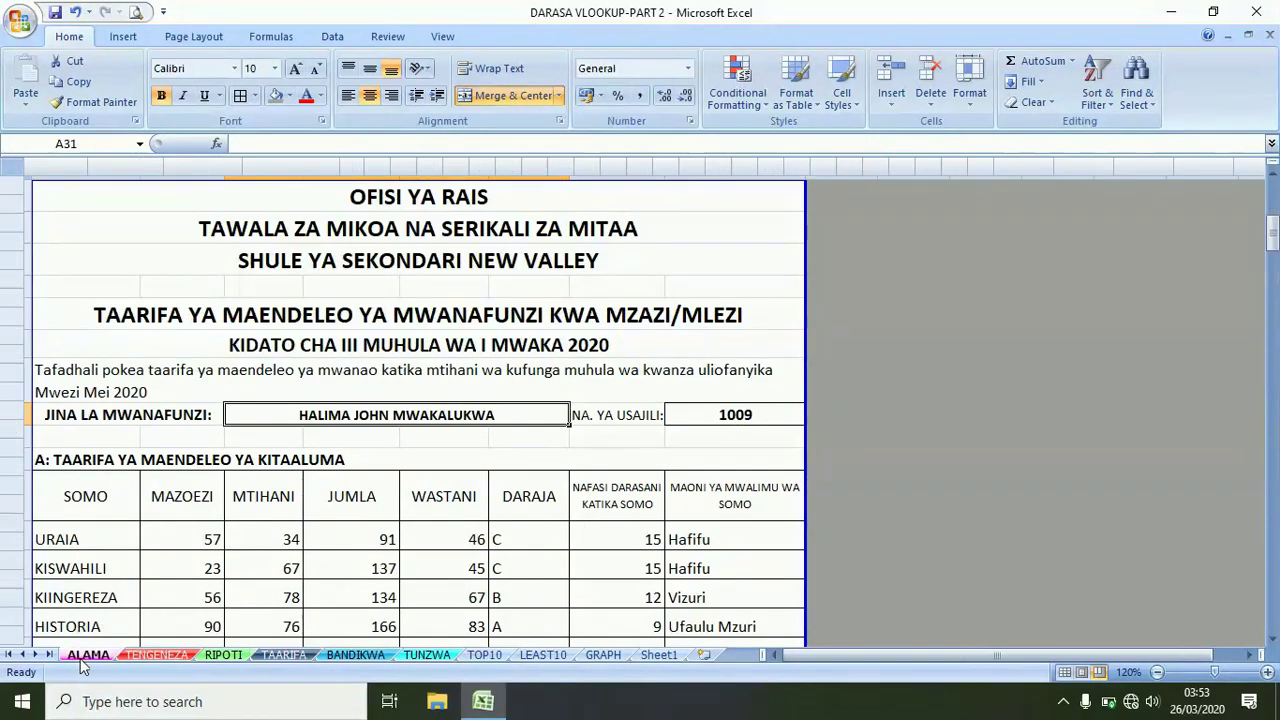
left_click(217, 655)
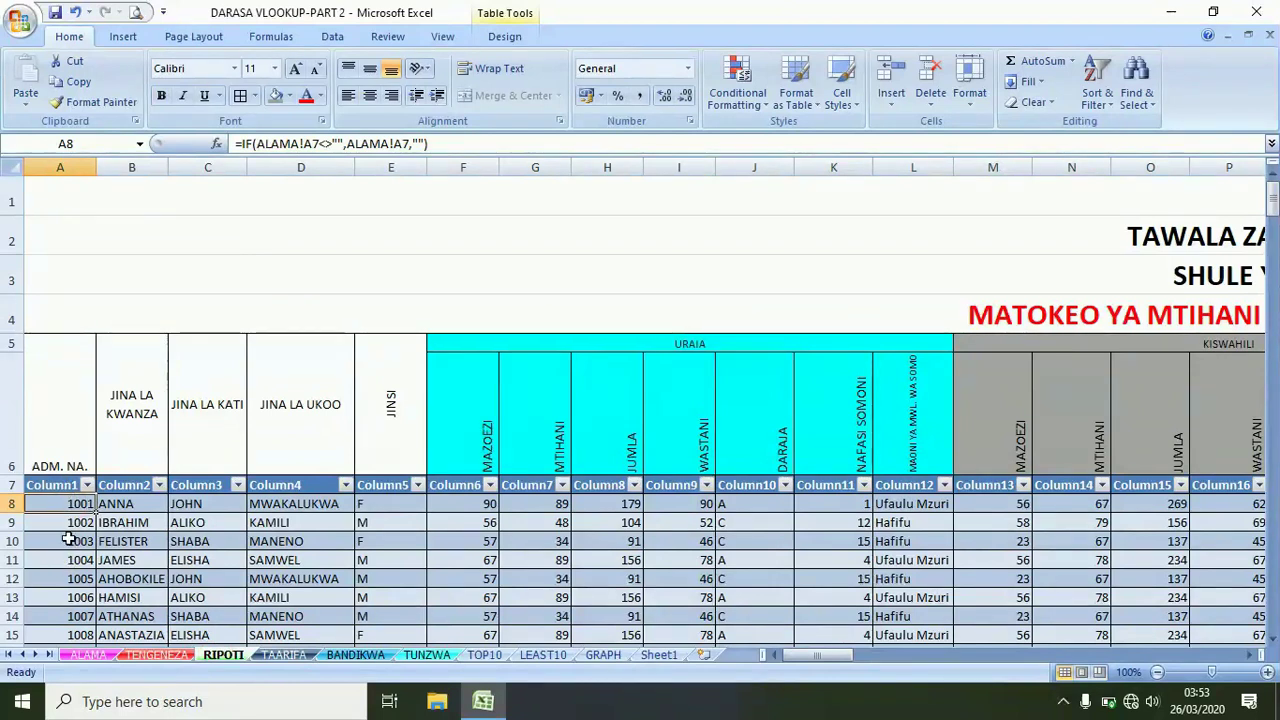
left_click(284, 655)
left_click(745, 418)
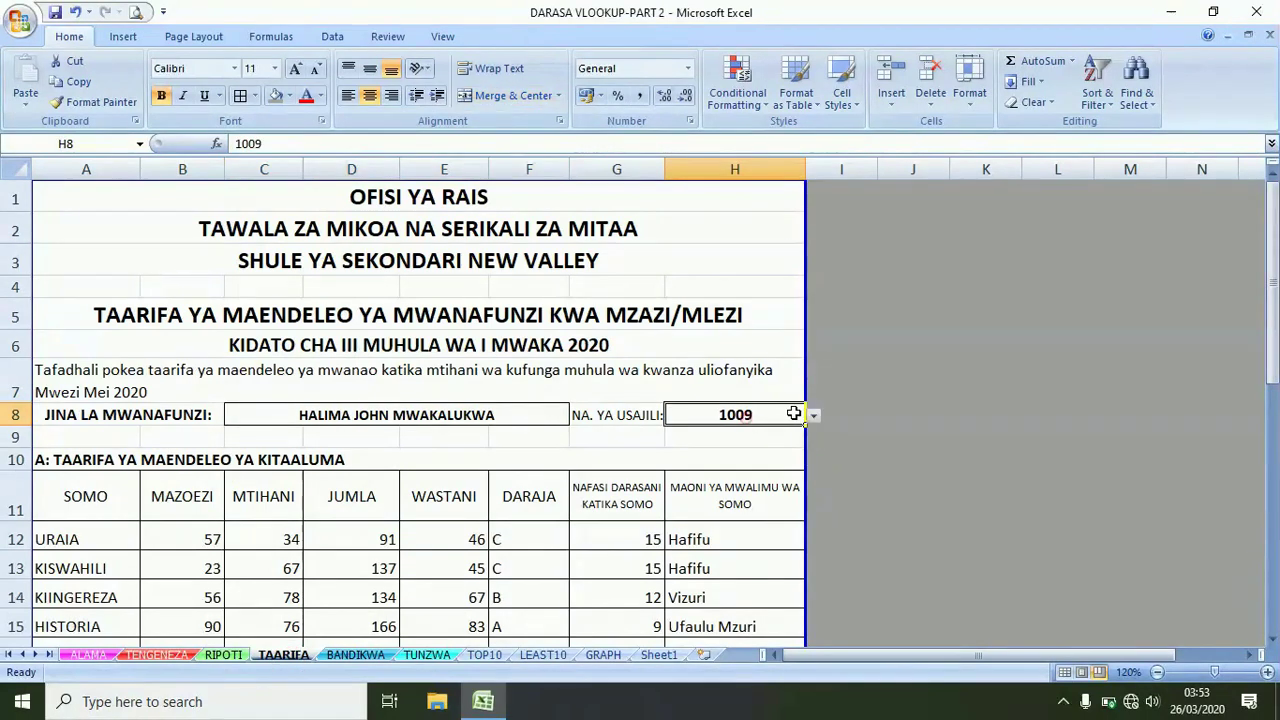
left_click(814, 415)
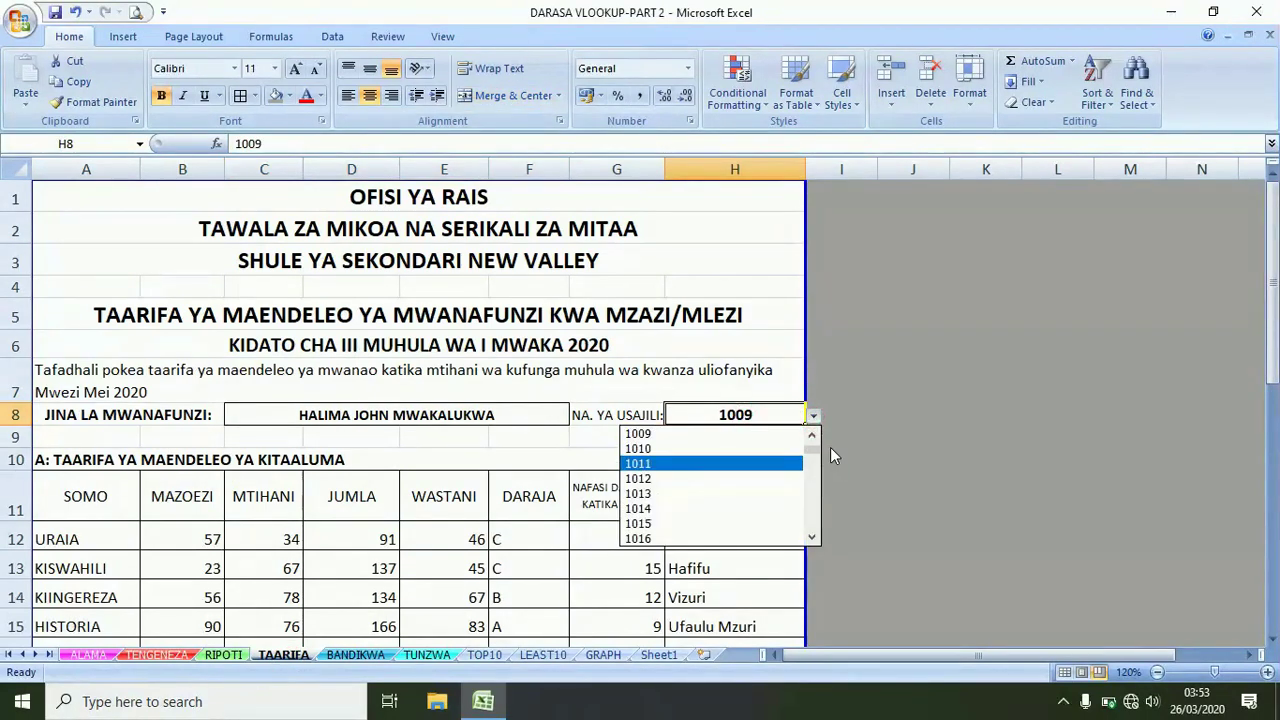
left_click(814, 455)
left_click(645, 434)
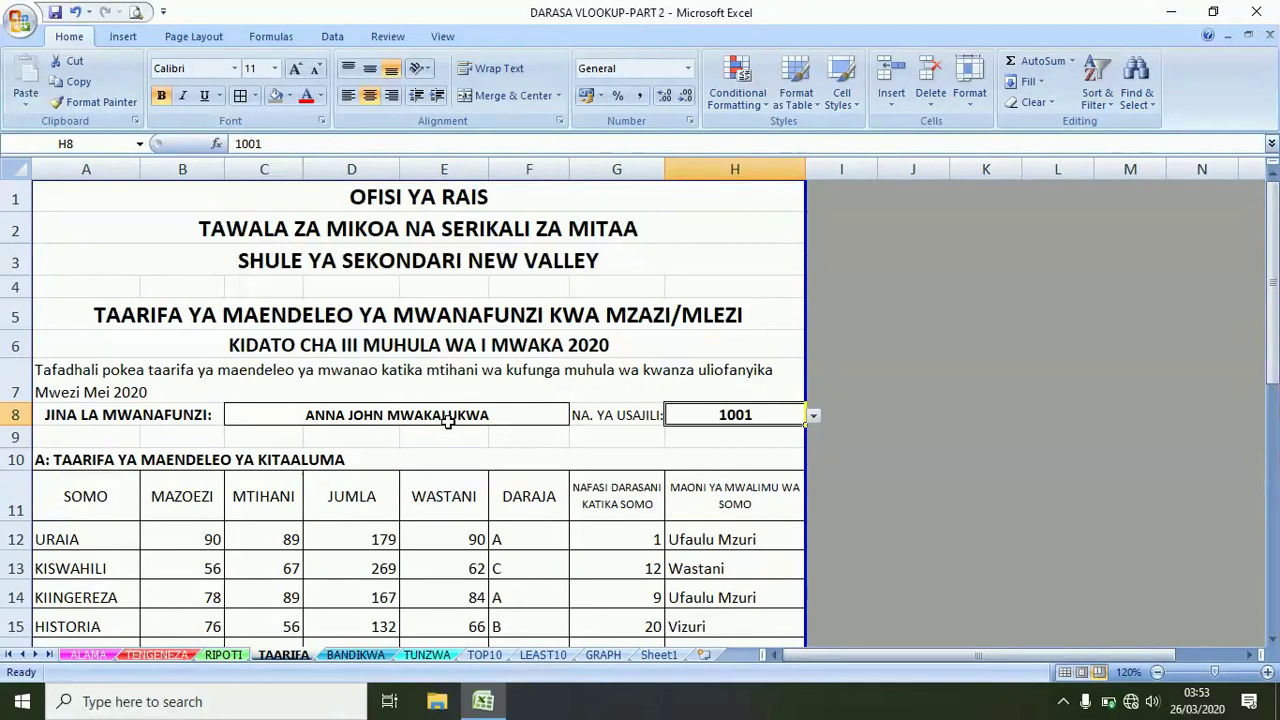
Compare the first student's three name cells on RIPOTI with the combined name formula in C8 of TAARIFA
left_click(223, 654)
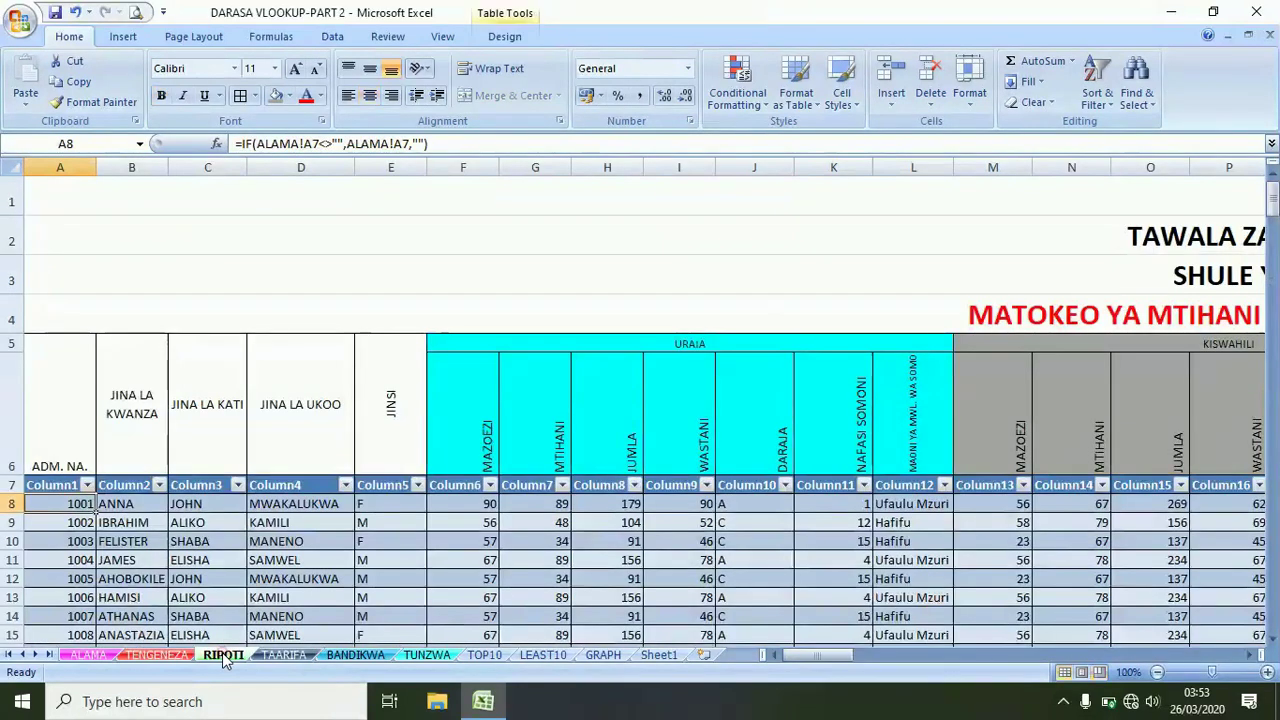
left_click(122, 505)
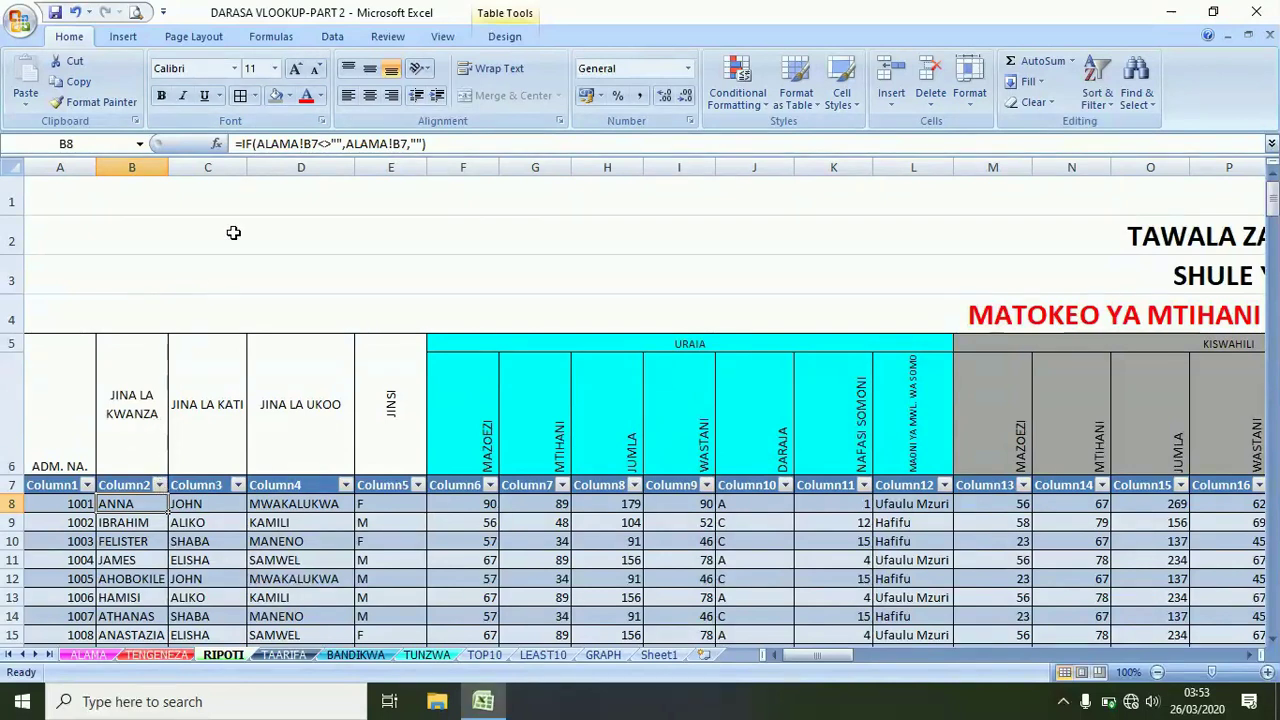
left_click(185, 505)
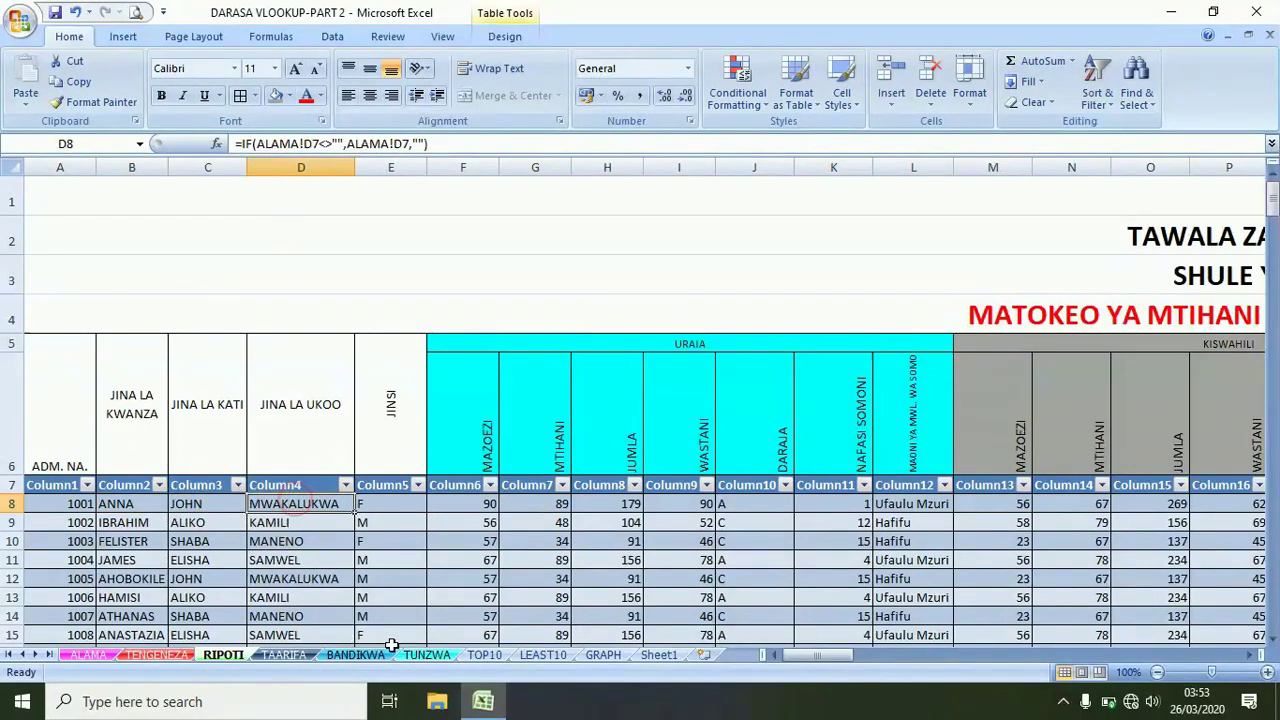
left_click(287, 656)
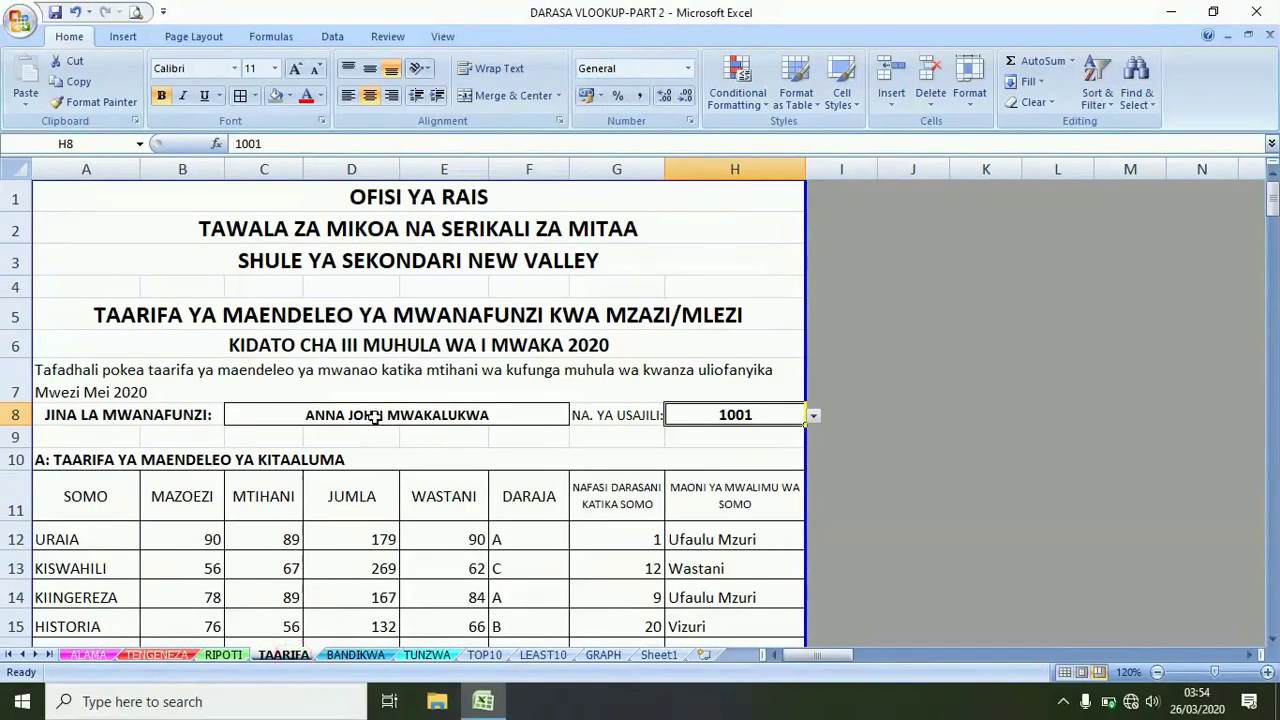
left_click(375, 418)
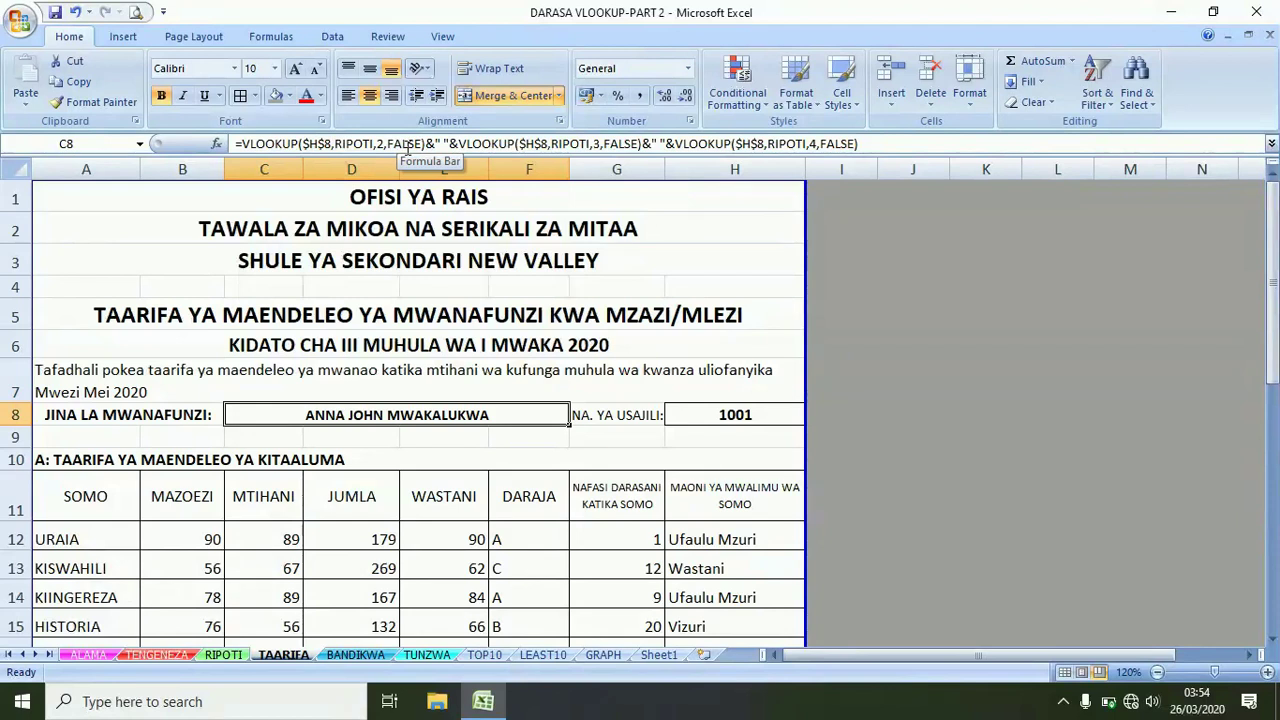
Begin a VLOOKUP formula in D11 of Sheet1 to view its description and arguments, discarding the entry
left_click(658, 654)
type("=vl")
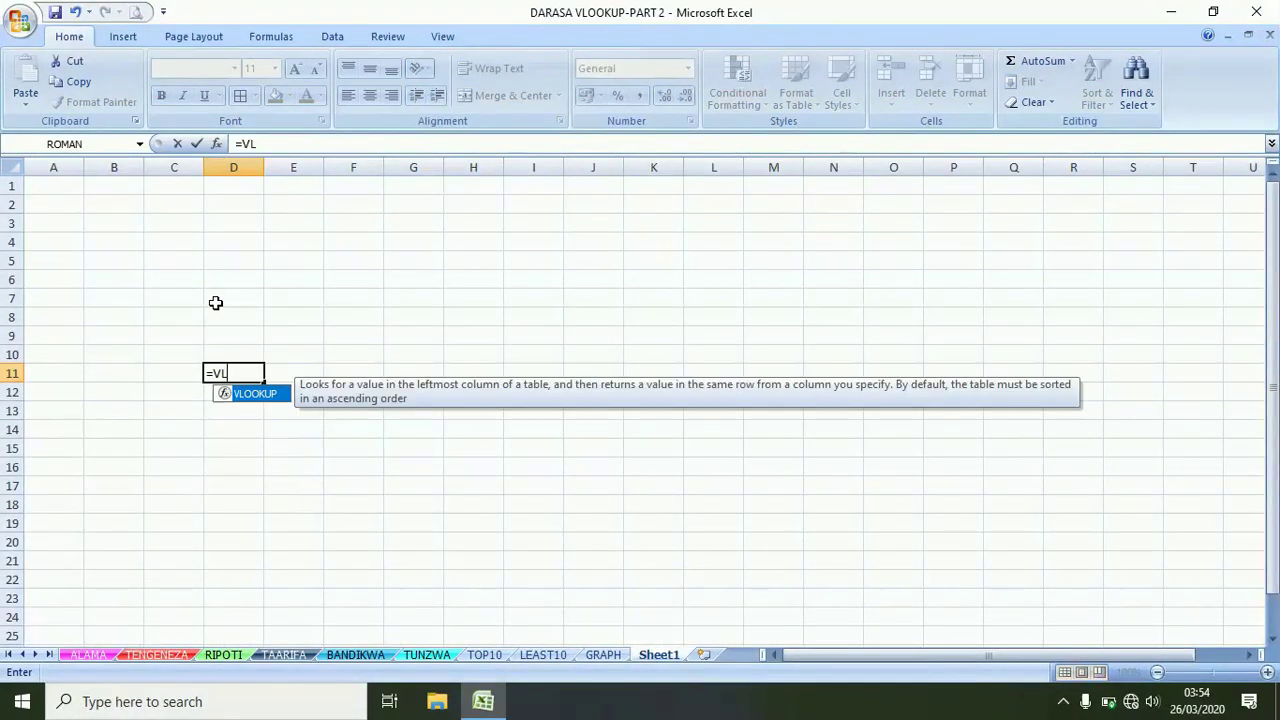
double_click(251, 391)
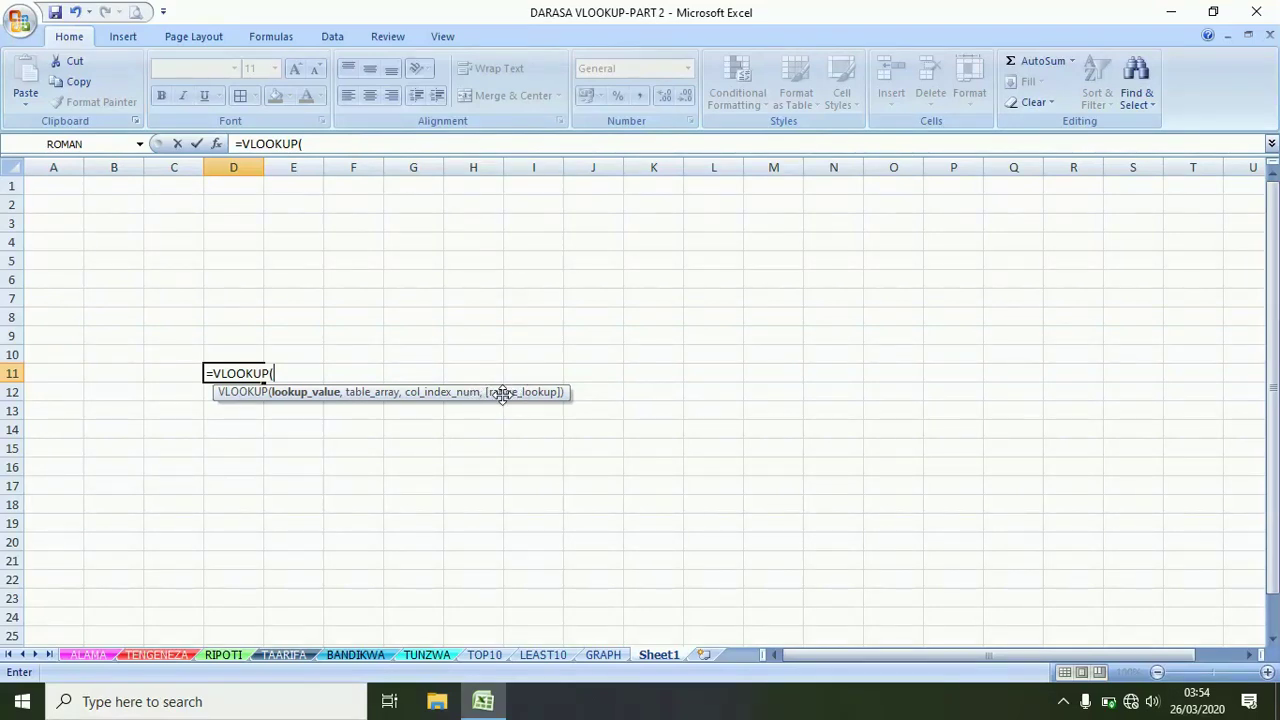
key("BackSpace")
key("BackSpace")
key("BackSpace")
key("BackSpace")
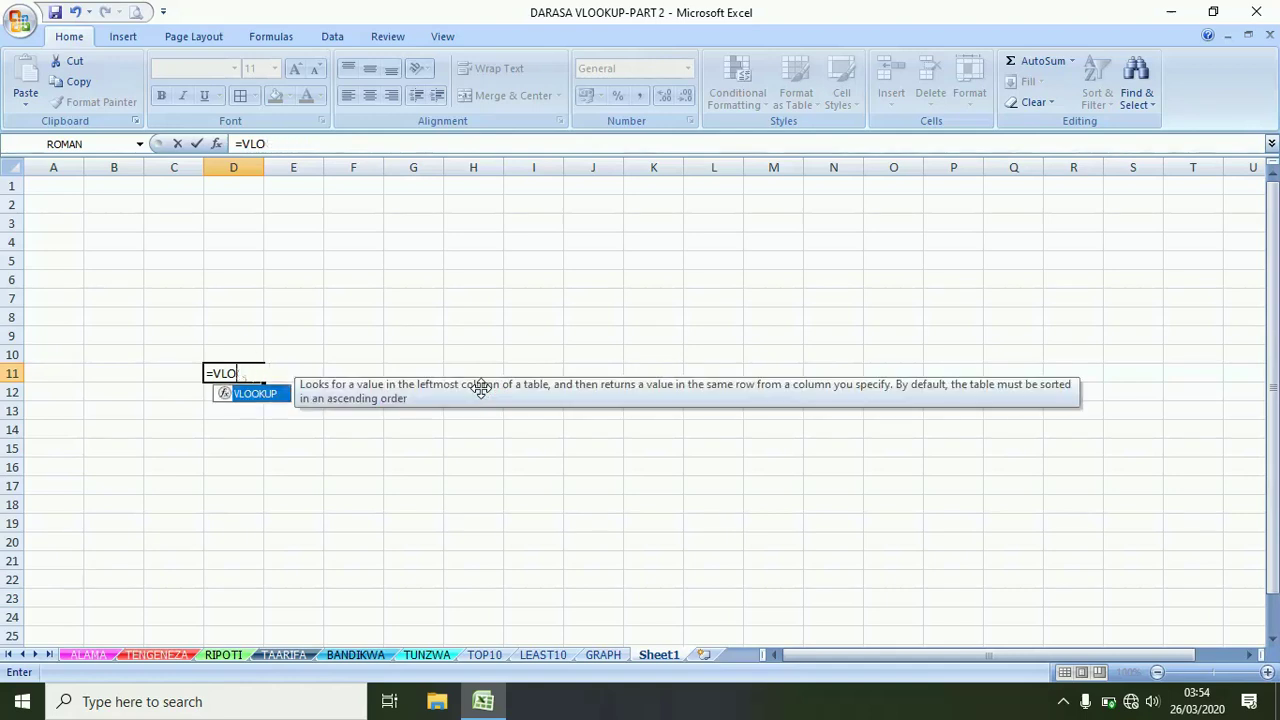
key("Escape")
left_click(447, 462)
Check the column numbers in the C8 name formula of TAARIFA against the name columns on RIPOTI
left_click(284, 654)
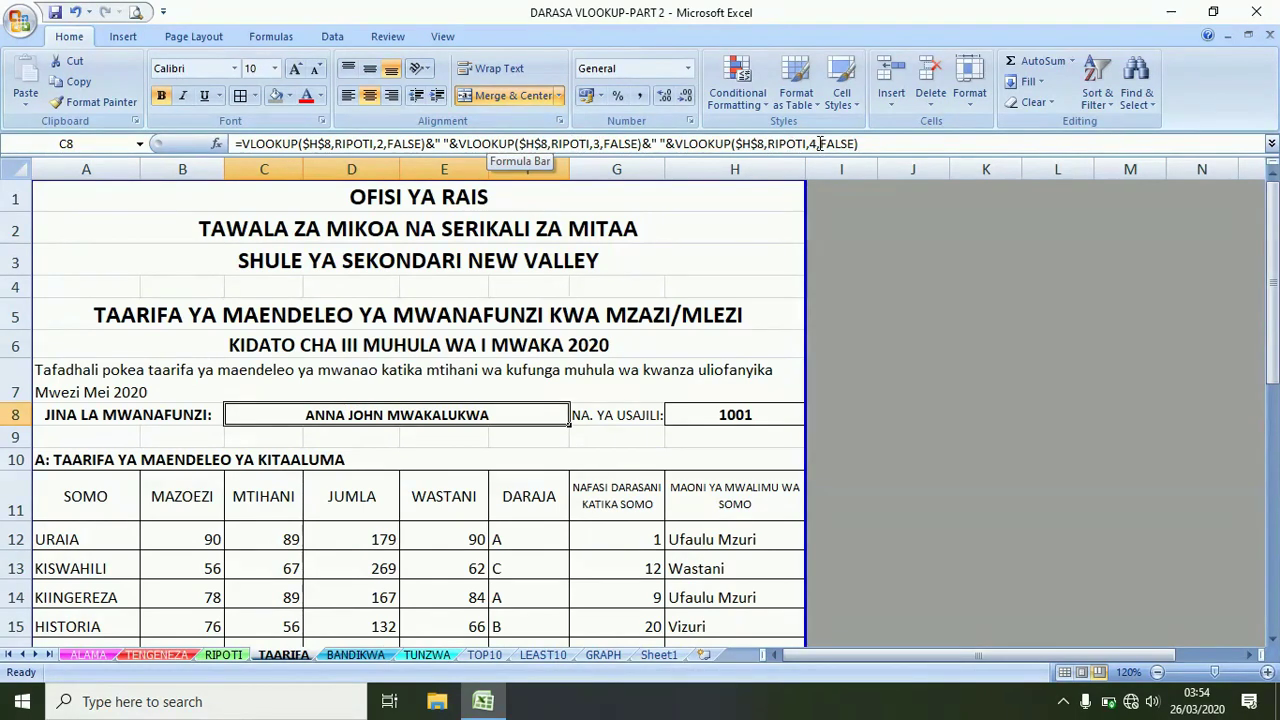
key("Return")
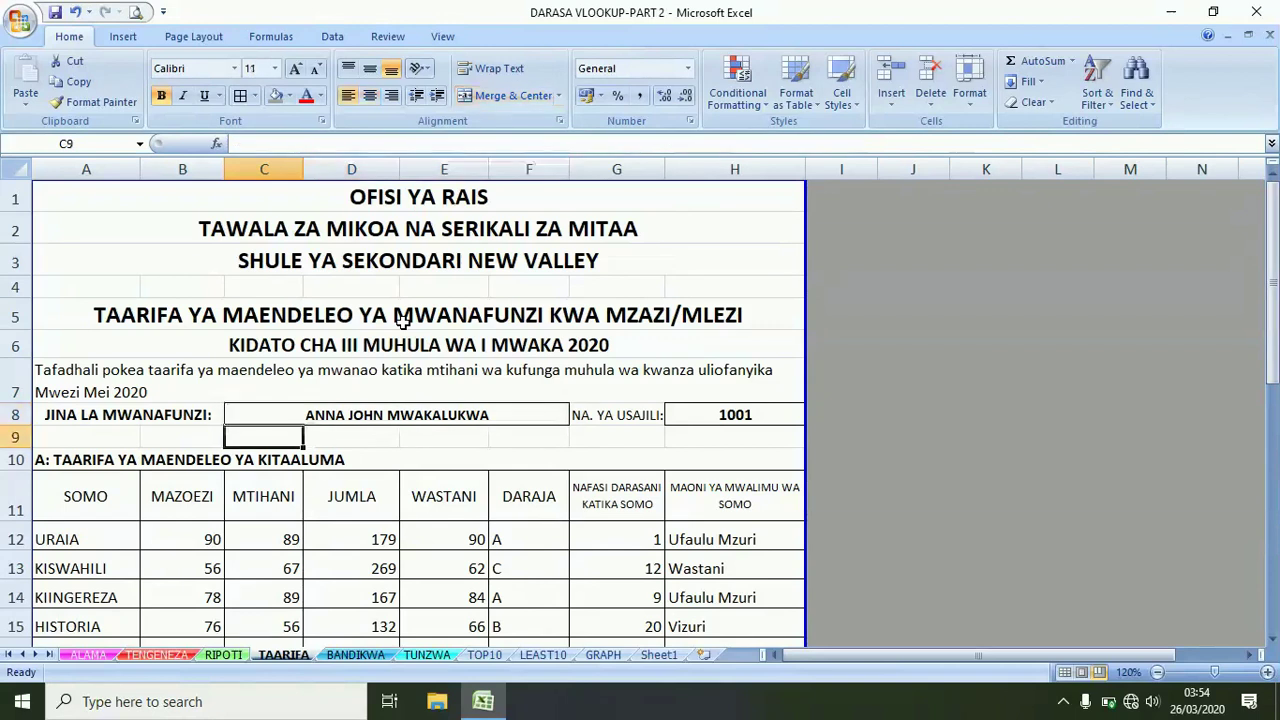
left_click(229, 660)
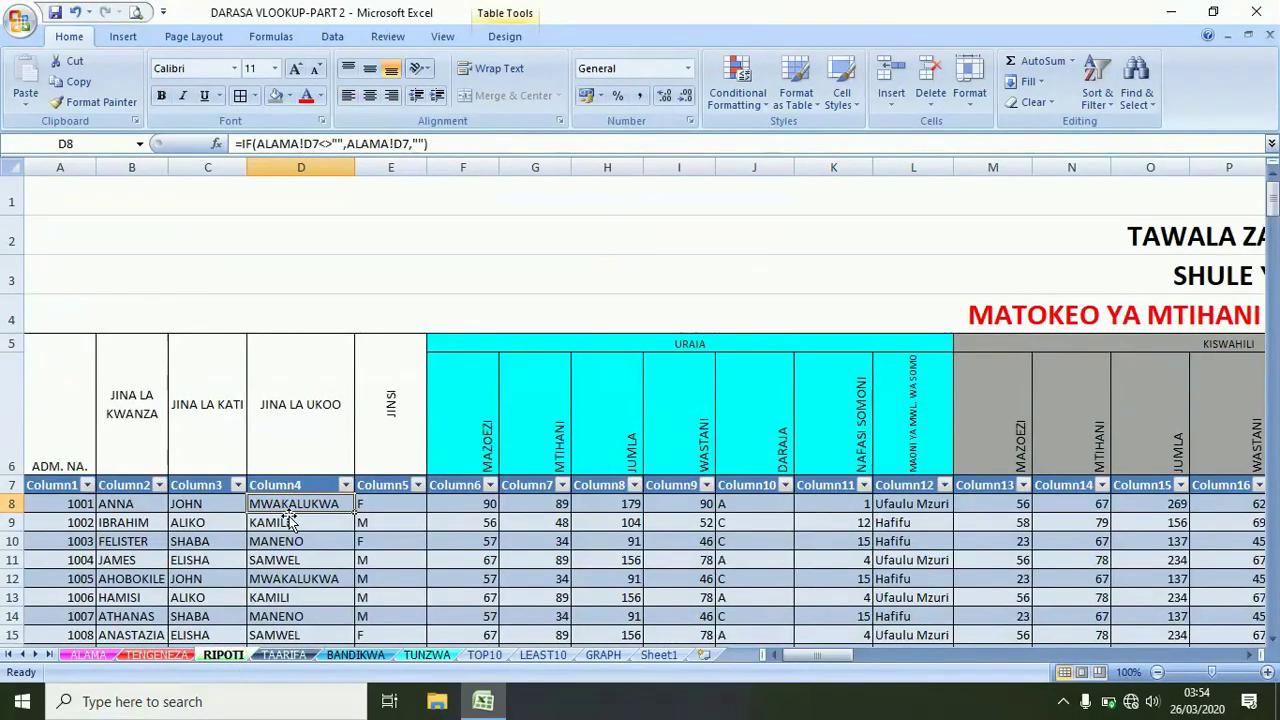
Compare the URAIA MAZOEZI formula in B12 of TAARIFA with the matching column on RIPOTI
left_click(290, 657)
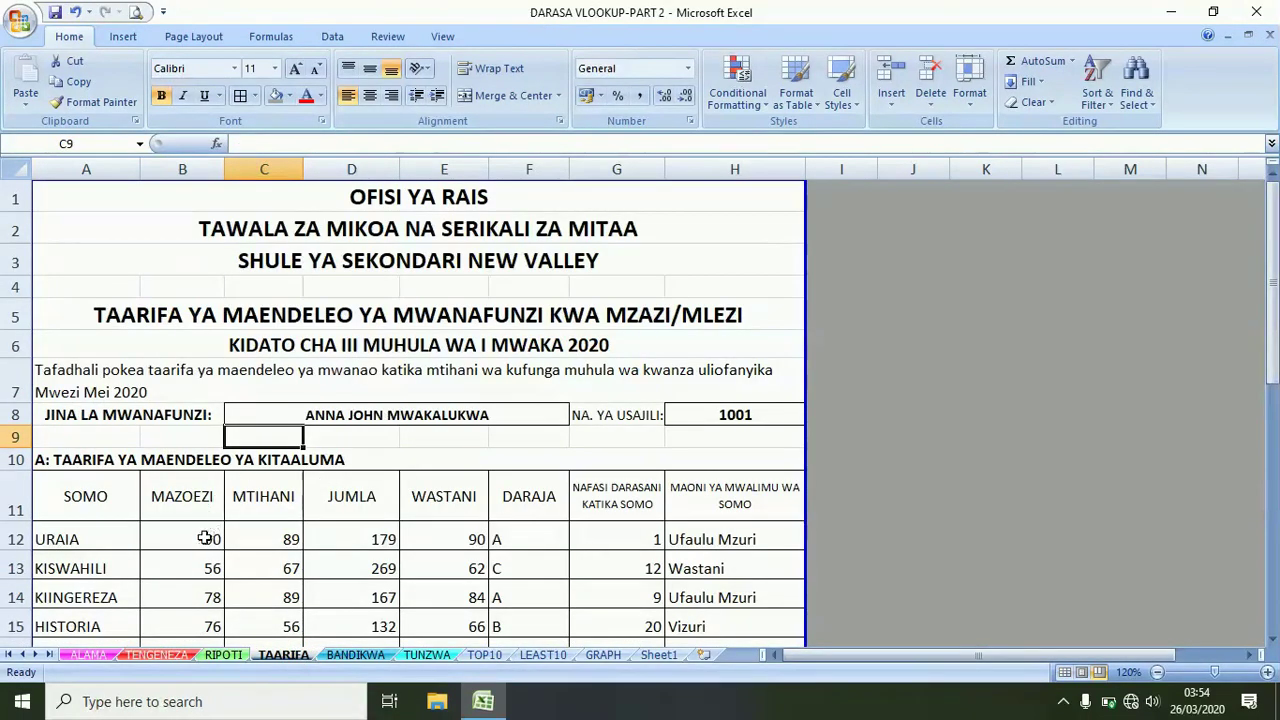
left_click(204, 538)
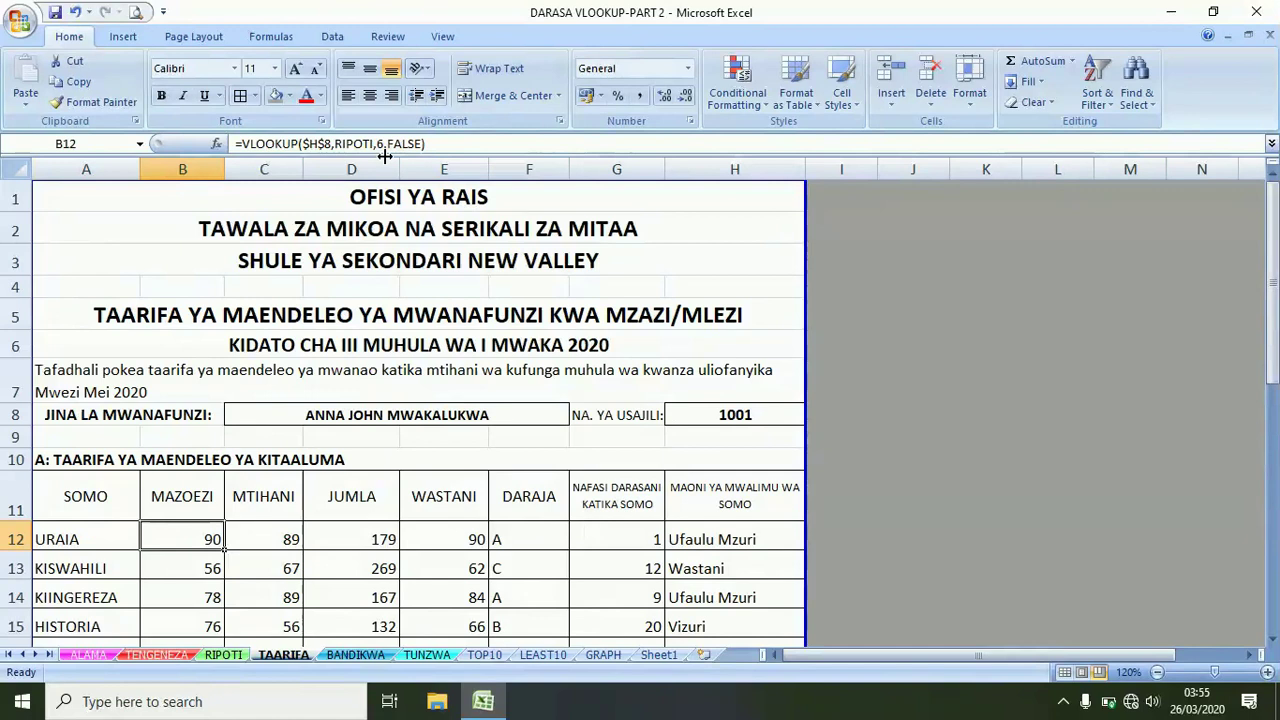
left_click(223, 654)
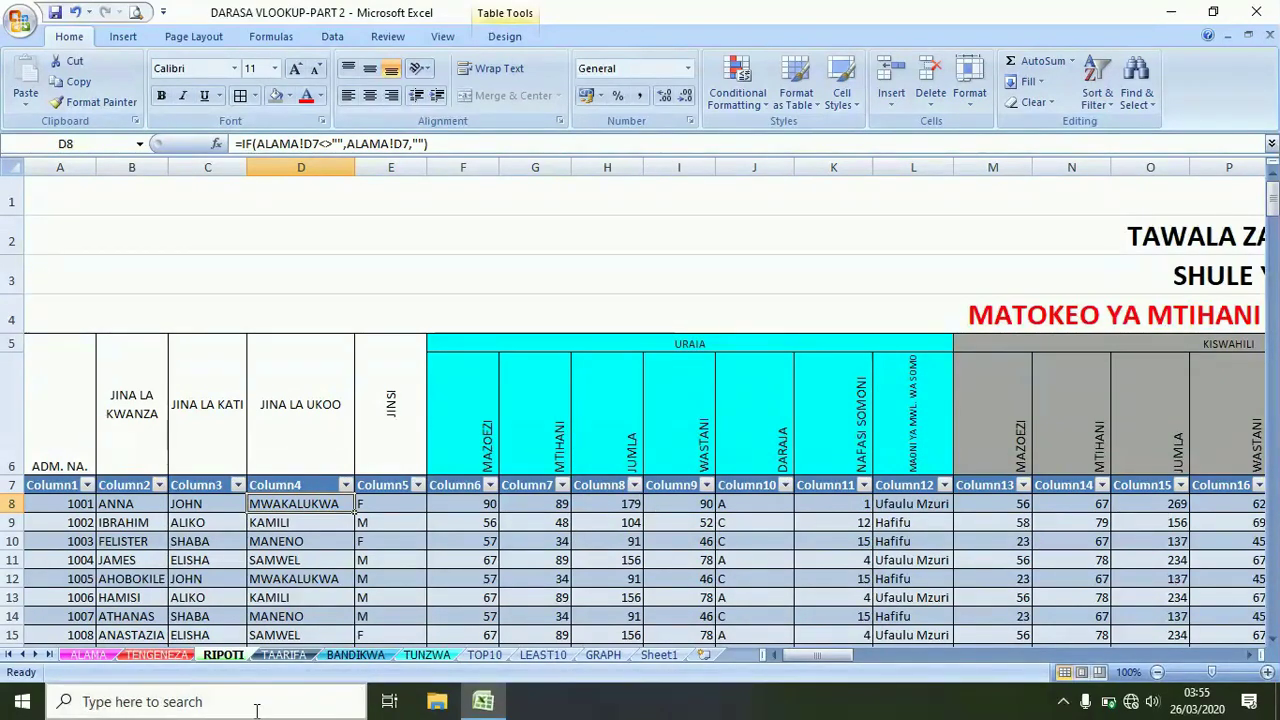
left_click(284, 655)
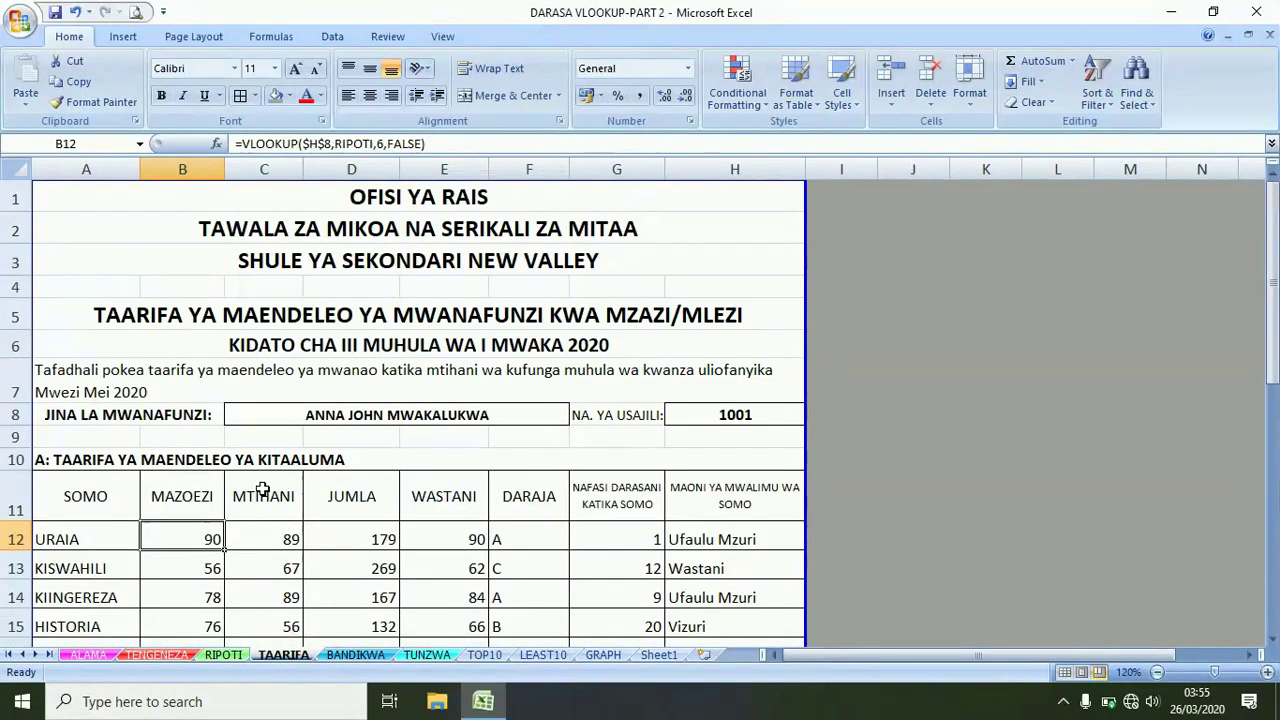
left_click(210, 532)
Compare the KISWAHILI MAZOEZI column on RIPOTI with the VLOOKUP formula in B13 of TAARIFA
left_click(223, 655)
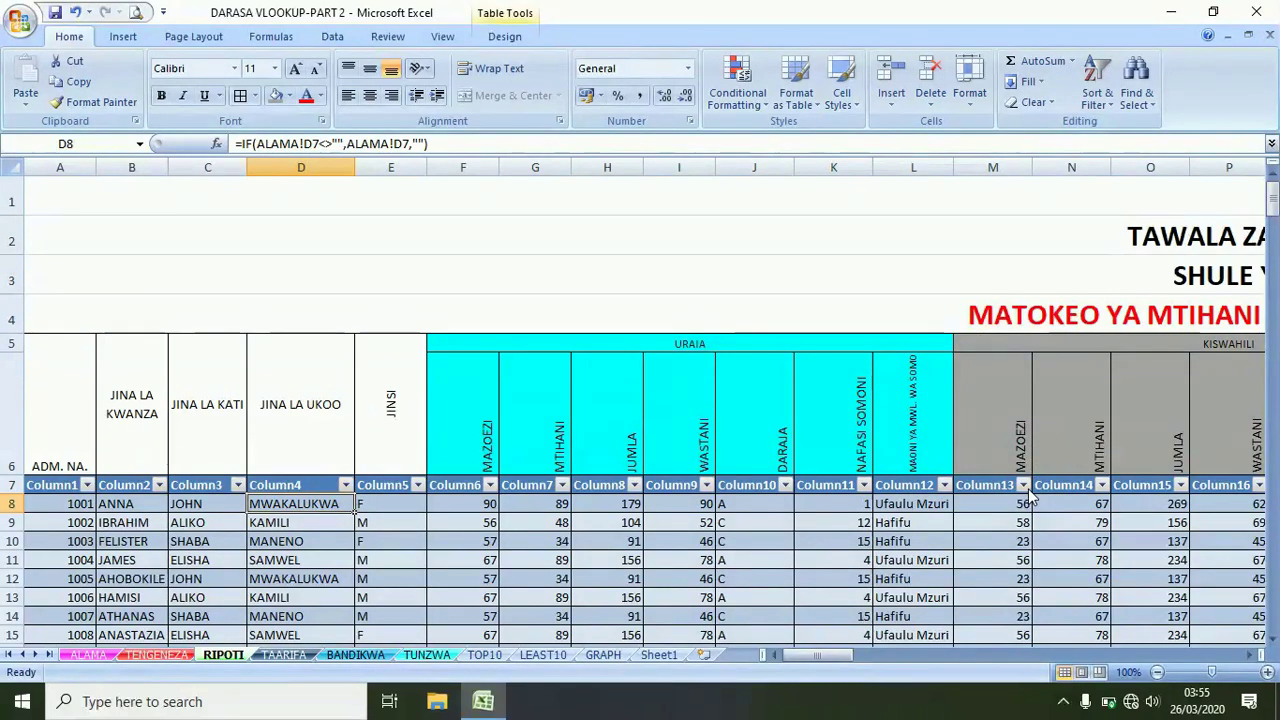
left_click(284, 654)
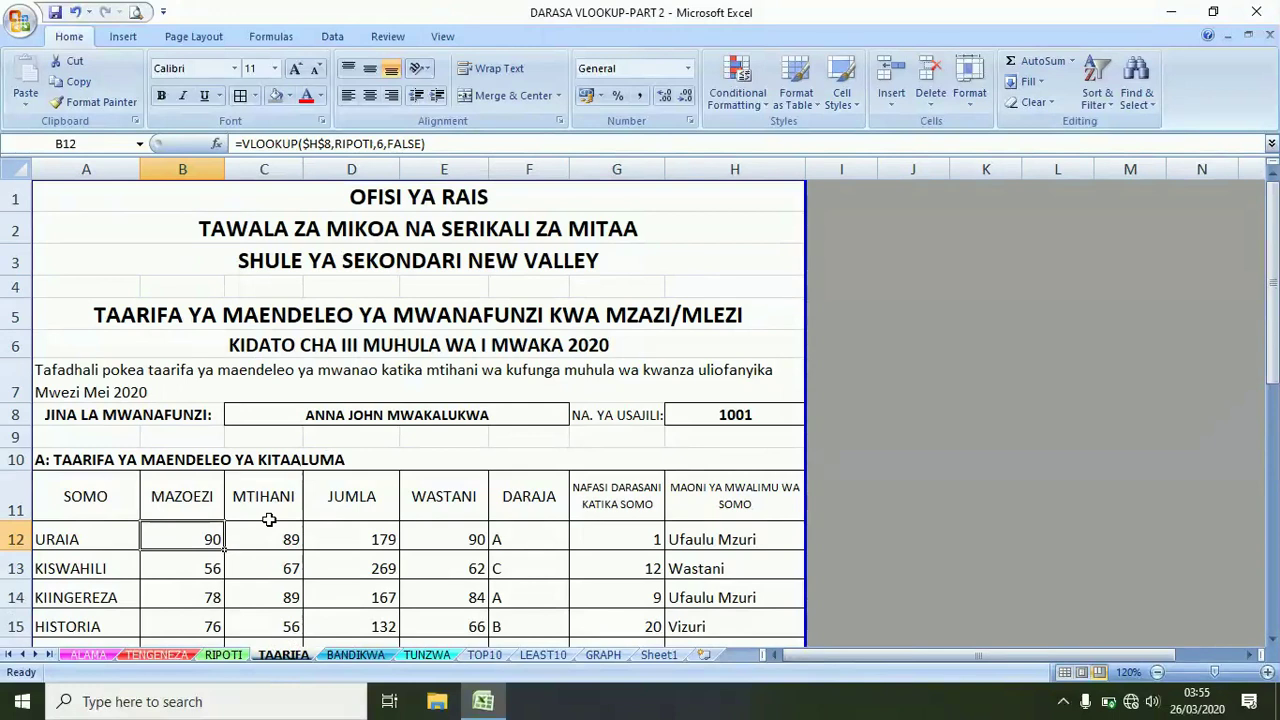
left_click(191, 564)
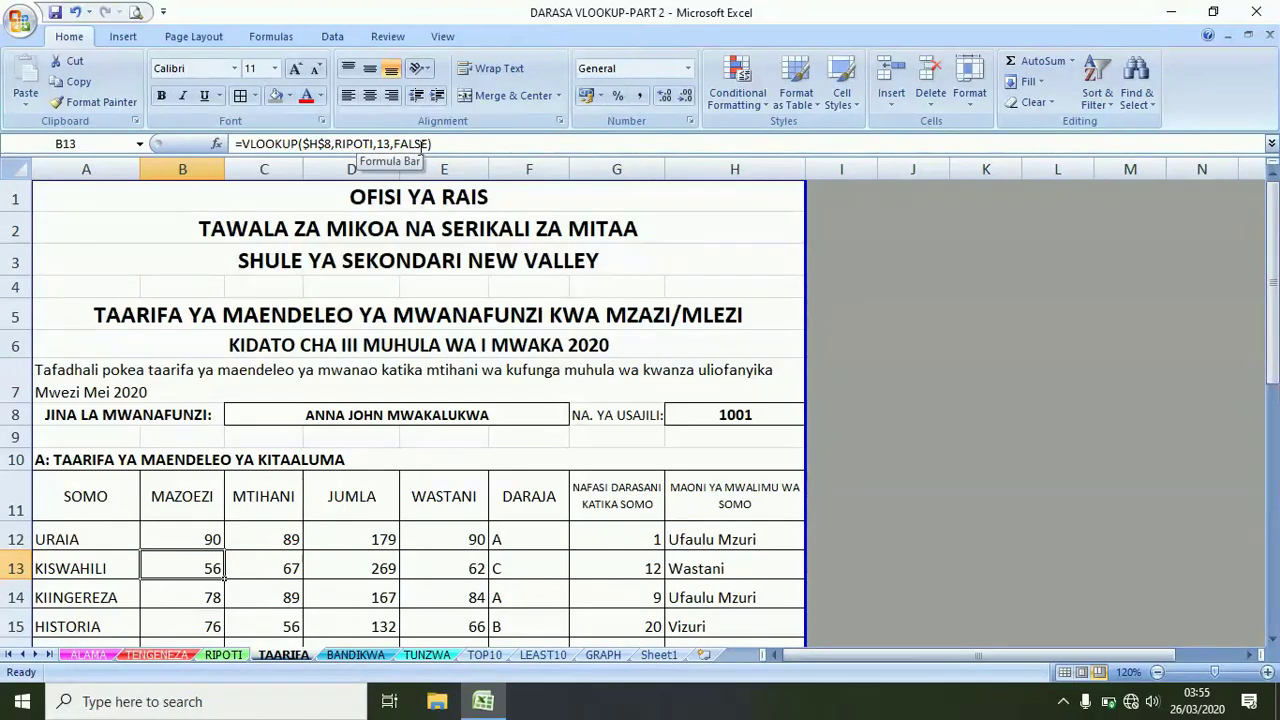
Examine the VLOOKUP formulas in the URAIA row from MTIHANI in C12 to NAFASI DARASANI KATIKA SOMO in G12
left_click(289, 540)
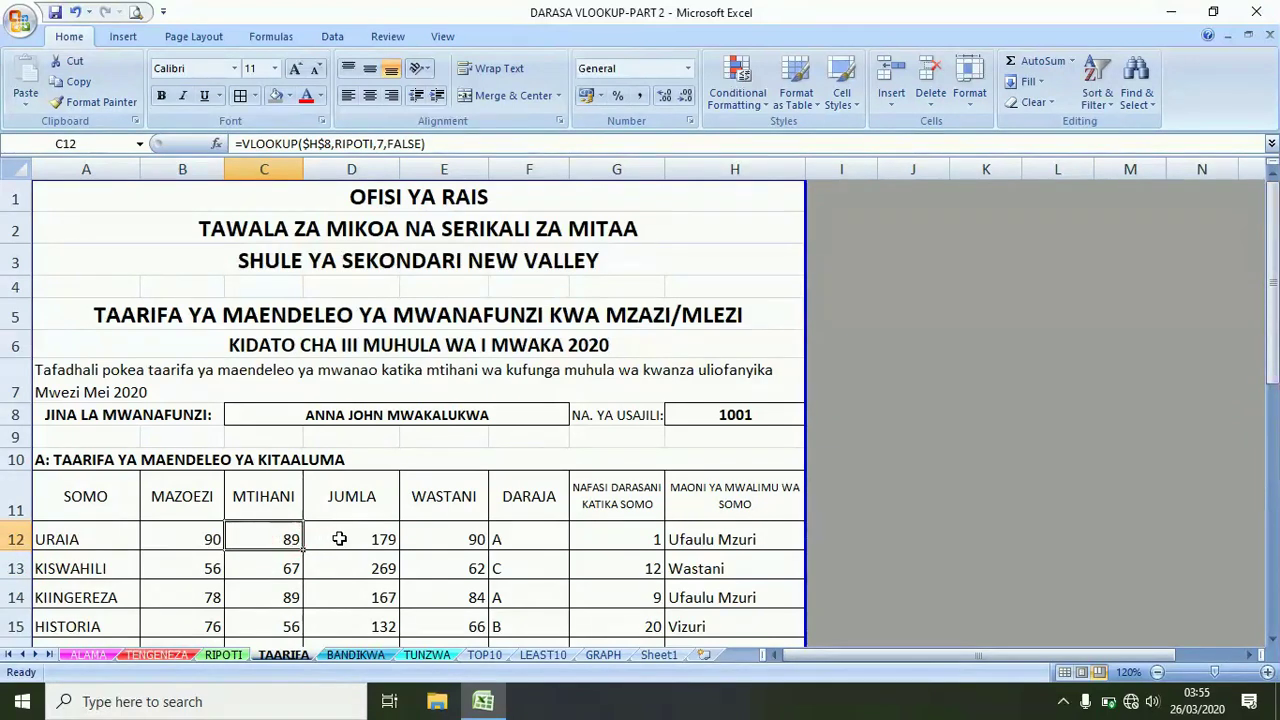
left_click(339, 539)
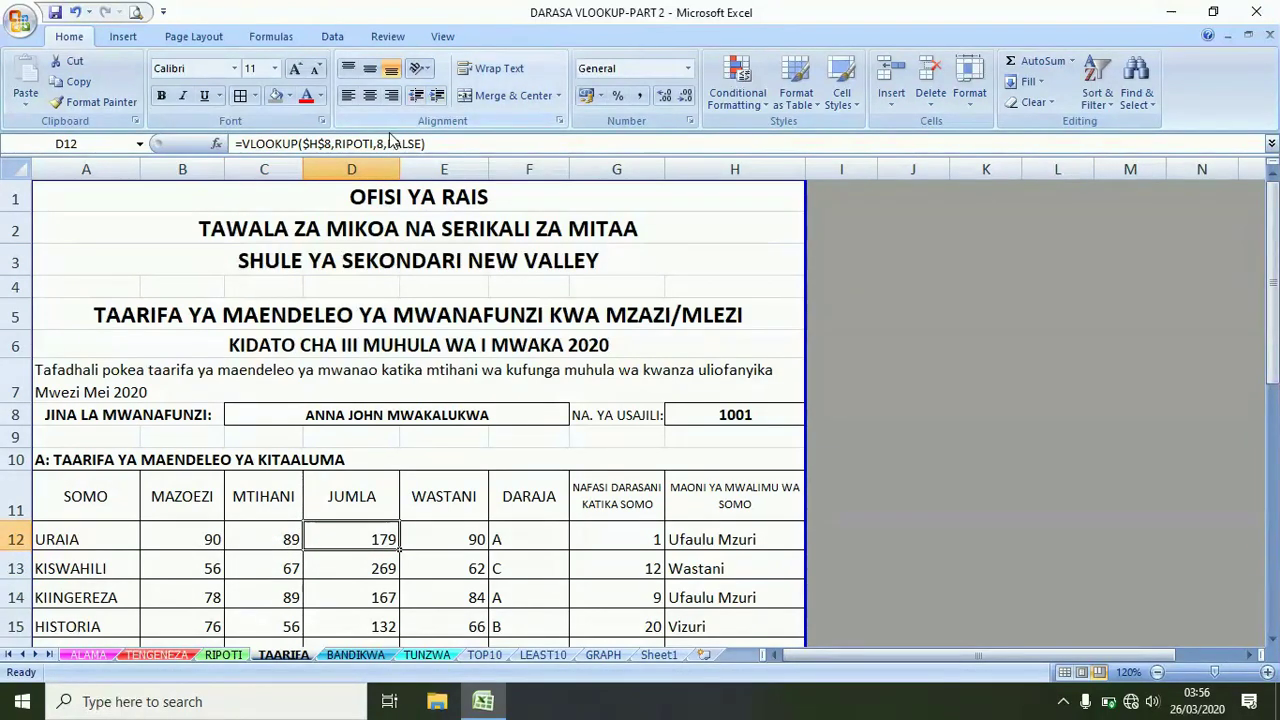
left_click(452, 537)
left_click(530, 537)
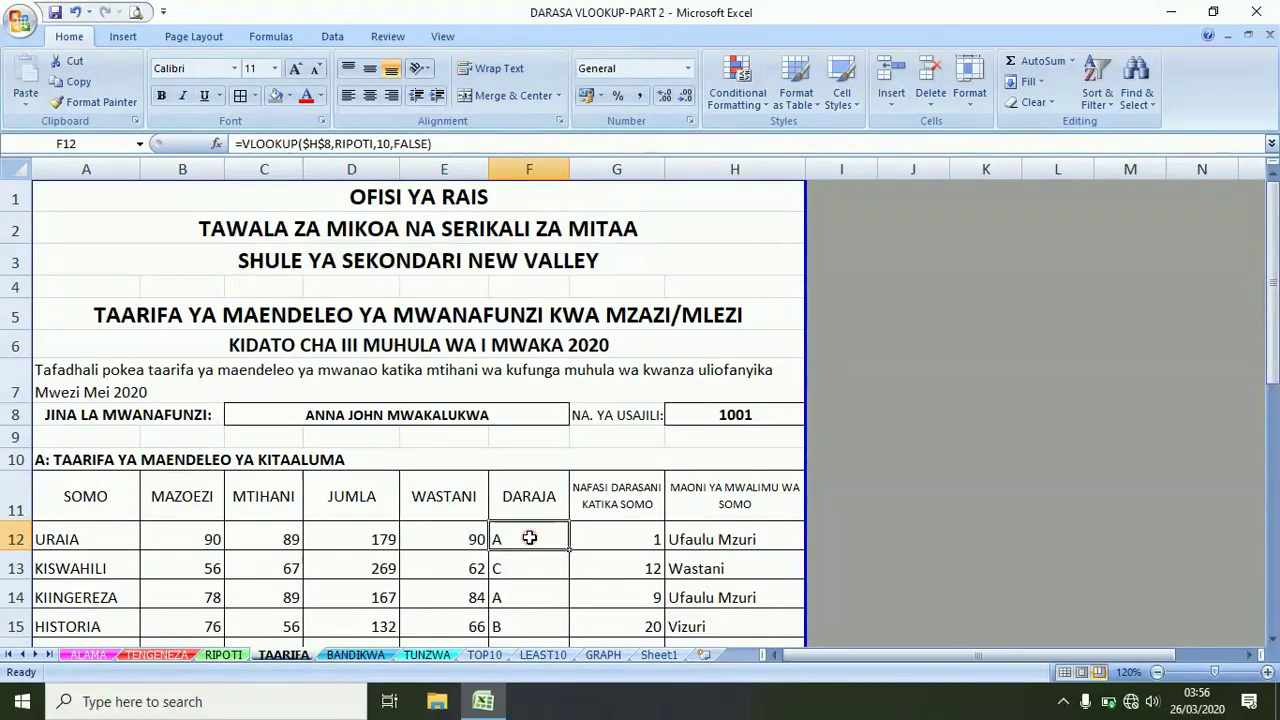
left_click(609, 540)
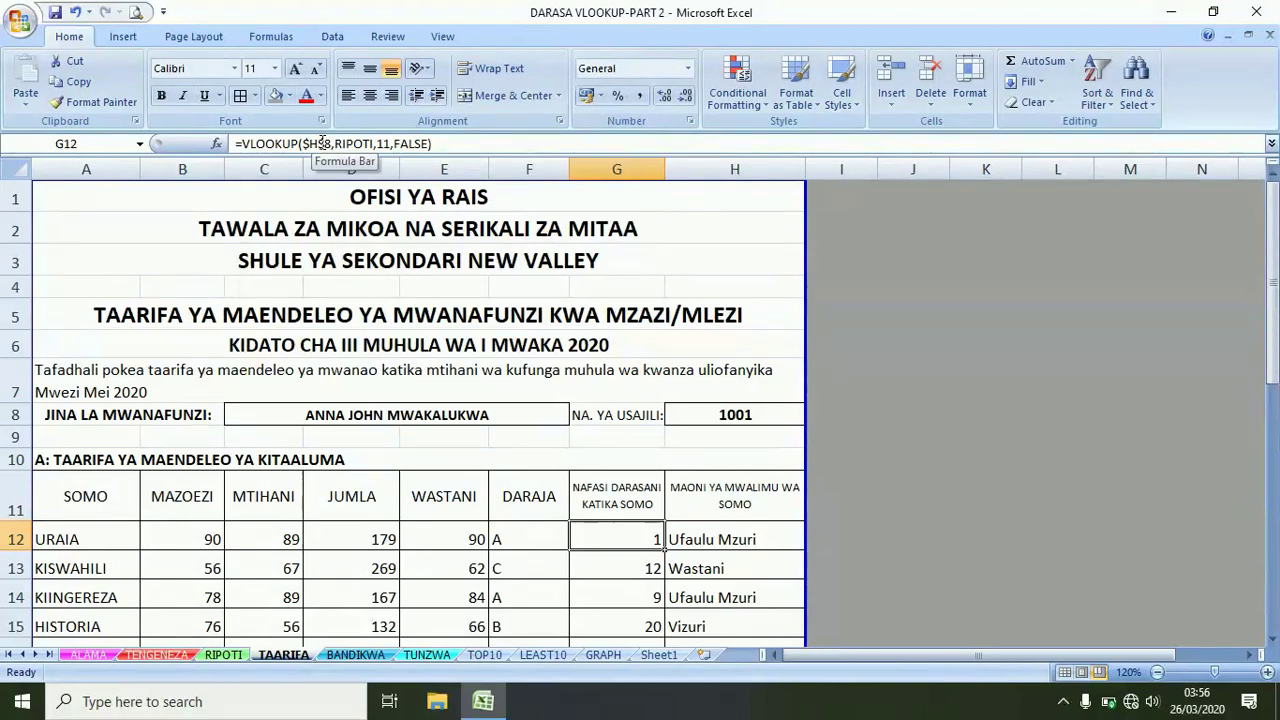
left_click(447, 146)
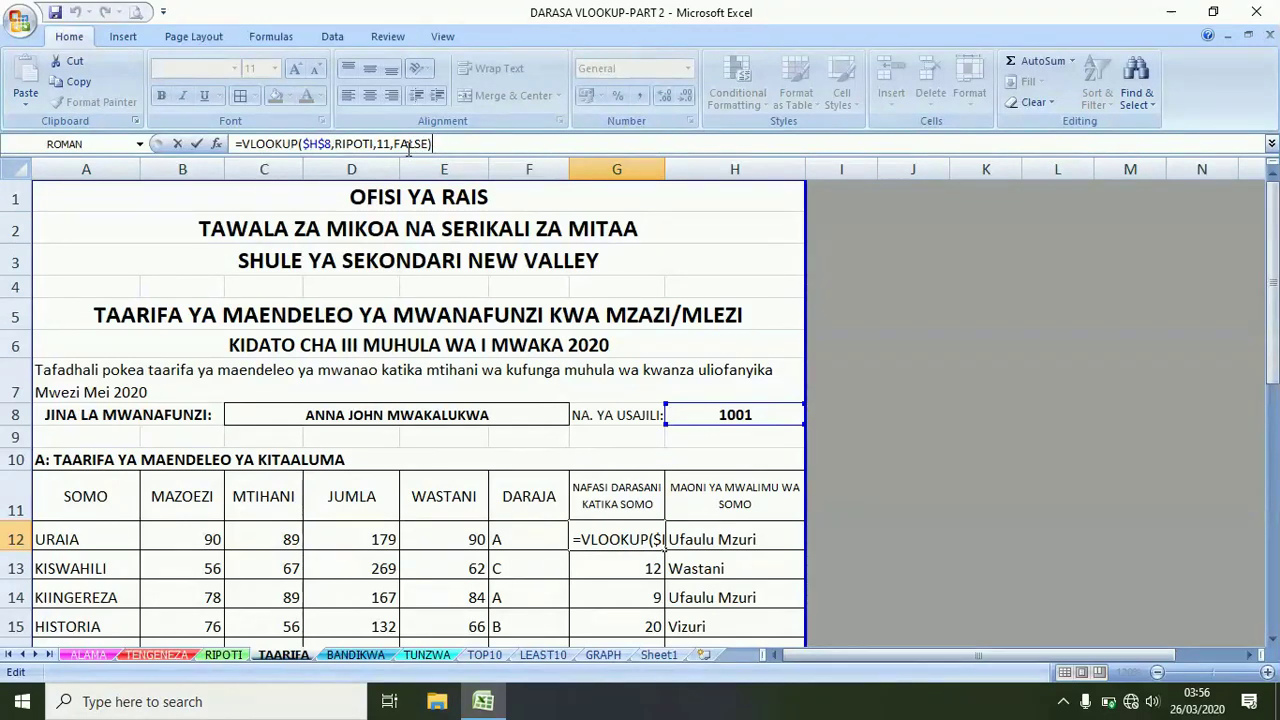
key("Return")
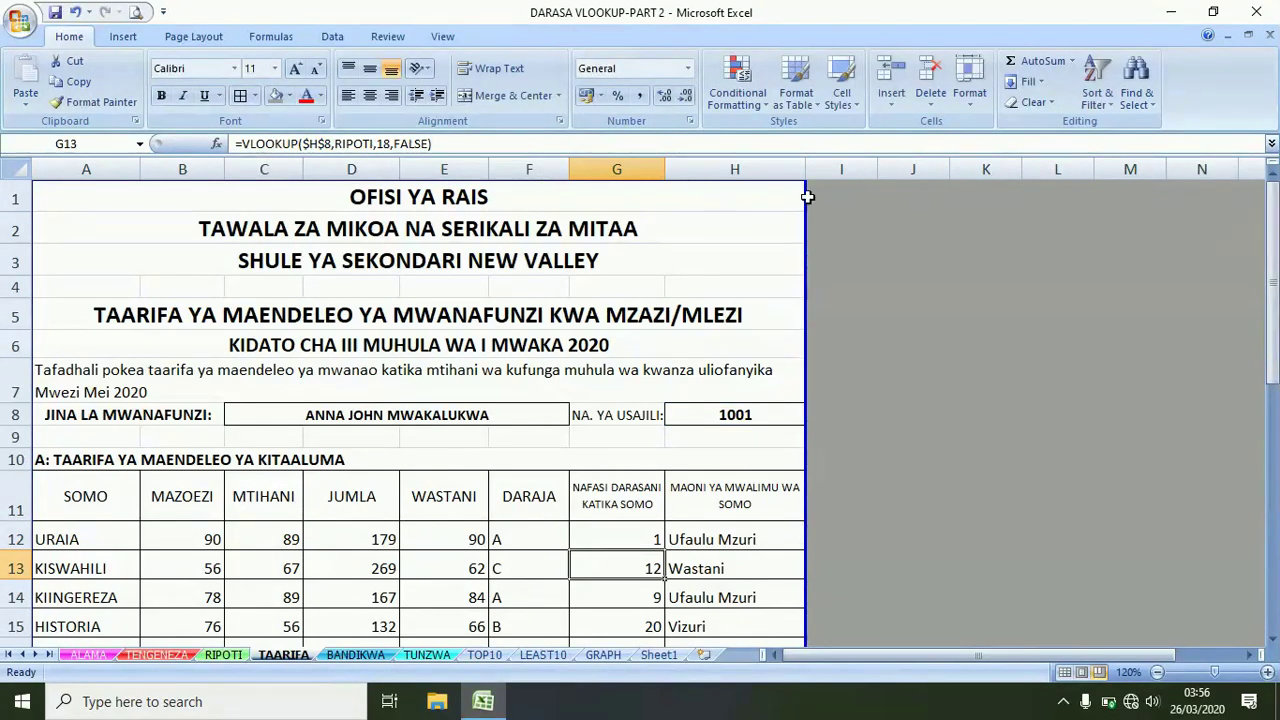
Examine the VLOOKUP formulas across the BOOK KEEPING row of TAARIFA, from B23 to H23
left_click_drag(1271, 225, 1271, 315)
left_click(207, 500)
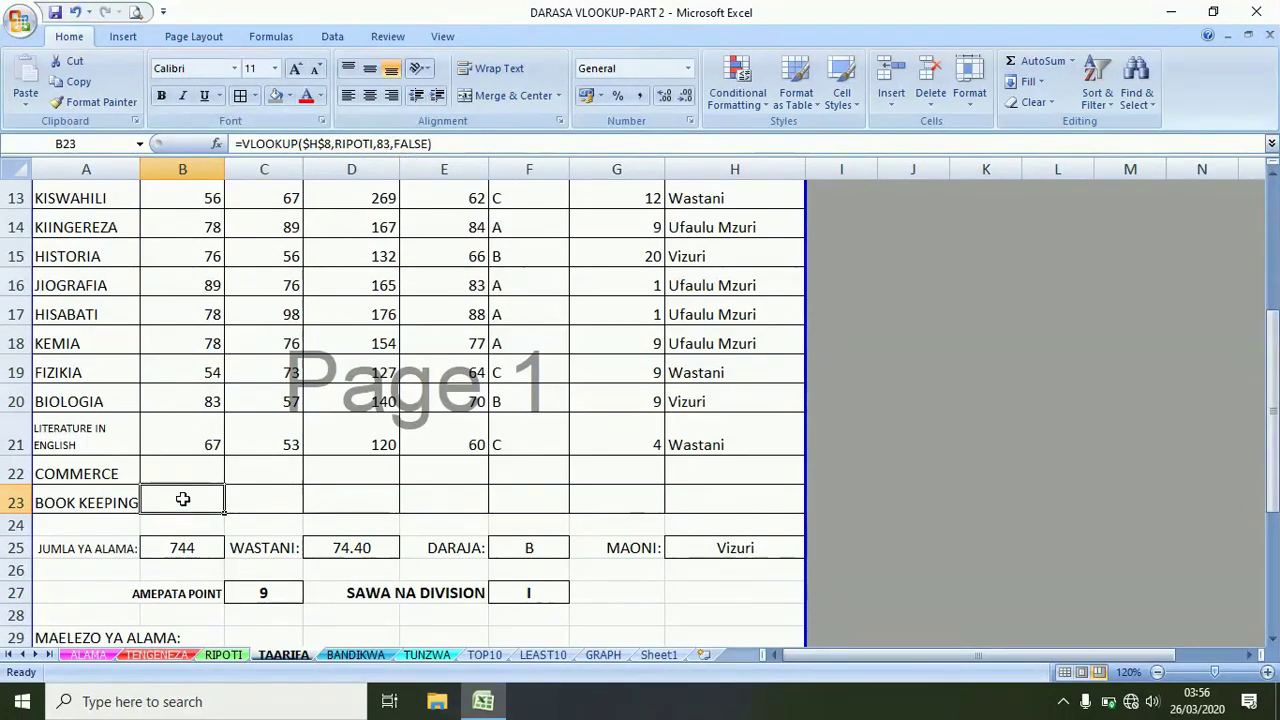
left_click(249, 500)
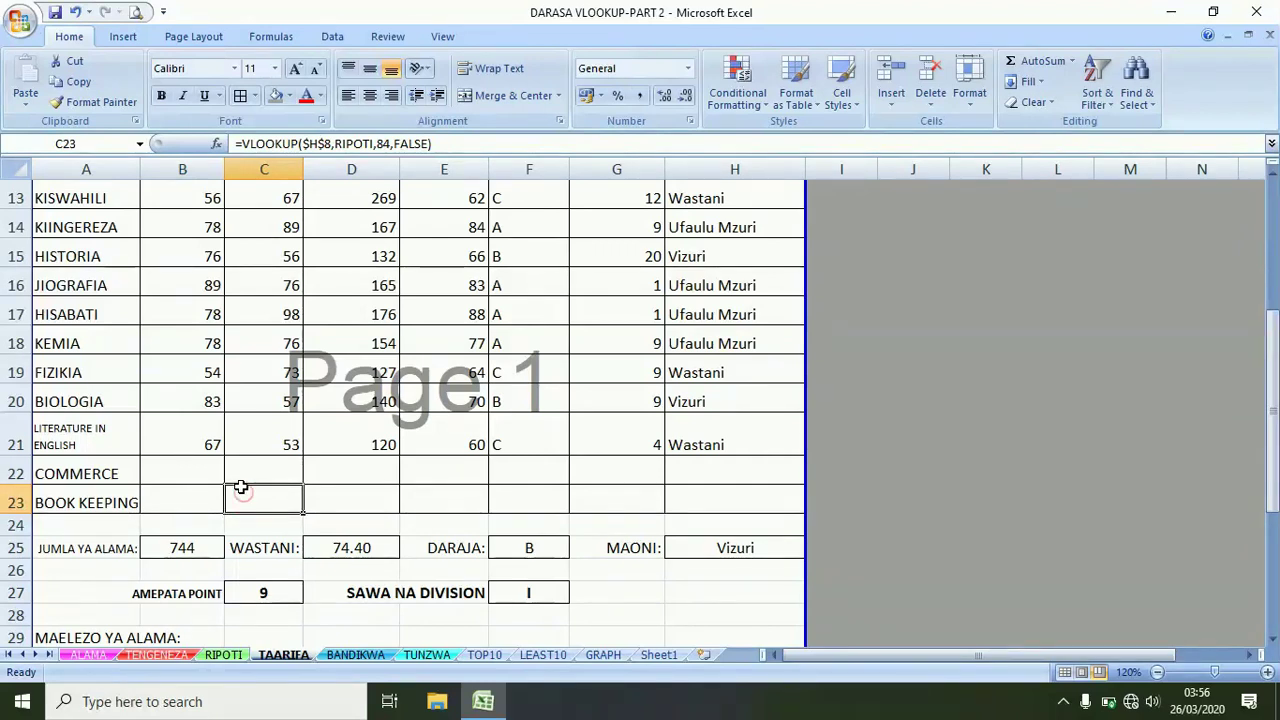
left_click(342, 494)
left_click(422, 498)
left_click(521, 497)
left_click(617, 499)
left_click(714, 499)
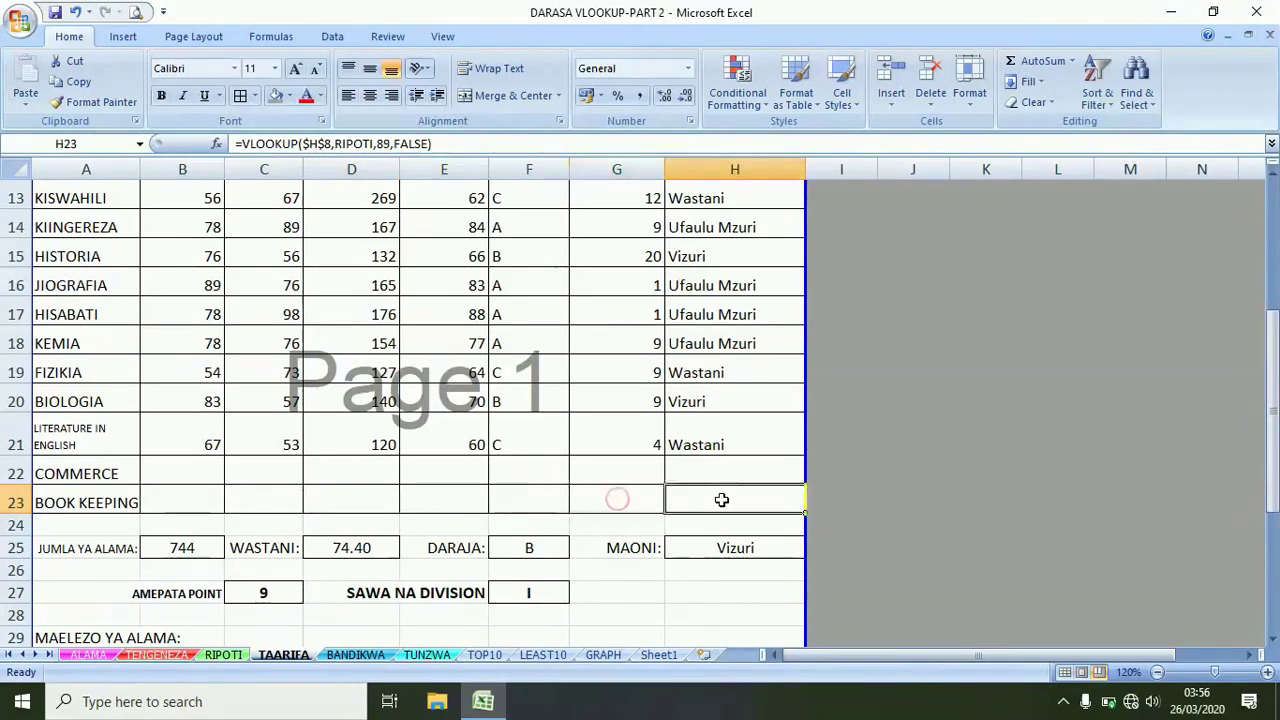
Compare the JUMLA YA ALAMA formula in B25 of TAARIFA with the MAJUMUISHO columns on RIPOTI
left_click(167, 549)
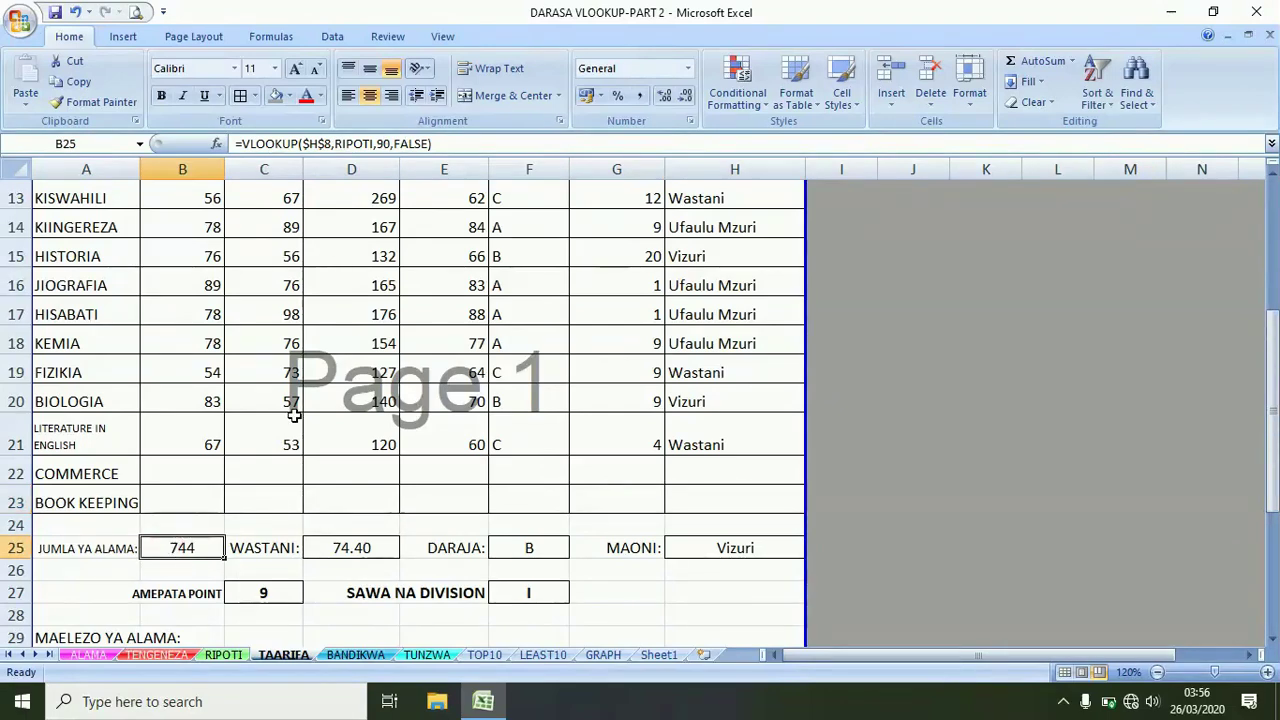
left_click(222, 657)
left_click_drag(800, 655, 1120, 670)
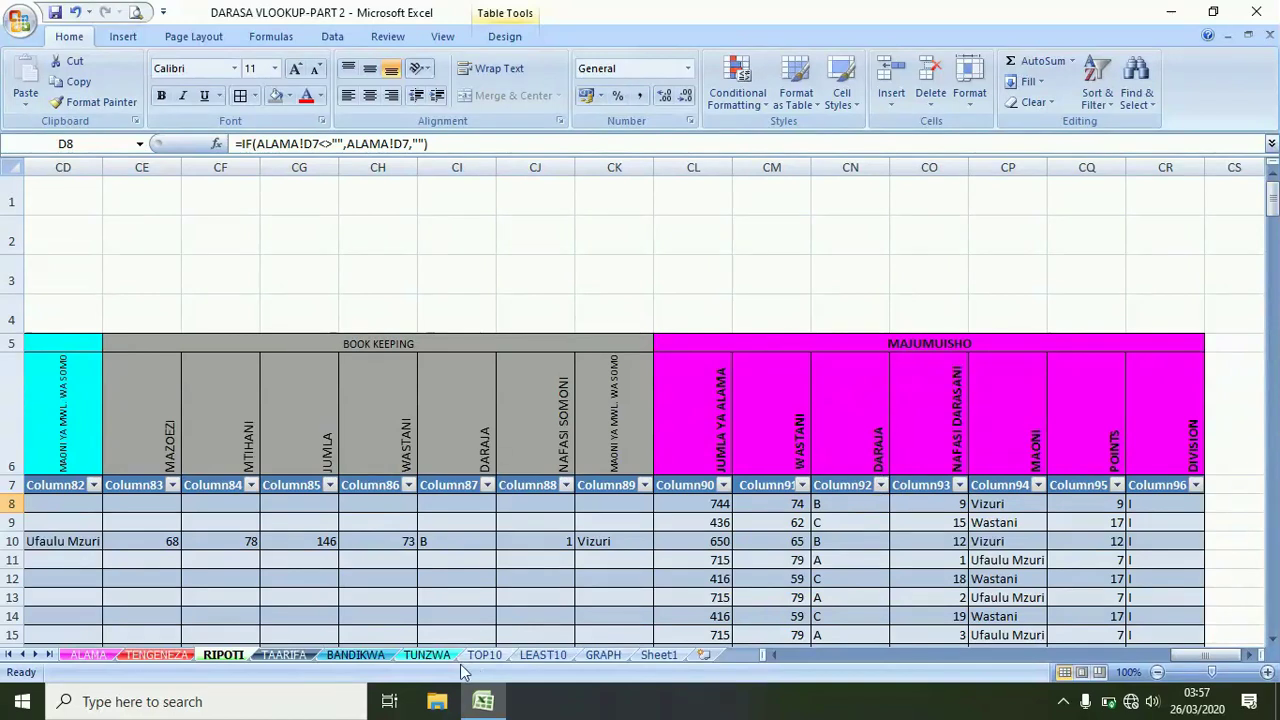
left_click(300, 654)
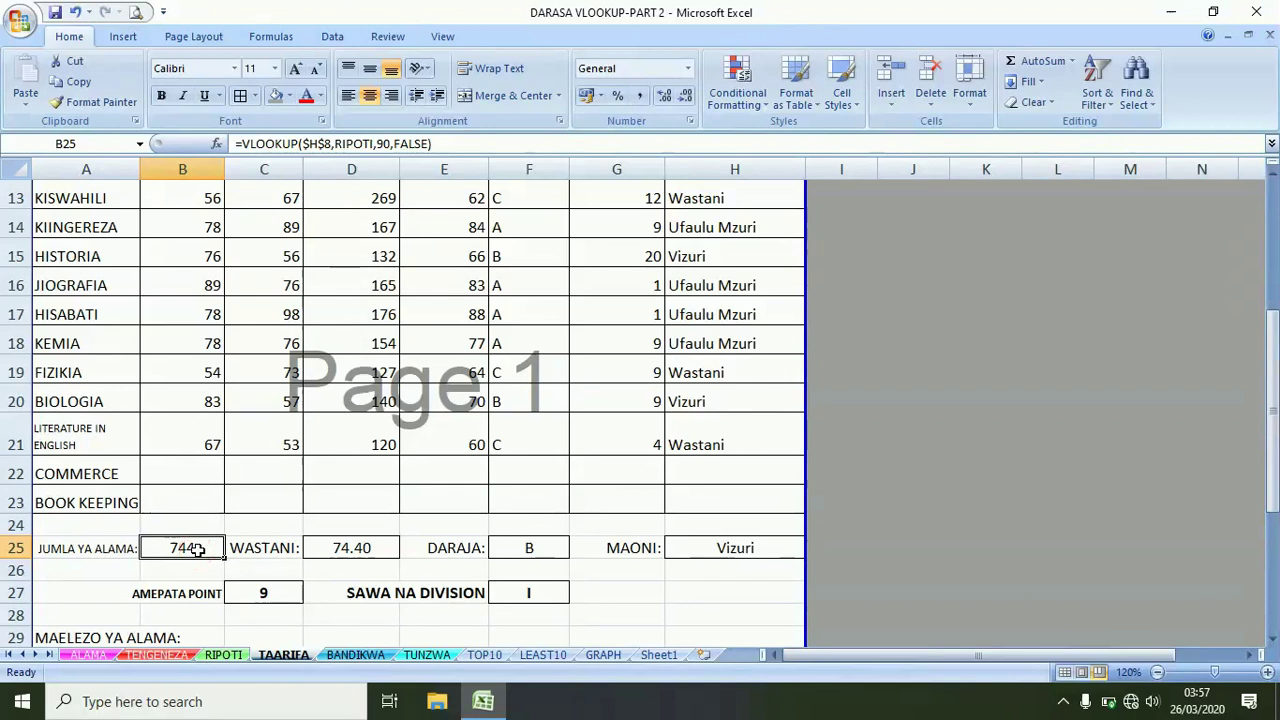
Examine the VLOOKUP formulas for WASTANI in D25, DARAJA in F25 and MAONI in H25 of TAARIFA
left_click(357, 552)
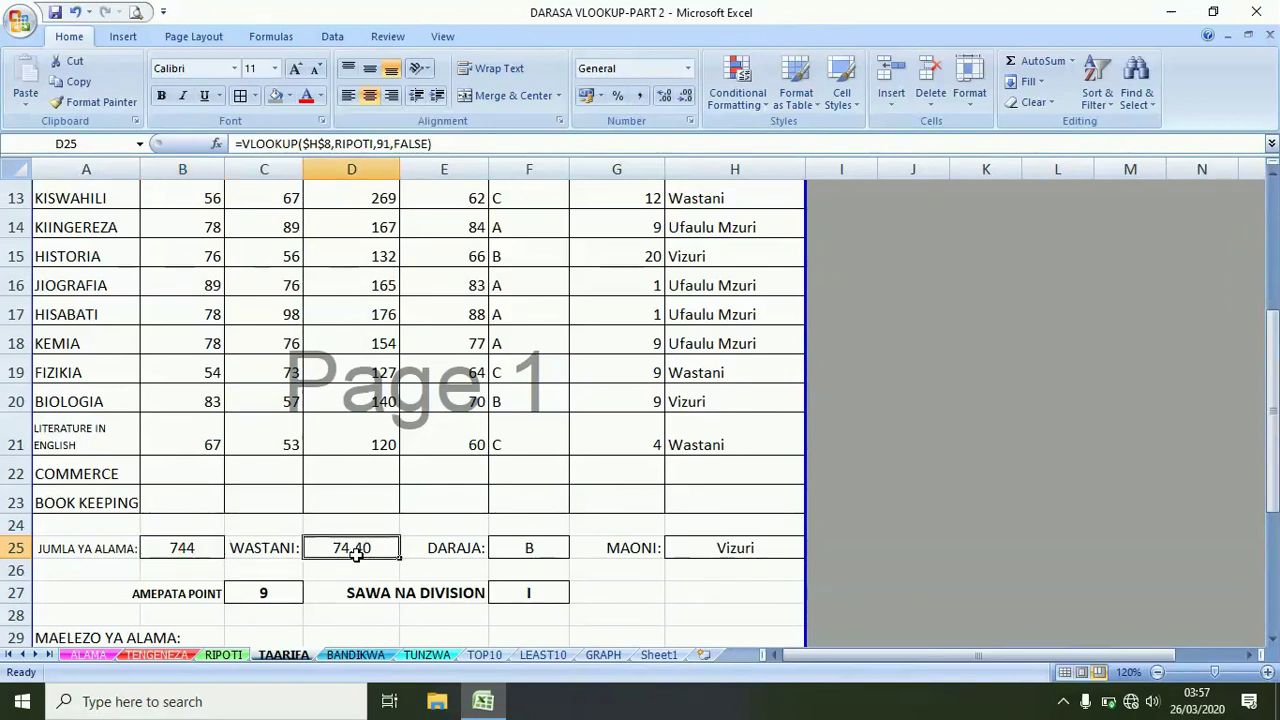
left_click(522, 545)
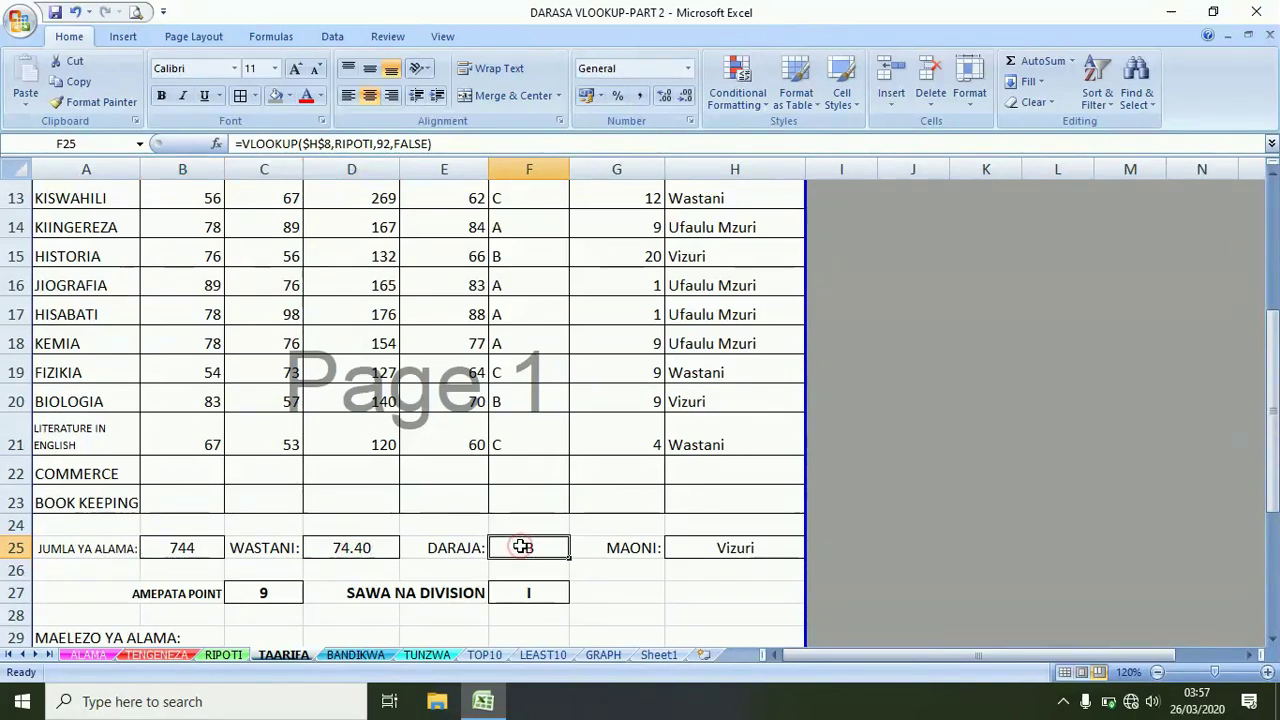
left_click(704, 550)
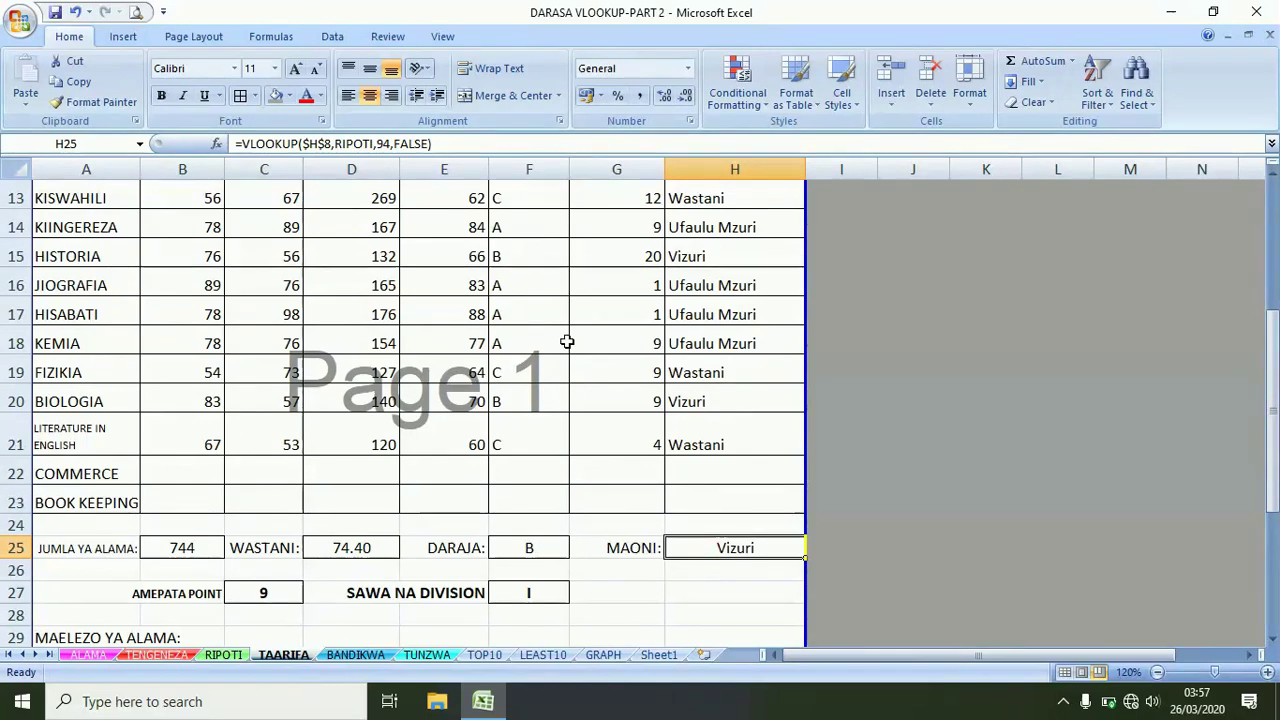
Trace the AMEPATA POINT formula in C27 of TAARIFA to the POINTS columns on RIPOTI and TENGENEZA
left_click_drag(1272, 320, 1272, 368)
left_click(268, 388)
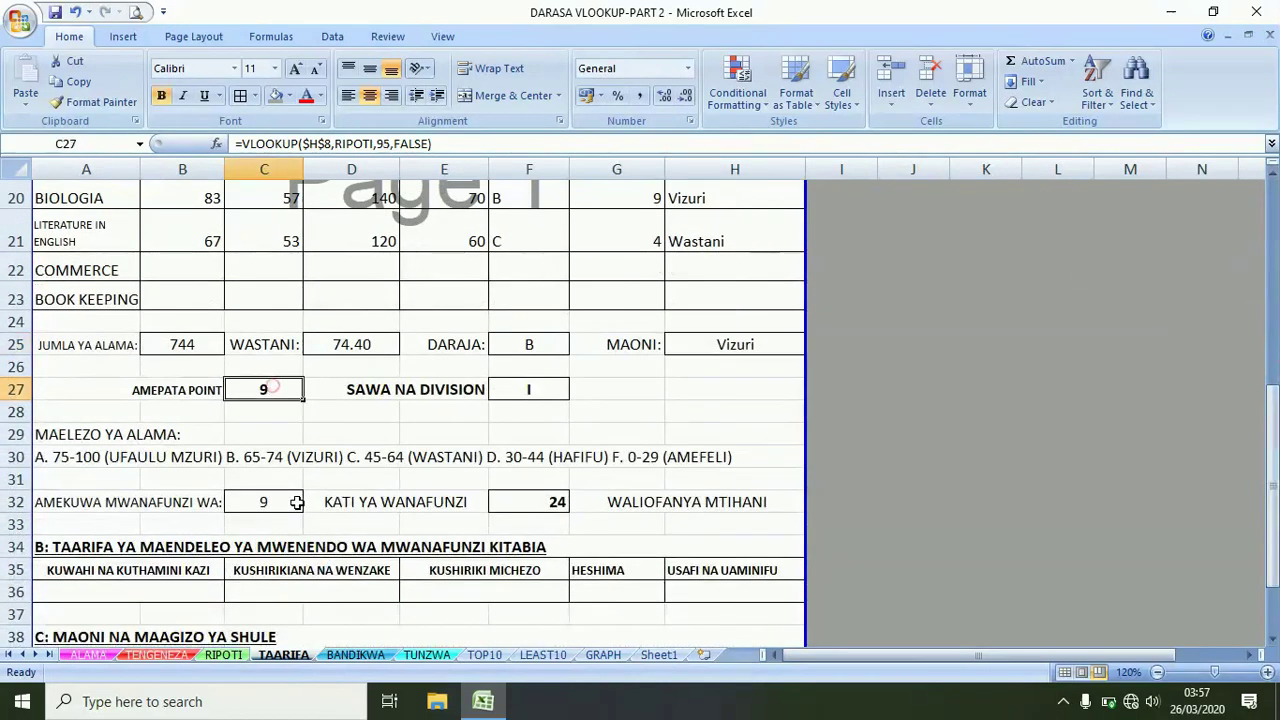
left_click(228, 655)
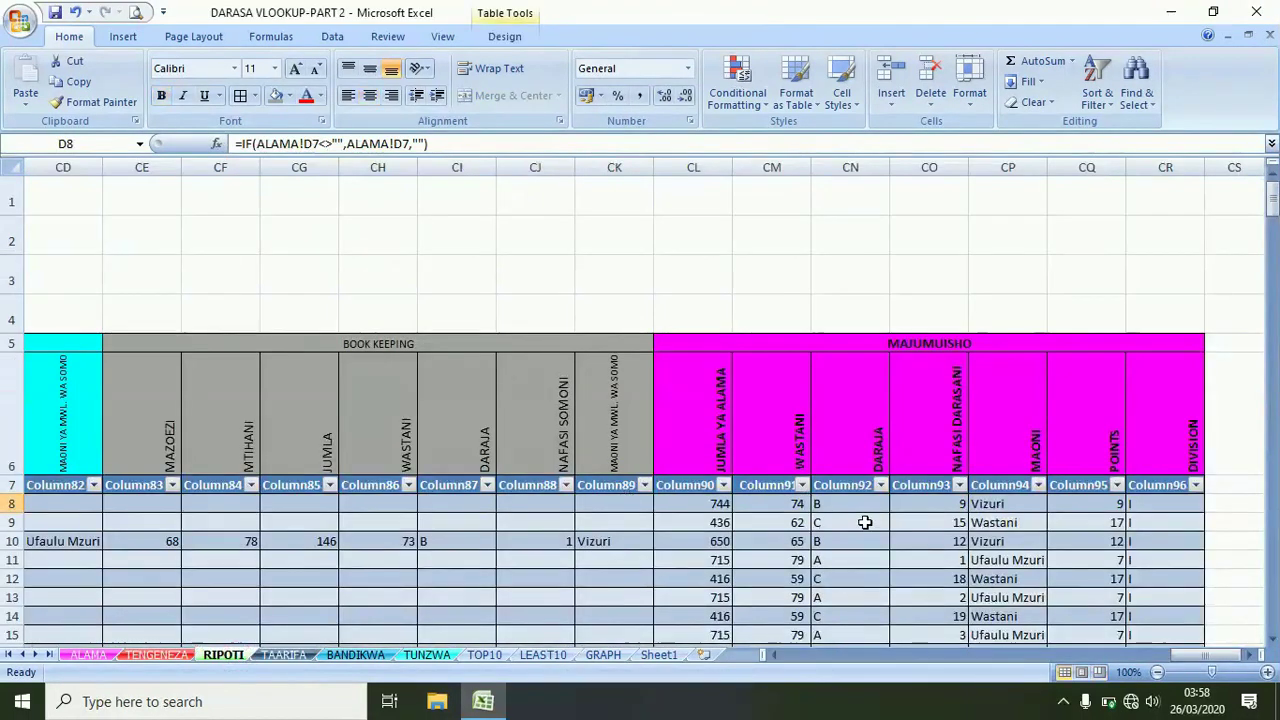
left_click(1111, 509)
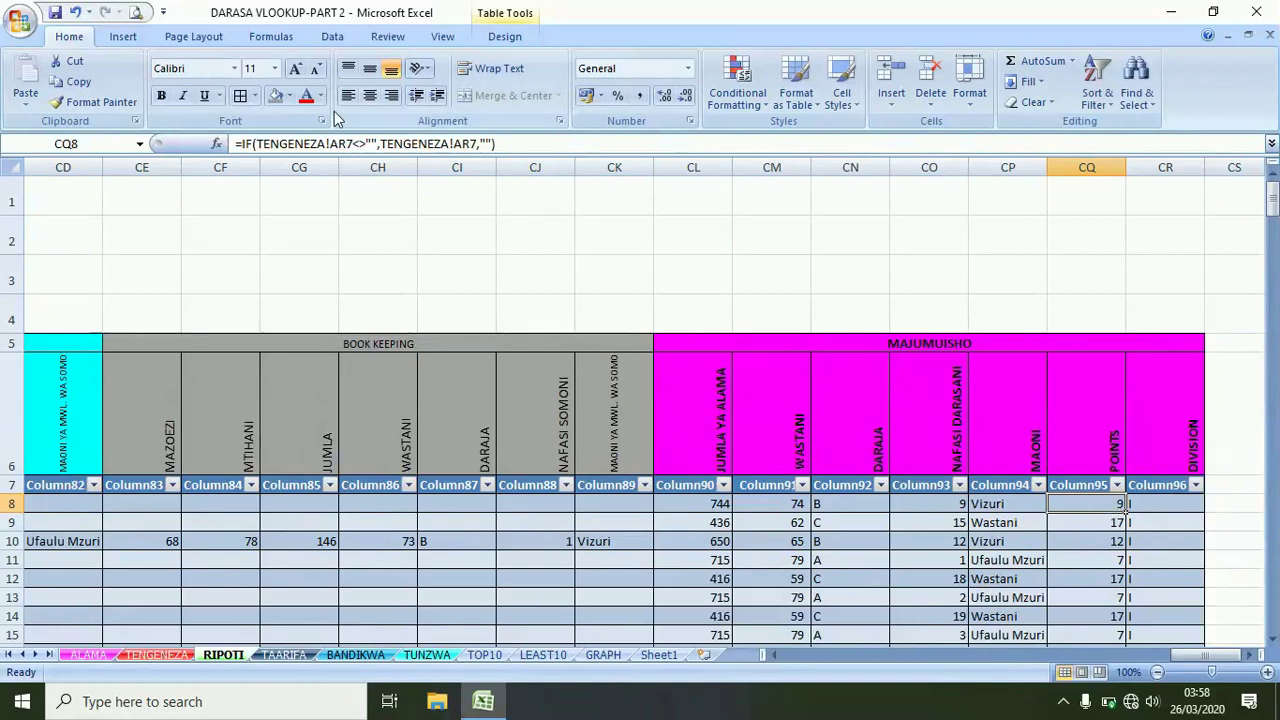
left_click(157, 654)
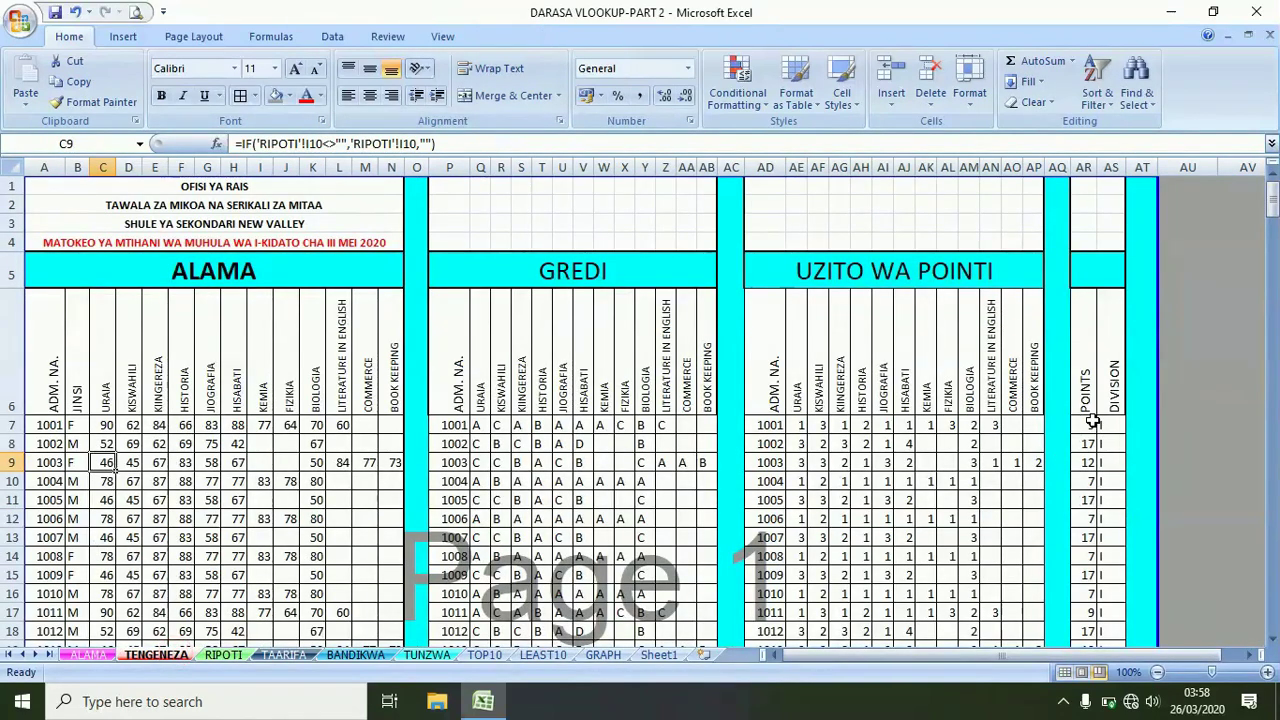
left_click(289, 655)
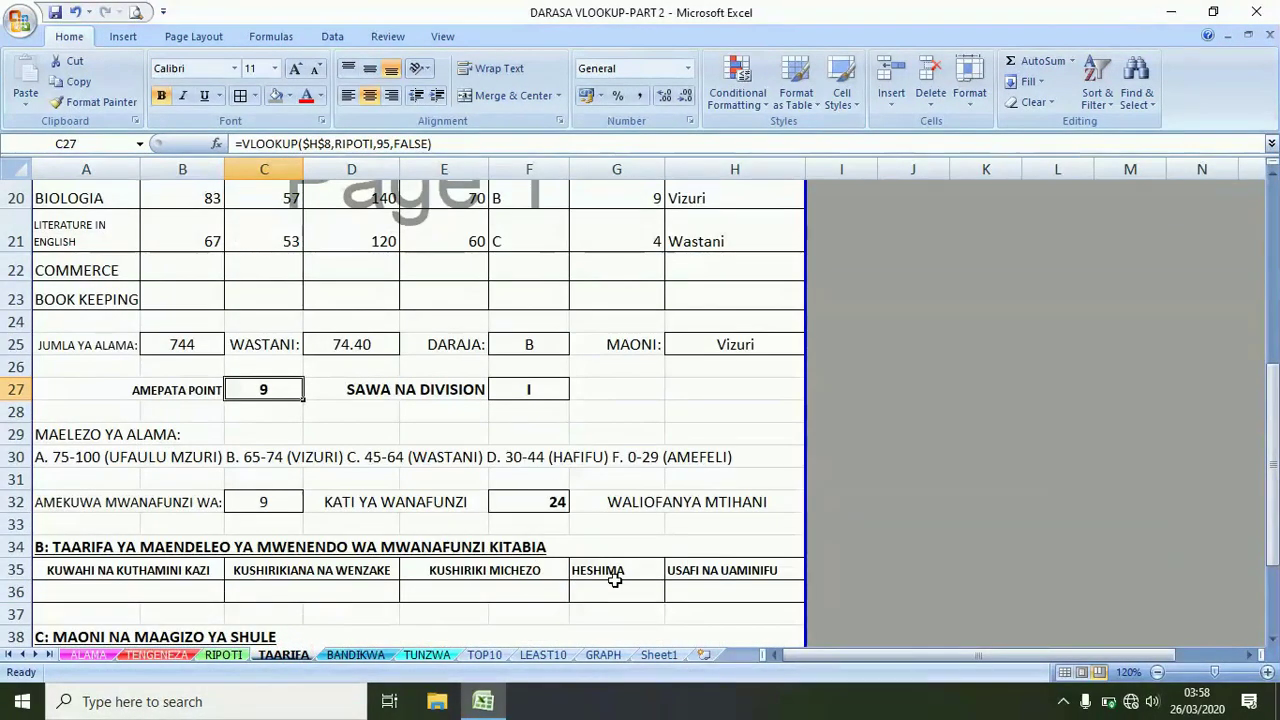
Compare the AMEPATA POINT and SAWA NA DIVISION formulas in C27 and F27 with the POINTS and DIVISION columns on RIPOTI
left_click(287, 501)
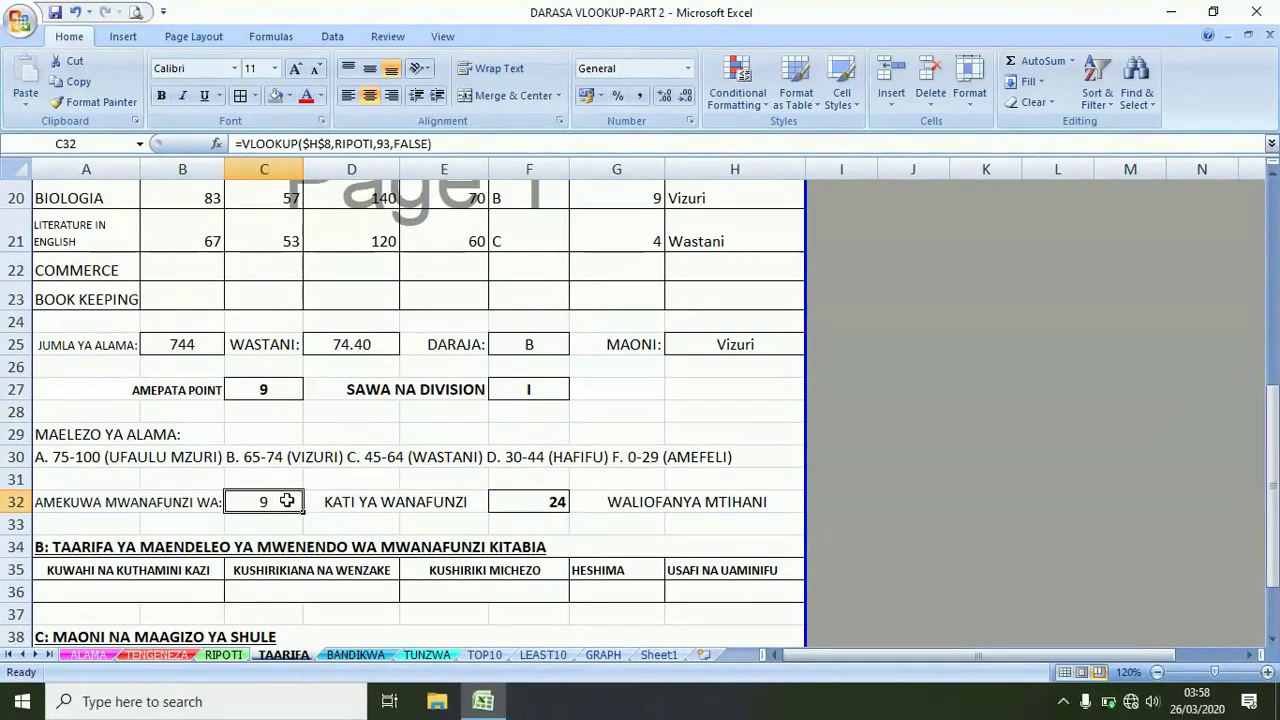
left_click(283, 389)
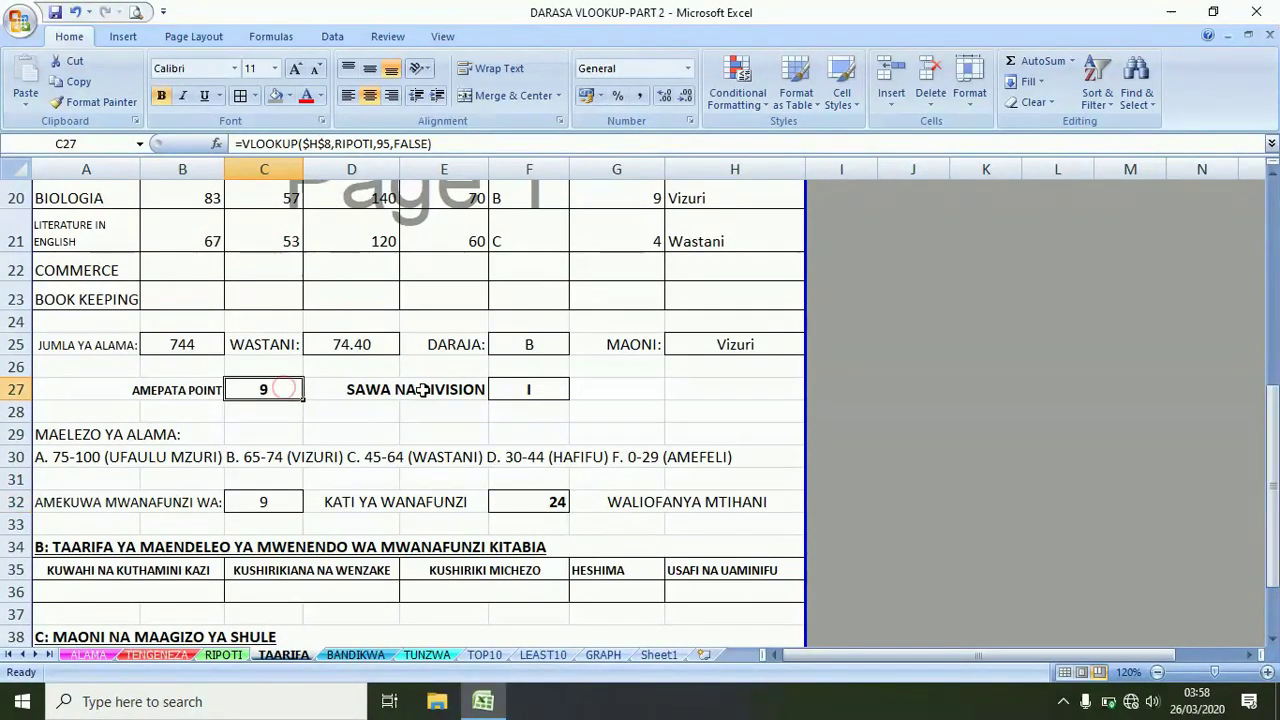
left_click(516, 394)
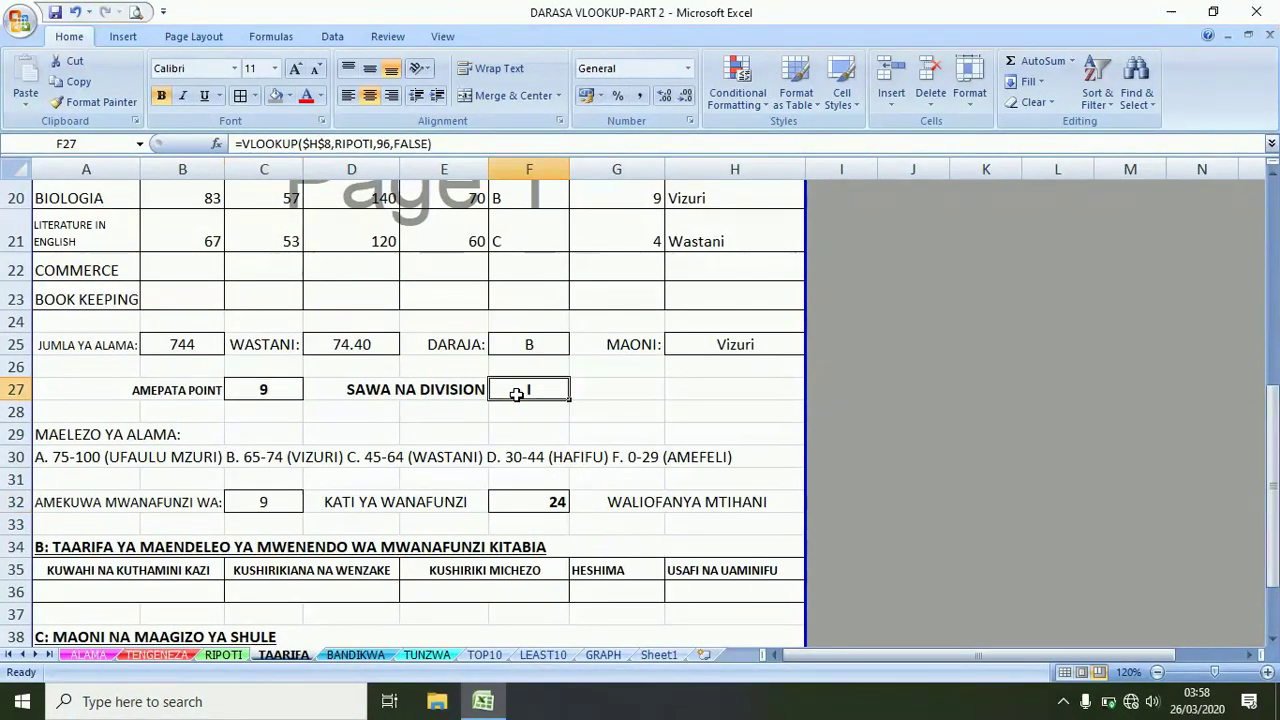
left_click(284, 390)
left_click(503, 386)
left_click(222, 655)
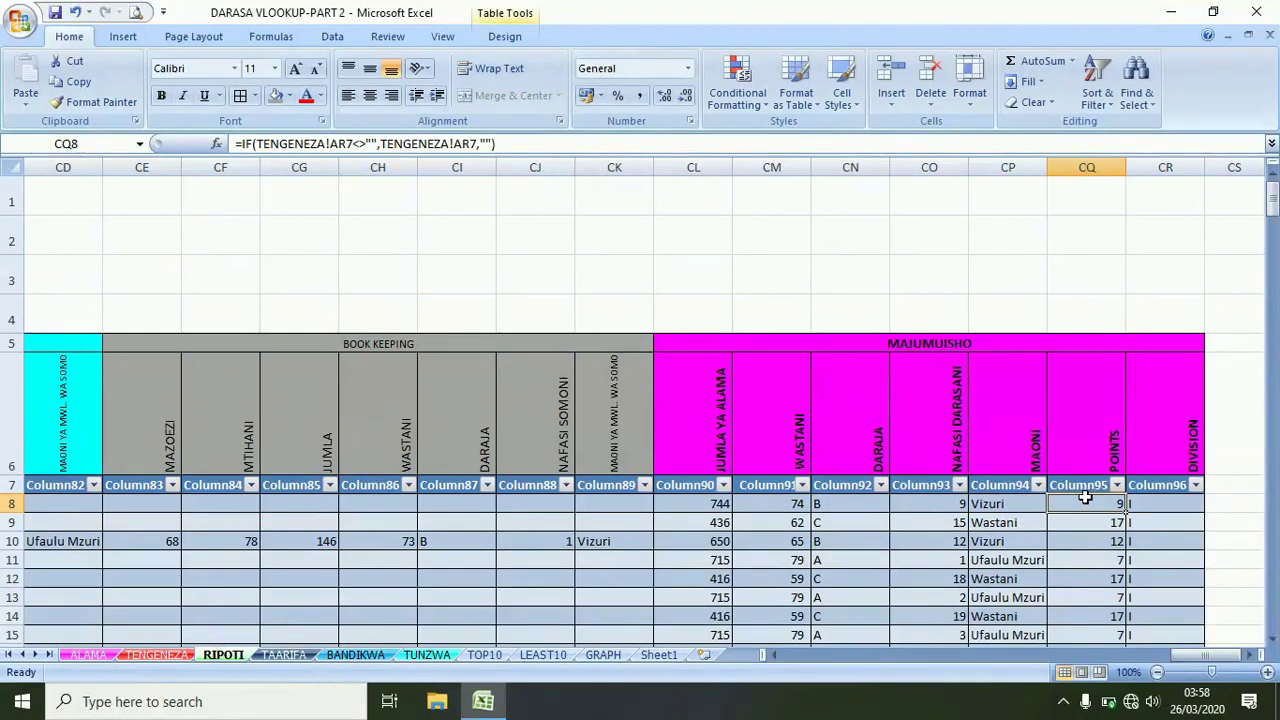
left_click(284, 655)
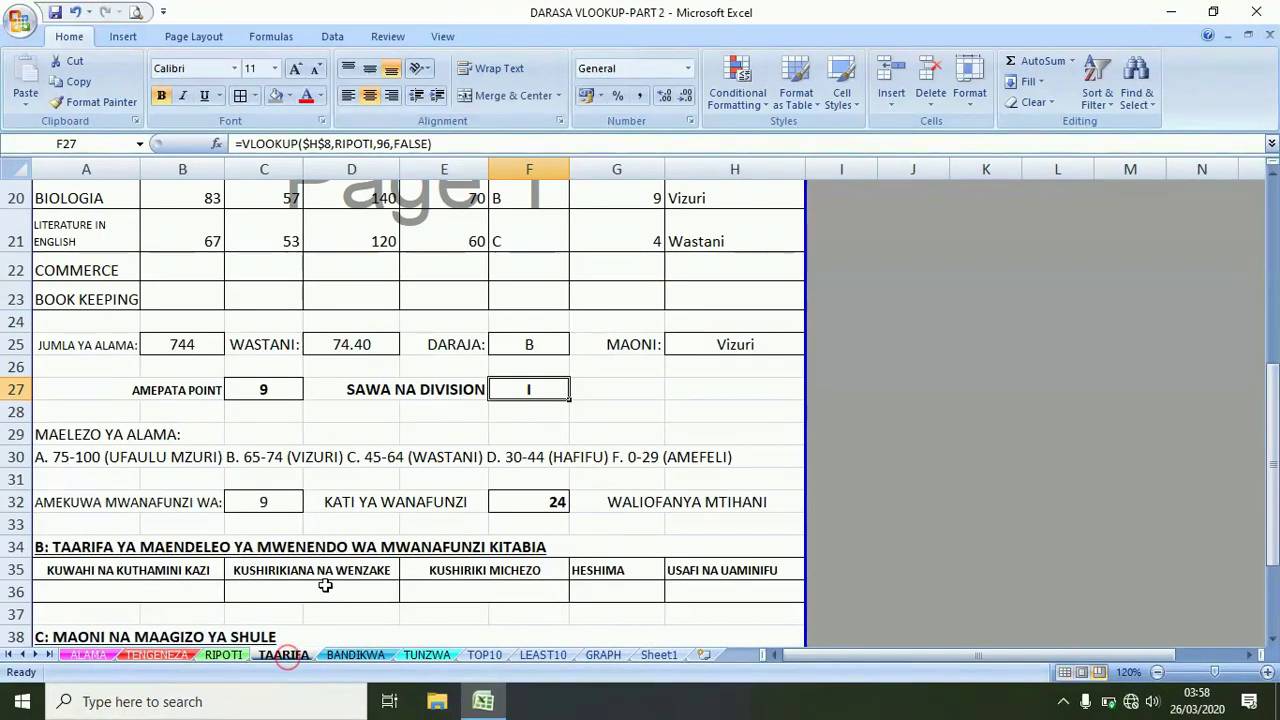
Compare the AMEKUWA MWANAFUNZI WA formula in C32 of TAARIFA with the NAFASI DARASANI formula in CO8 of RIPOTI
left_click(265, 502)
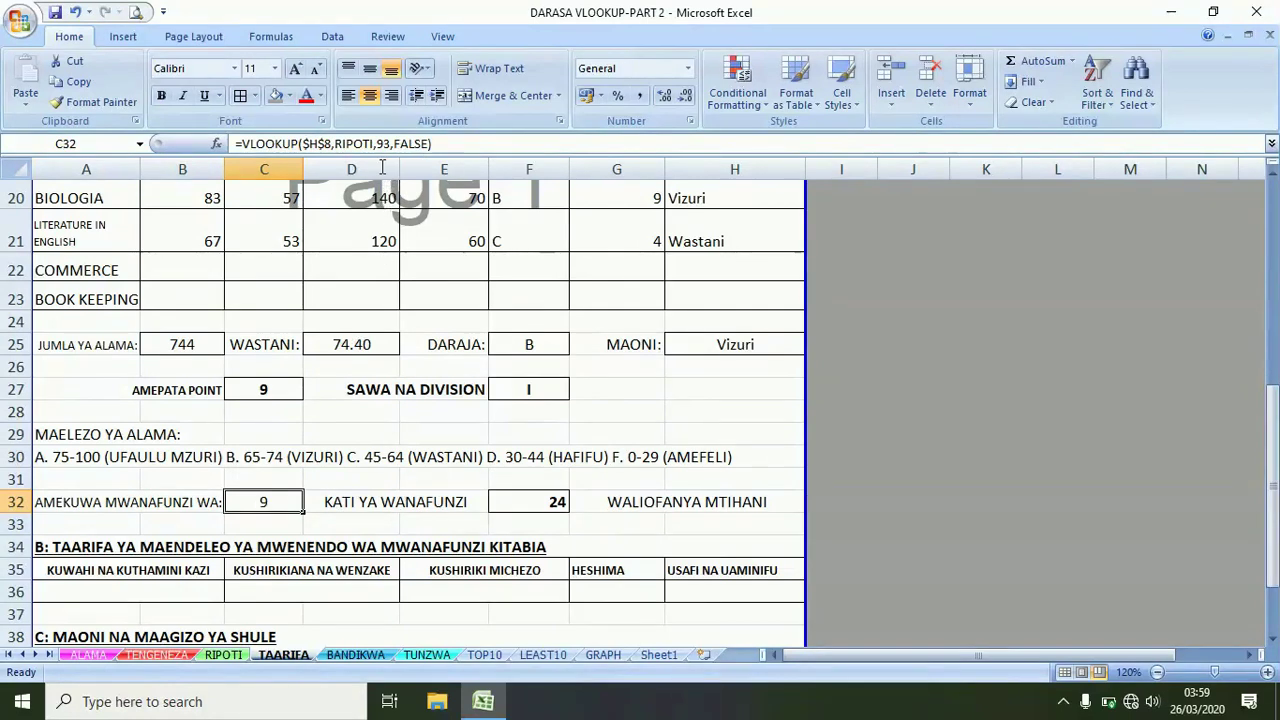
left_click(223, 654)
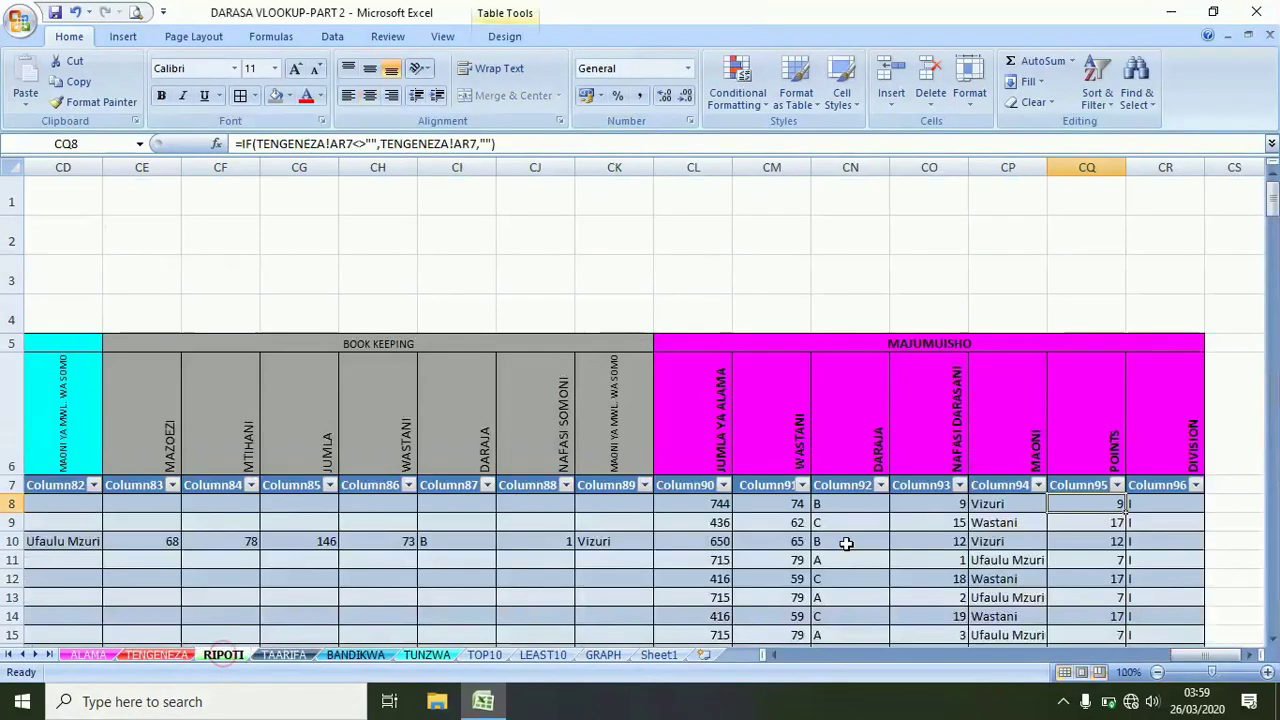
left_click(928, 505)
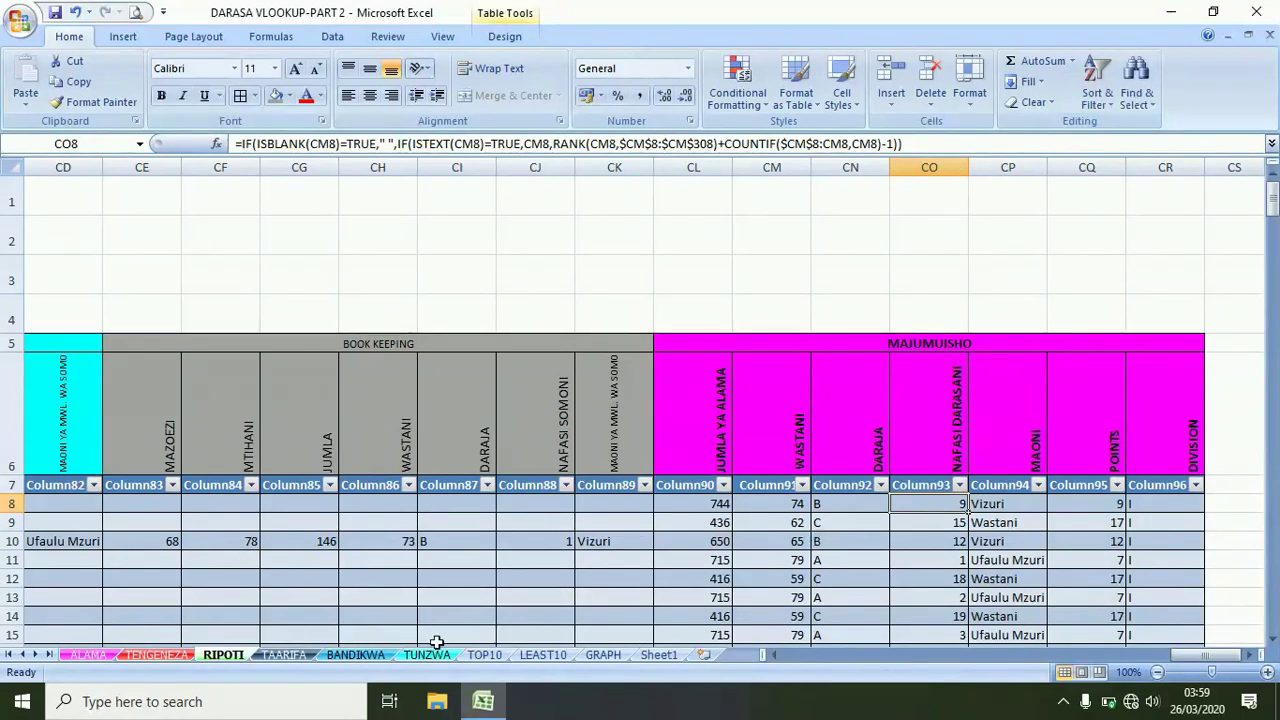
key("ctrl+Page_Down")
Compare the COUNT formula in F32 of TAARIFA with the full range of the ADM. NA. column on RIPOTI
left_click(529, 502)
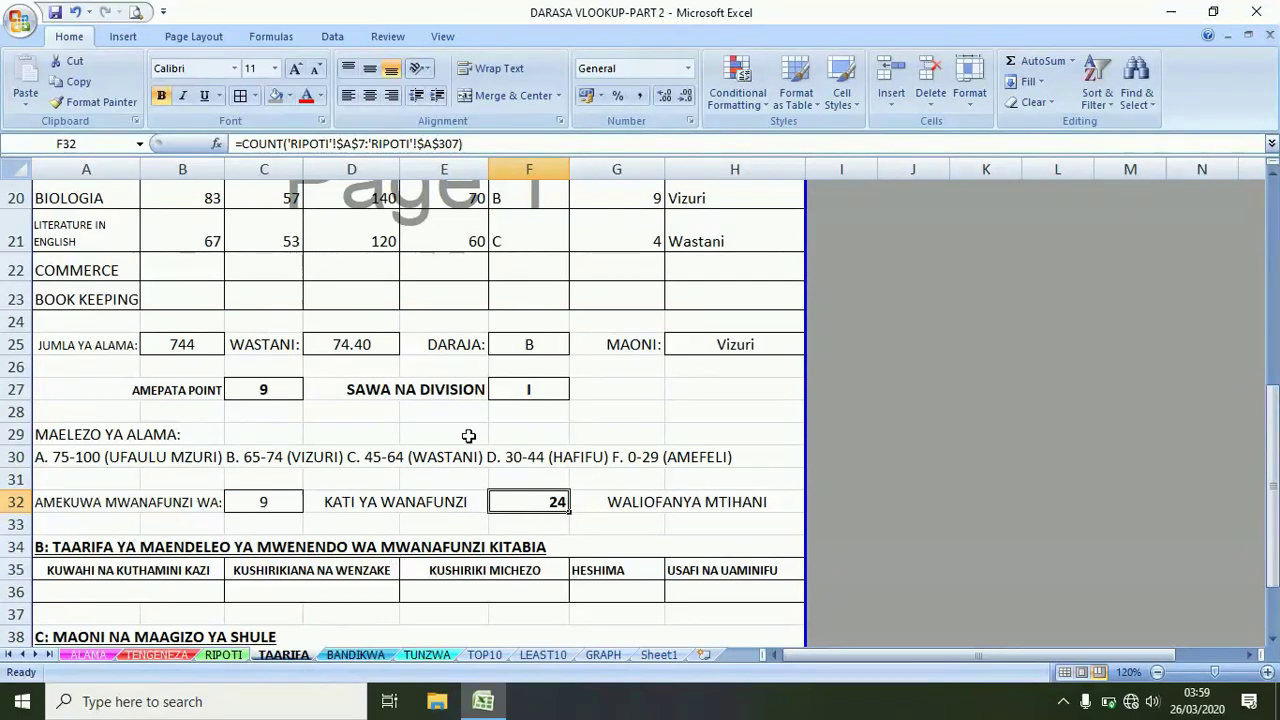
left_click(226, 656)
left_click_drag(1173, 658, 782, 659)
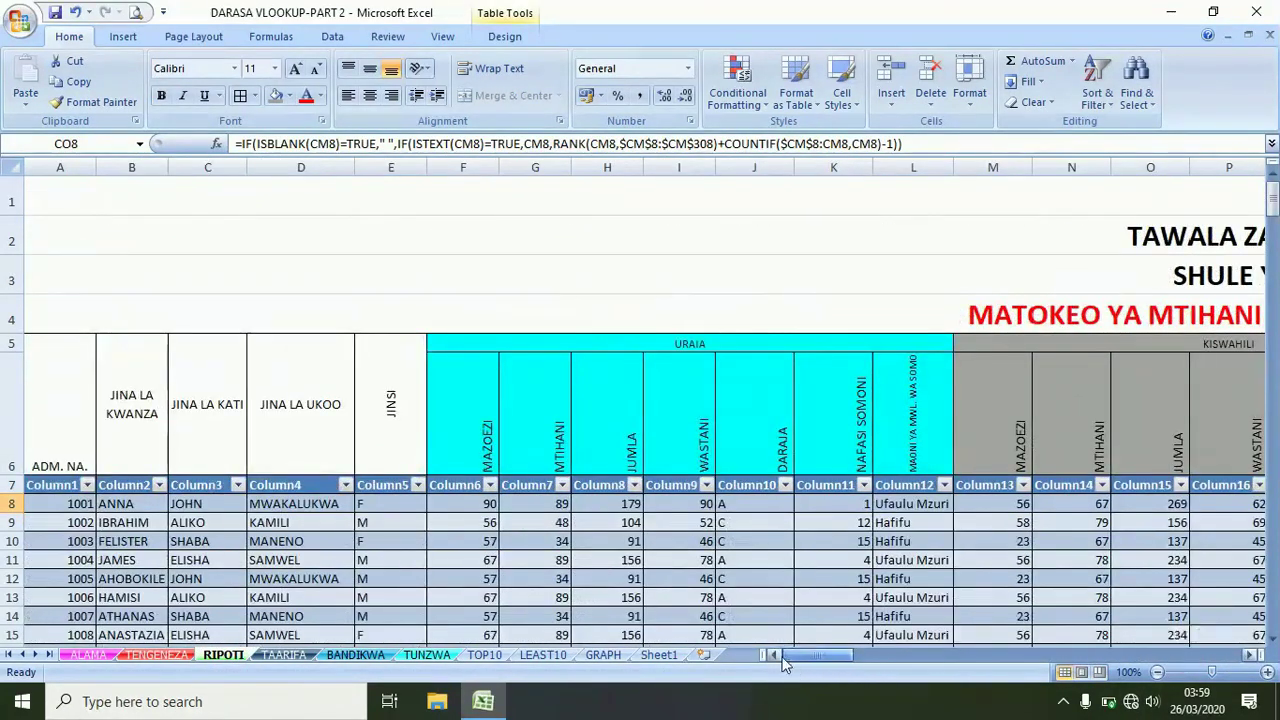
left_click(82, 503)
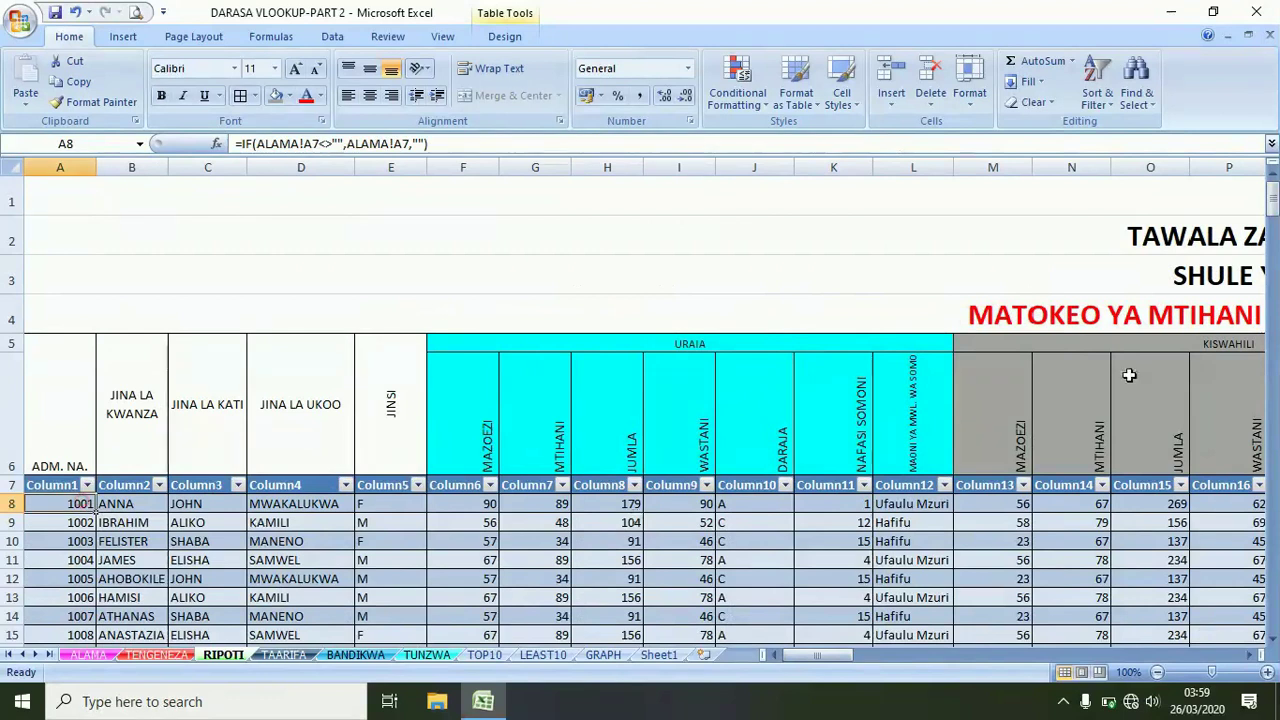
left_click_drag(1272, 195, 1274, 605)
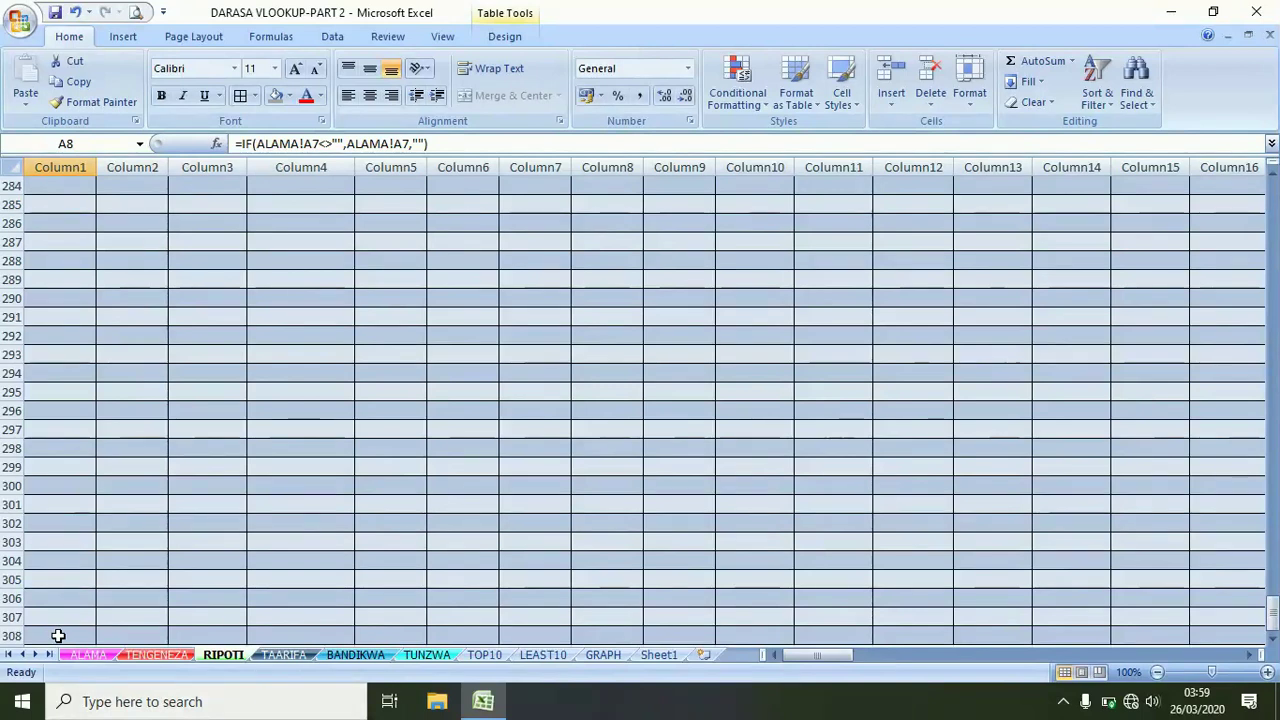
left_click_drag(1272, 622, 1274, 229)
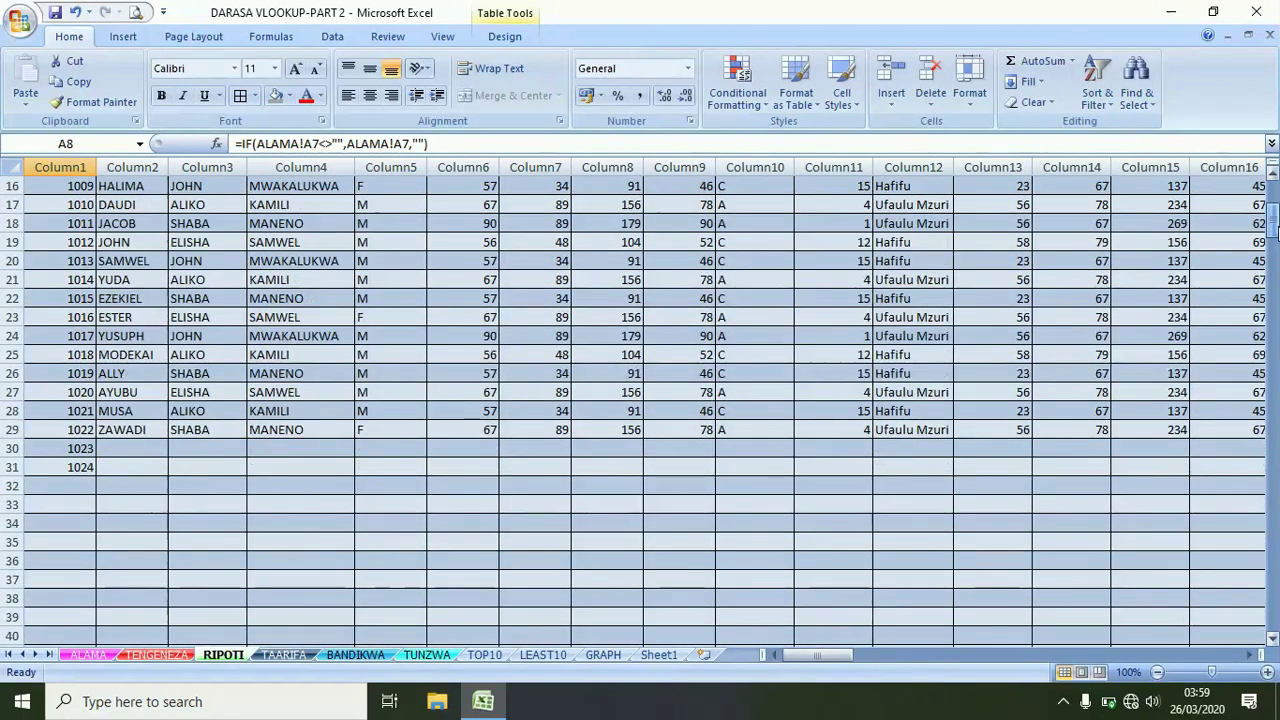
left_click(88, 472)
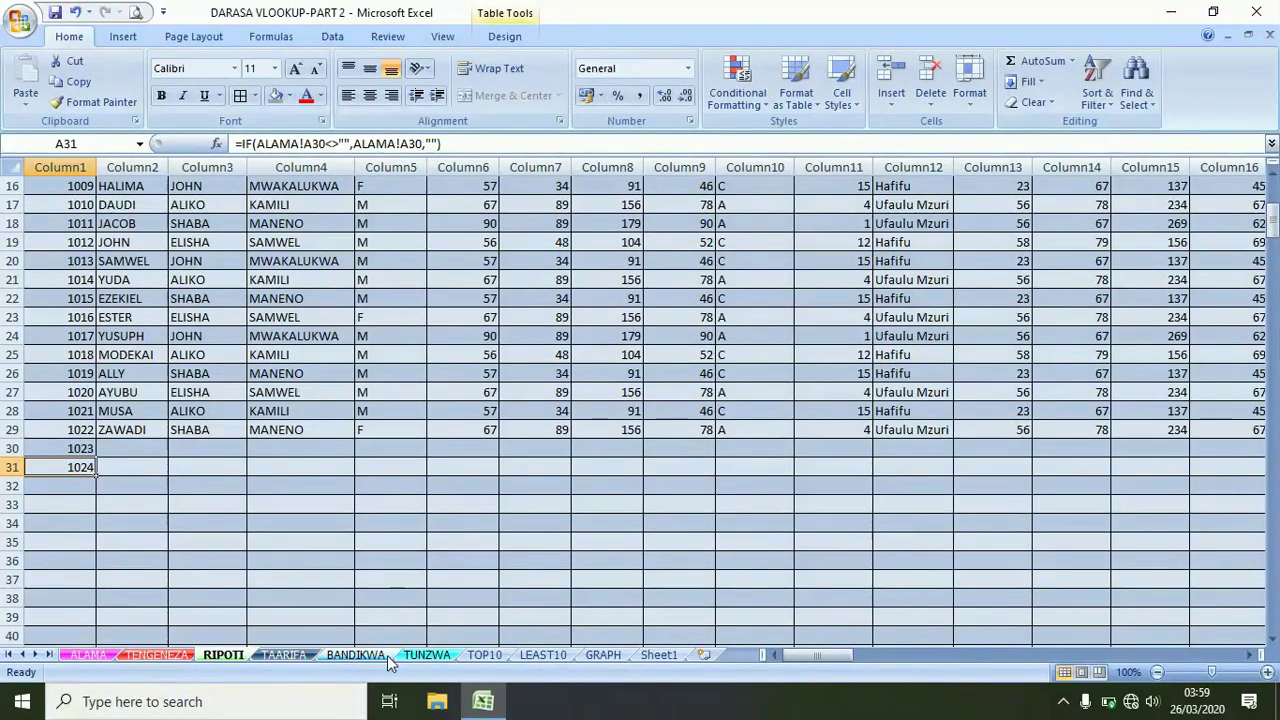
left_click(282, 656)
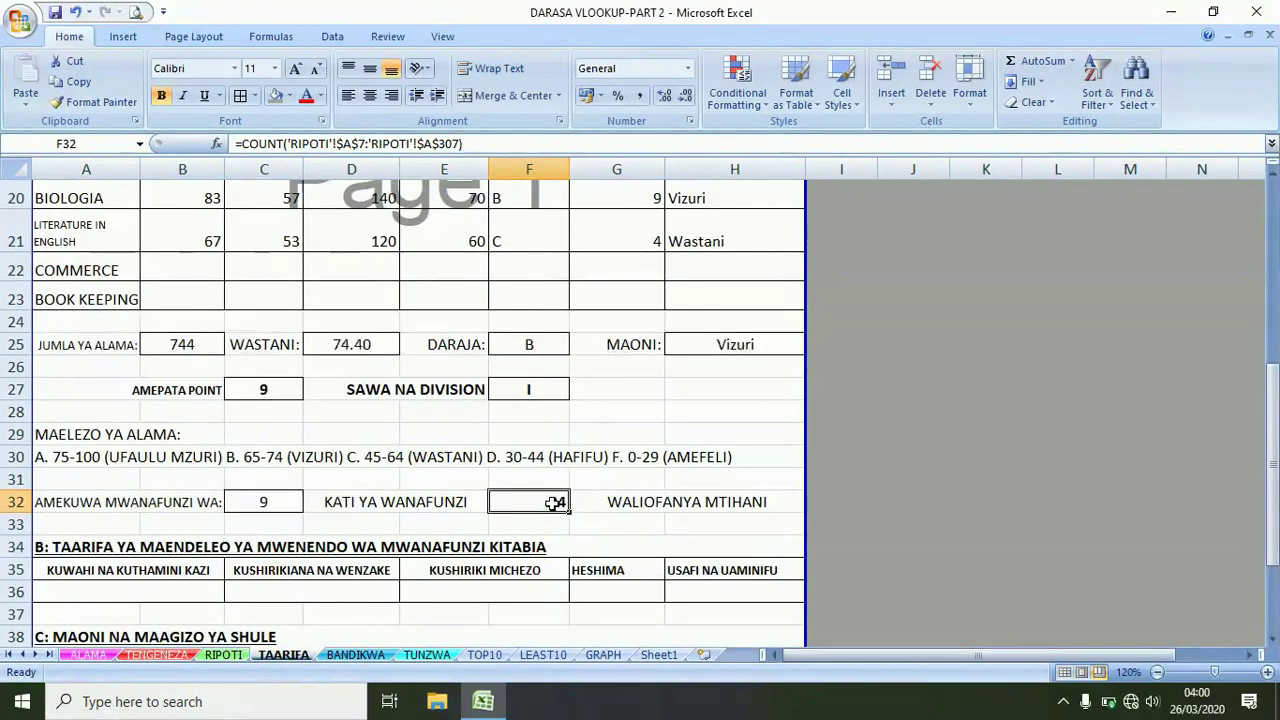
Try clearing the last admission number in A31 of RIPOTI, and undo the deletion
left_click(230, 656)
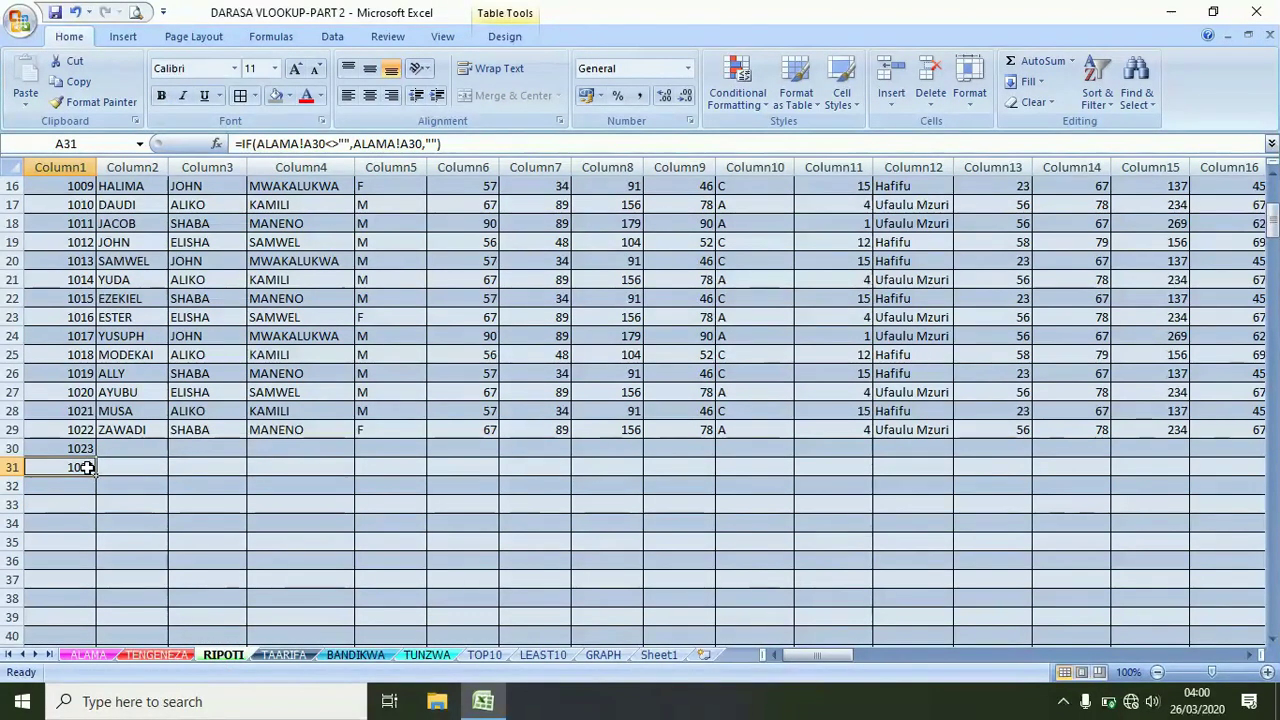
key("Delete")
key("Down")
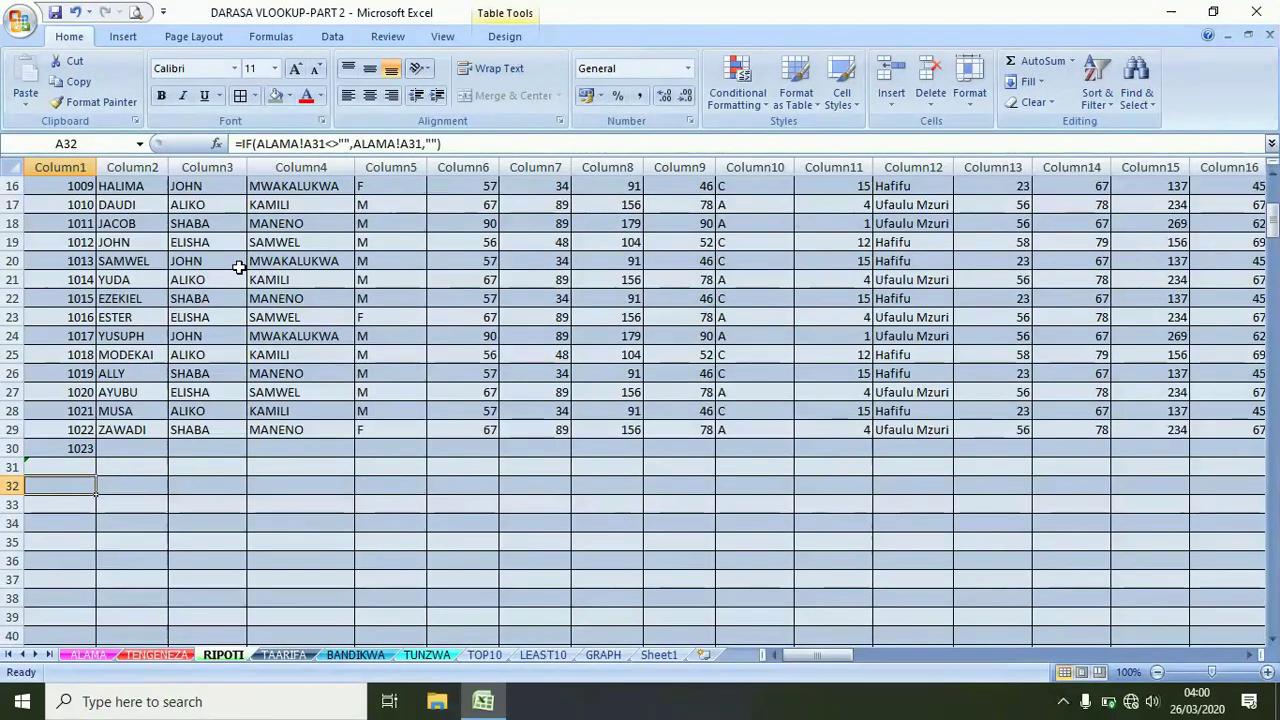
left_click(55, 12)
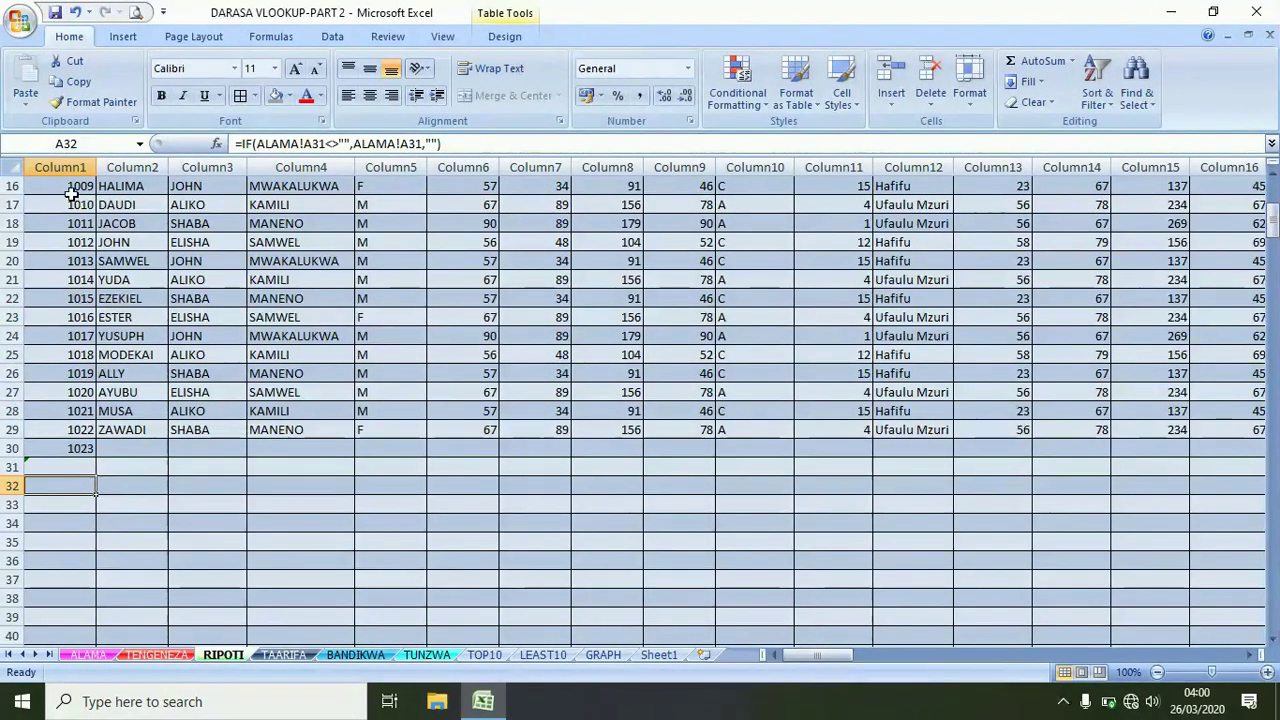
left_click(76, 12)
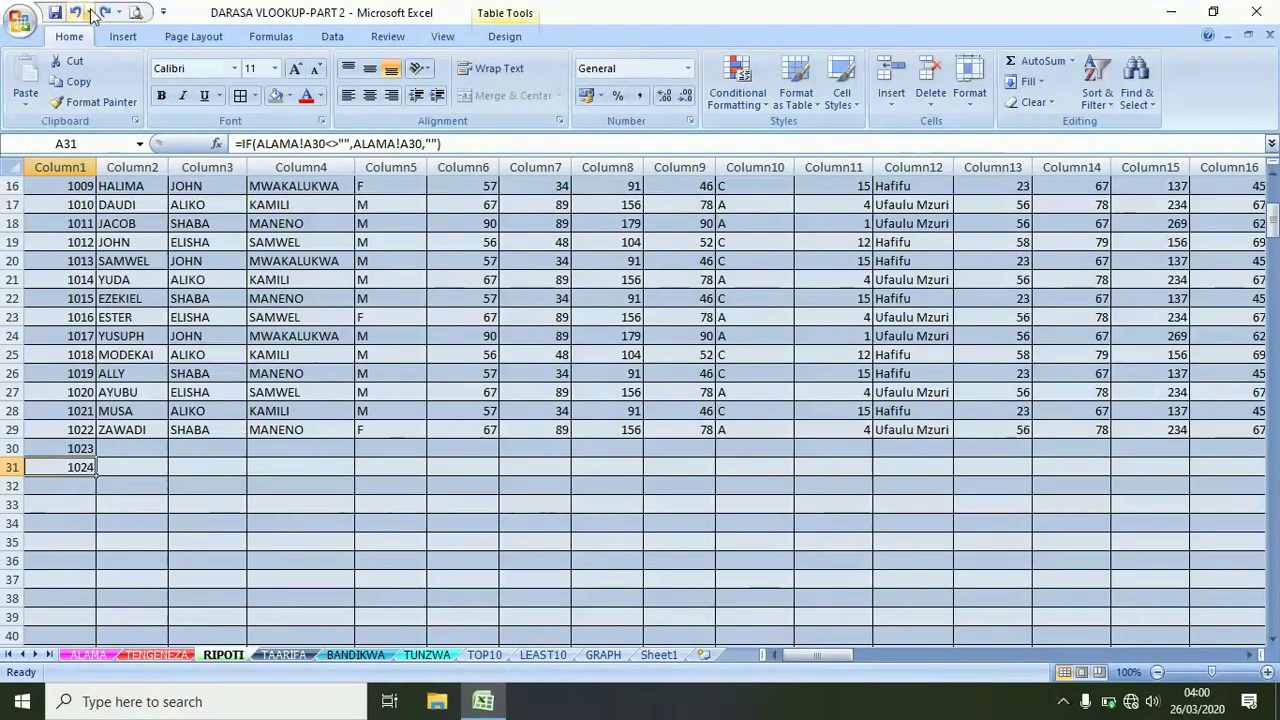
Clear the last admission number in A30 of ALAMA, save the workbook, and recheck the student count in F32 of TAARIFA
left_click(55, 12)
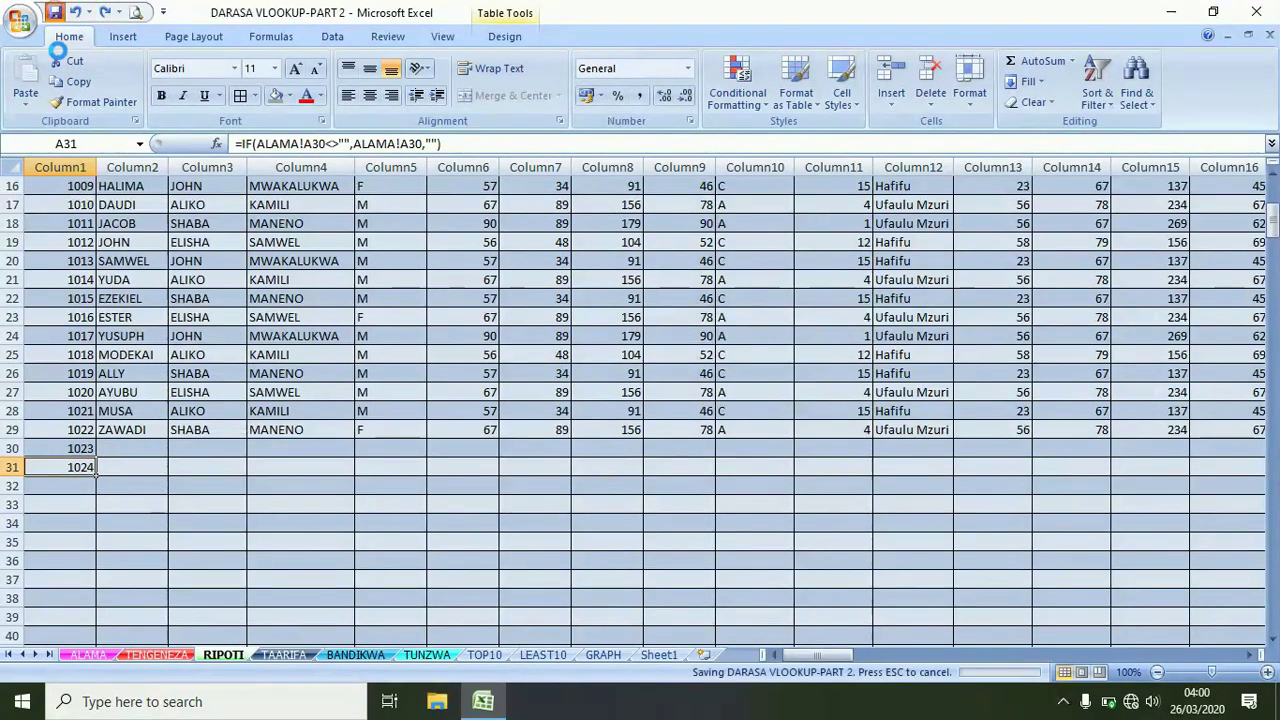
left_click(90, 656)
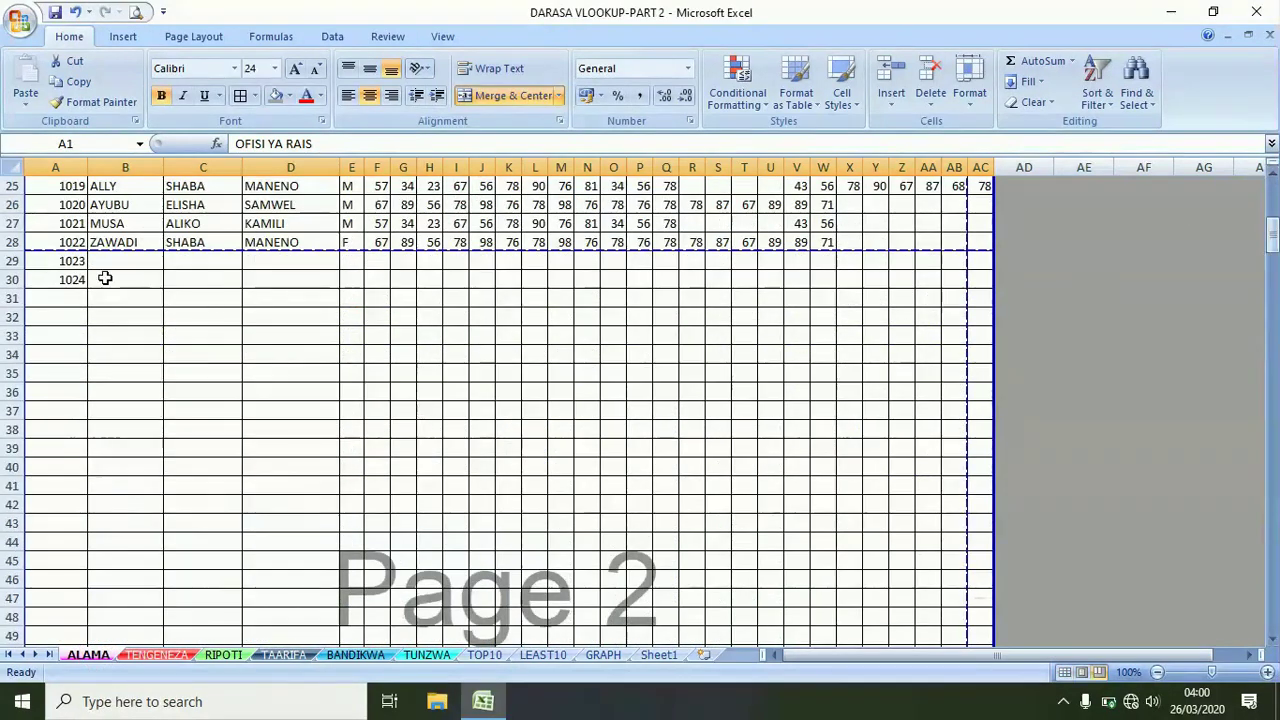
left_click(74, 278)
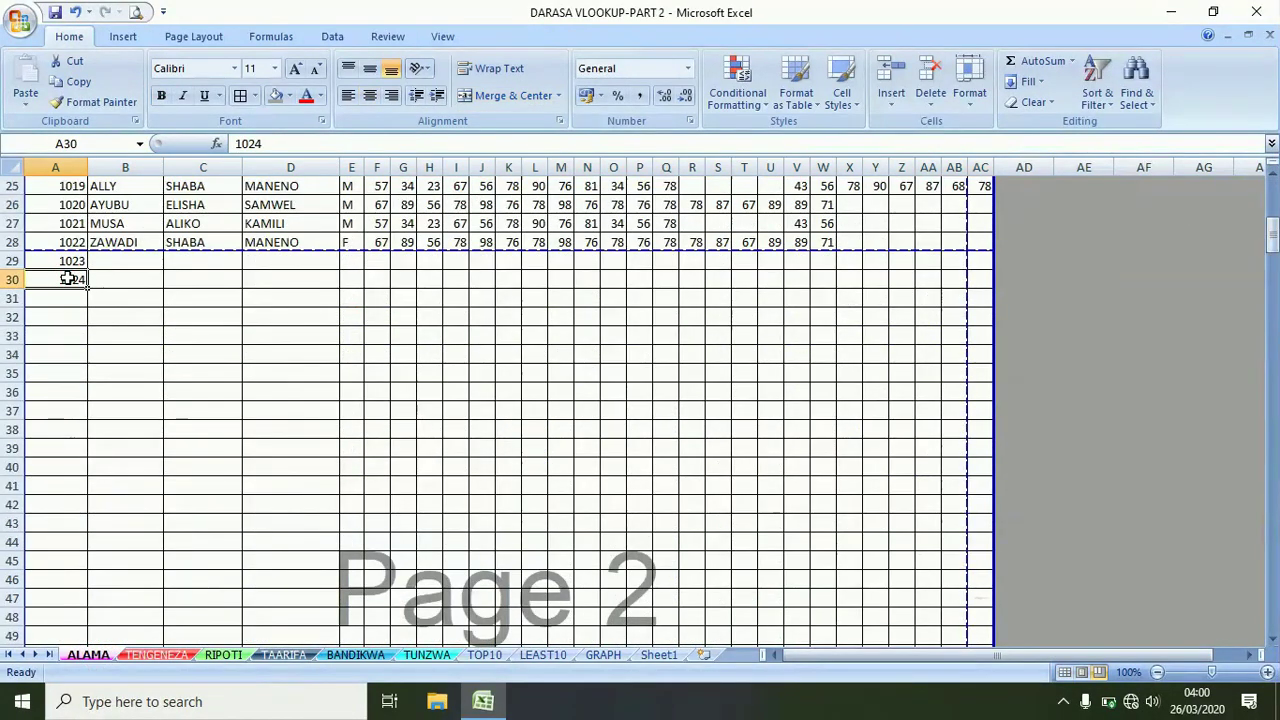
left_click(54, 12)
left_click(283, 655)
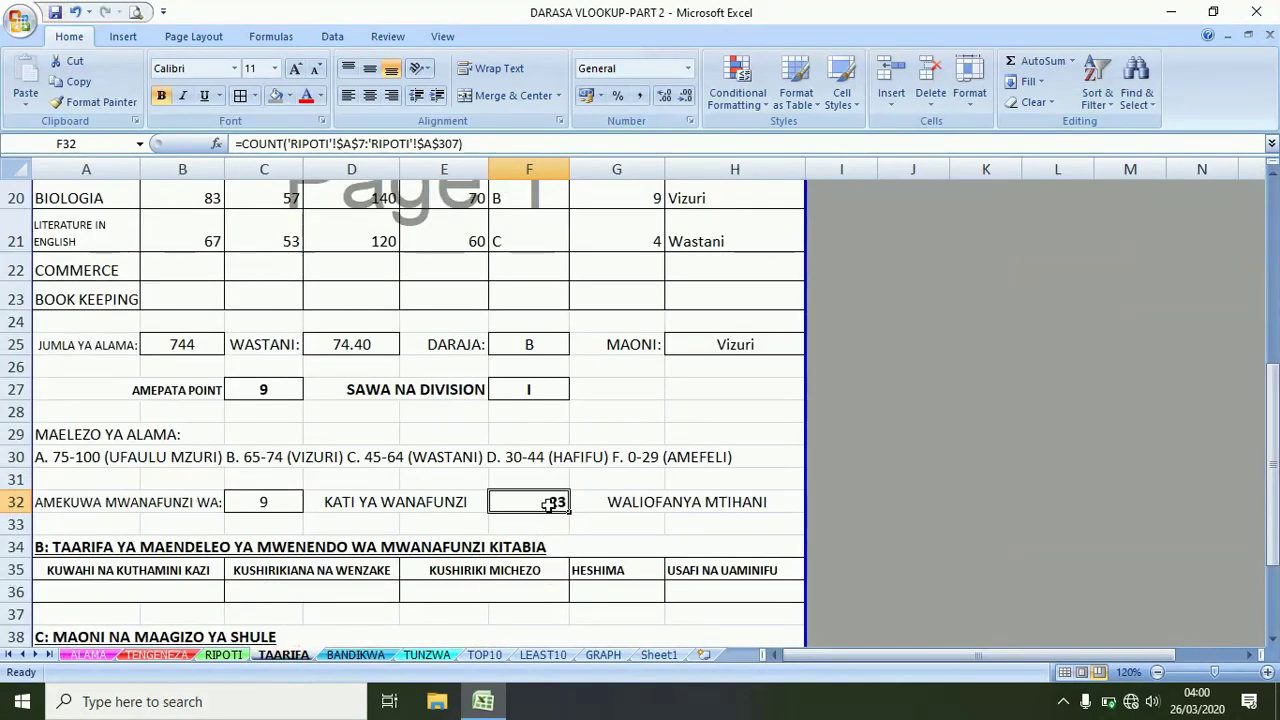
Protect the TENGENEZA sheet without a password, keeping the default permissions
left_click(104, 660)
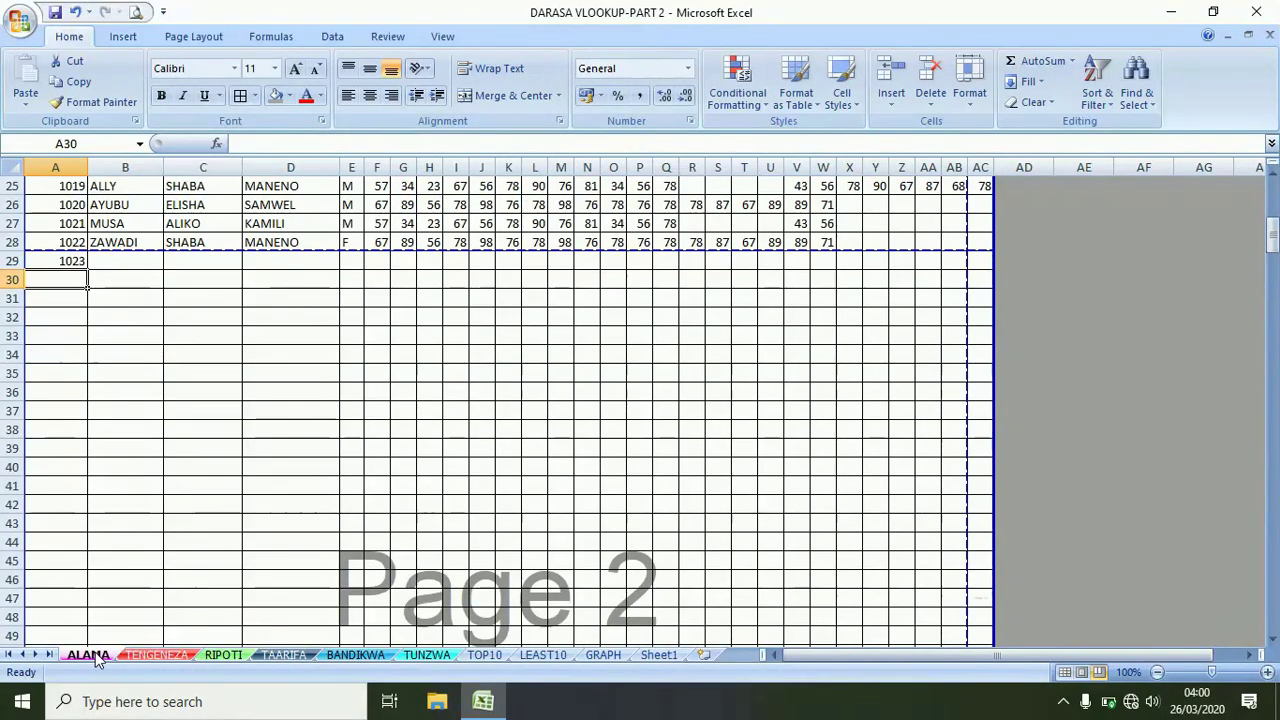
left_click(155, 655)
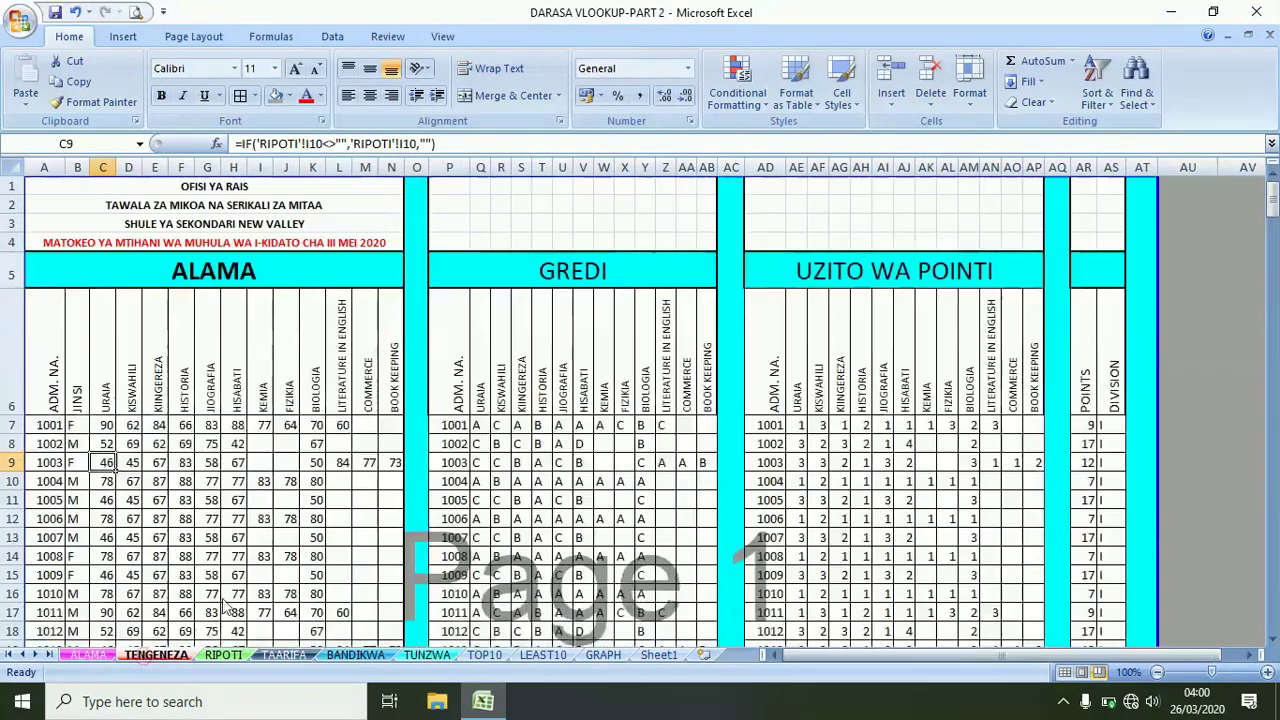
left_click(387, 37)
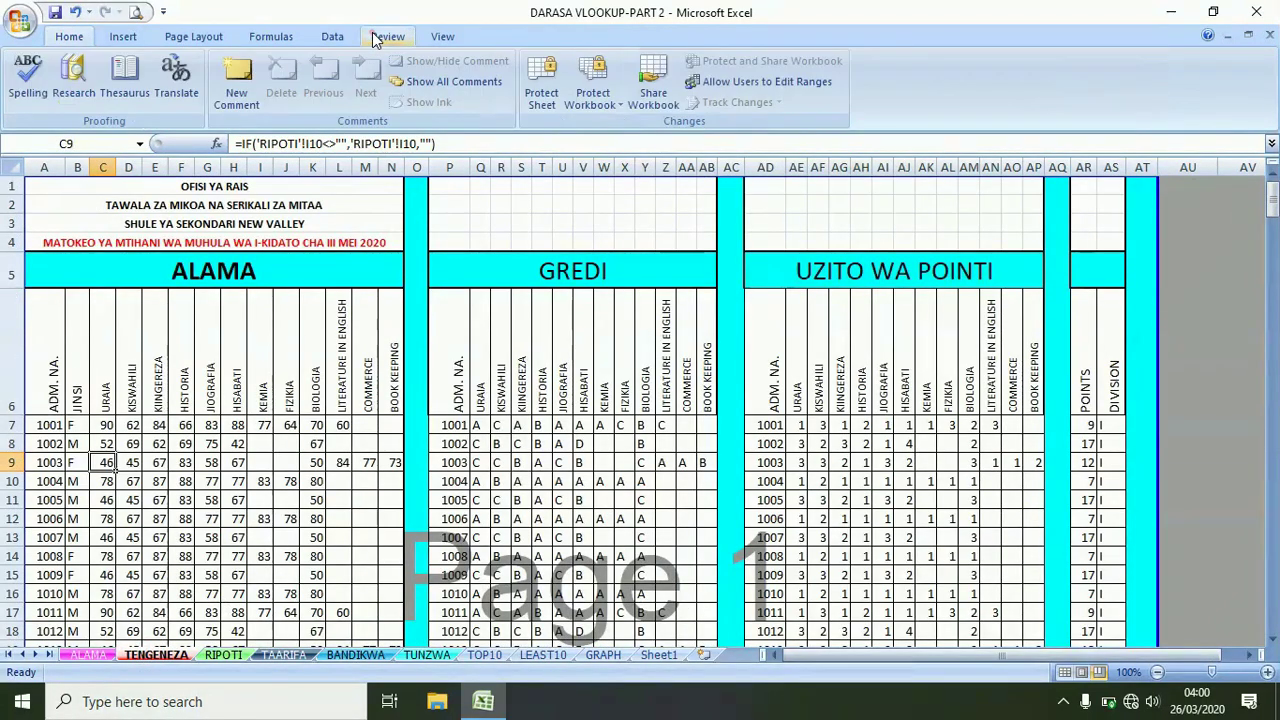
left_click(541, 98)
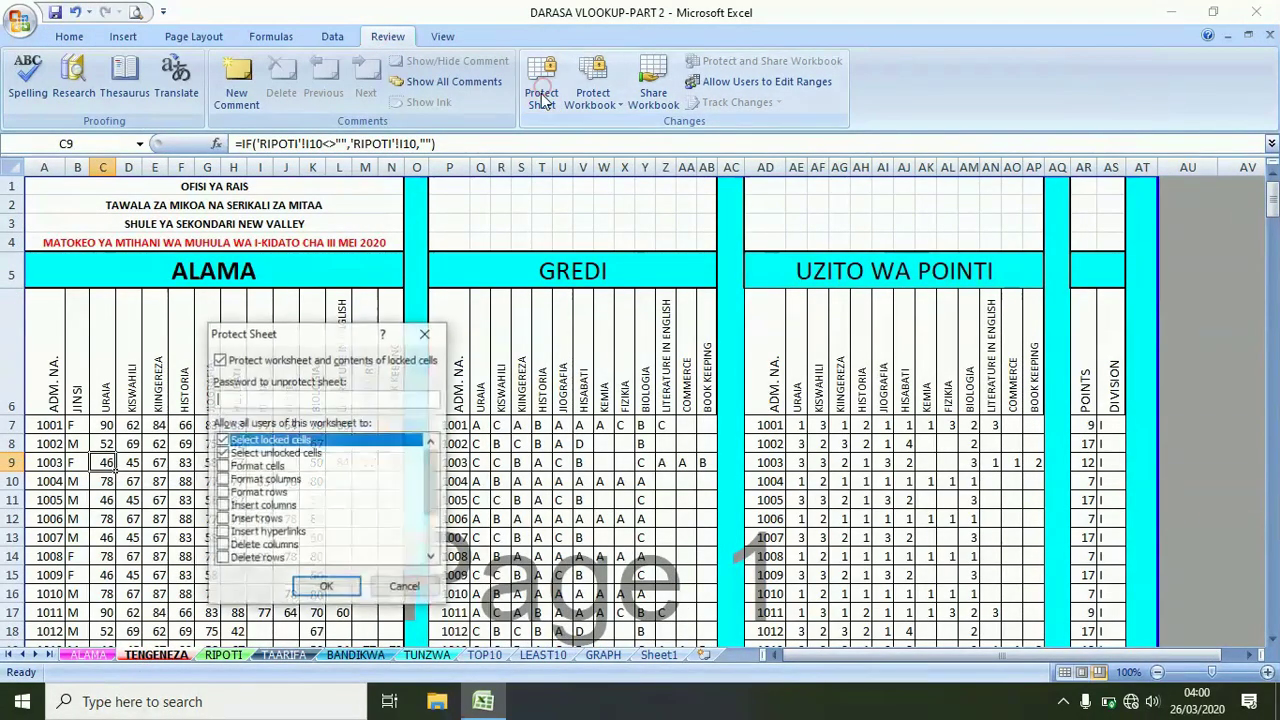
left_click(327, 586)
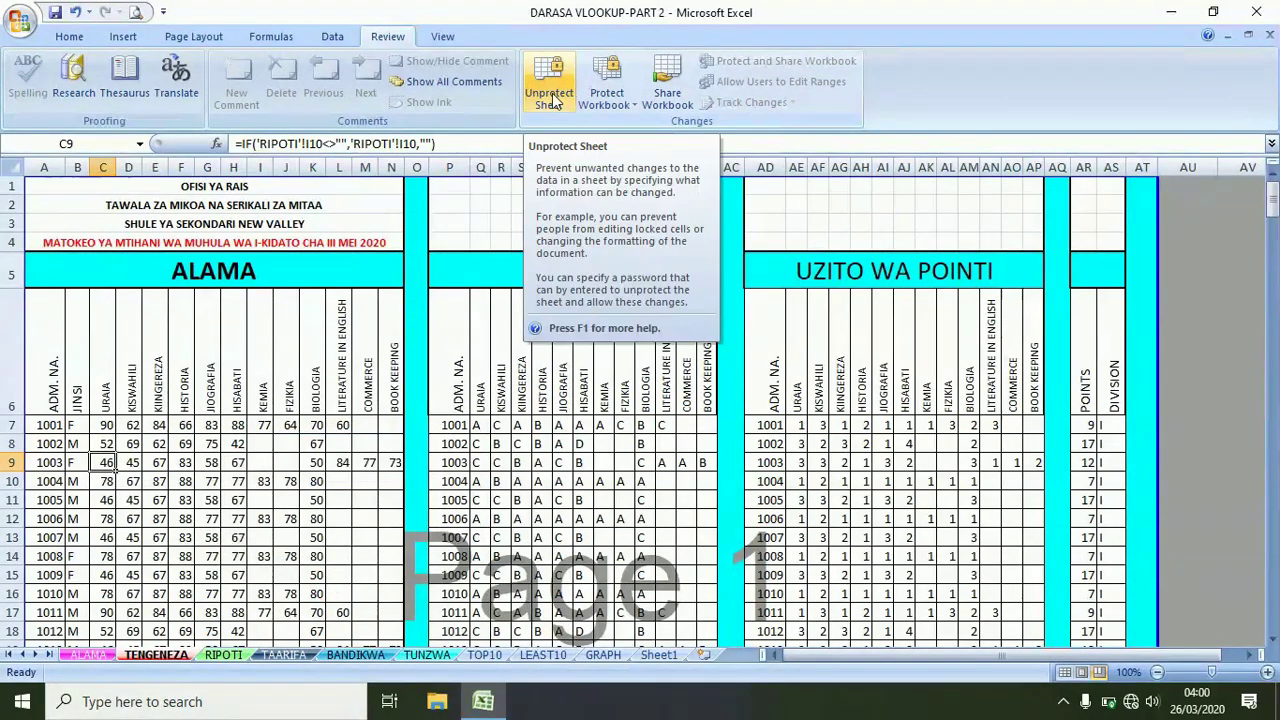
Protect the RIPOTI and TAARIFA sheets without a password, keeping the default permissions
left_click(223, 655)
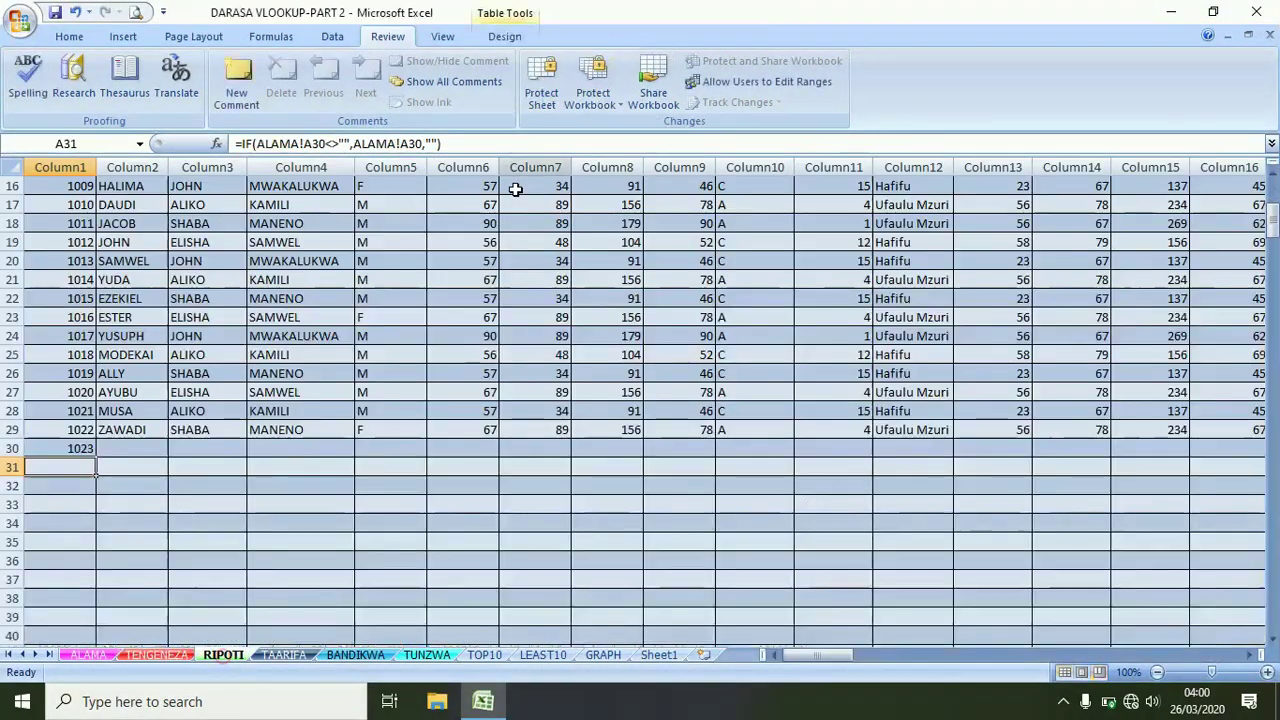
left_click(545, 80)
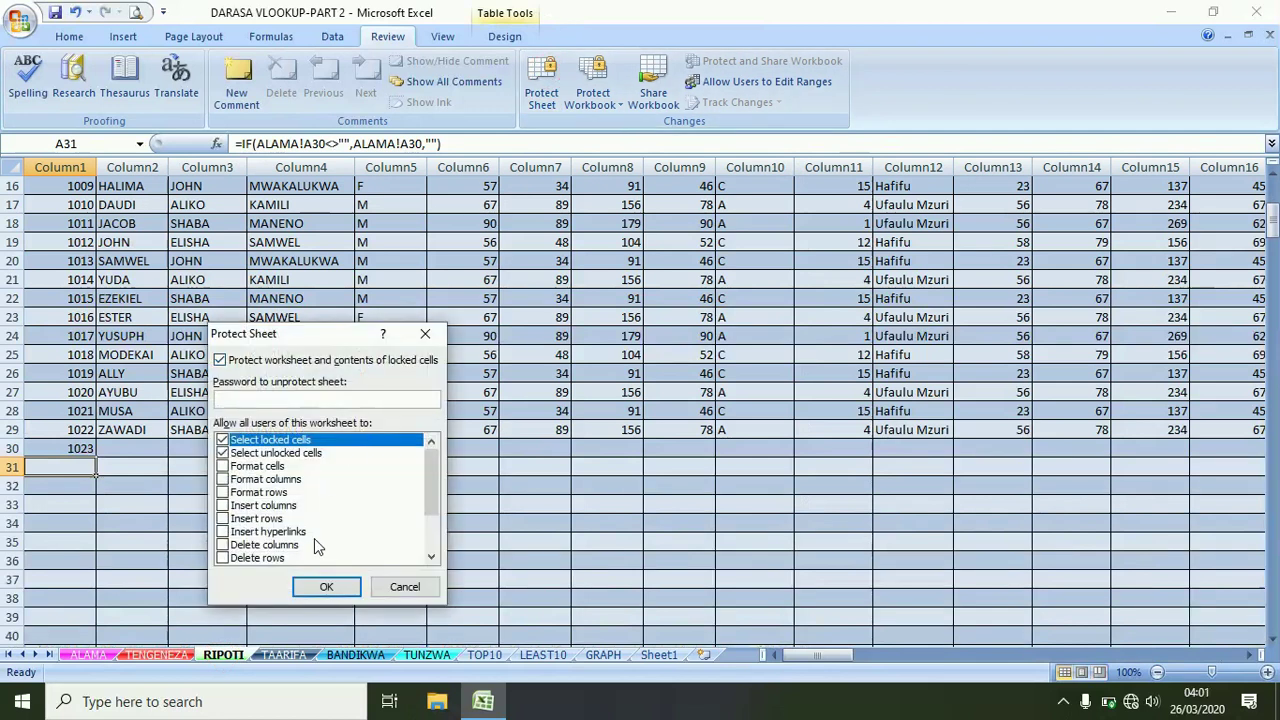
left_click(322, 587)
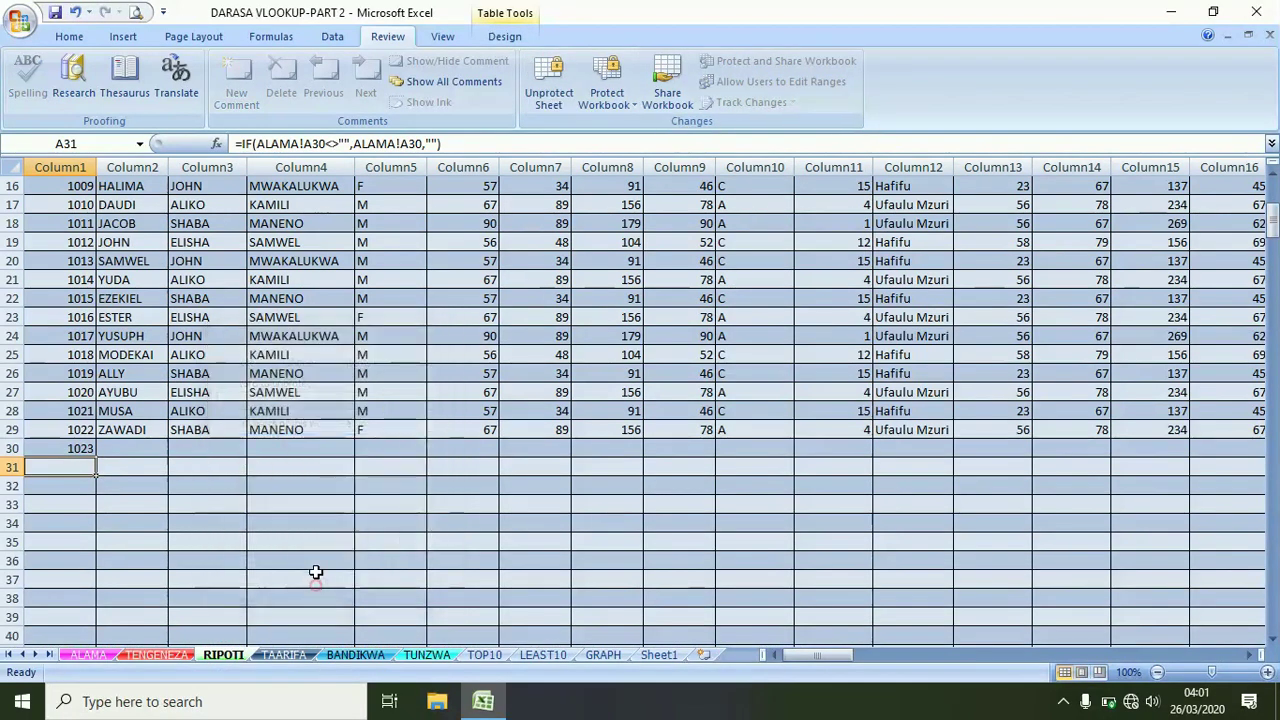
left_click(284, 656)
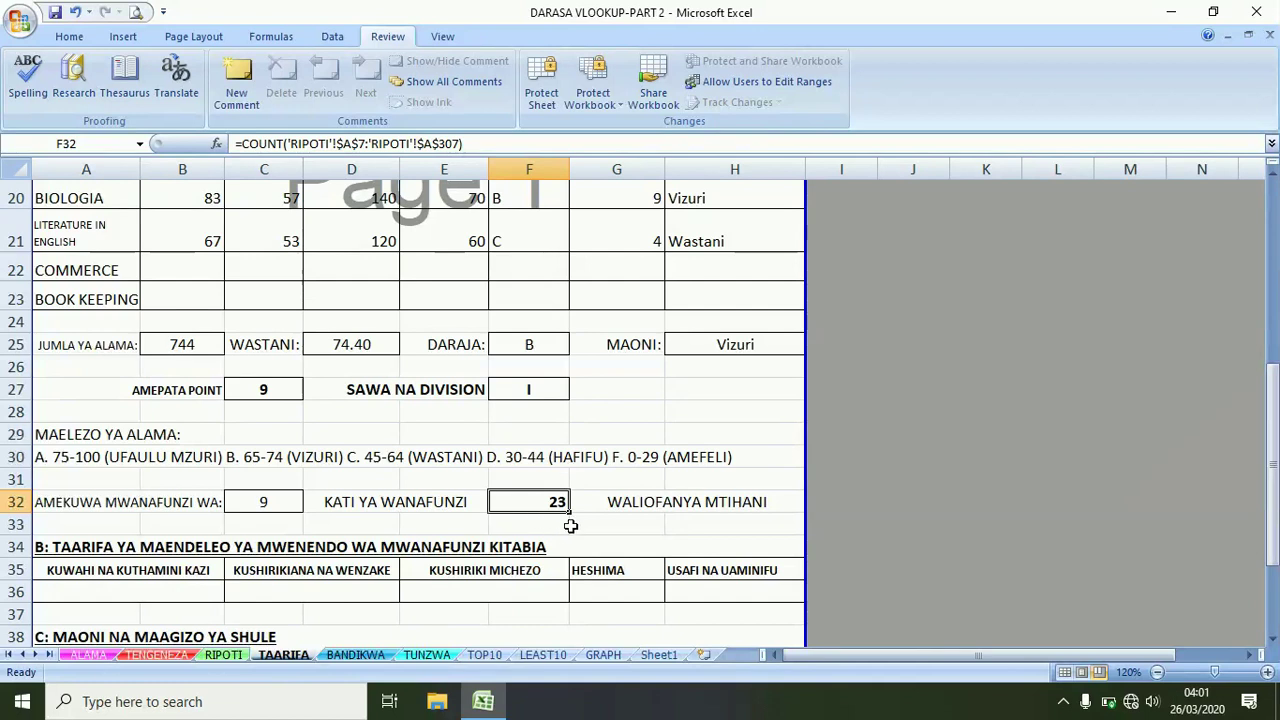
left_click(541, 80)
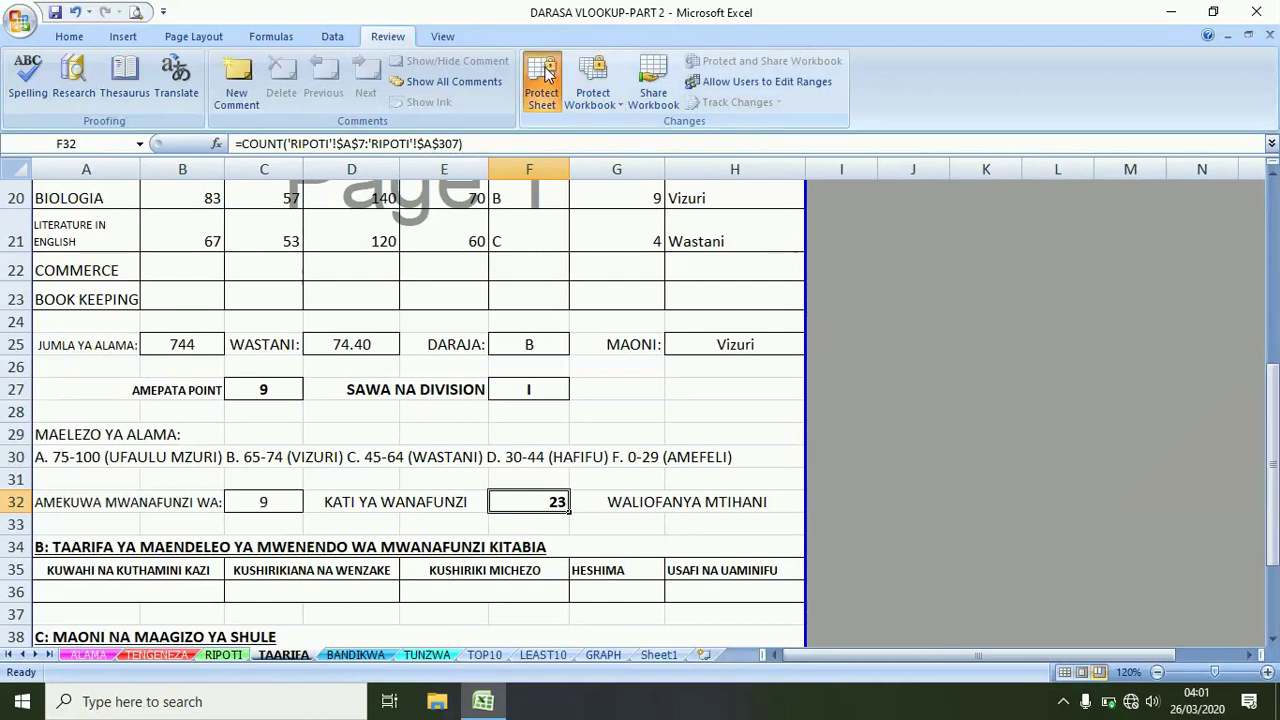
left_click(322, 587)
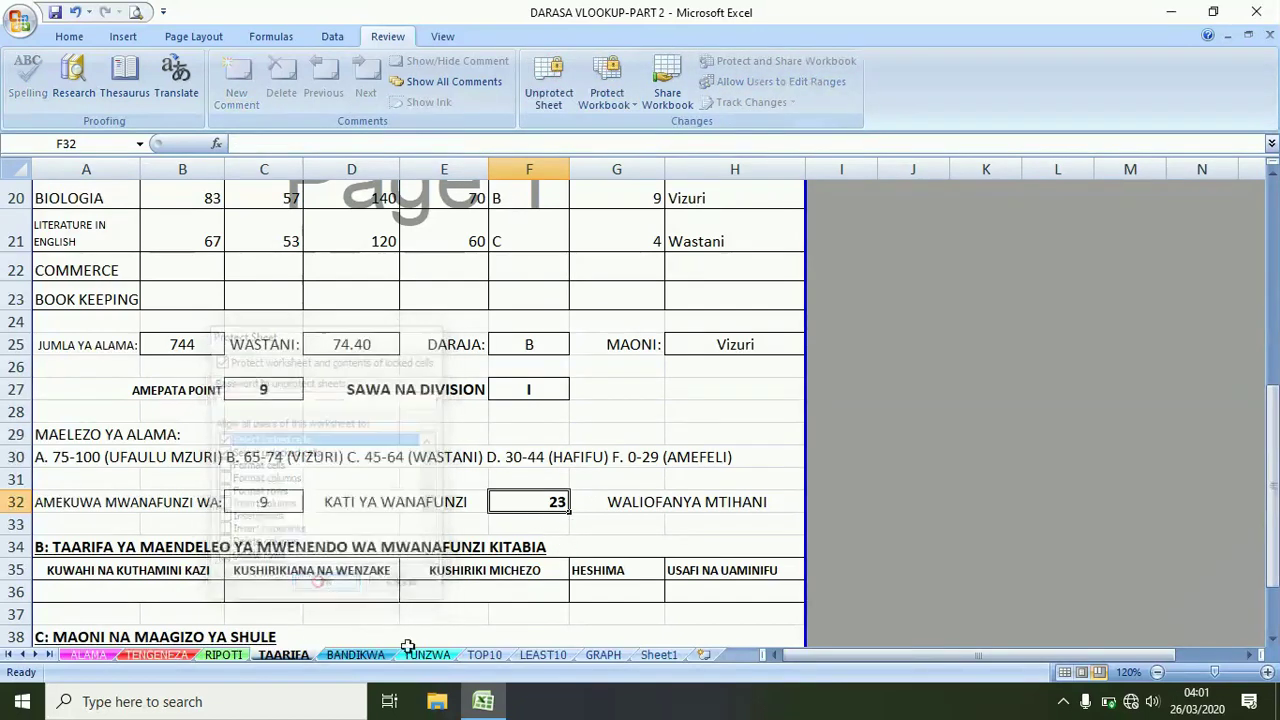
Look over the BANDIKWA and TUNZWA sheets, leave BANDIKWA unprotected, and save the workbook
left_click(358, 655)
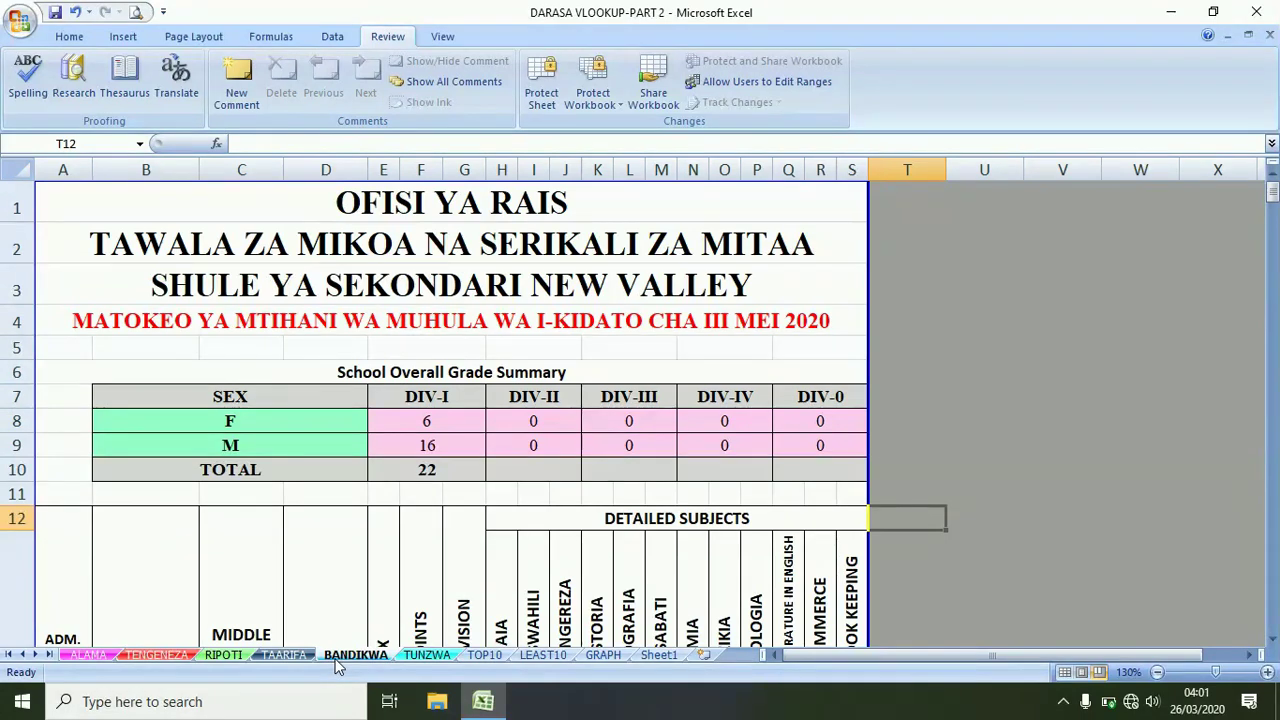
left_click(416, 656)
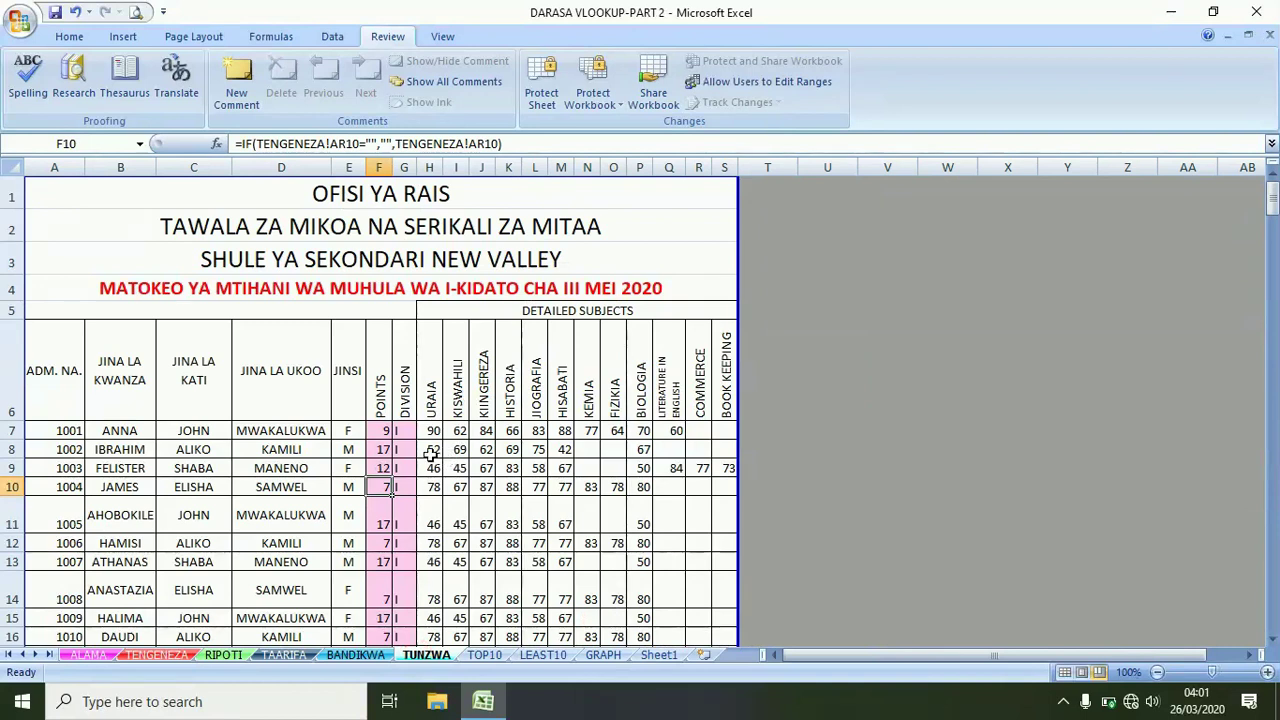
left_click(350, 655)
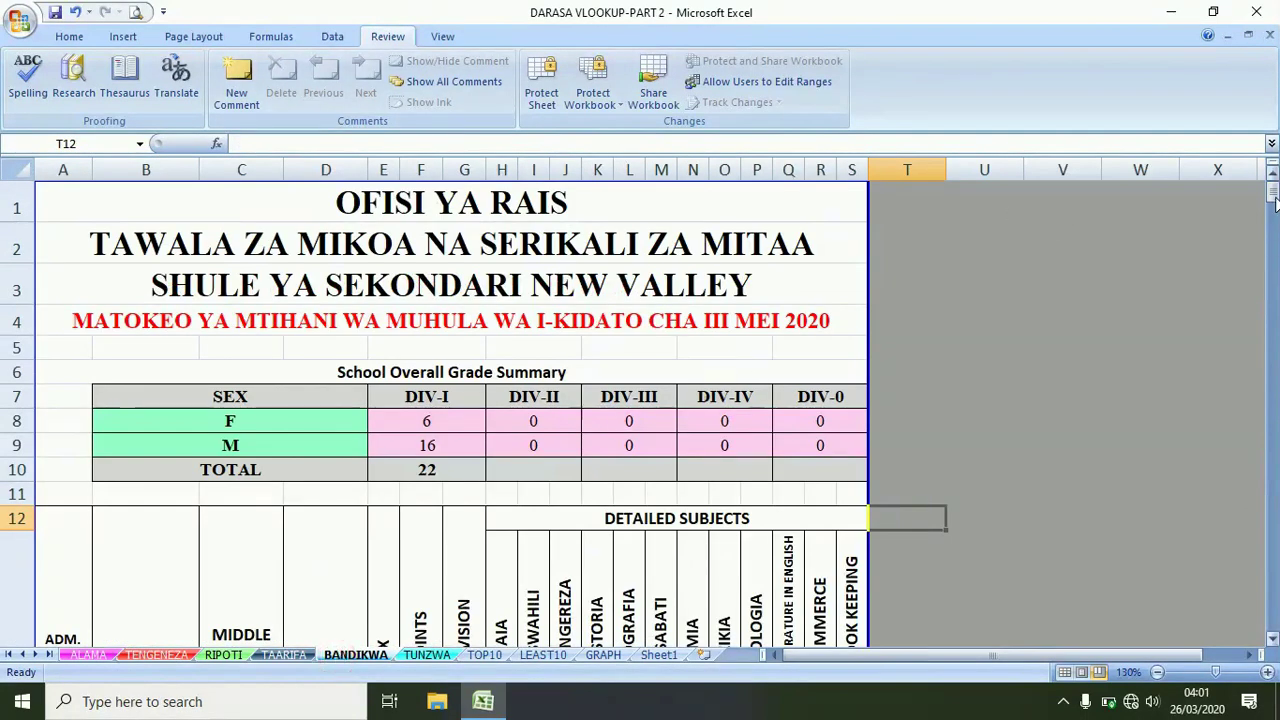
scroll(1275, 200, "down", 1)
left_click(541, 88)
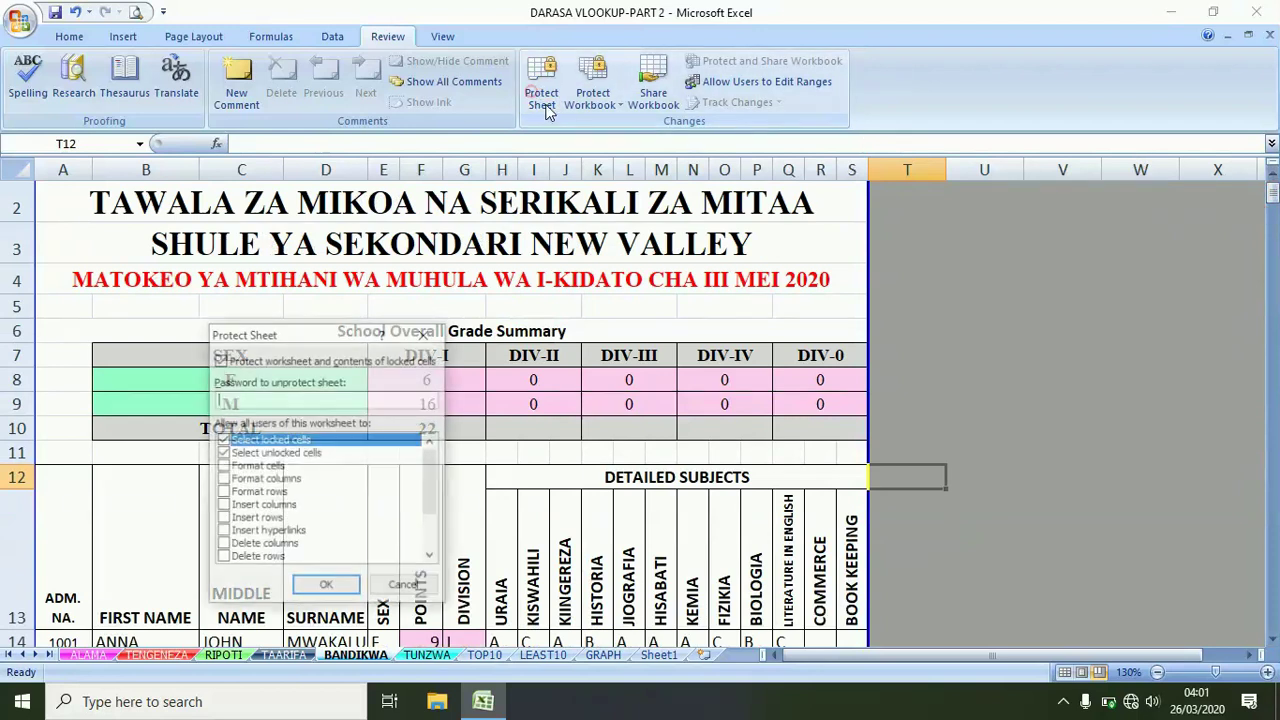
left_click(395, 587)
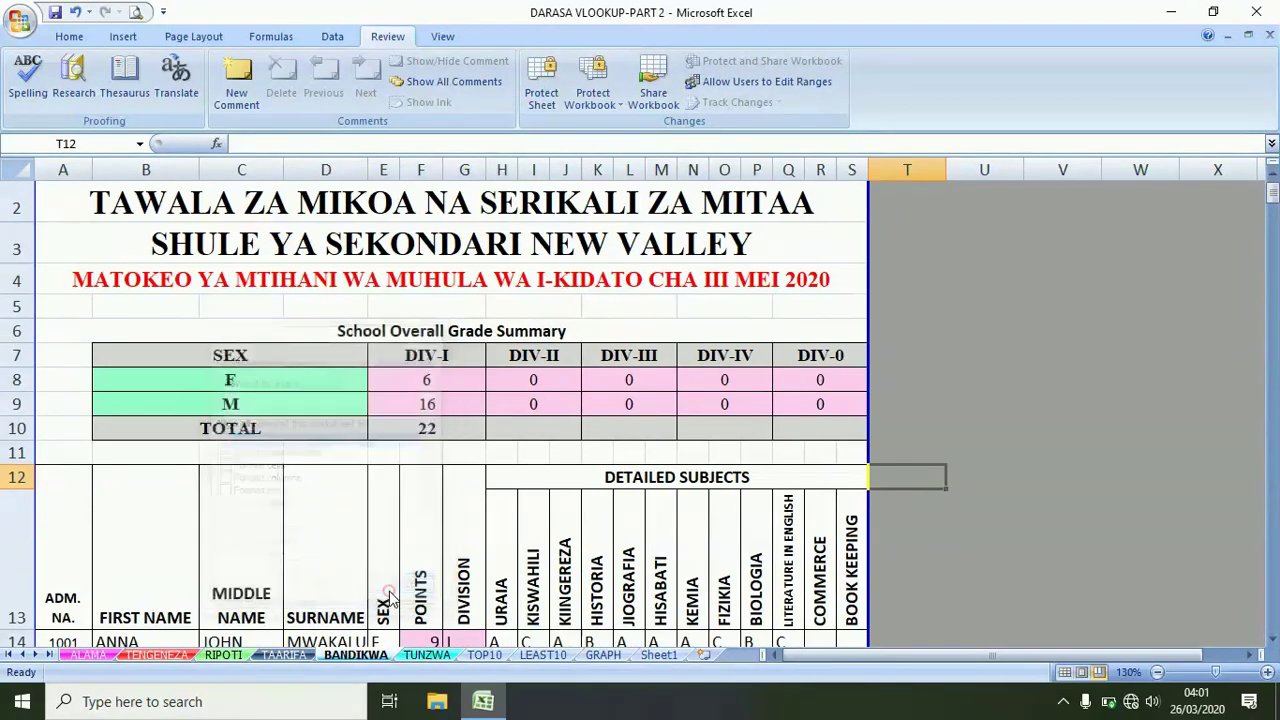
left_click(55, 12)
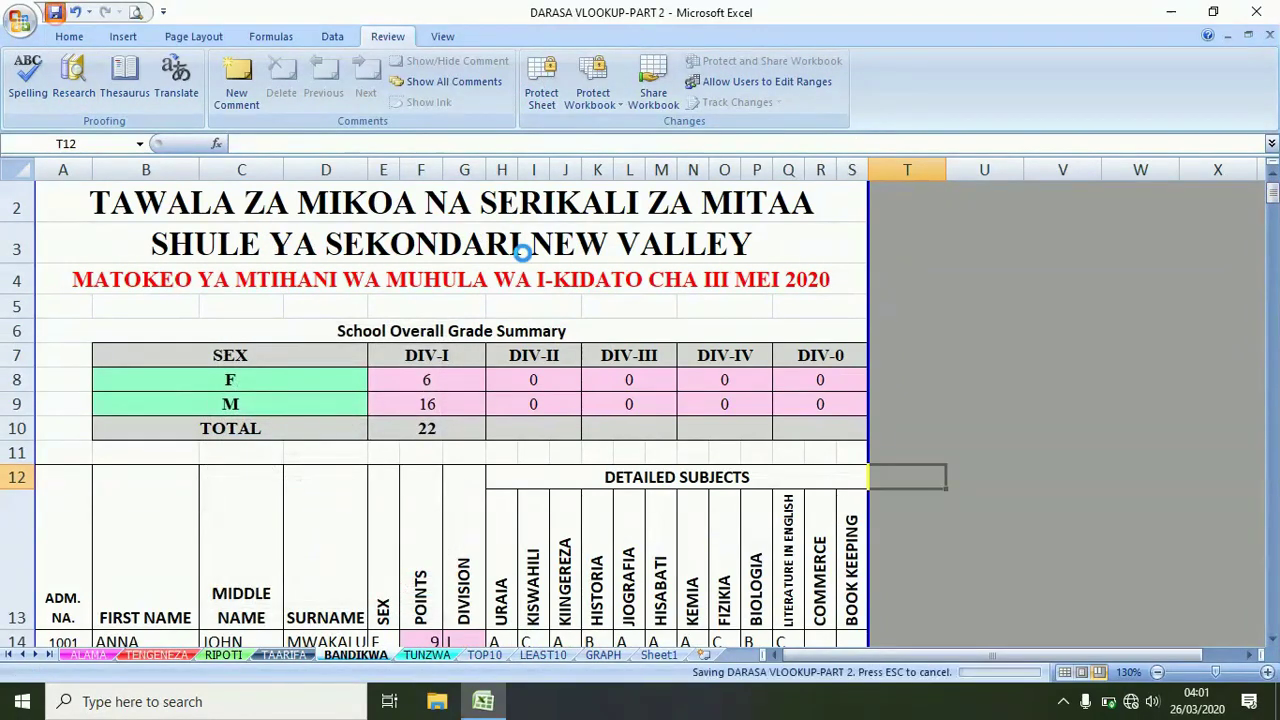
left_click_drag(1272, 192, 1272, 206)
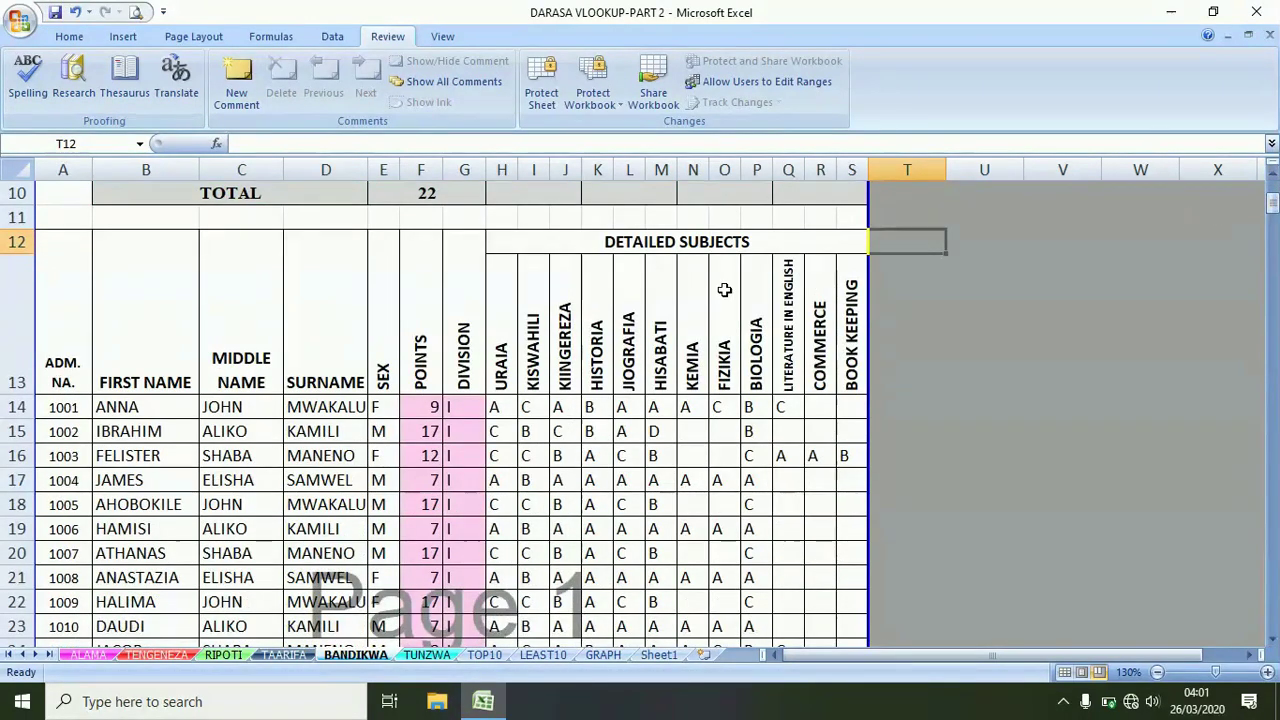
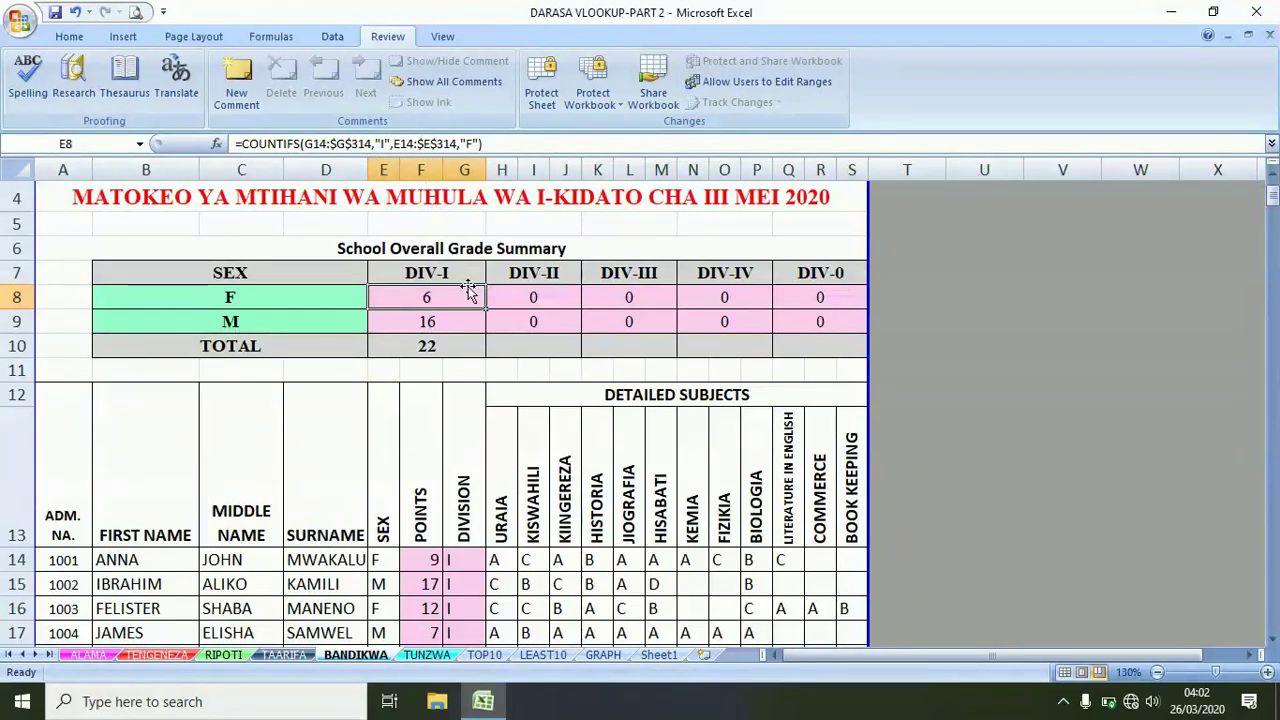
Inspect the COUNTIFS formulas in the F row of the BANDIKWA grade summary, from DIV-II to DIV-0
left_click(513, 298)
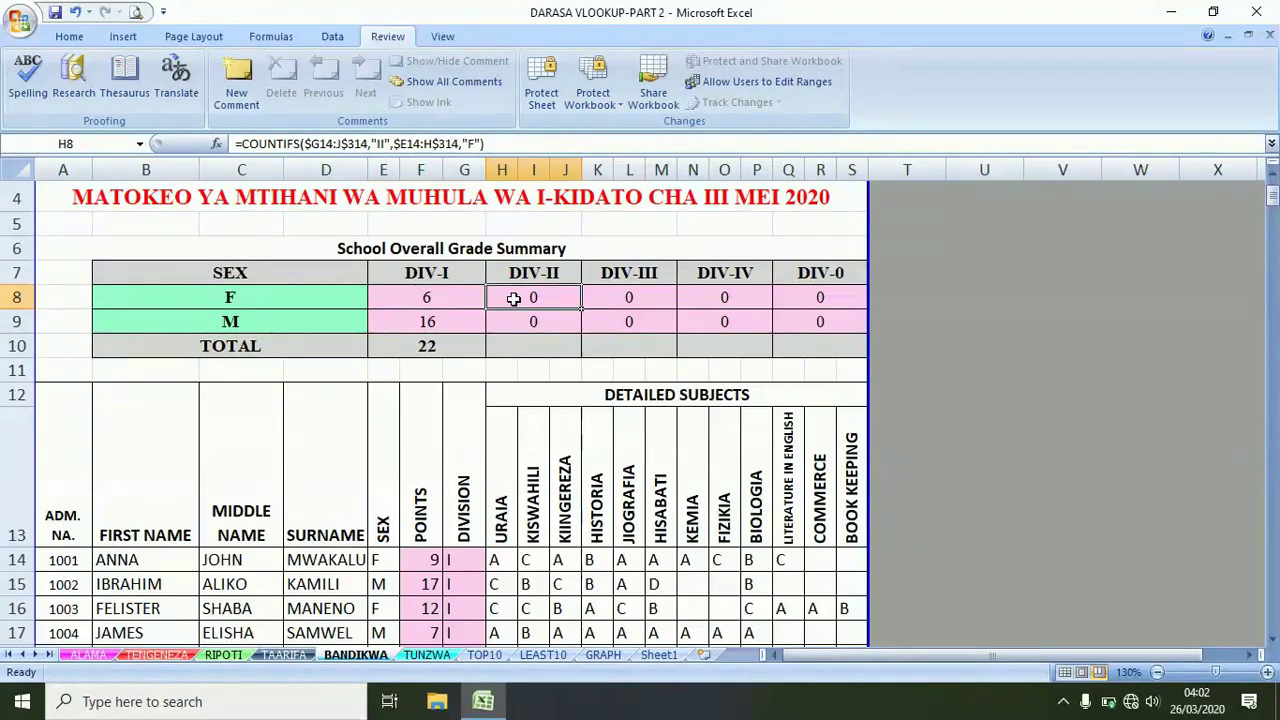
left_click(616, 298)
left_click(718, 297)
left_click(816, 297)
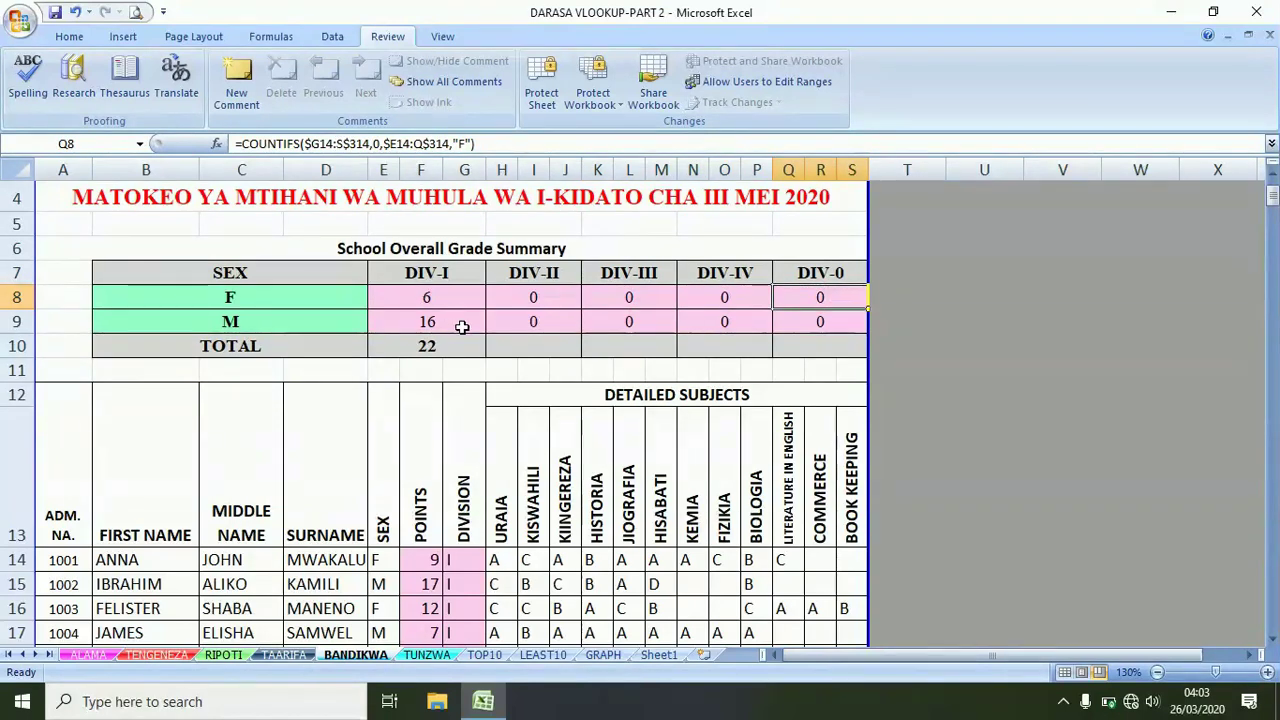
Inspect the COUNTIFS formulas in the M row of the BANDIKWA grade summary, from DIV-I to DIV-0
left_click(430, 321)
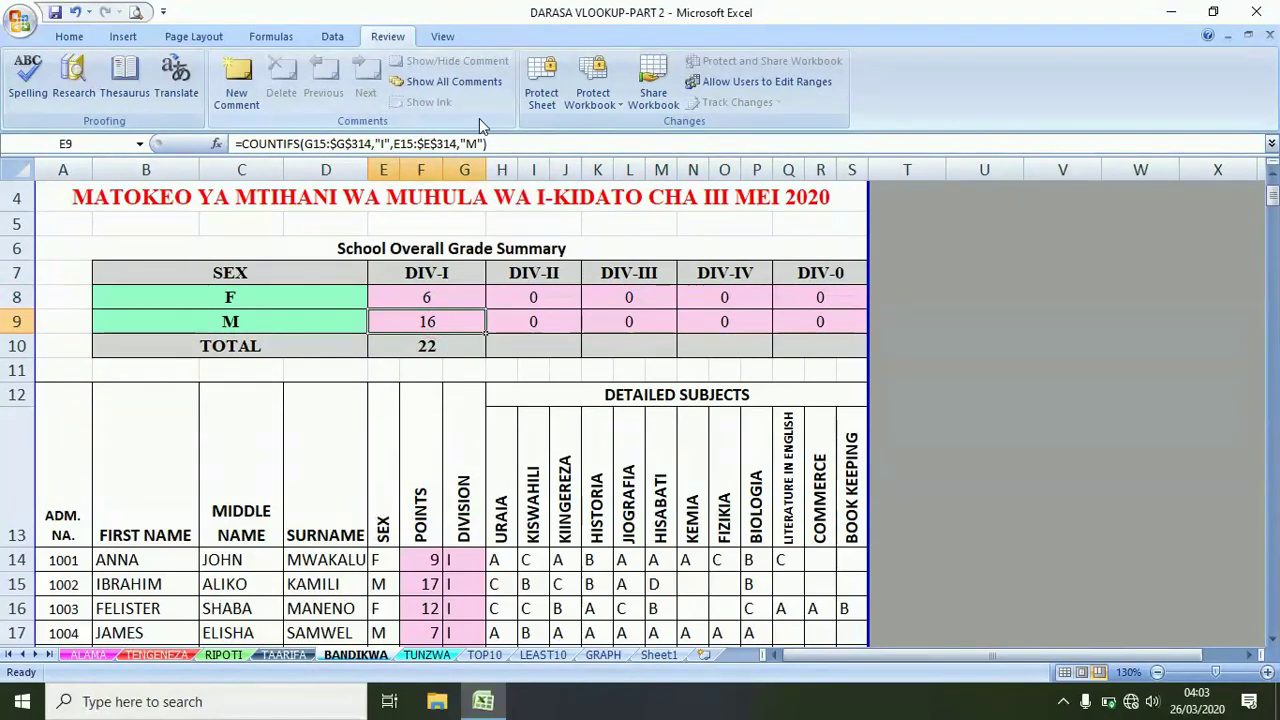
left_click(550, 323)
left_click(602, 324)
left_click(700, 326)
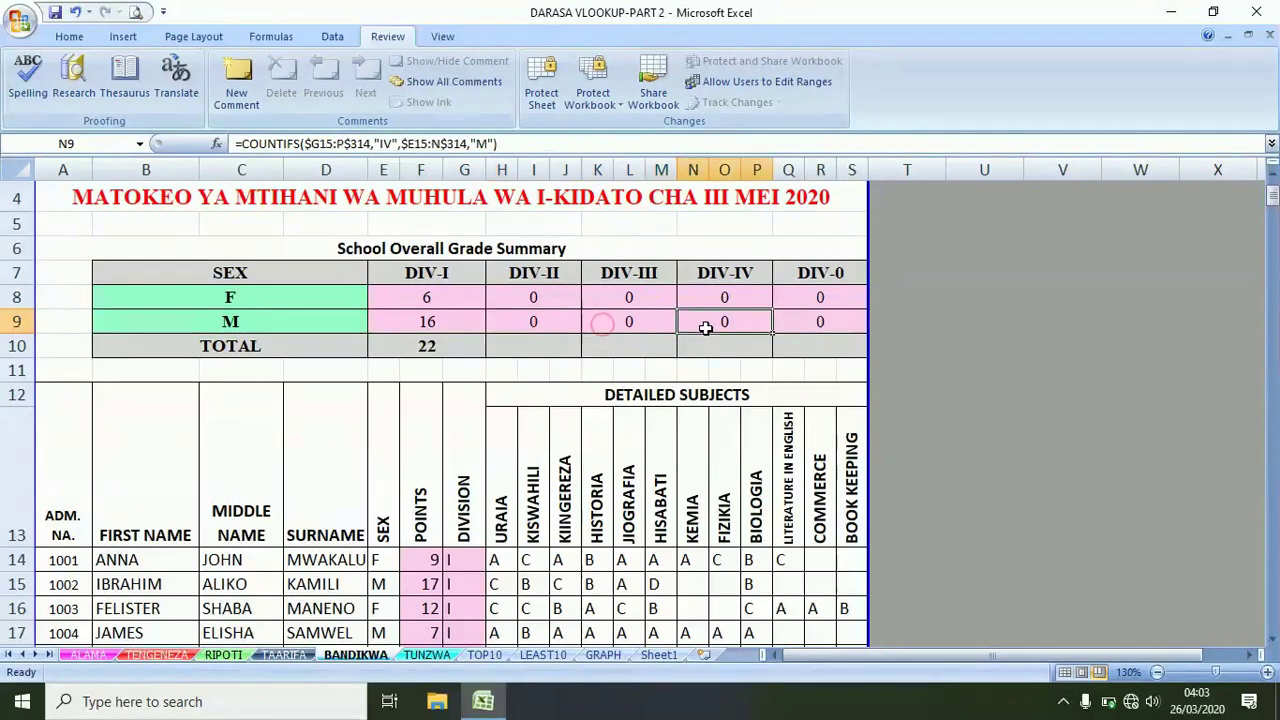
left_click(808, 326)
Compare the IF and SUM formulas in the TOTAL row for DIV-I and DIV-II, cells E10 and H10
left_click(452, 343)
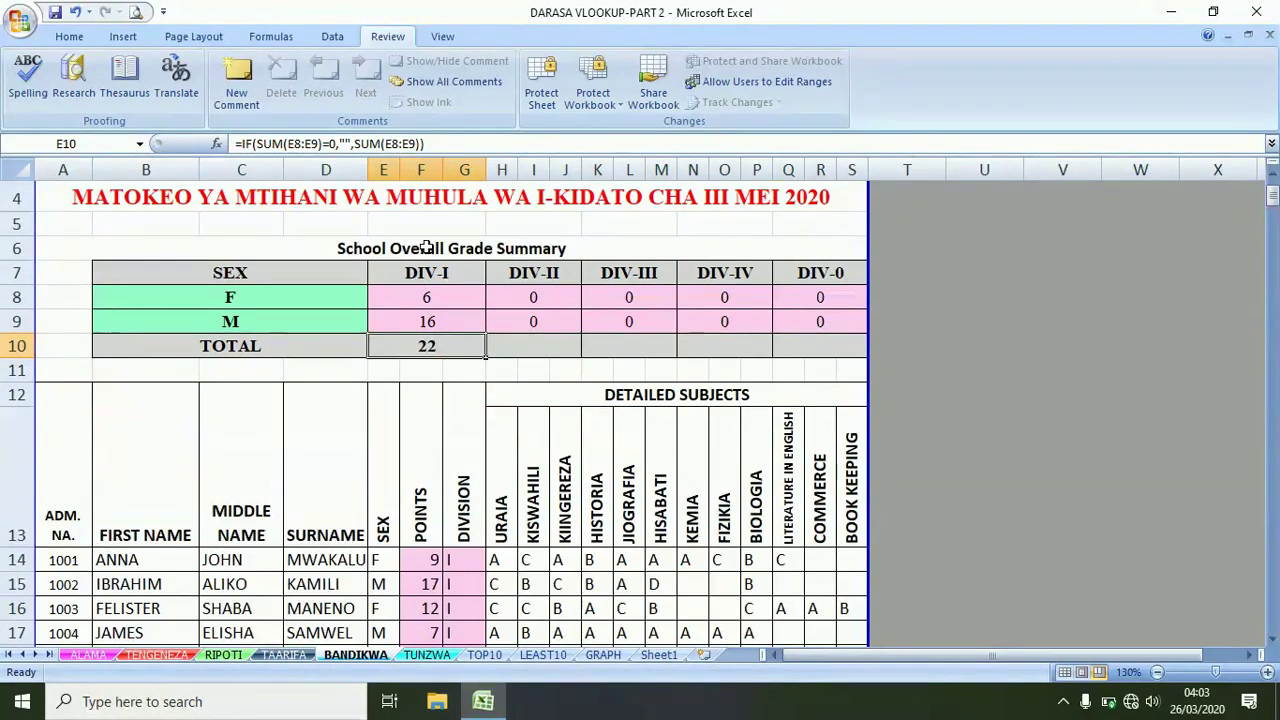
left_click(518, 343)
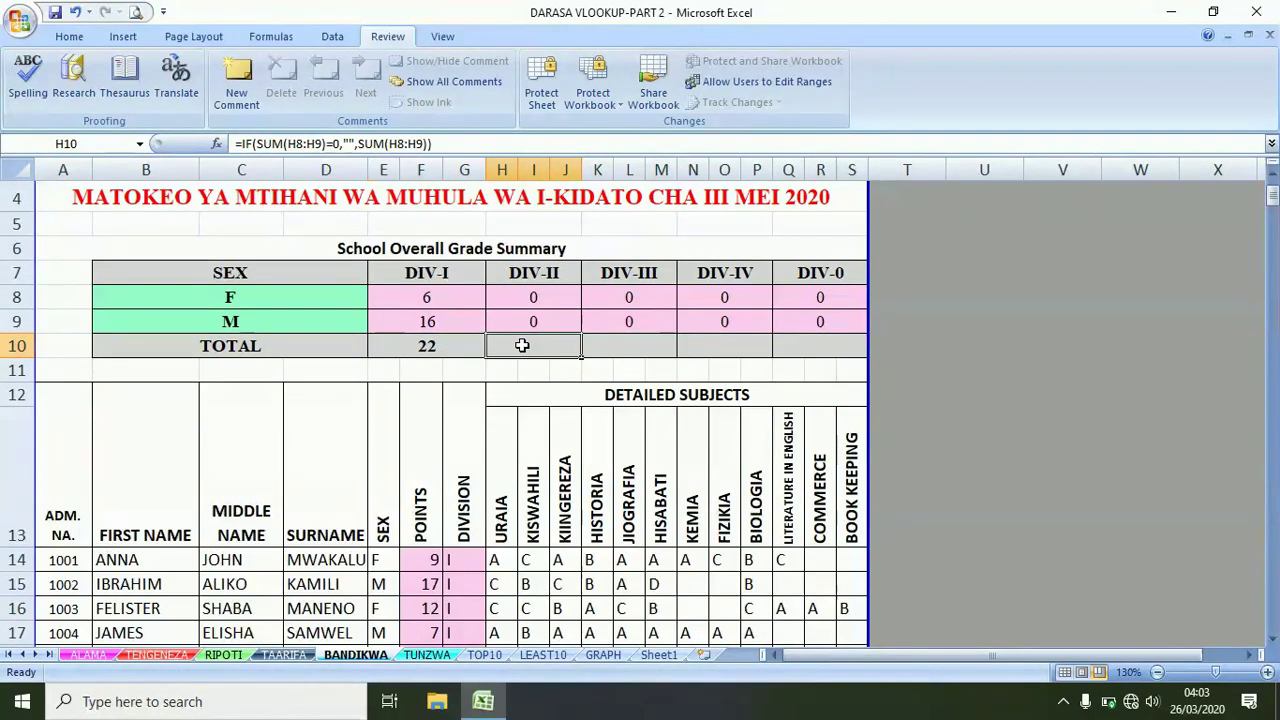
left_click(458, 346)
left_click(535, 346)
Compare the linking formulas in B2 and C3 of the GRAPH sheet with their source table on BANDIKWA
left_click(603, 655)
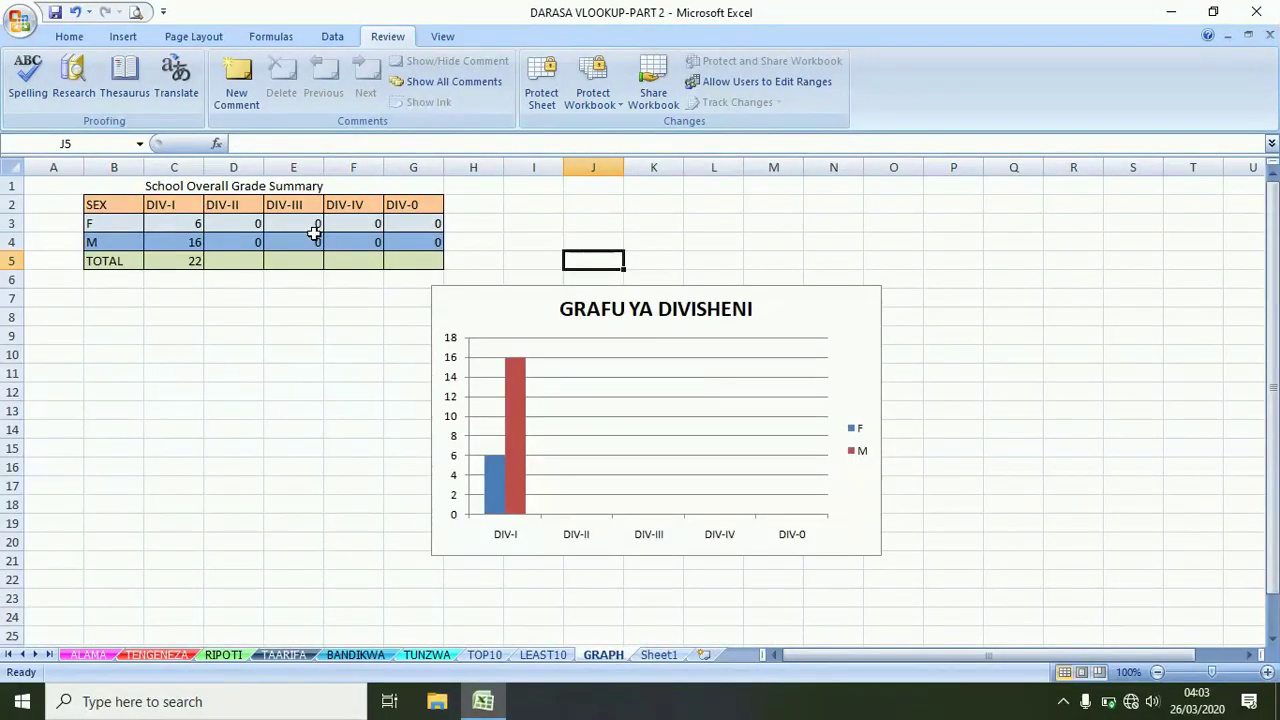
left_click(136, 204)
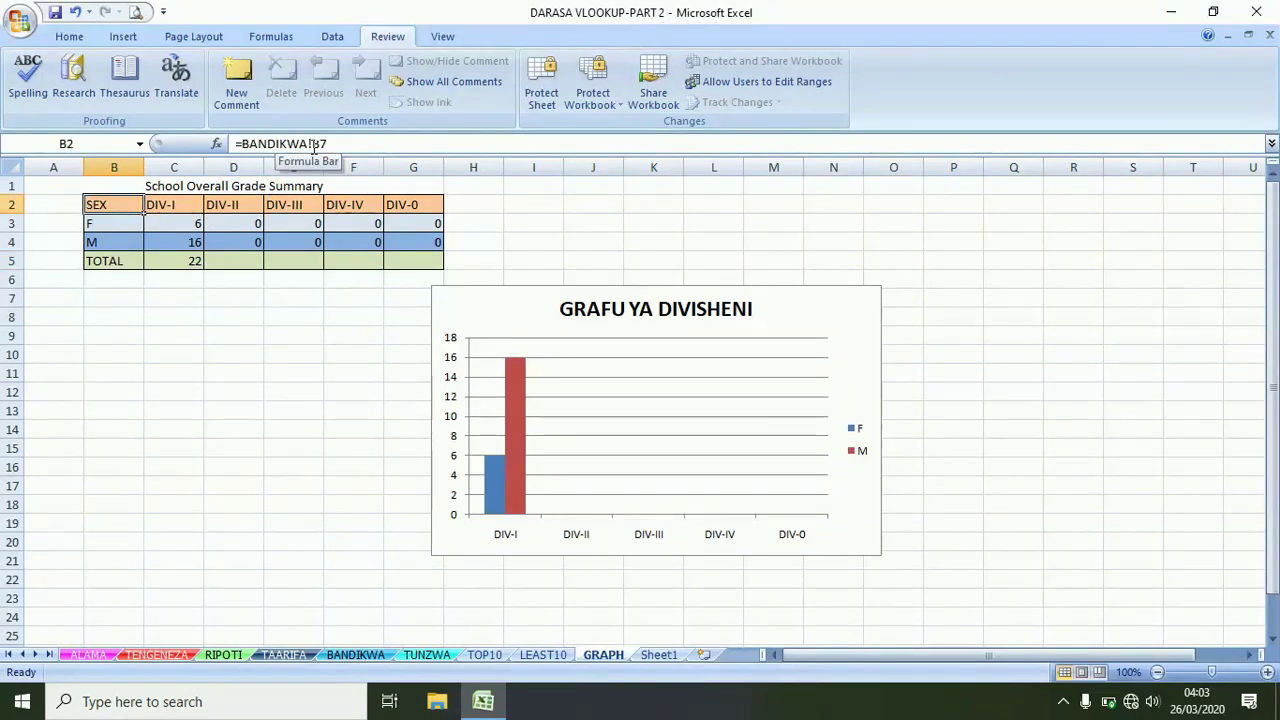
left_click(357, 655)
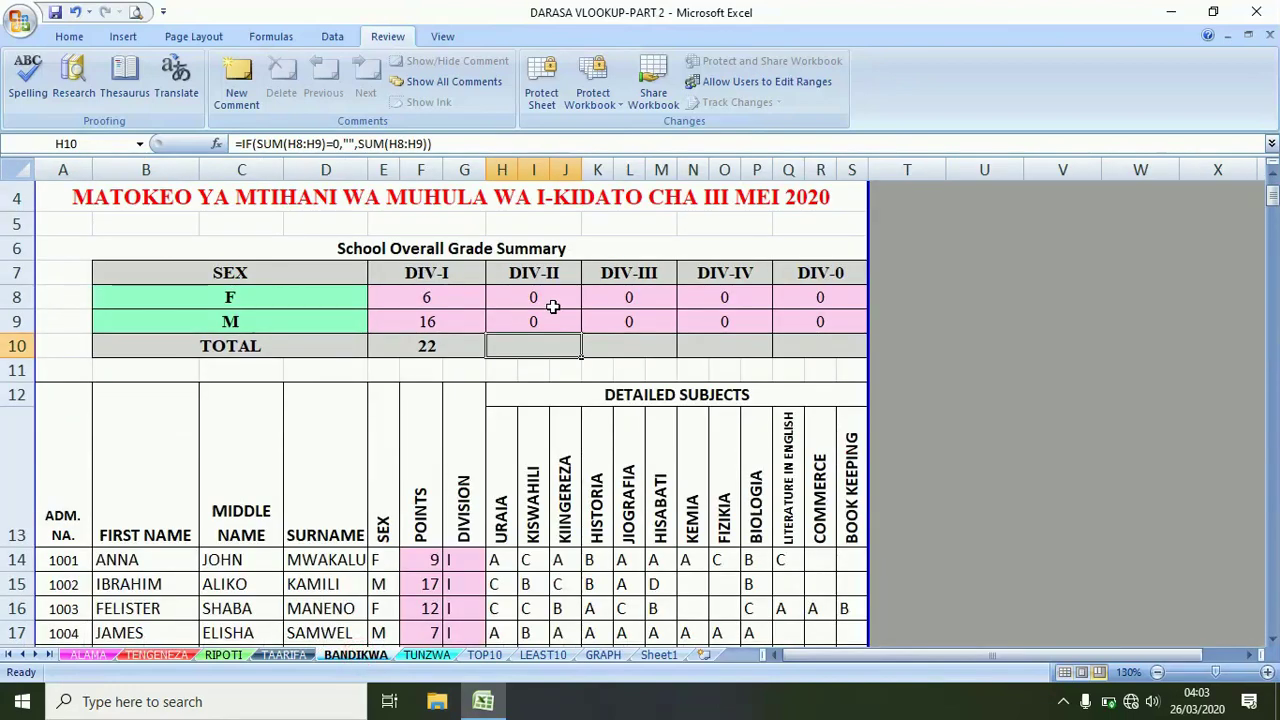
left_click(603, 655)
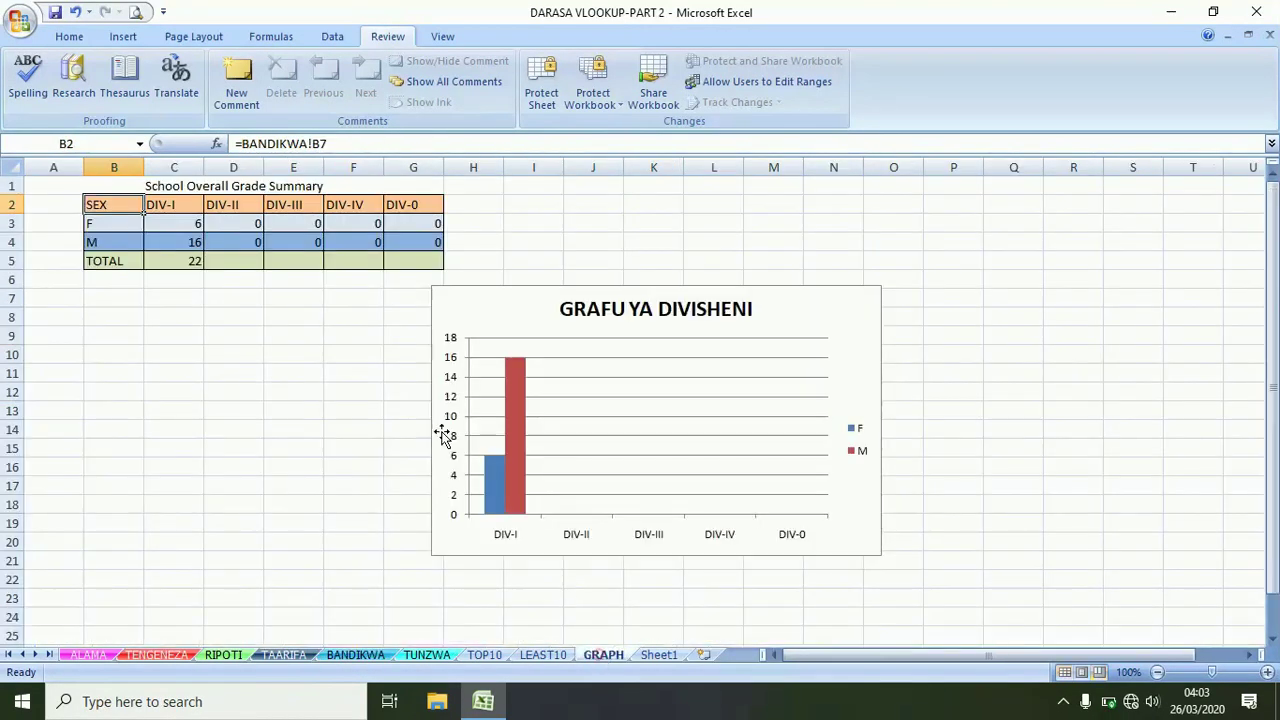
left_click(192, 221)
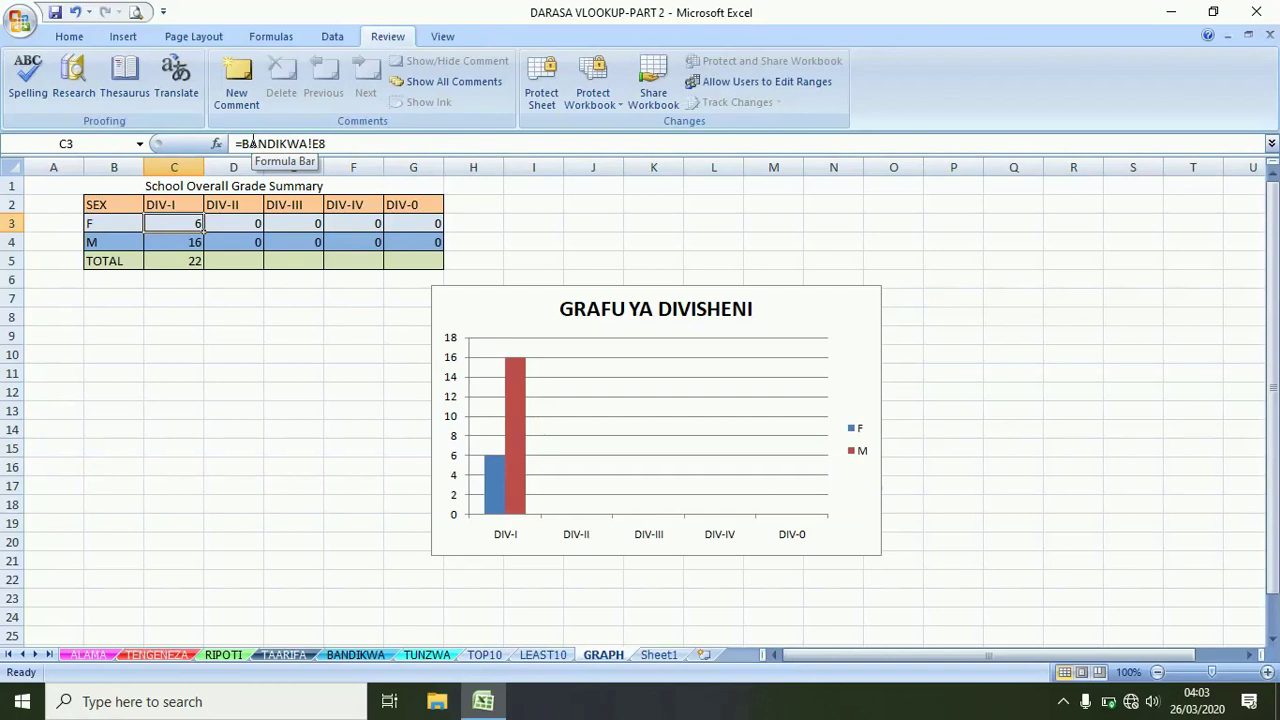
Check the POINTS and DIVISION formulas in F14 and G14 of BANDIKWA against their source columns on TENGENEZA
left_click(350, 655)
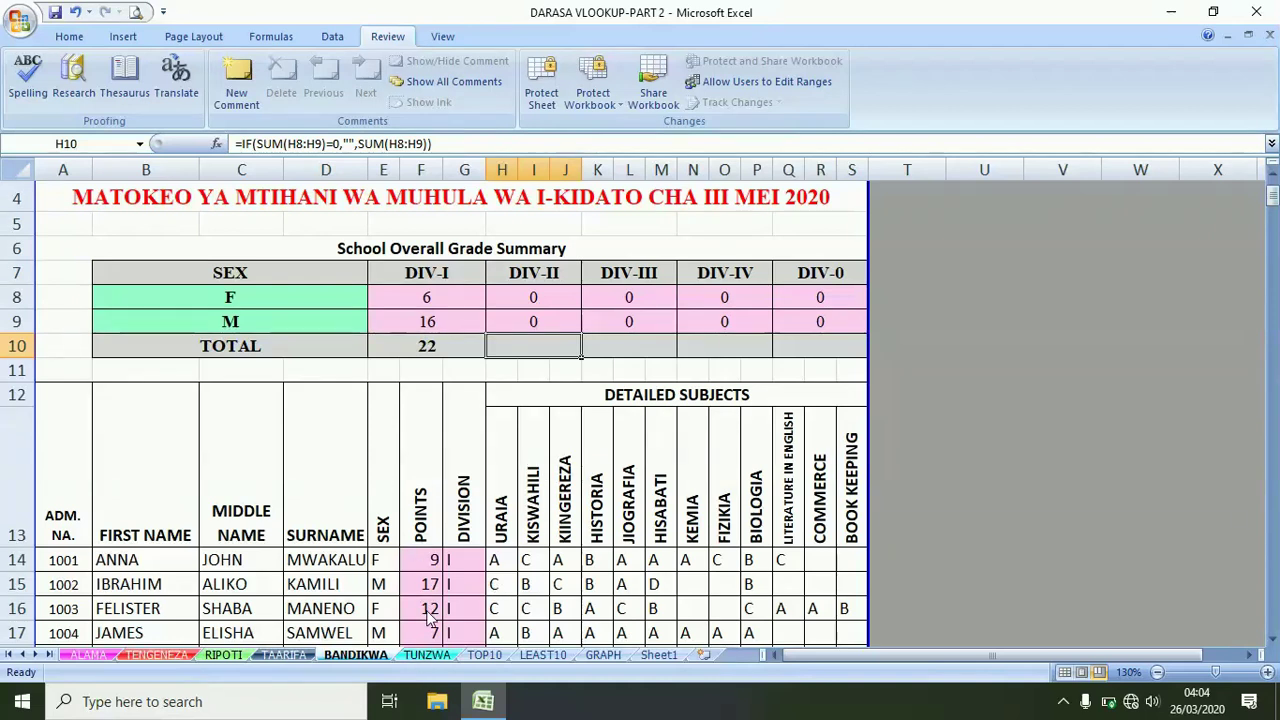
left_click(422, 560)
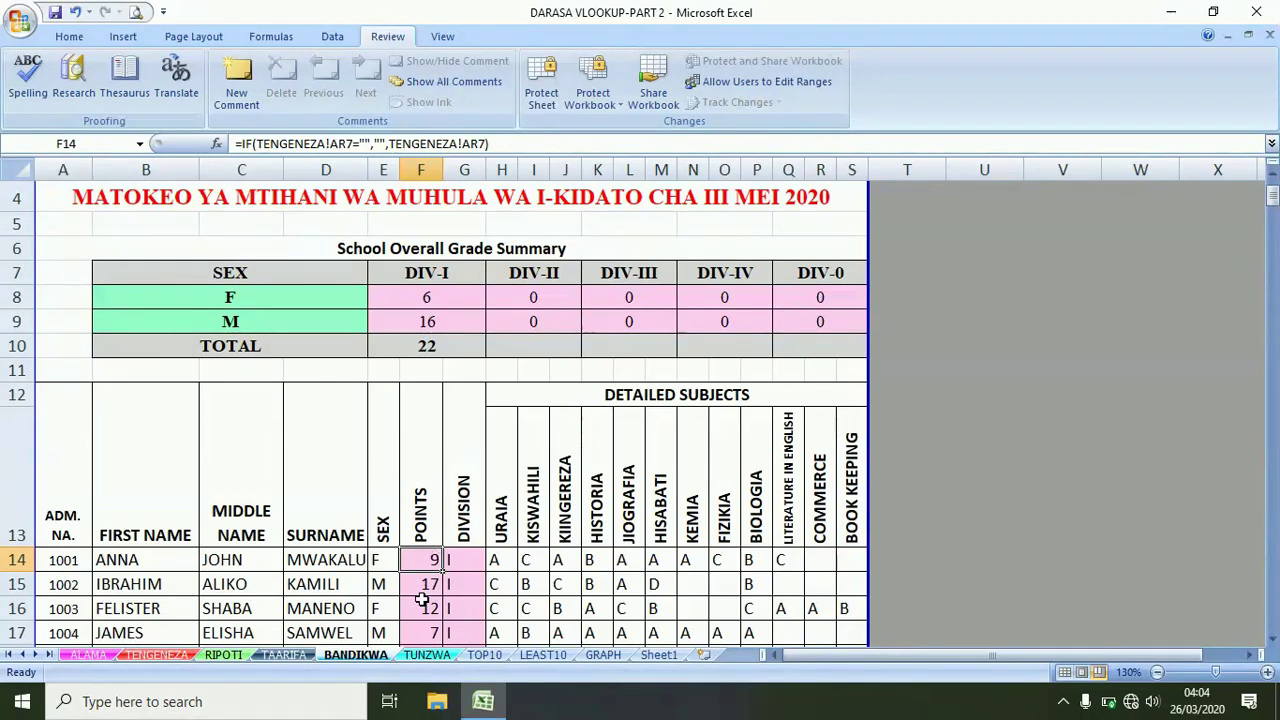
left_click(451, 563)
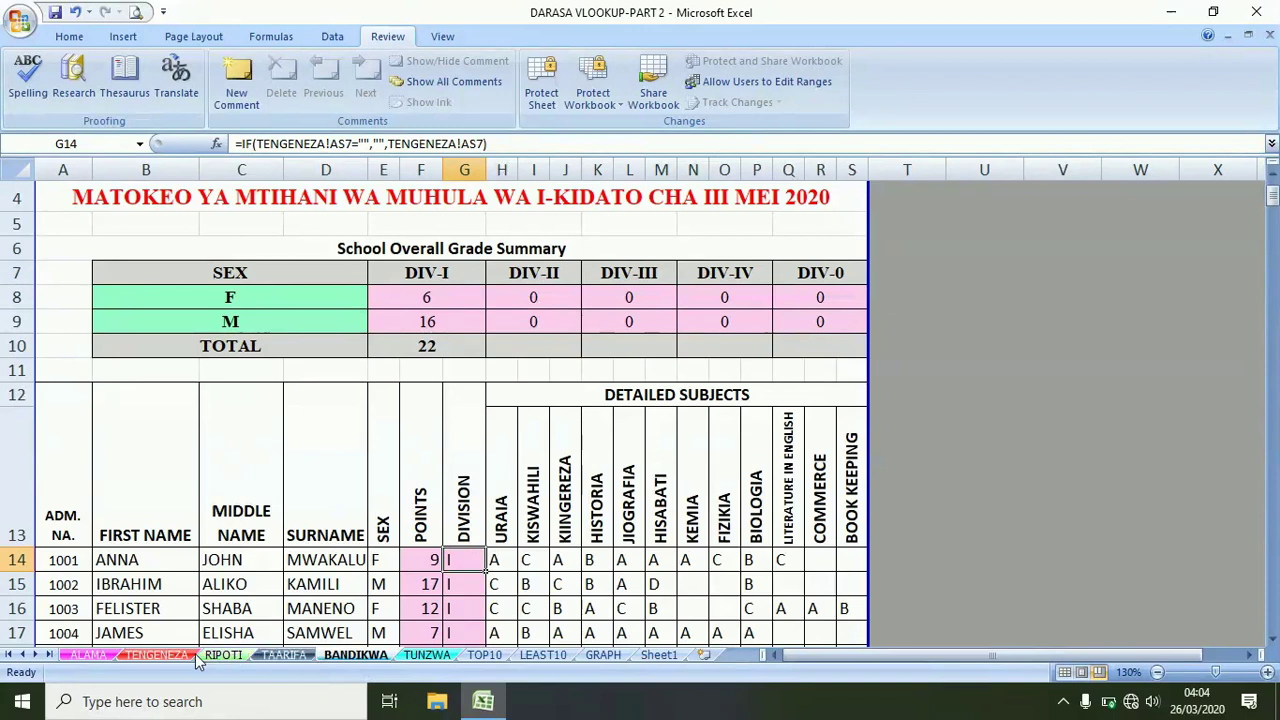
left_click(165, 656)
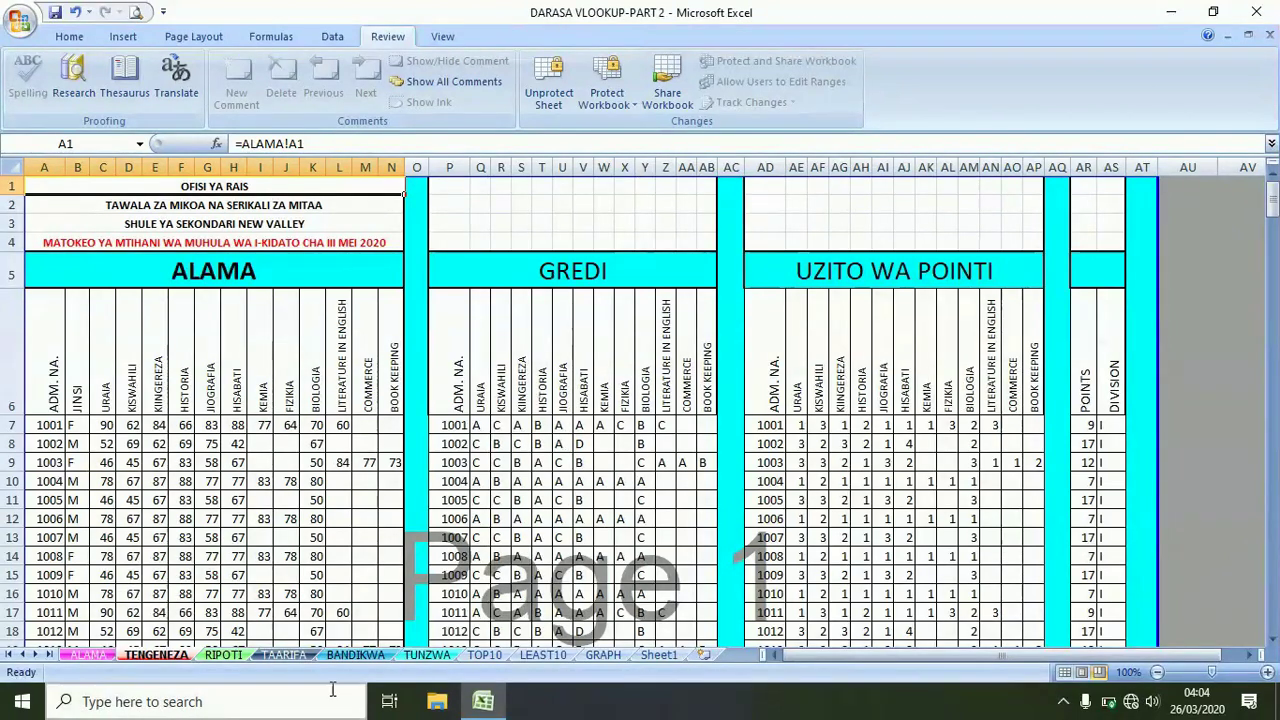
left_click(352, 656)
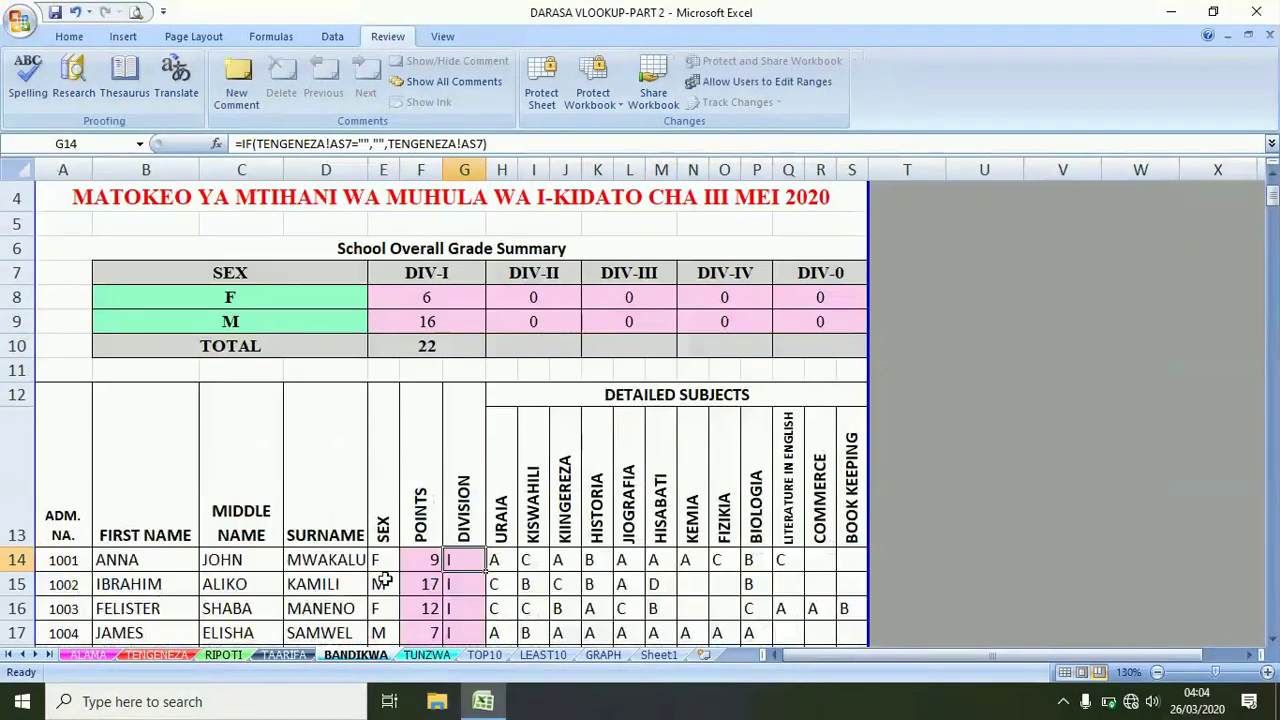
Compare the URAIA grade formula in H14 of BANDIKWA with its source column in the GREDI table on TENGENEZA
left_click(502, 556)
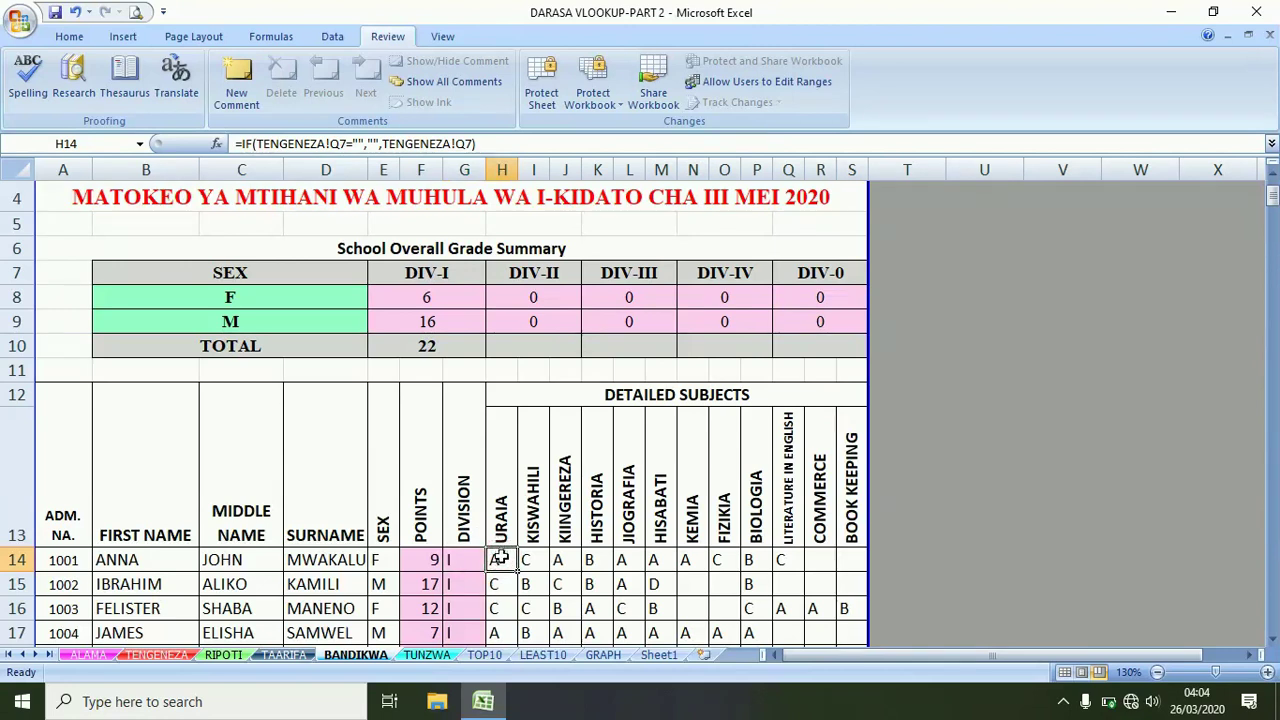
left_click(452, 560)
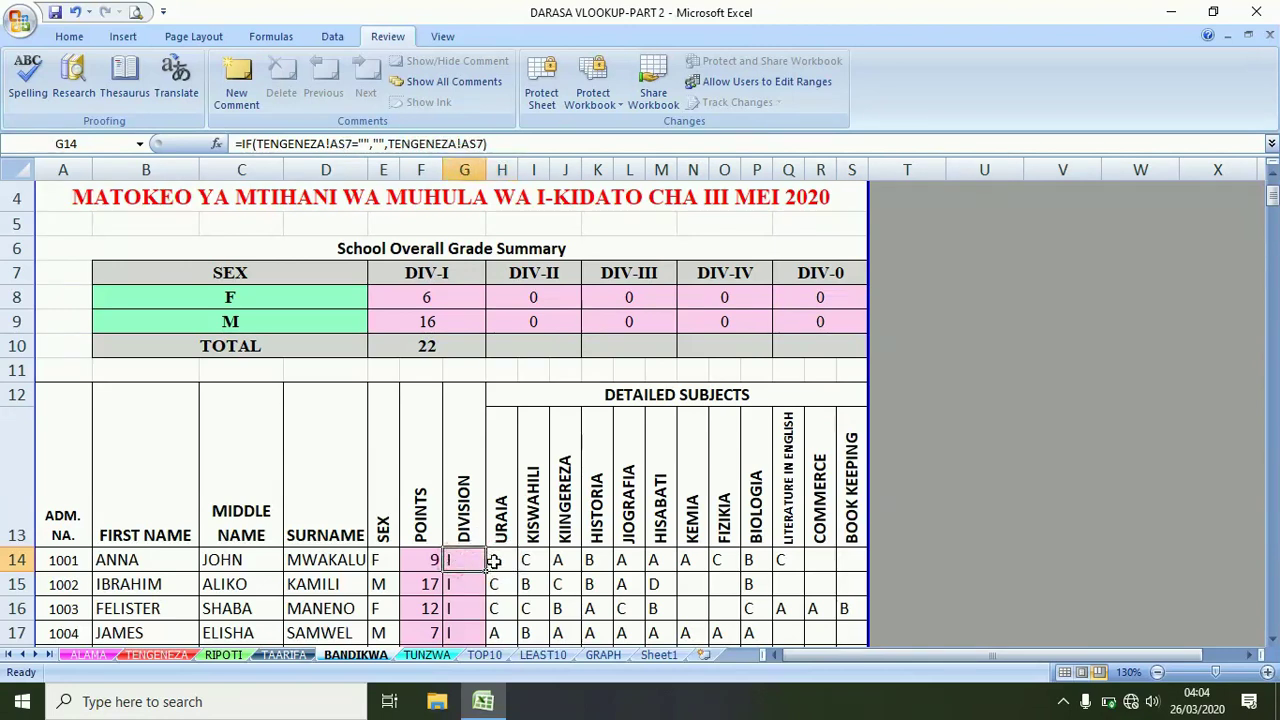
left_click(496, 562)
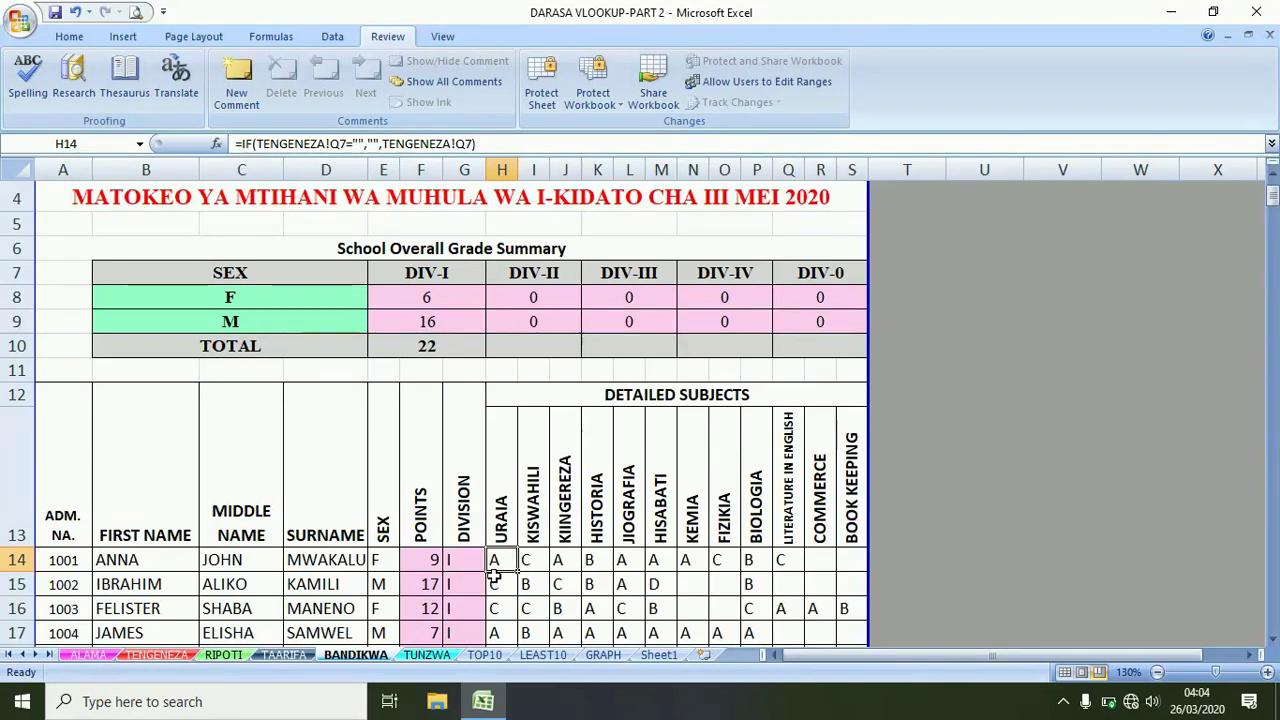
left_click(156, 654)
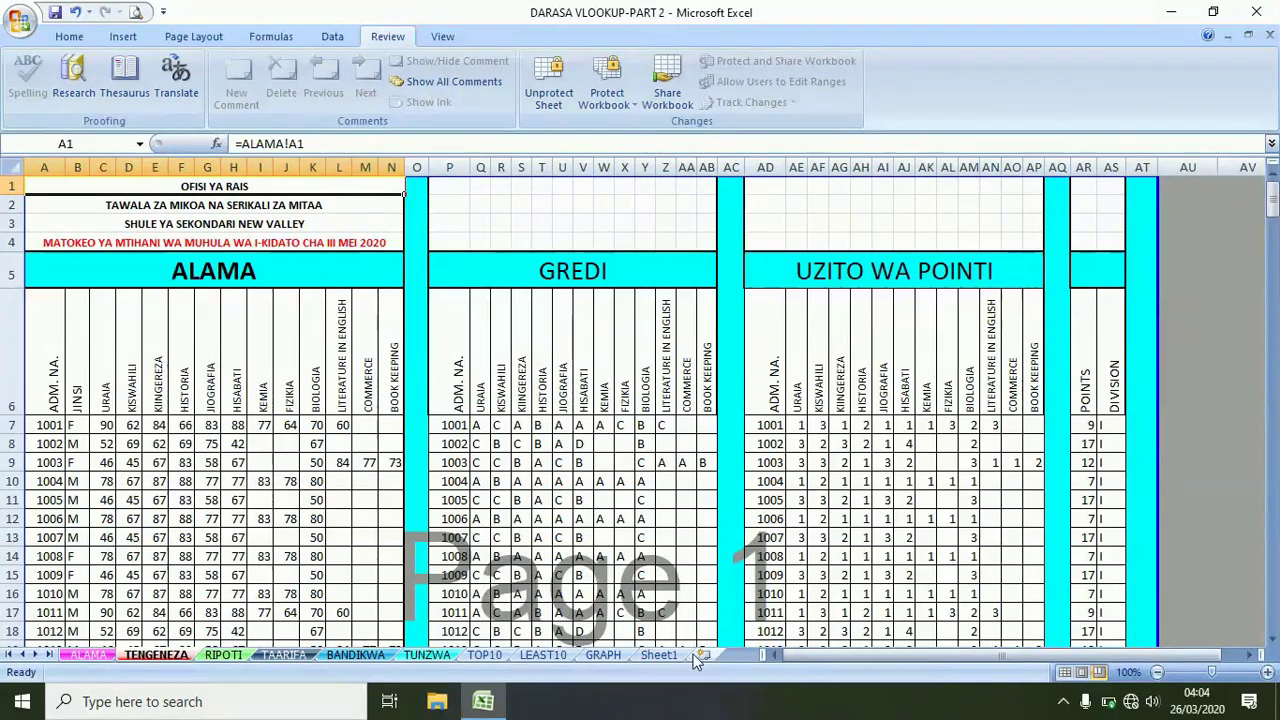
left_click(355, 655)
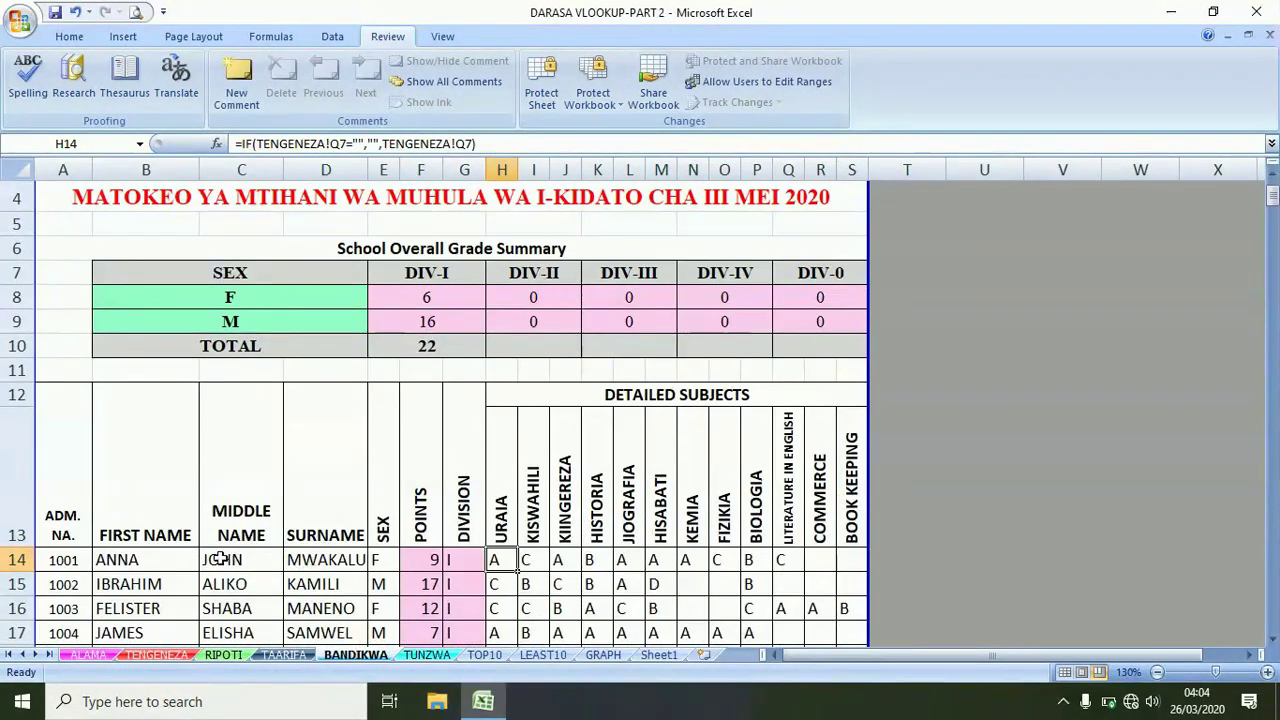
Check the FIRST NAME formula in B14 of BANDIKWA against its source cell B7 on the ALAMA sheet
left_click(168, 563)
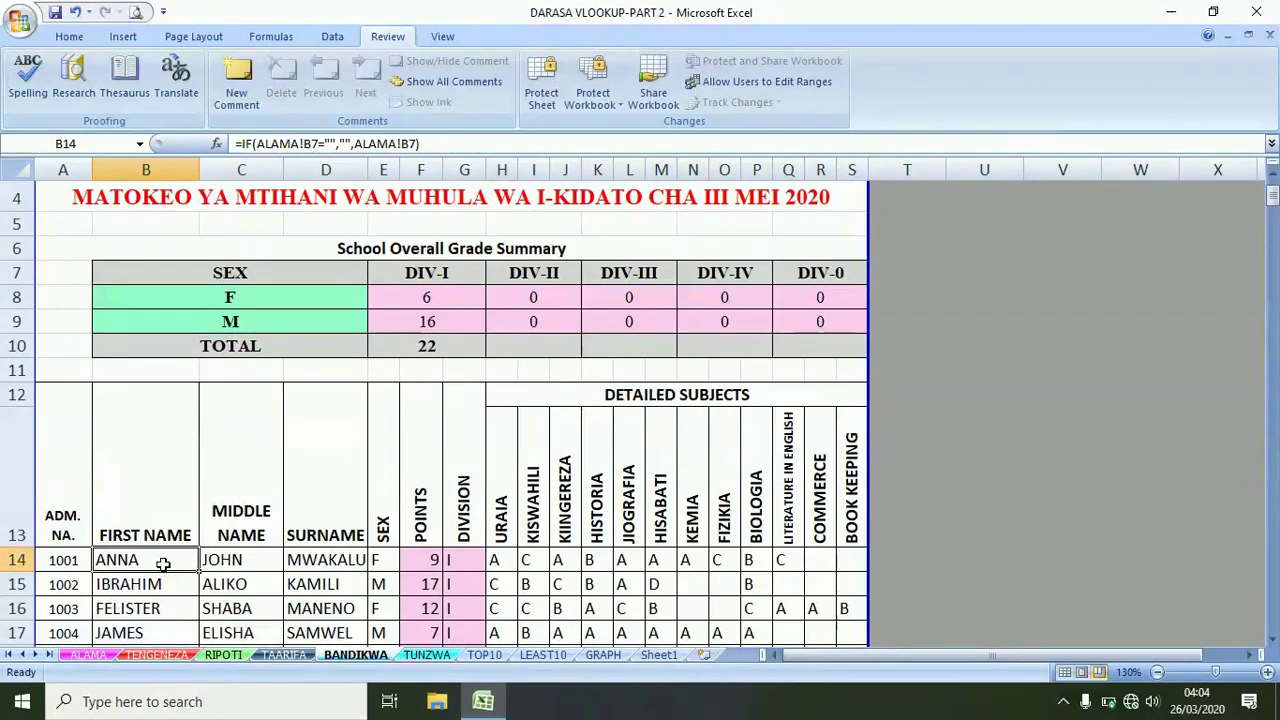
left_click(92, 655)
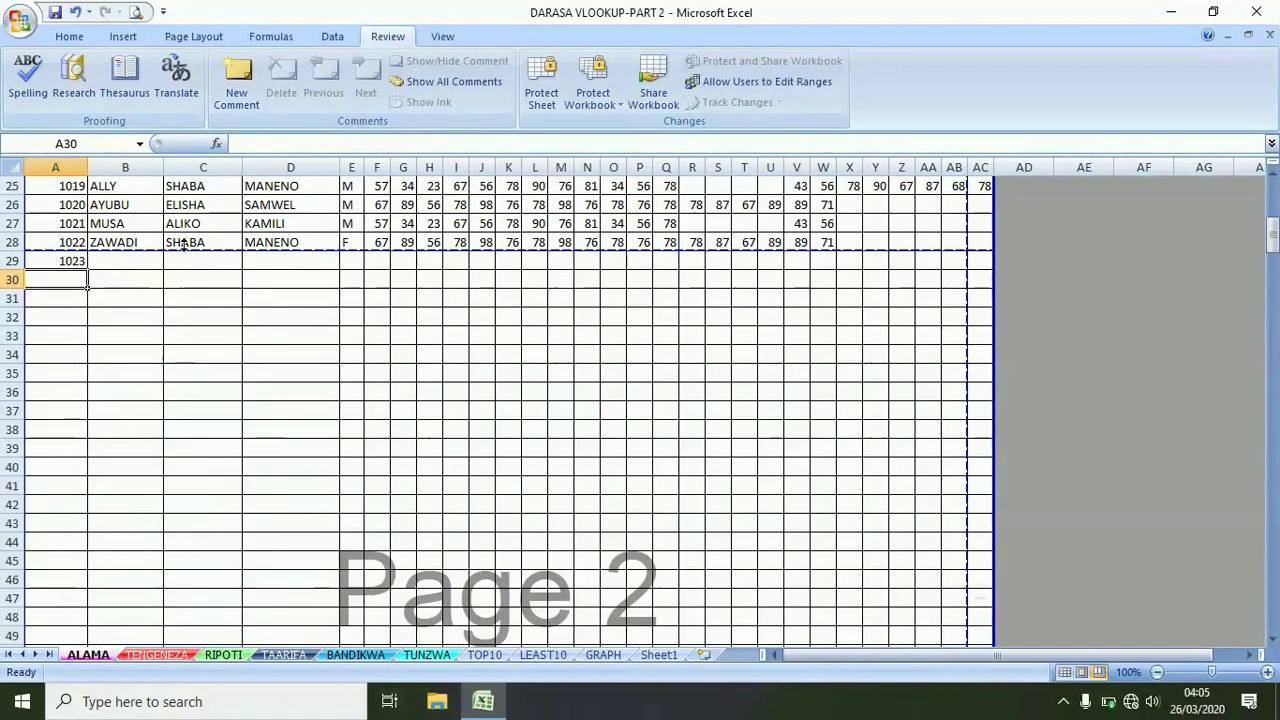
left_click_drag(1272, 232, 1272, 197)
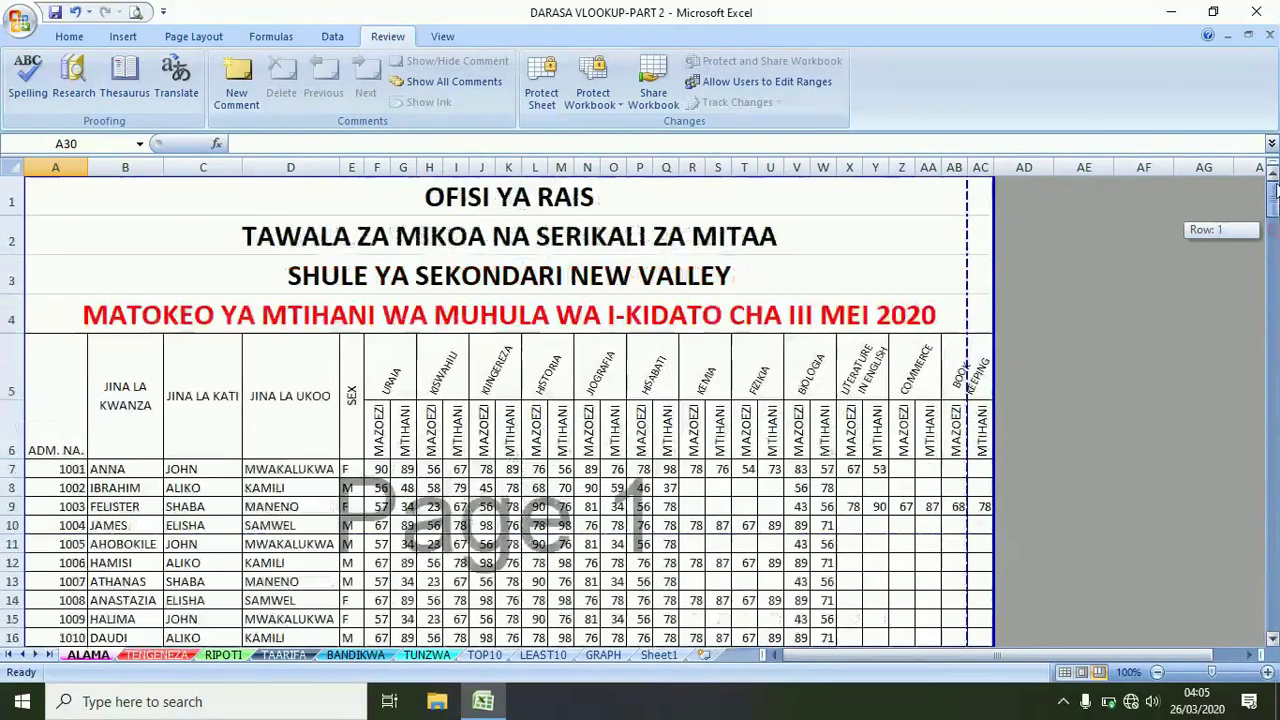
left_click(128, 469)
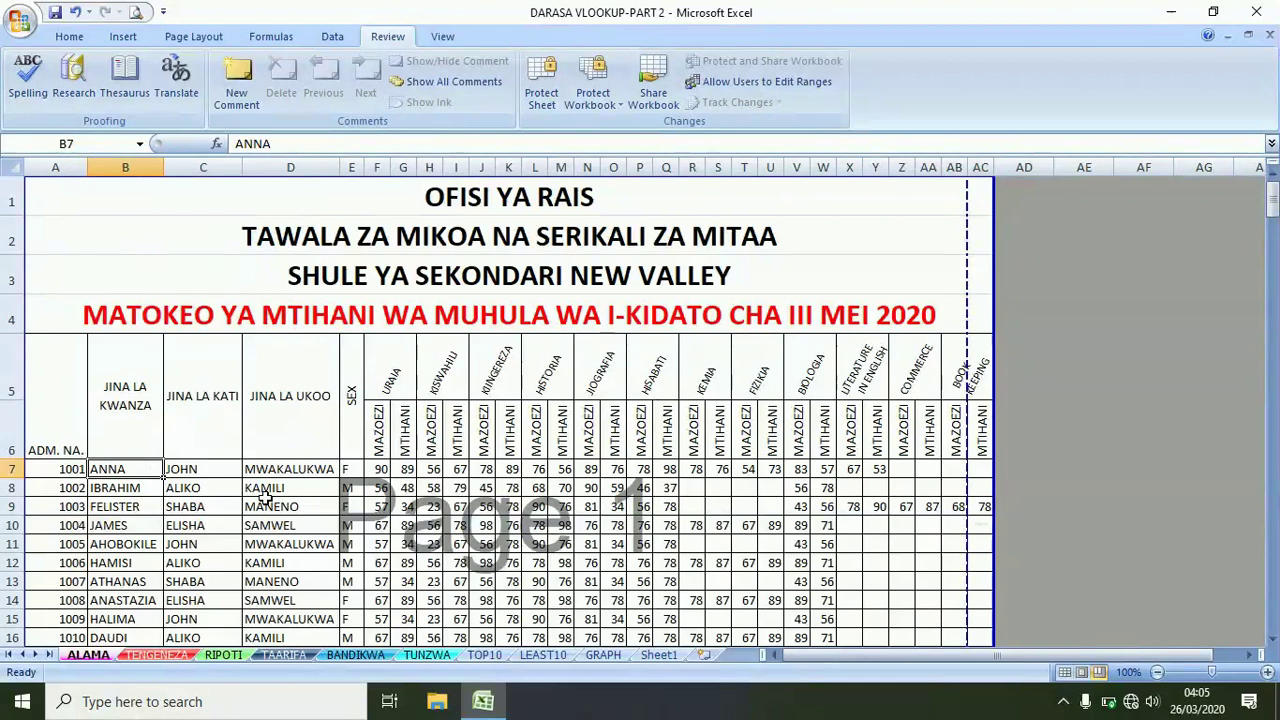
left_click(356, 655)
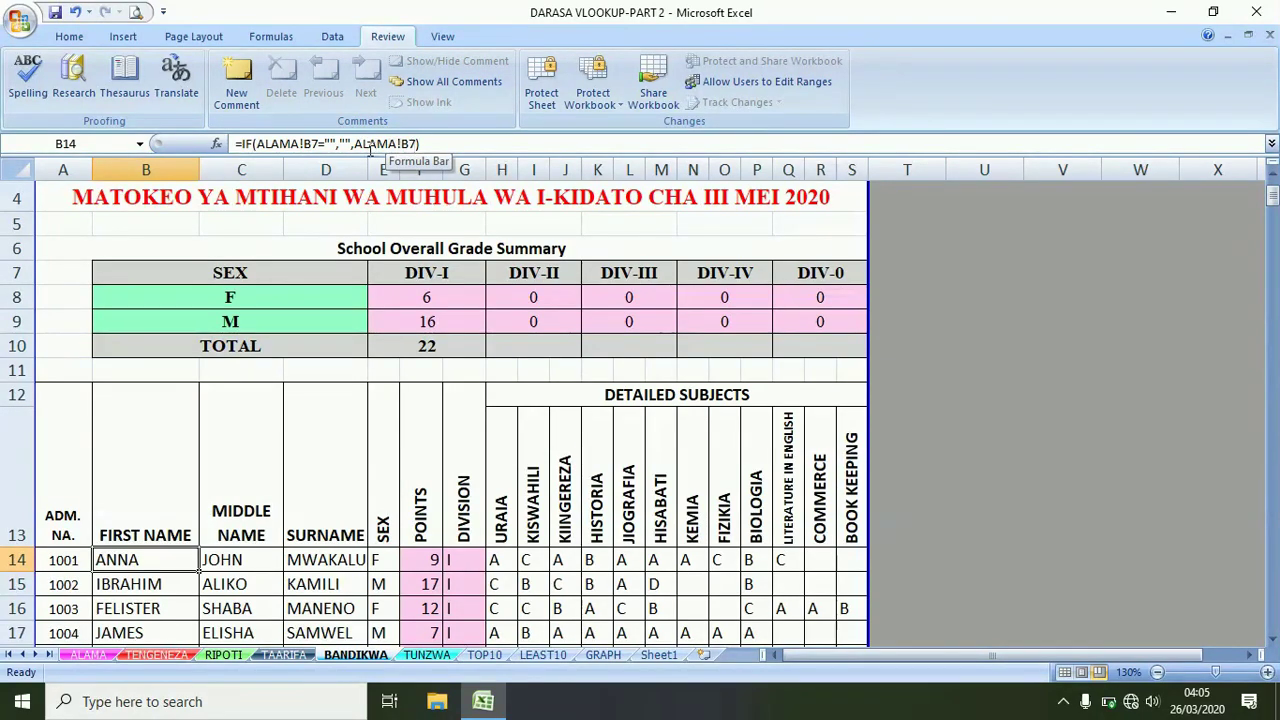
Inspect the IF formulas linking the first name, middle name, surname and SEX cells to ALAMA, B14 to E14
left_click(236, 561)
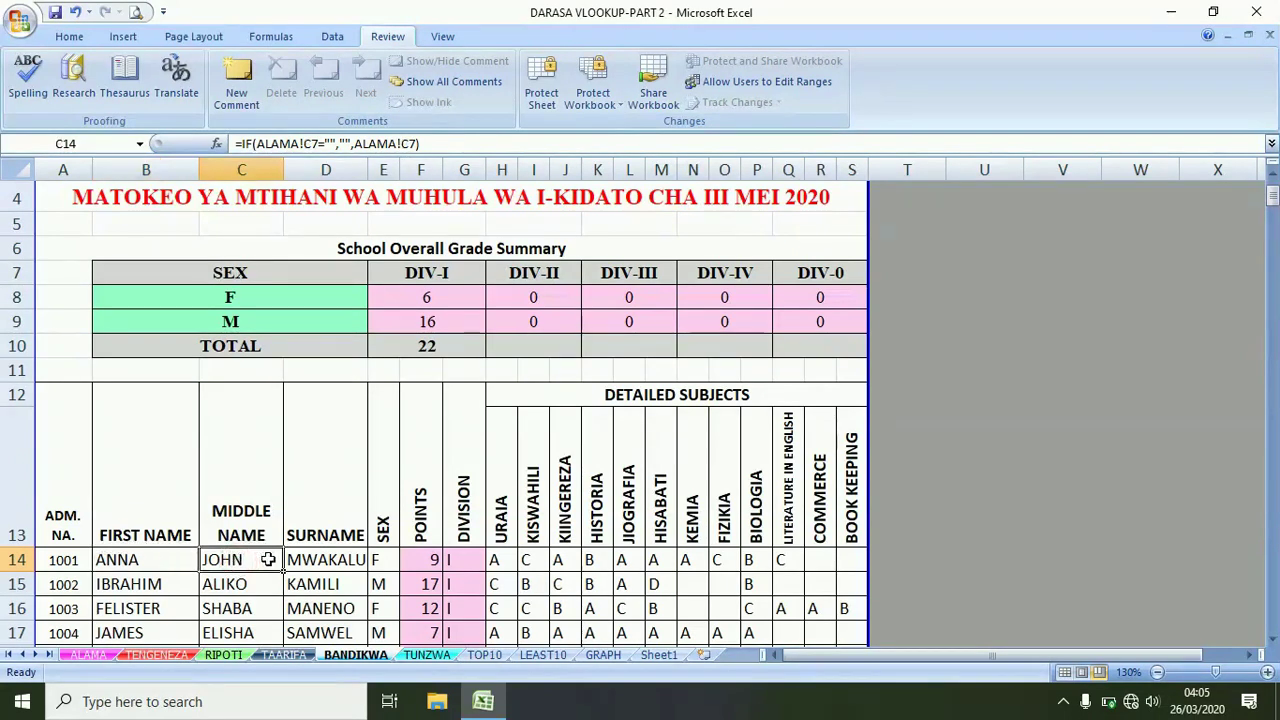
left_click(165, 560)
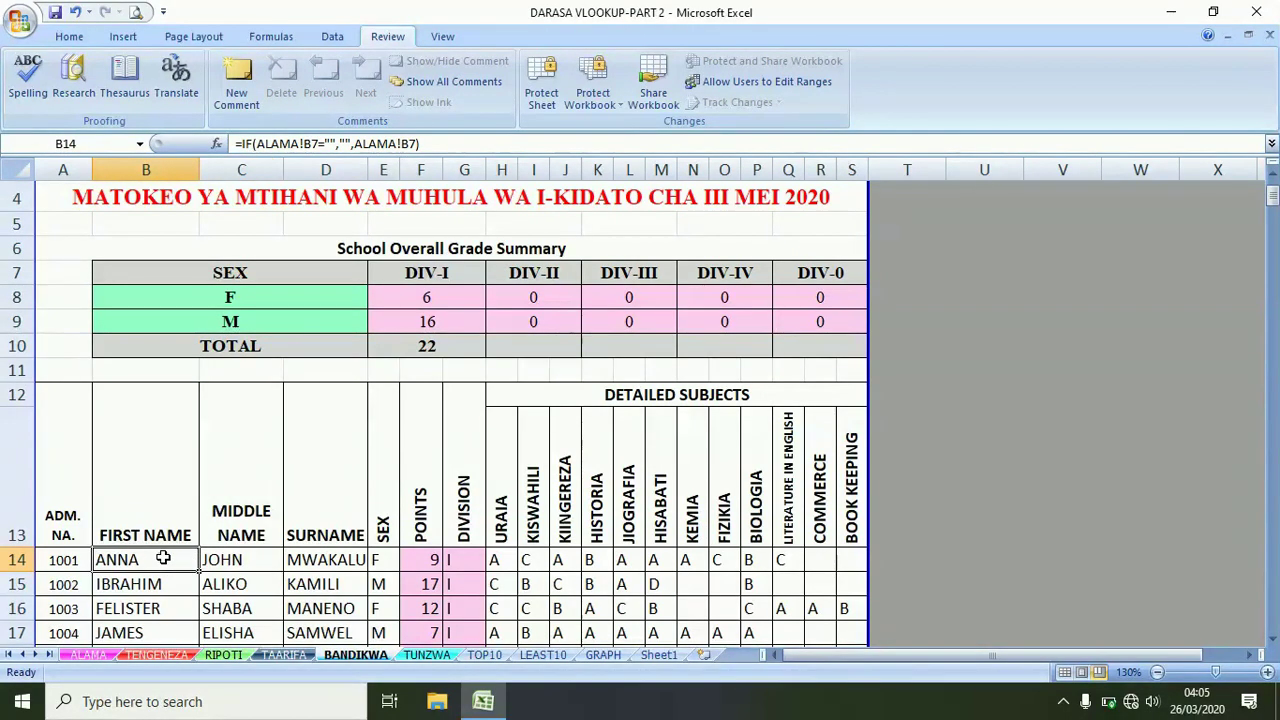
left_click(226, 560)
left_click(332, 560)
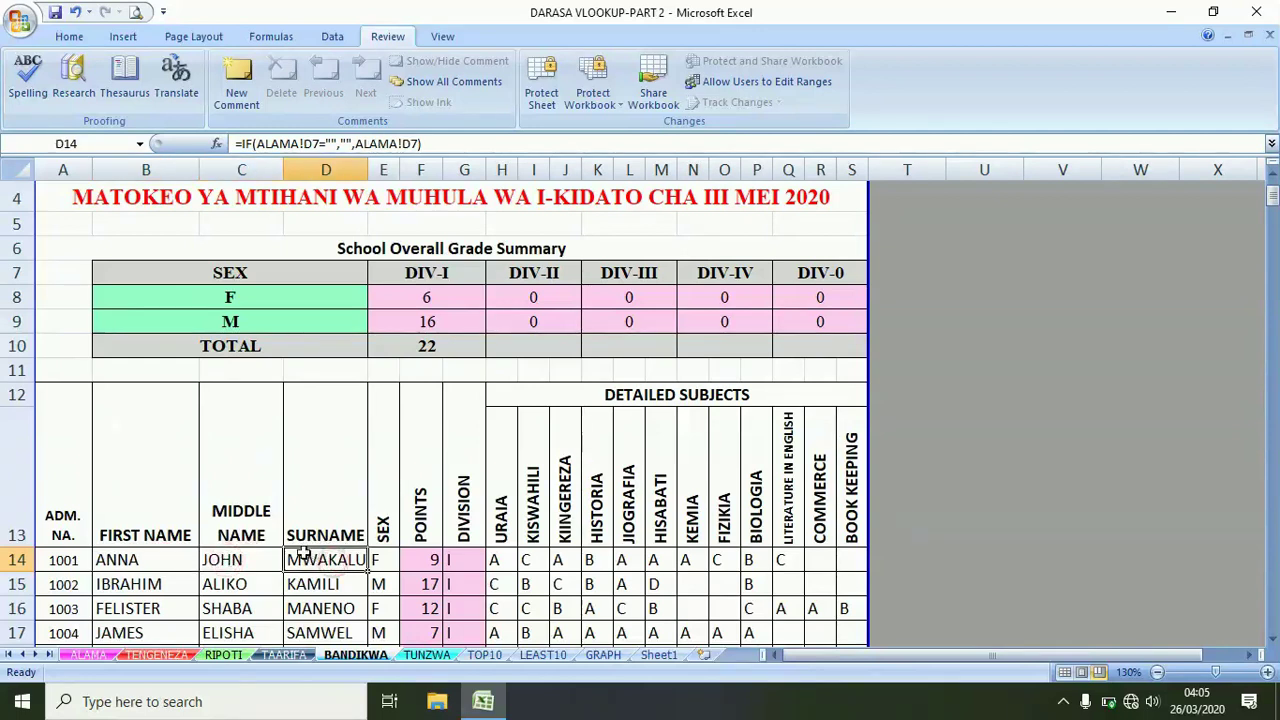
left_click(381, 558)
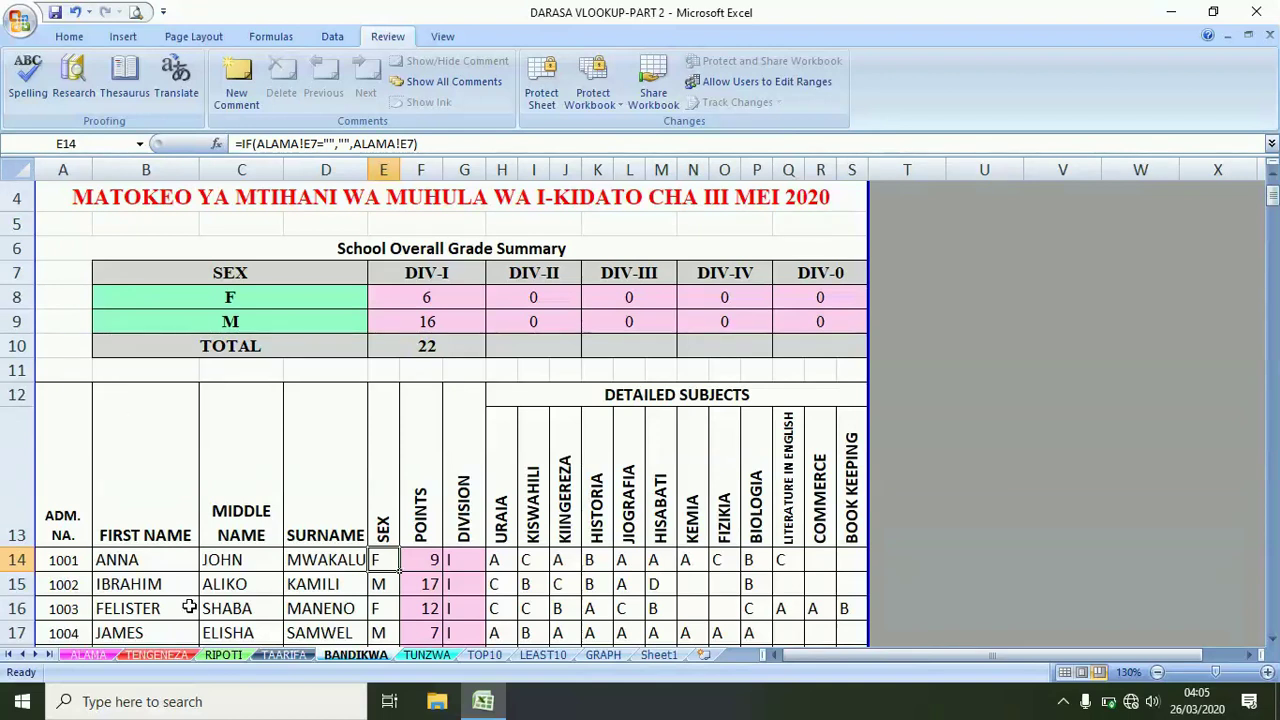
Compare the COUNTIFS formulas for female students under URAIA in the grade A and ABS rows, H315 and H325
left_click_drag(1273, 200, 1274, 590)
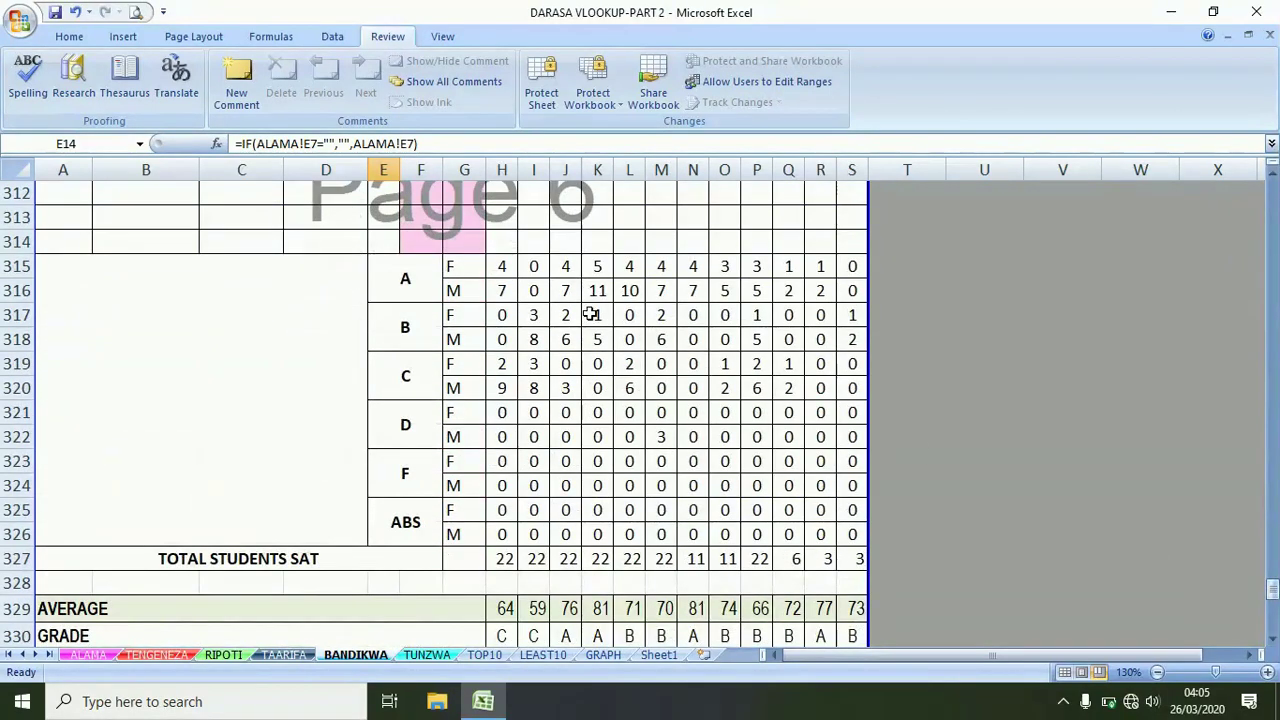
left_click(478, 272)
left_click(504, 268)
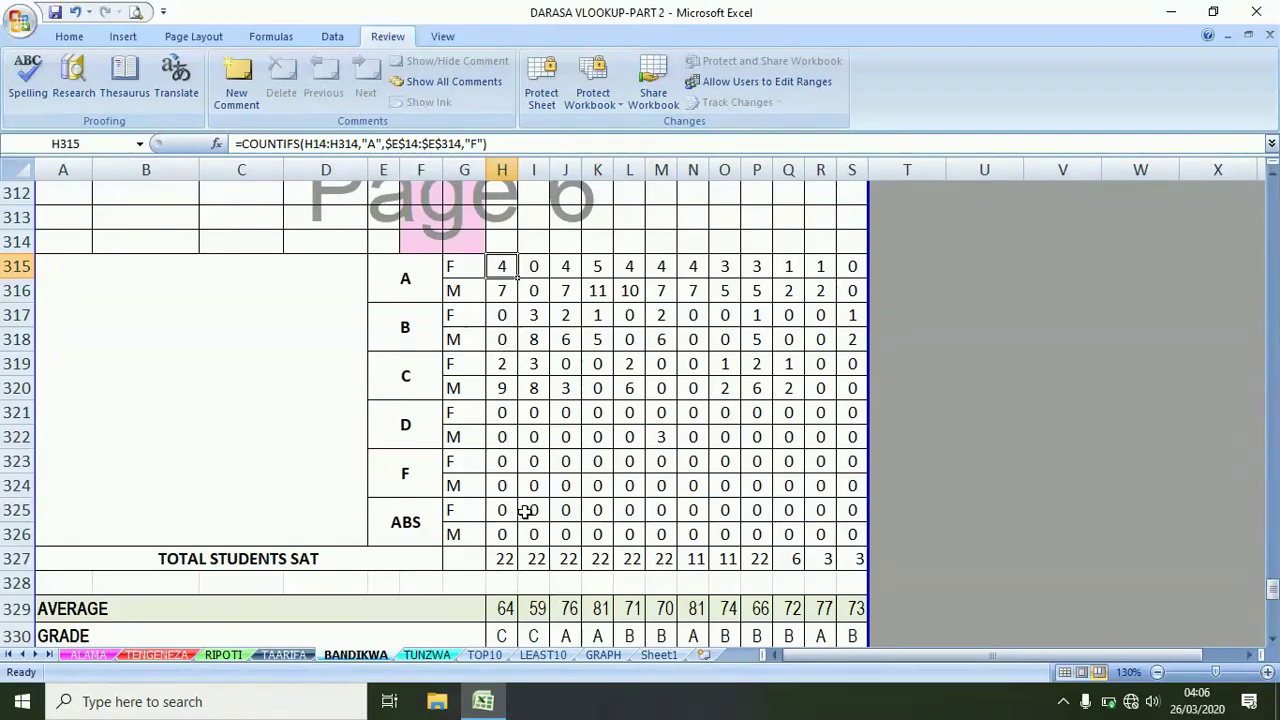
left_click(490, 514)
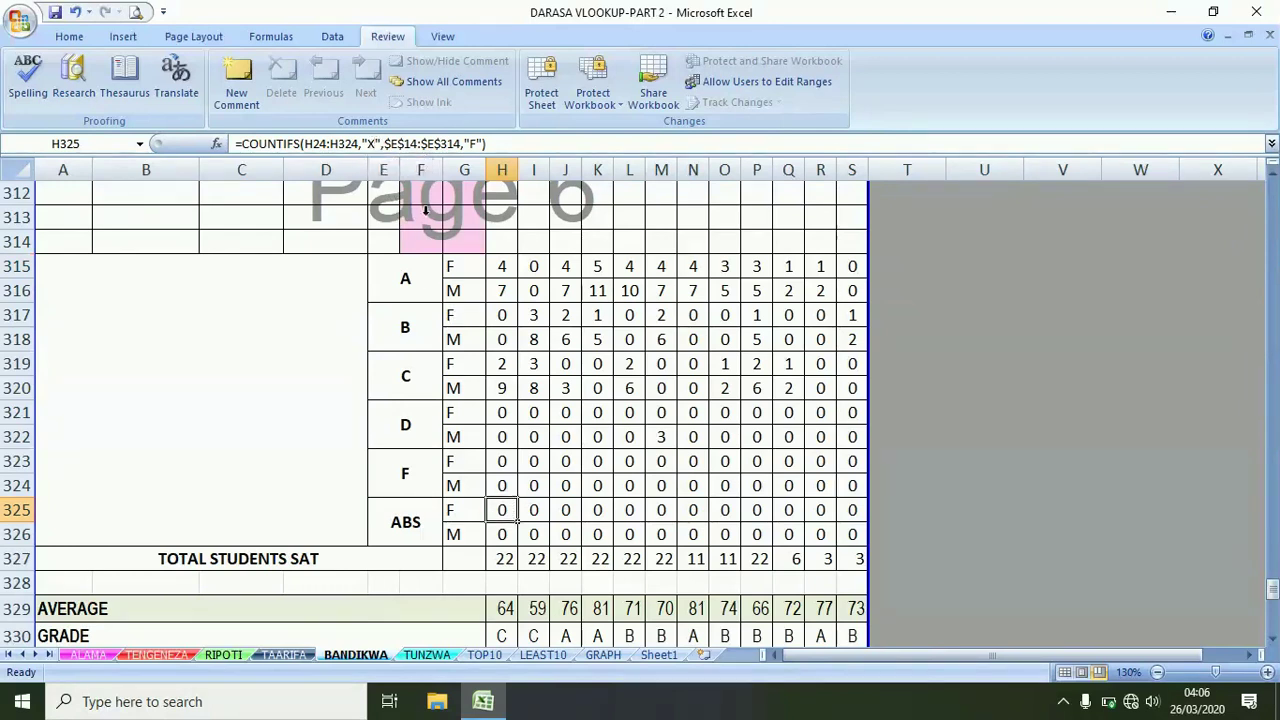
left_click(505, 267)
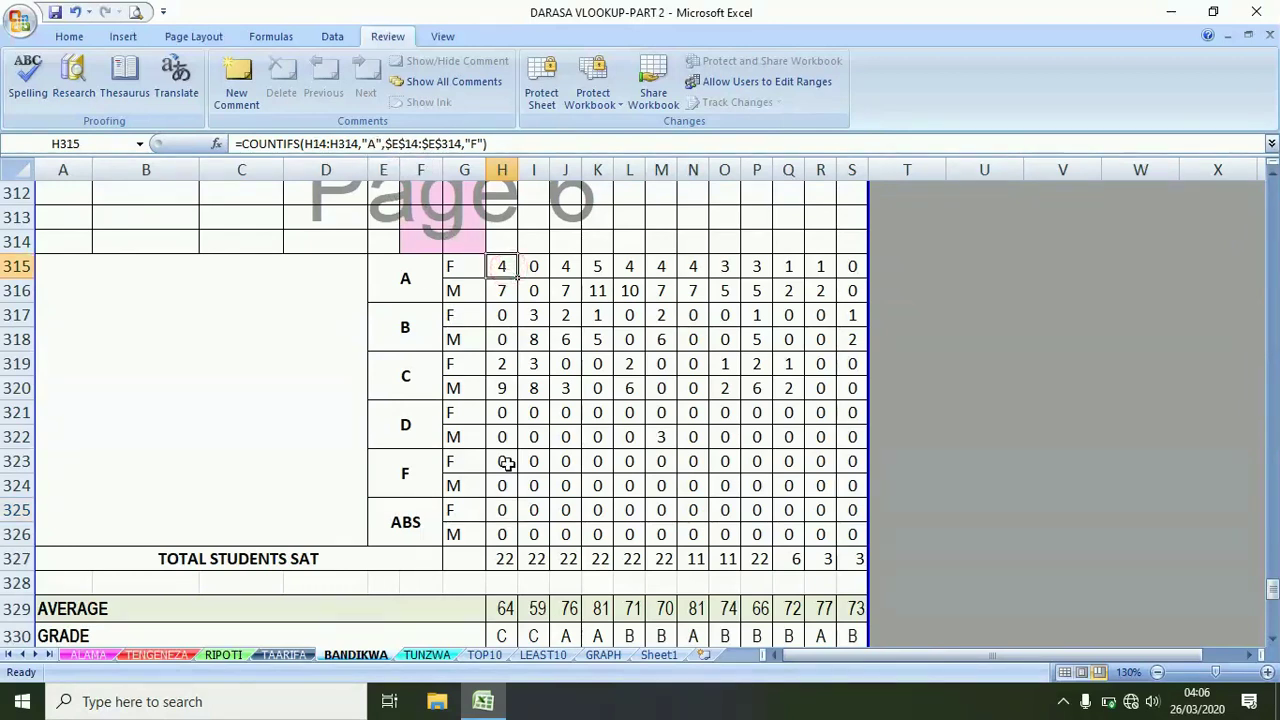
left_click(505, 513)
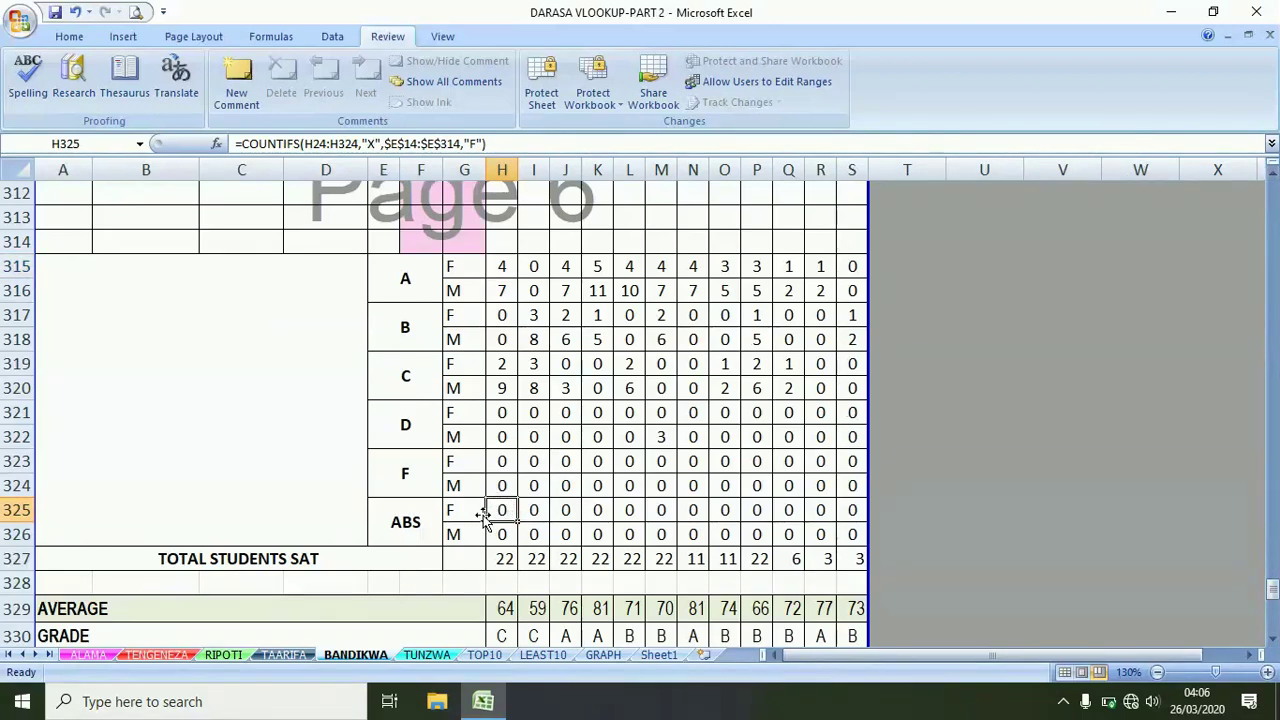
Inspect the IFERROR formulas in the PASS and AVERAGE rows under URAIA, cells H331 and H329
left_click_drag(1274, 598, 1275, 620)
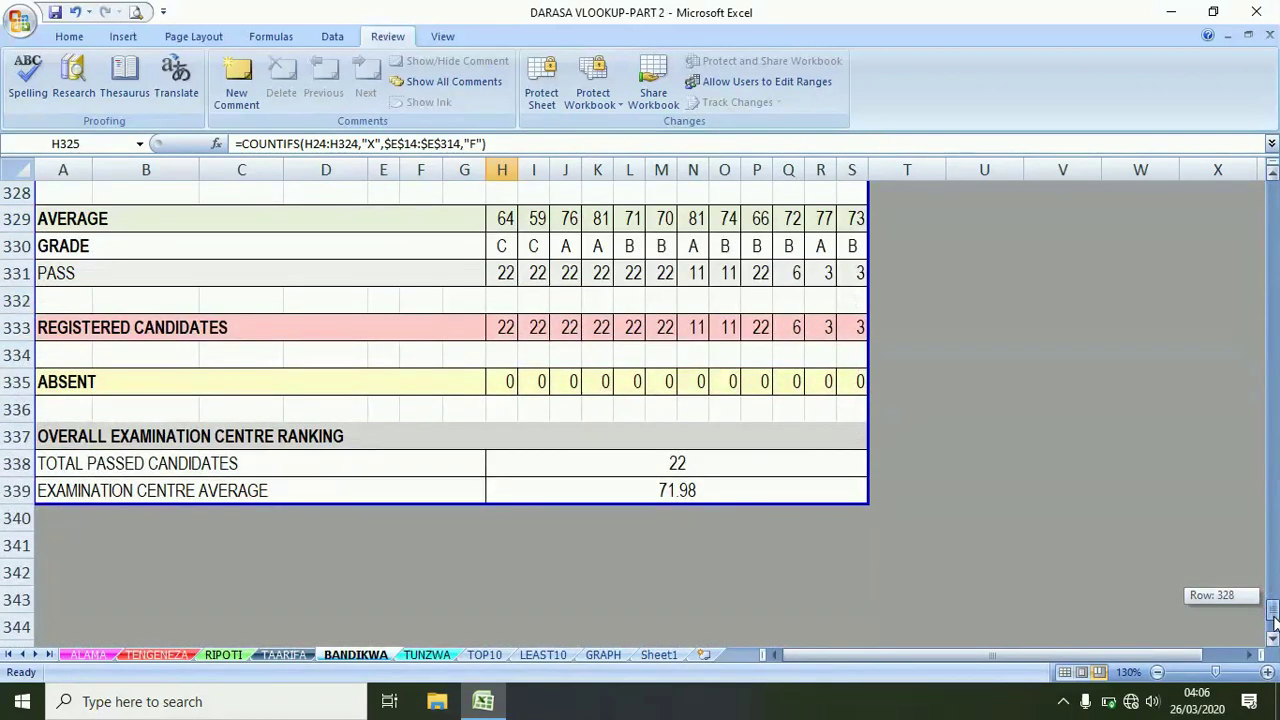
left_click_drag(1273, 622, 1273, 612)
left_click(508, 322)
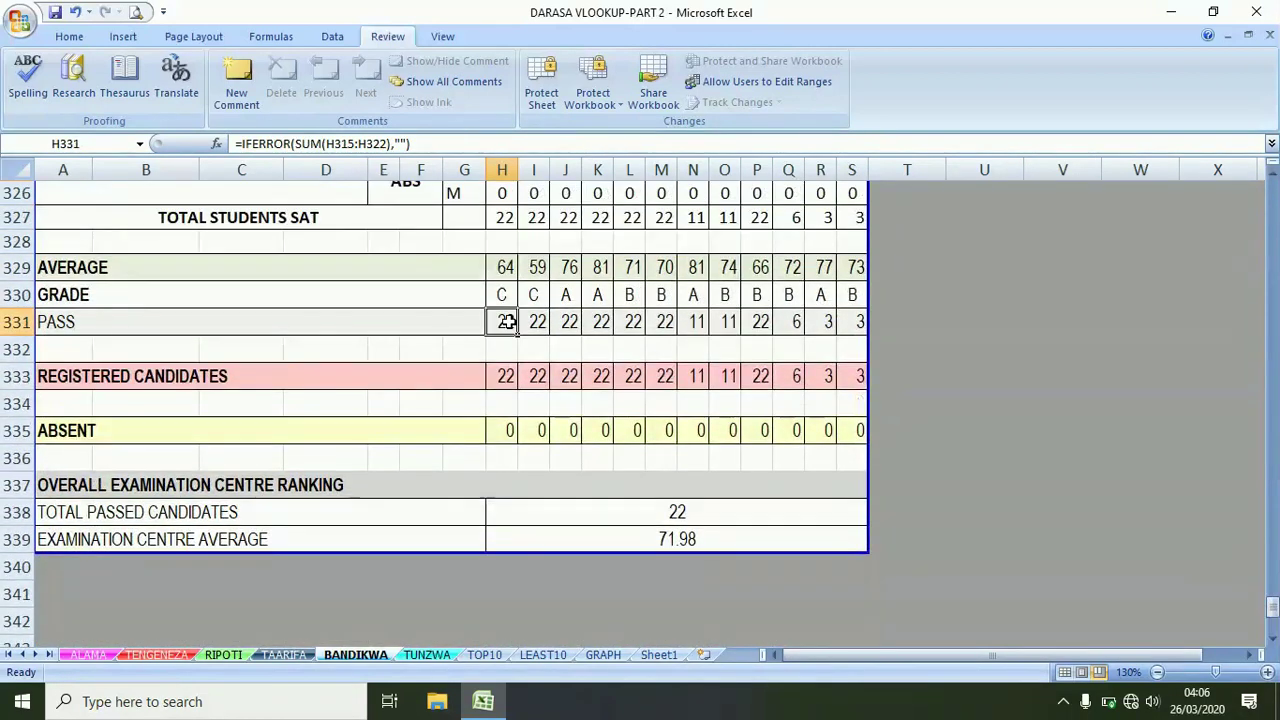
left_click(508, 269)
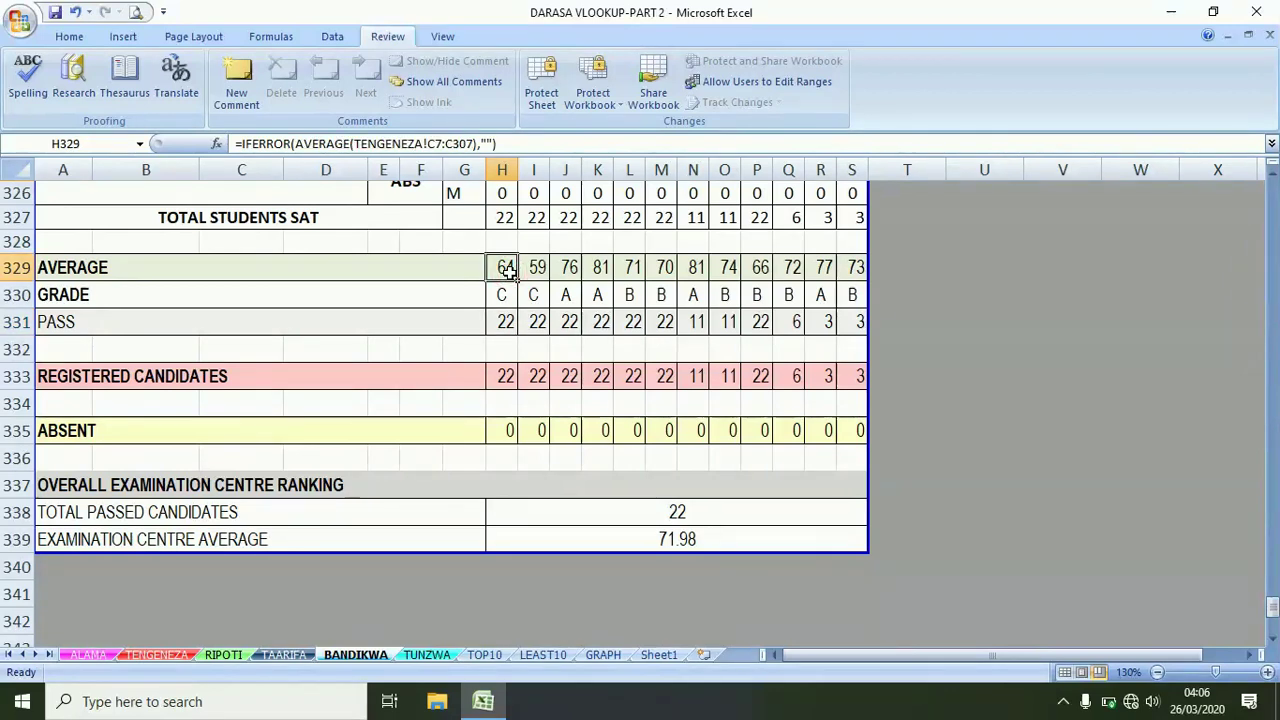
Trace the AVERAGE formula in H329 of BANDIKWA to the URAIA marks on TENGENEZA, starting at C7
left_click(1273, 176)
left_click(1273, 176)
left_click(1273, 176)
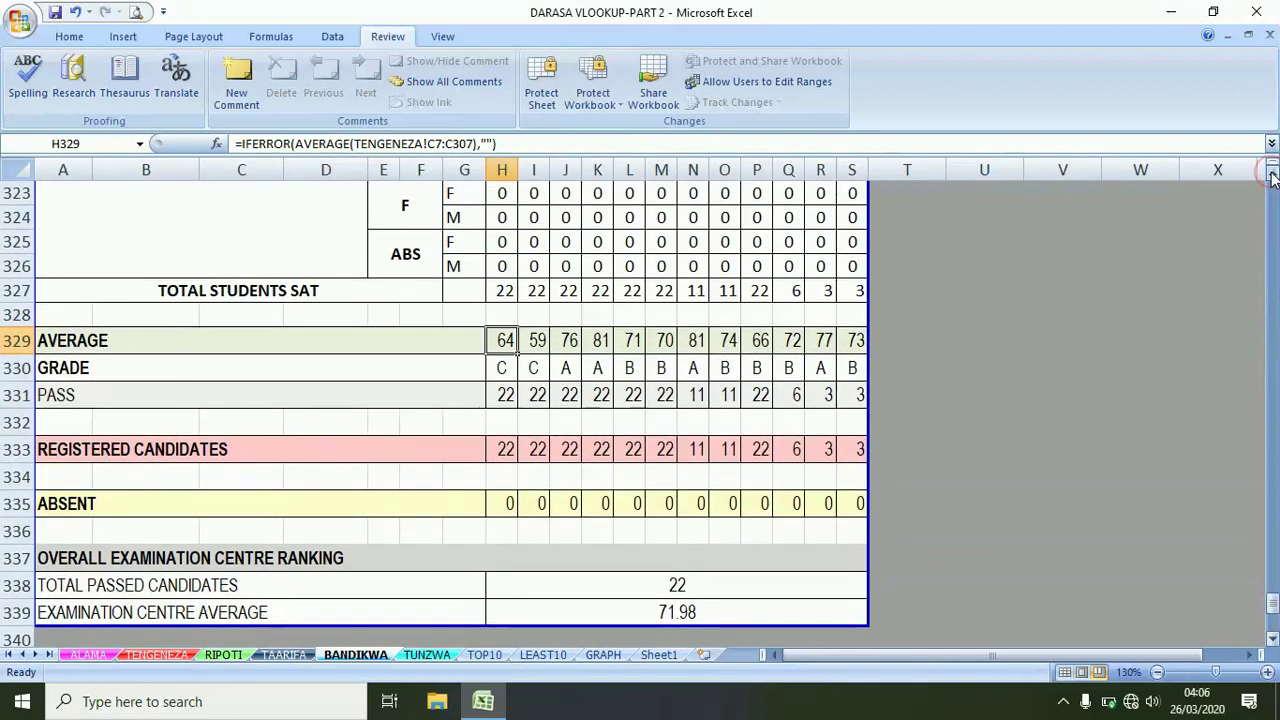
left_click(1273, 176)
left_click(1273, 176)
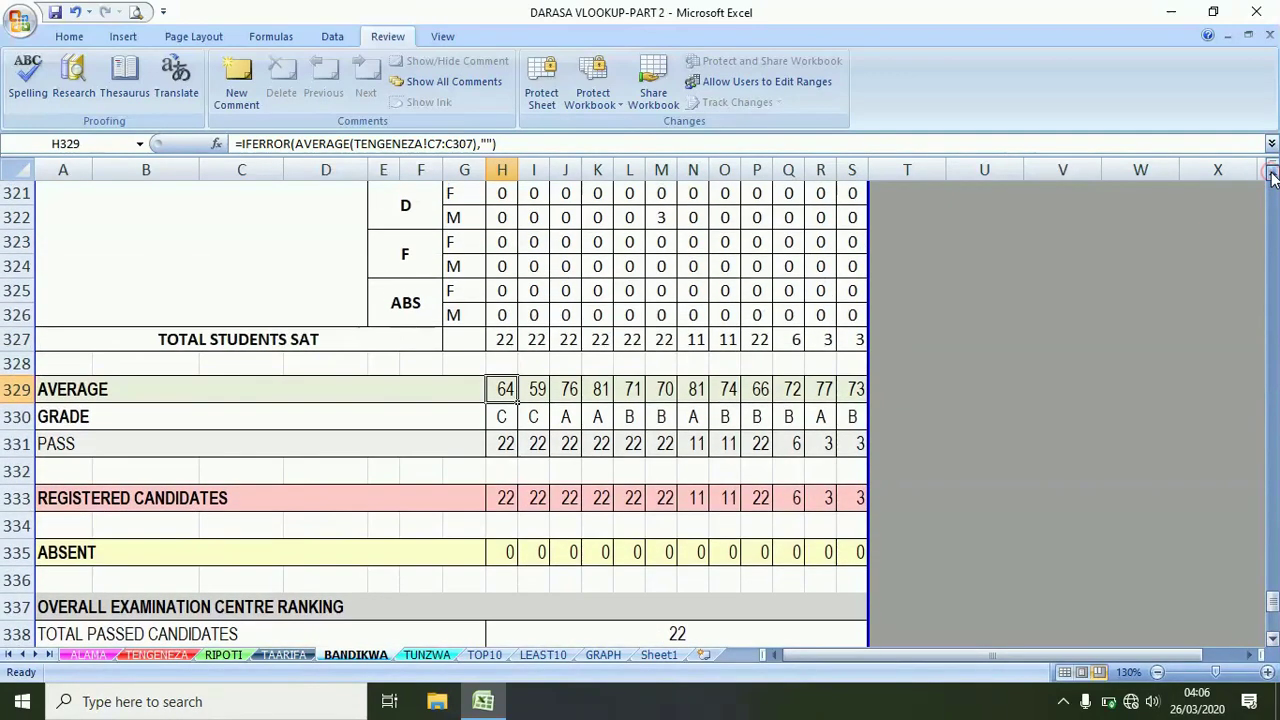
left_click(1273, 176)
left_click(1273, 176)
left_click(1273, 176)
left_click(1273, 176)
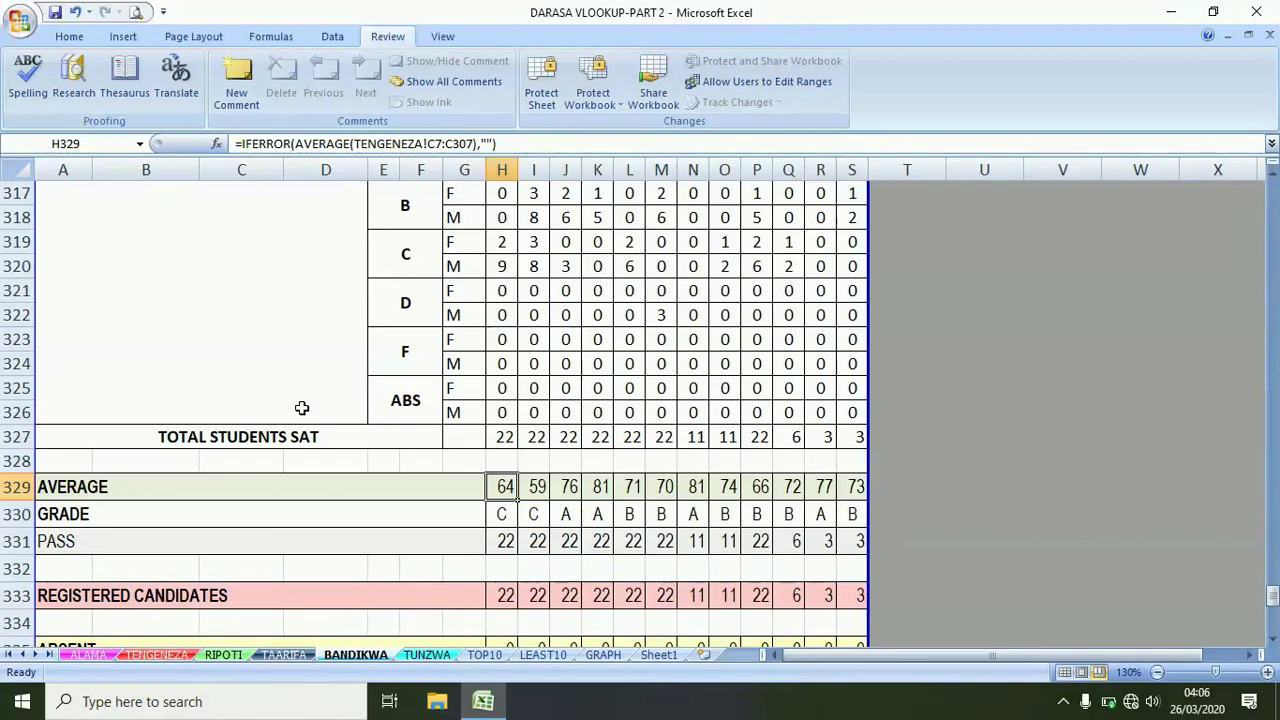
left_click(170, 658)
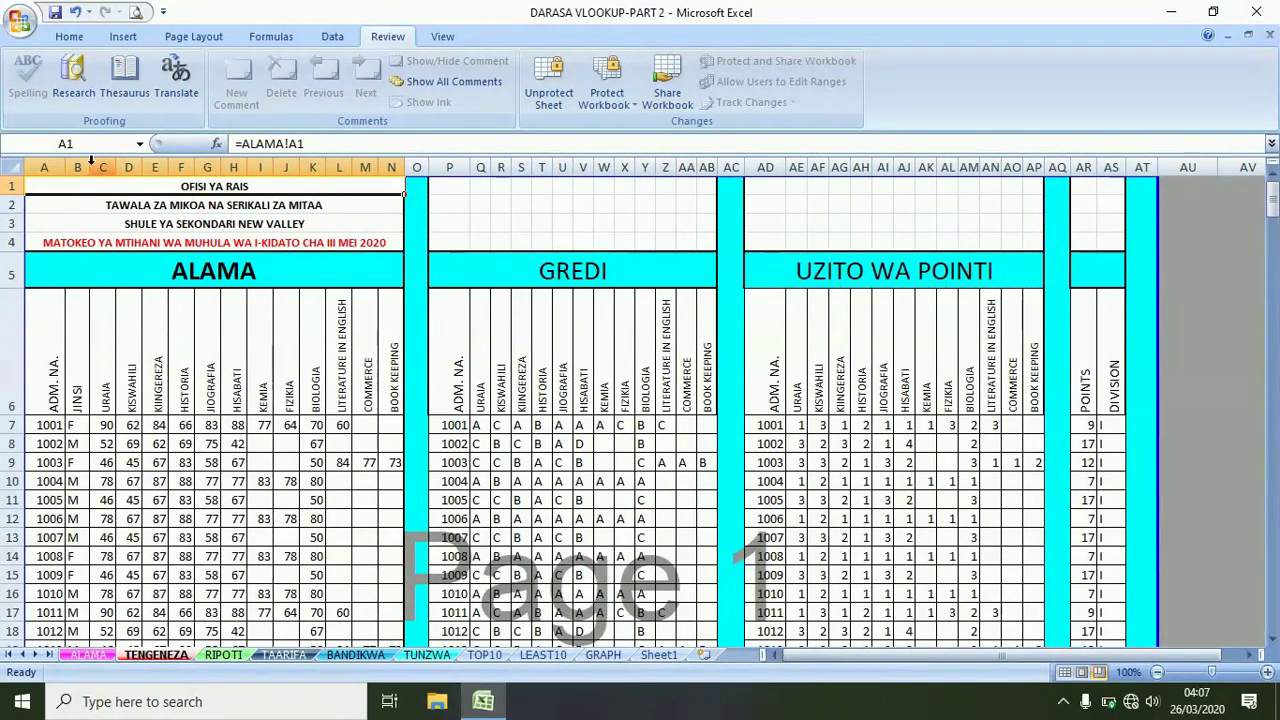
left_click(104, 428)
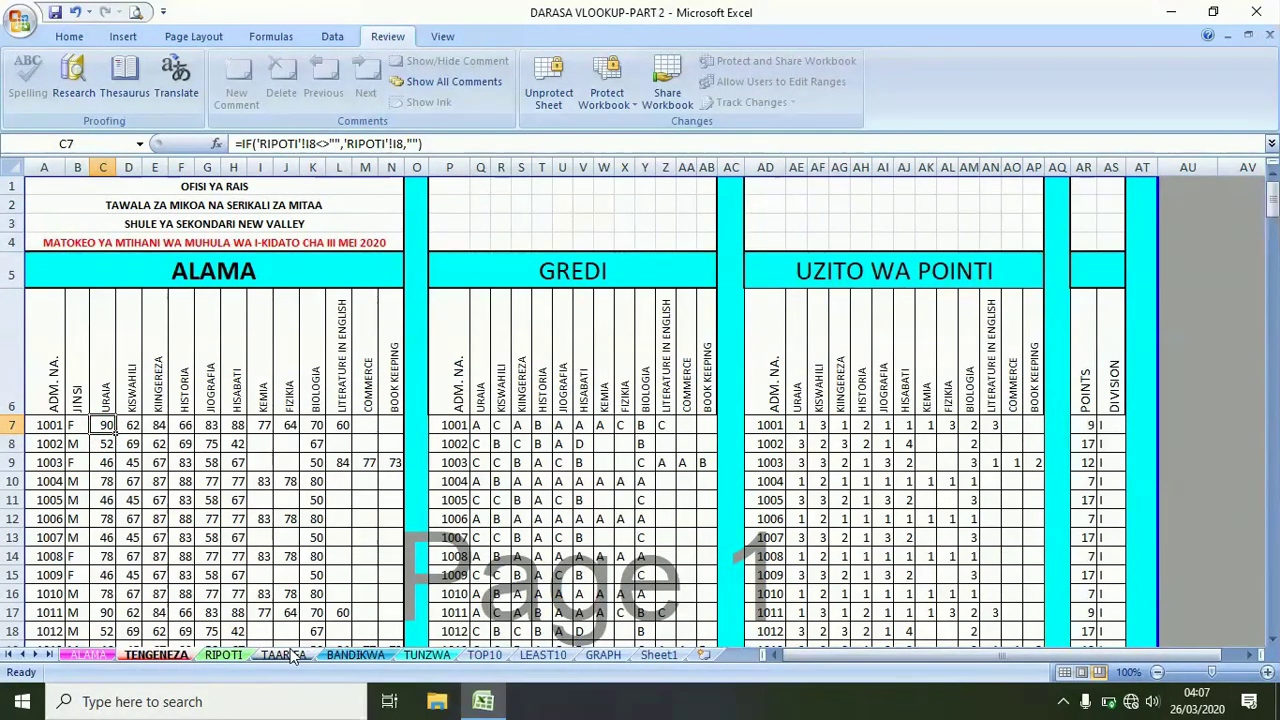
left_click(356, 655)
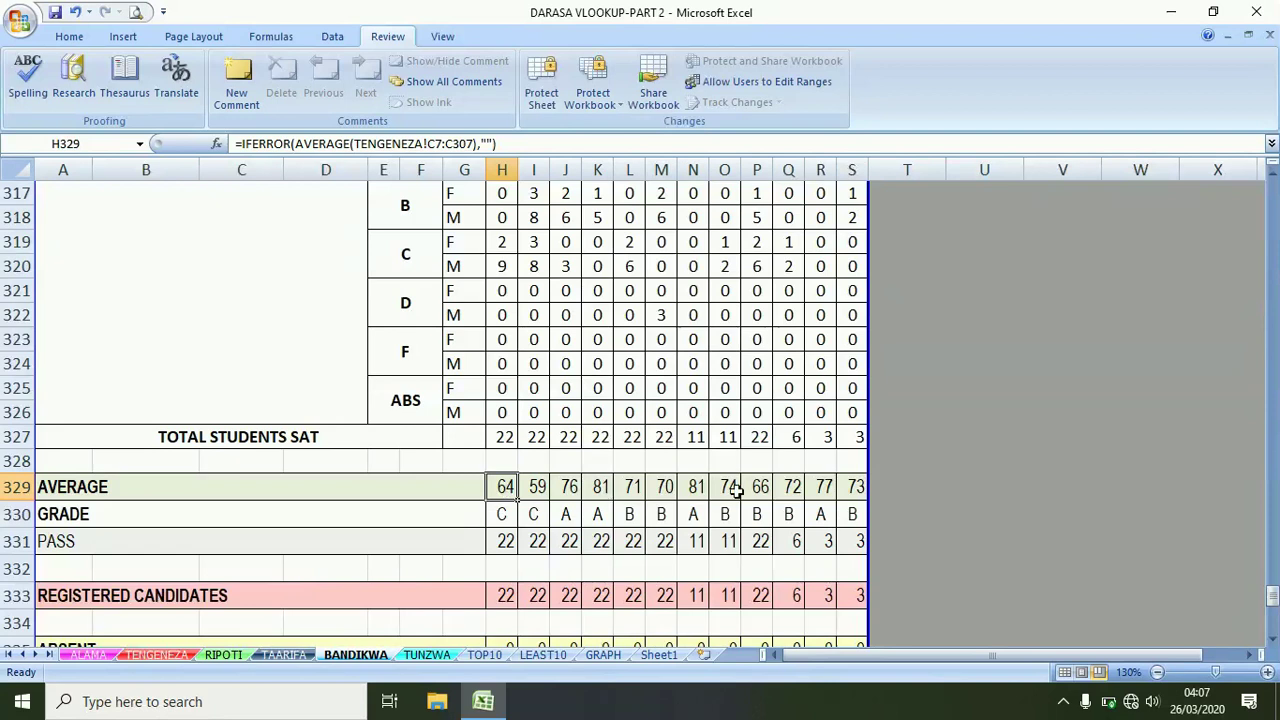
Compare the SUM ranges of PASS and REGISTERED CANDIDATES in H331 and H333, and select the EXAMINATION CENTRE AVERAGE cell
left_click(502, 541)
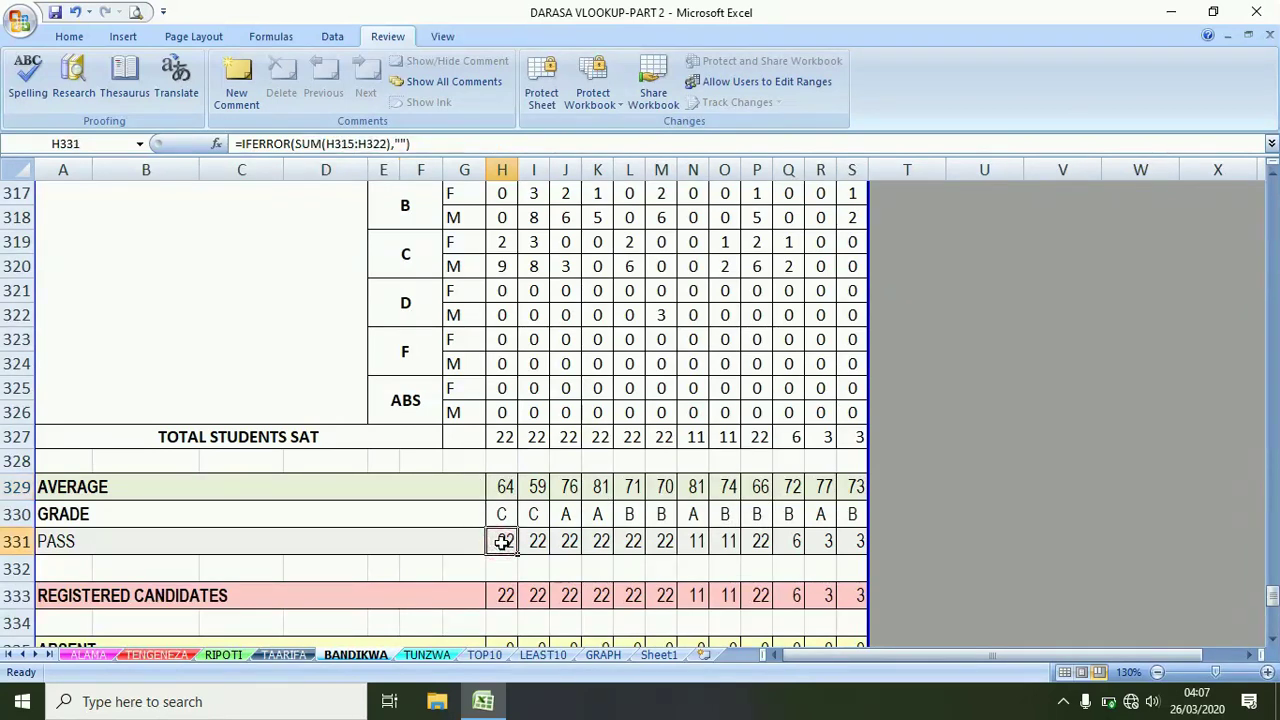
left_click(508, 597)
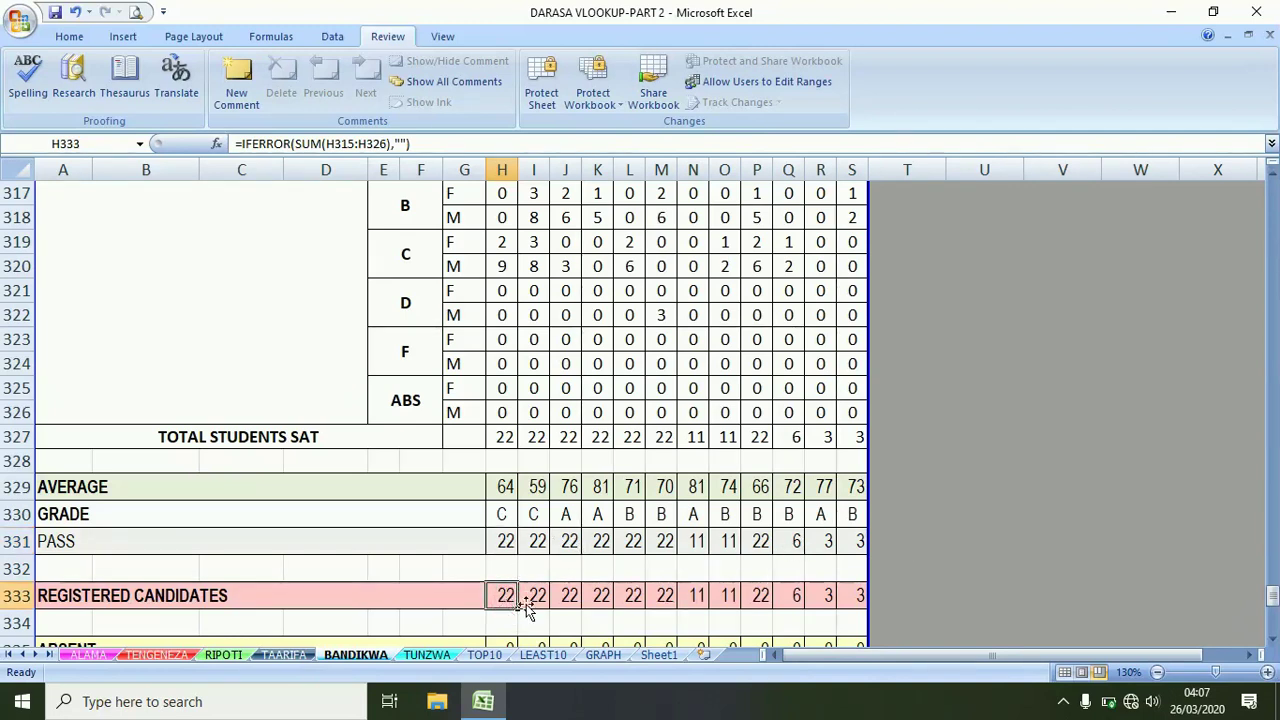
left_click(1272, 638)
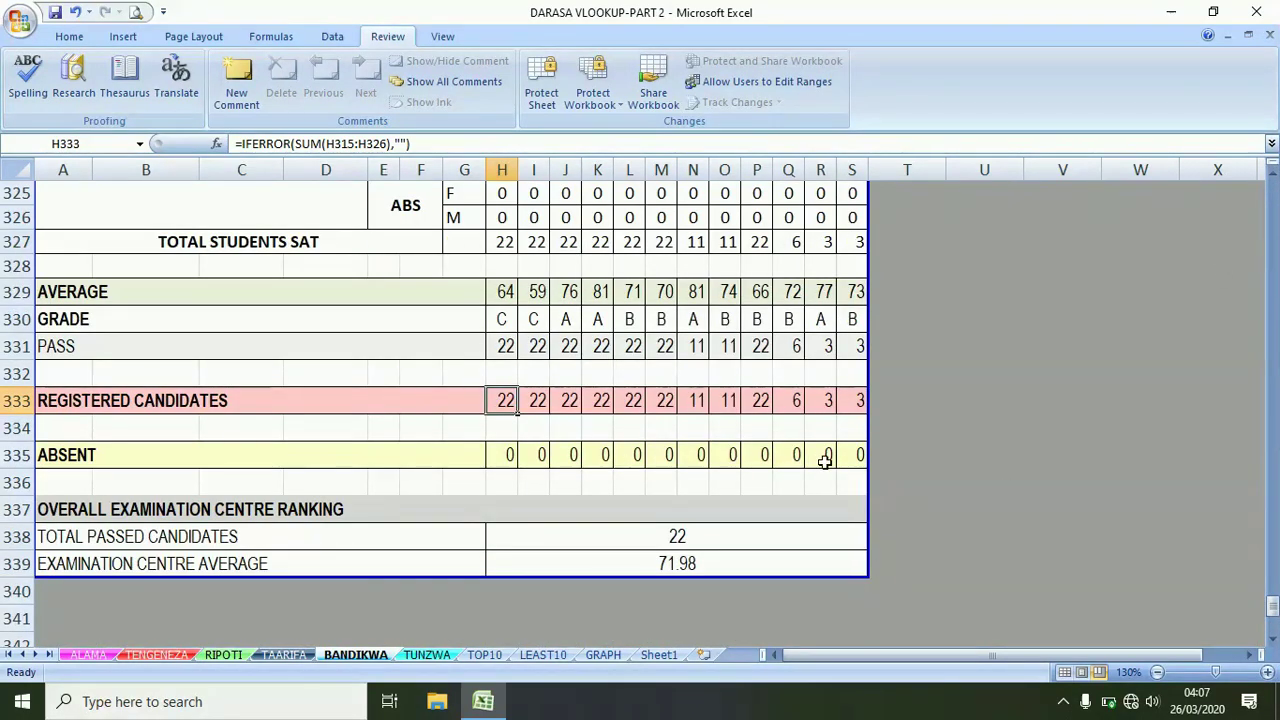
left_click(727, 563)
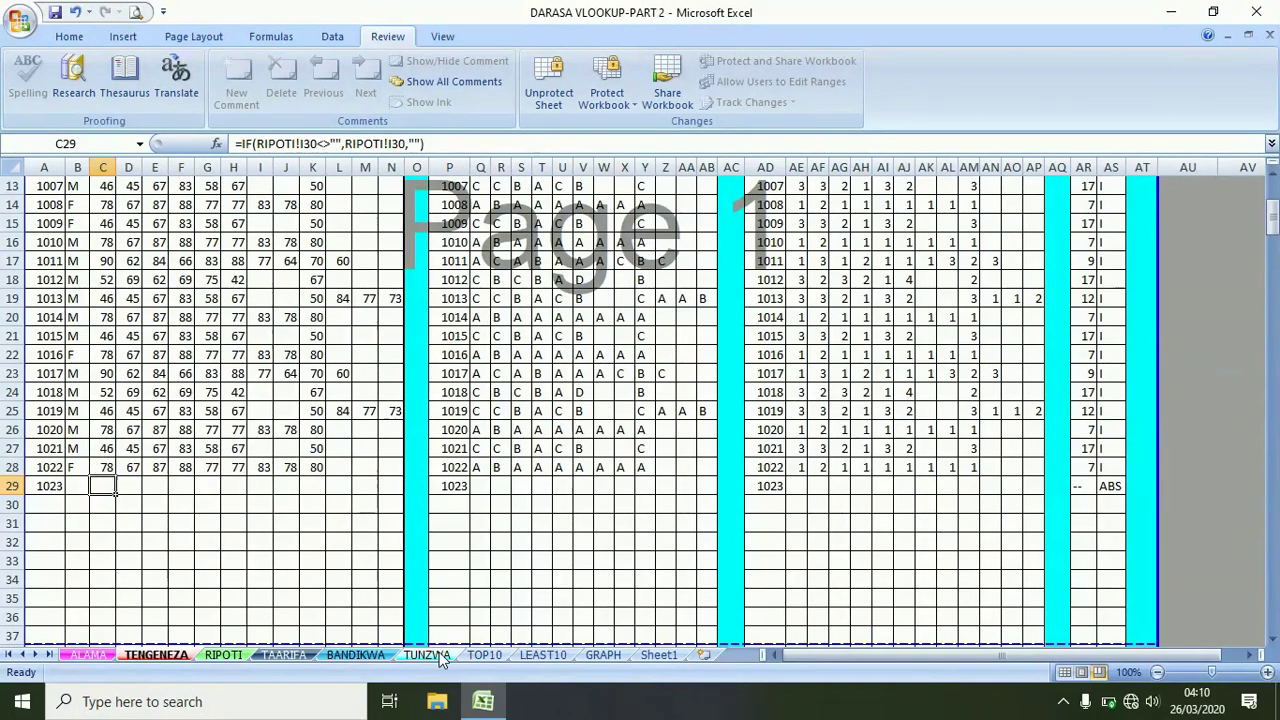
Compare the TUNZWA sheet with BANDIKWA and inspect the URAIA marks formula in H7 of TUNZWA
left_click(427, 654)
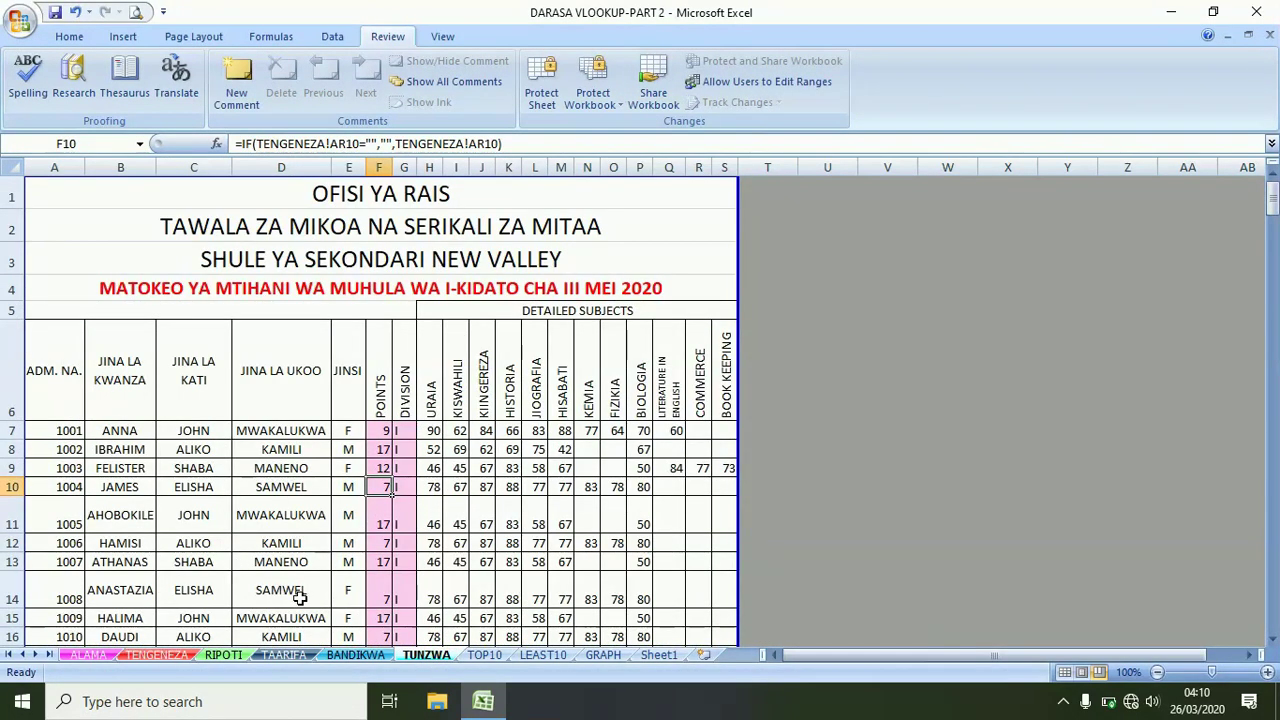
left_click(355, 654)
left_click(427, 654)
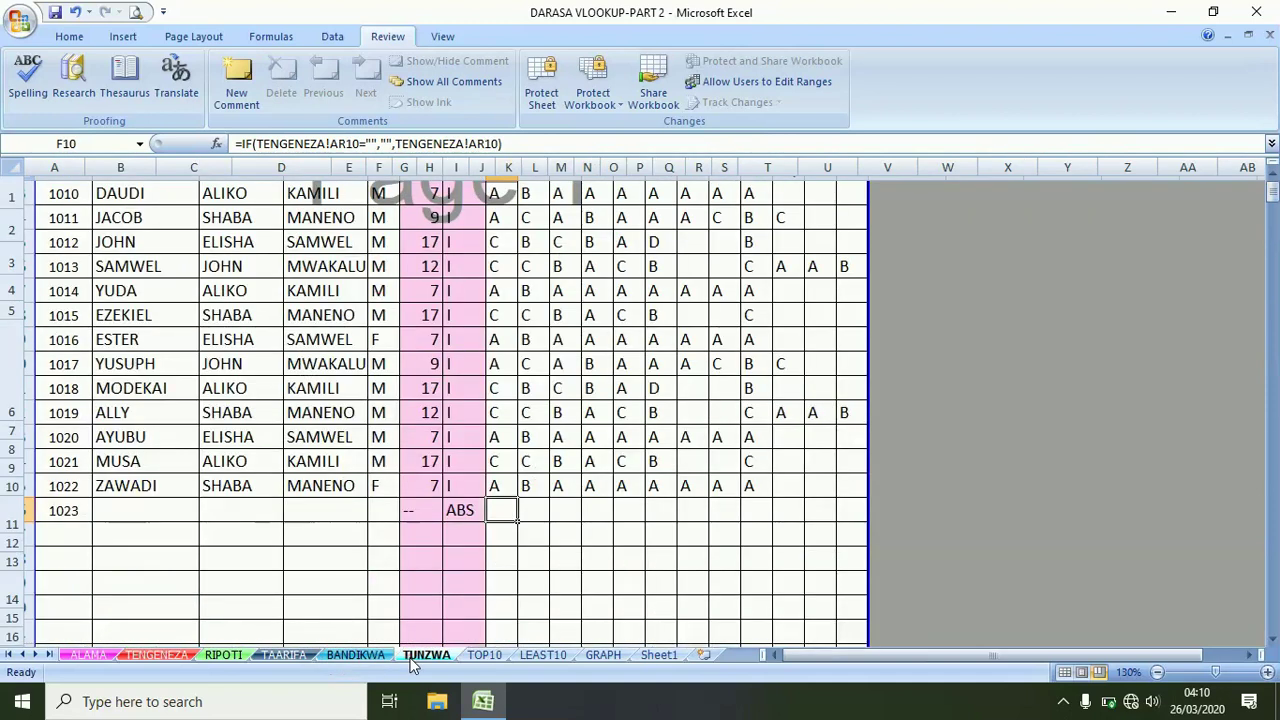
left_click(435, 431)
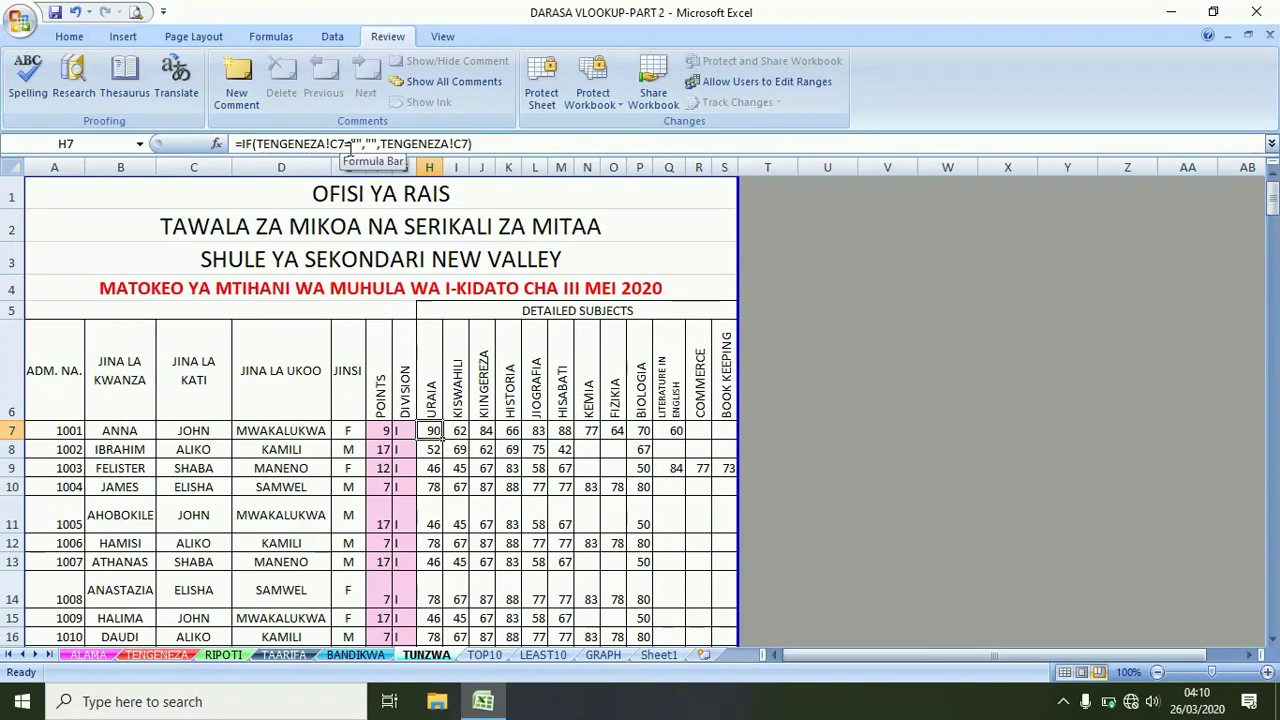
Compare the grades on BANDIKWA with the marks on TUNZWA, and view their source tables ALAMA and GREDI on TENGENEZA
left_click(375, 652)
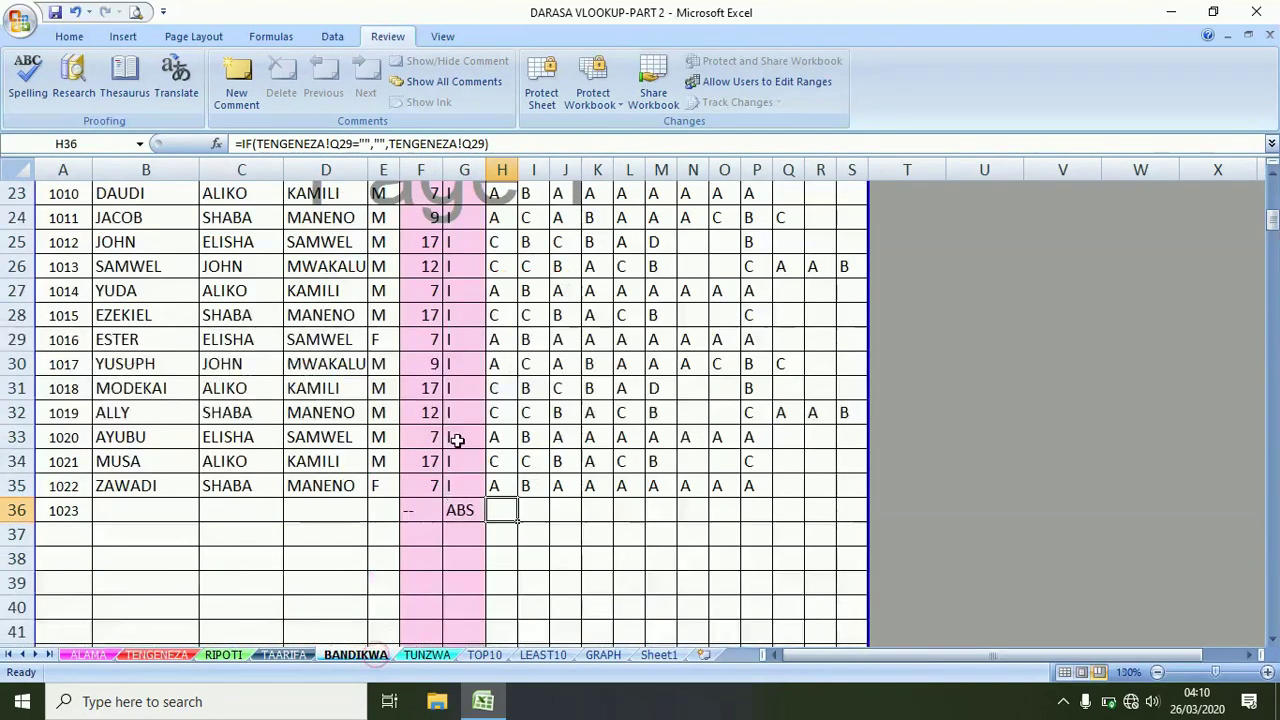
left_click(532, 337)
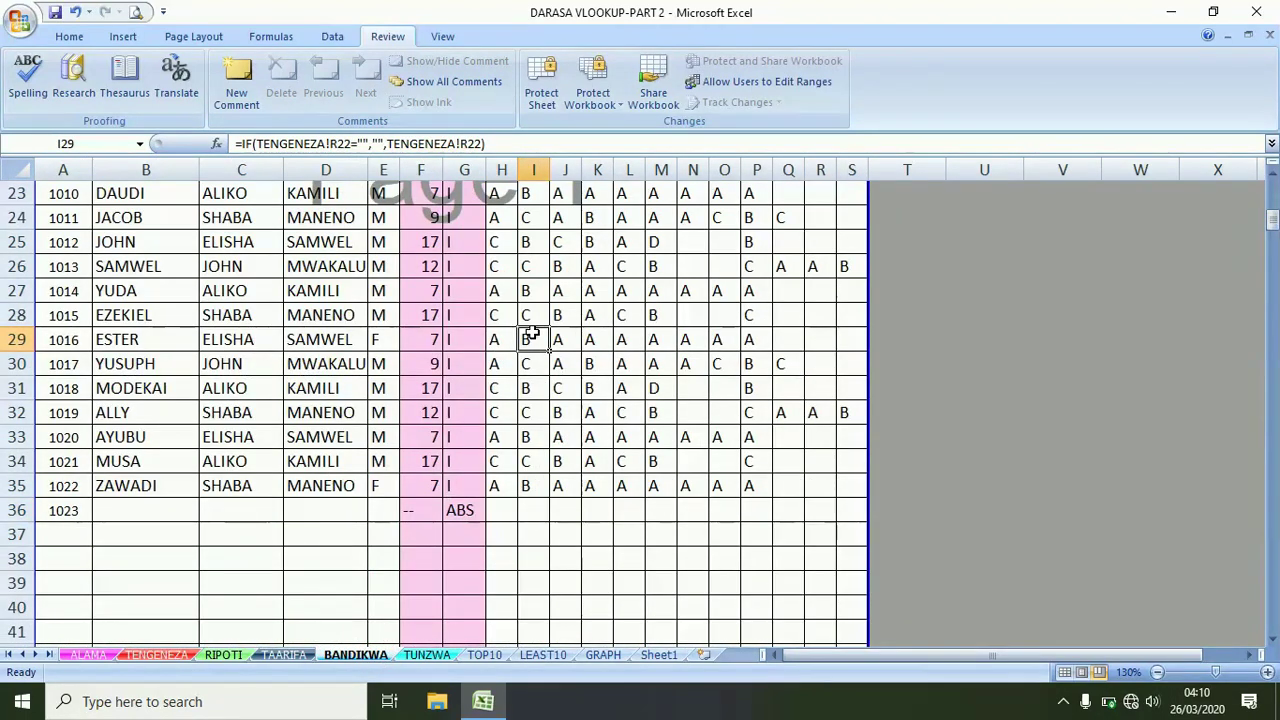
left_click(427, 655)
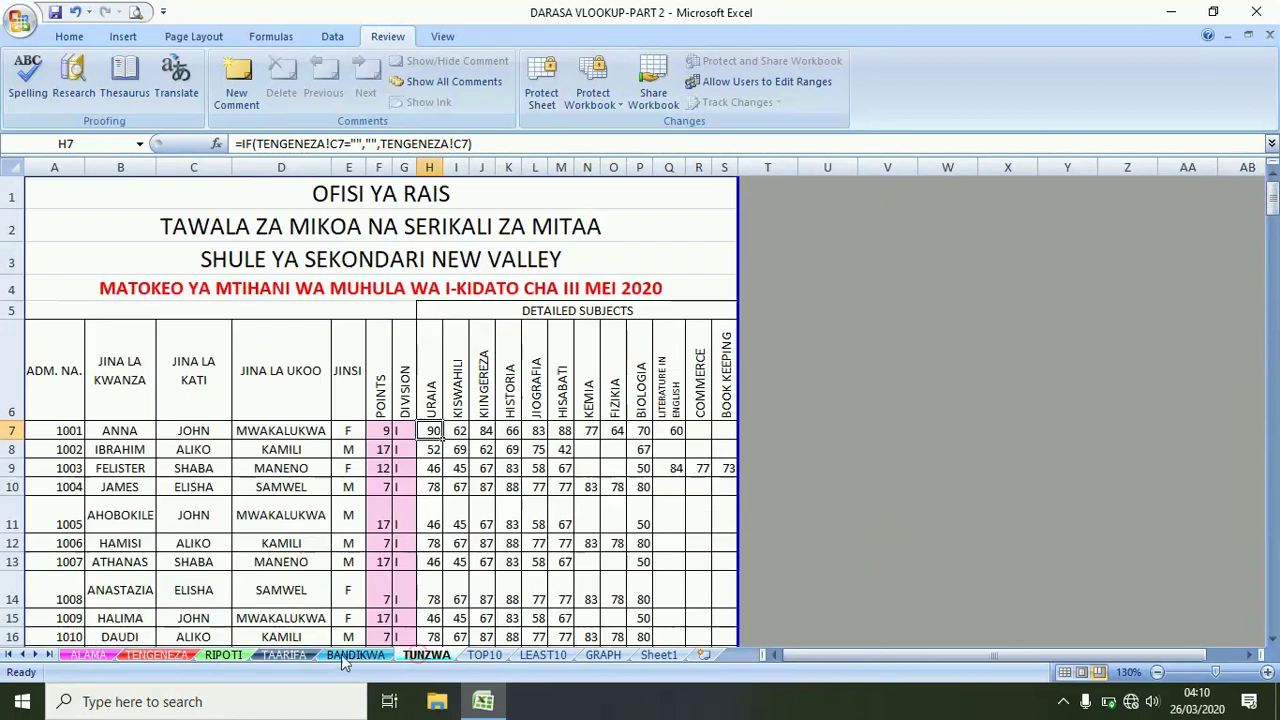
left_click(156, 655)
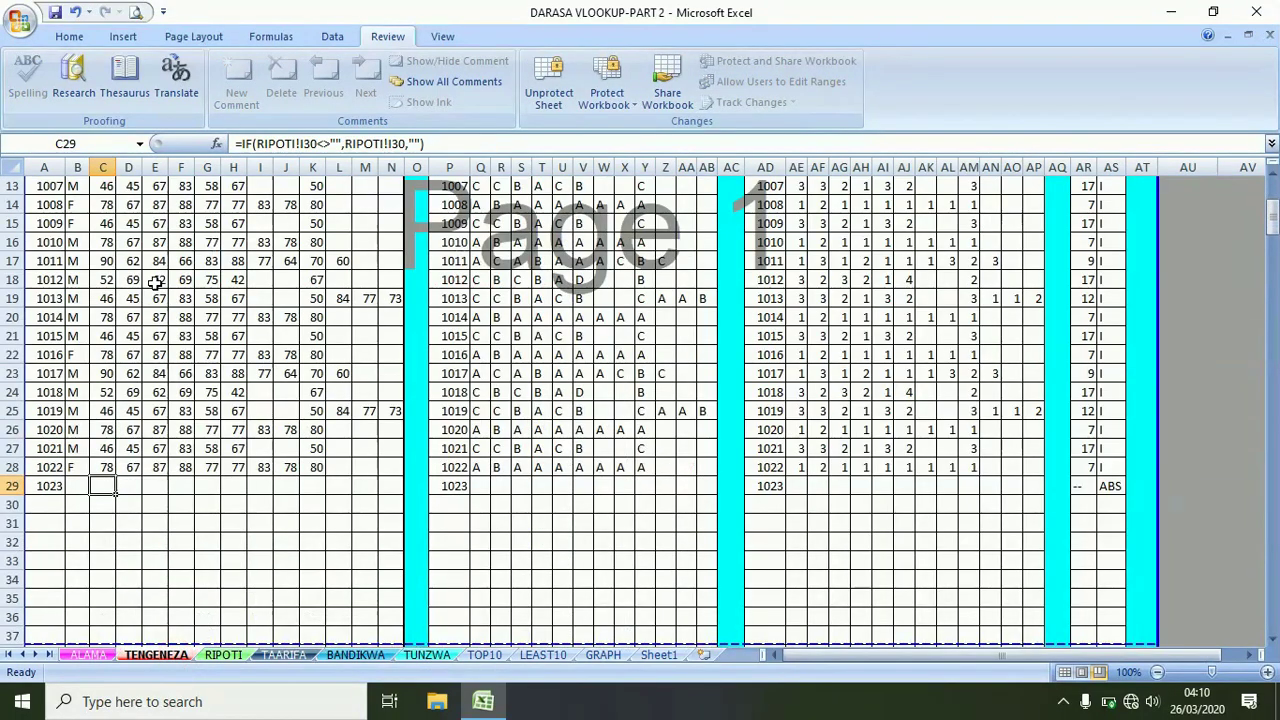
scroll(160, 290, "up", 4)
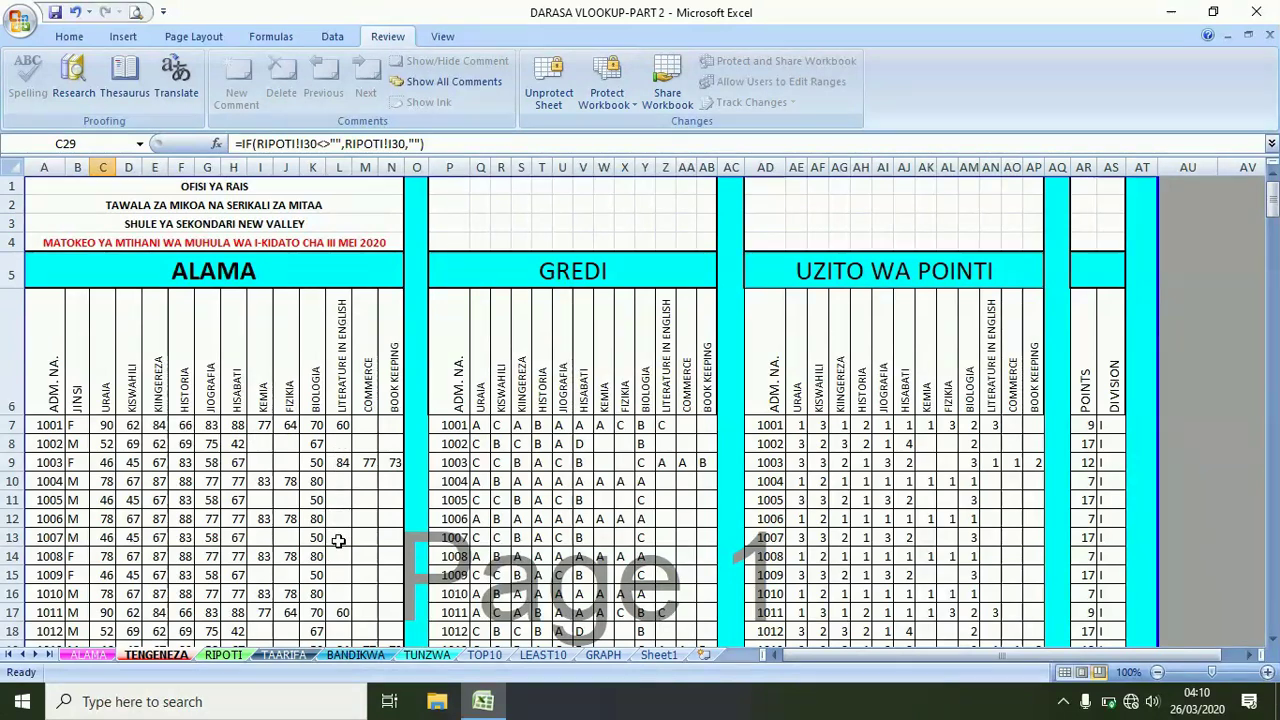
left_click(427, 655)
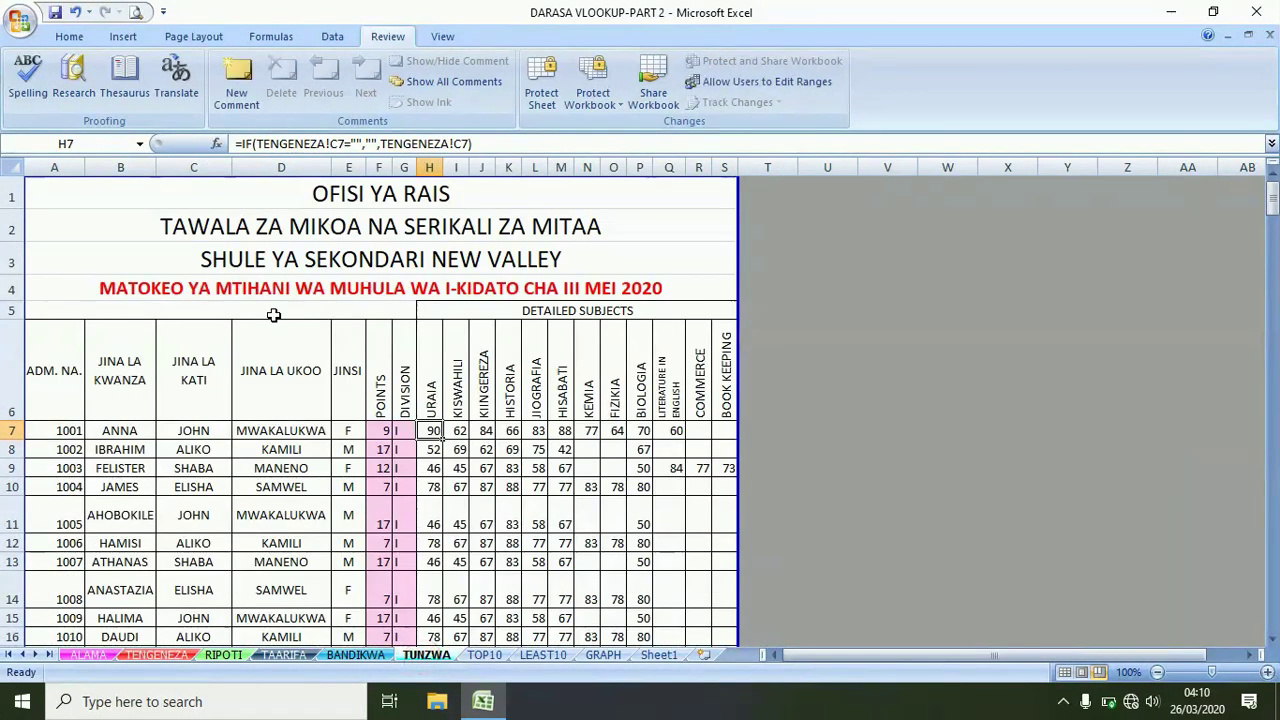
left_click(483, 655)
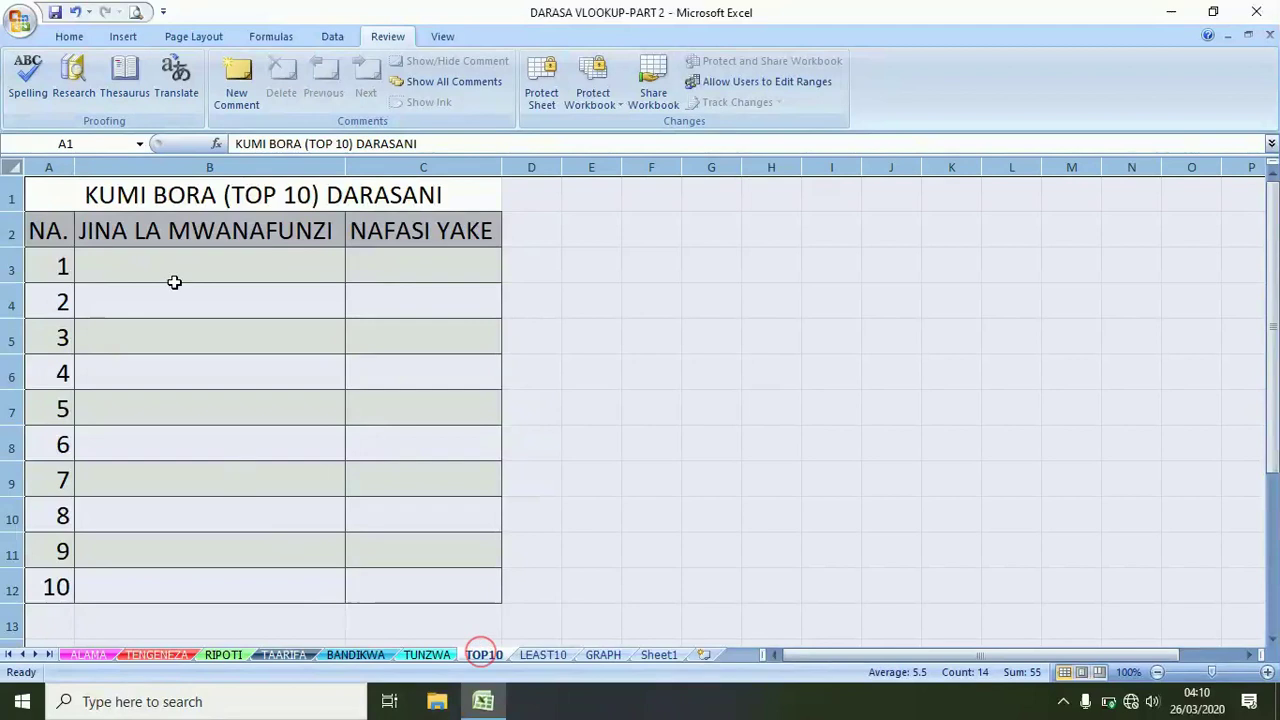
left_click(368, 256)
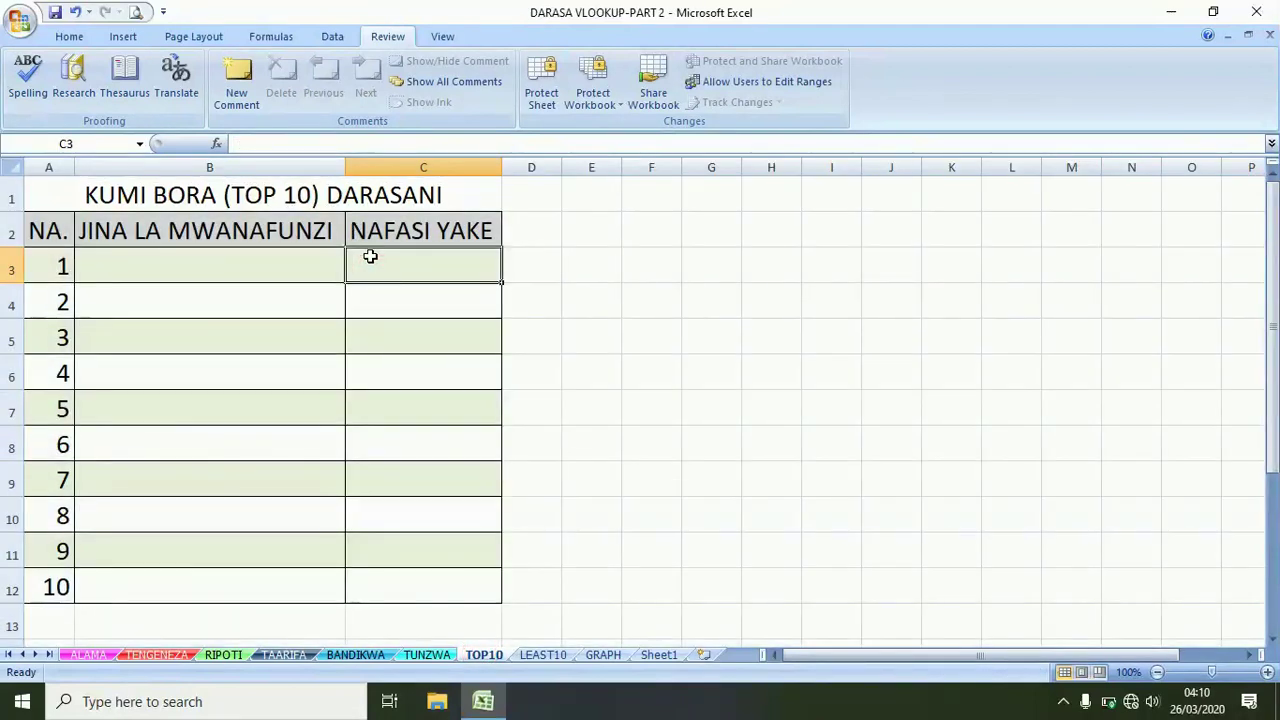
type("=")
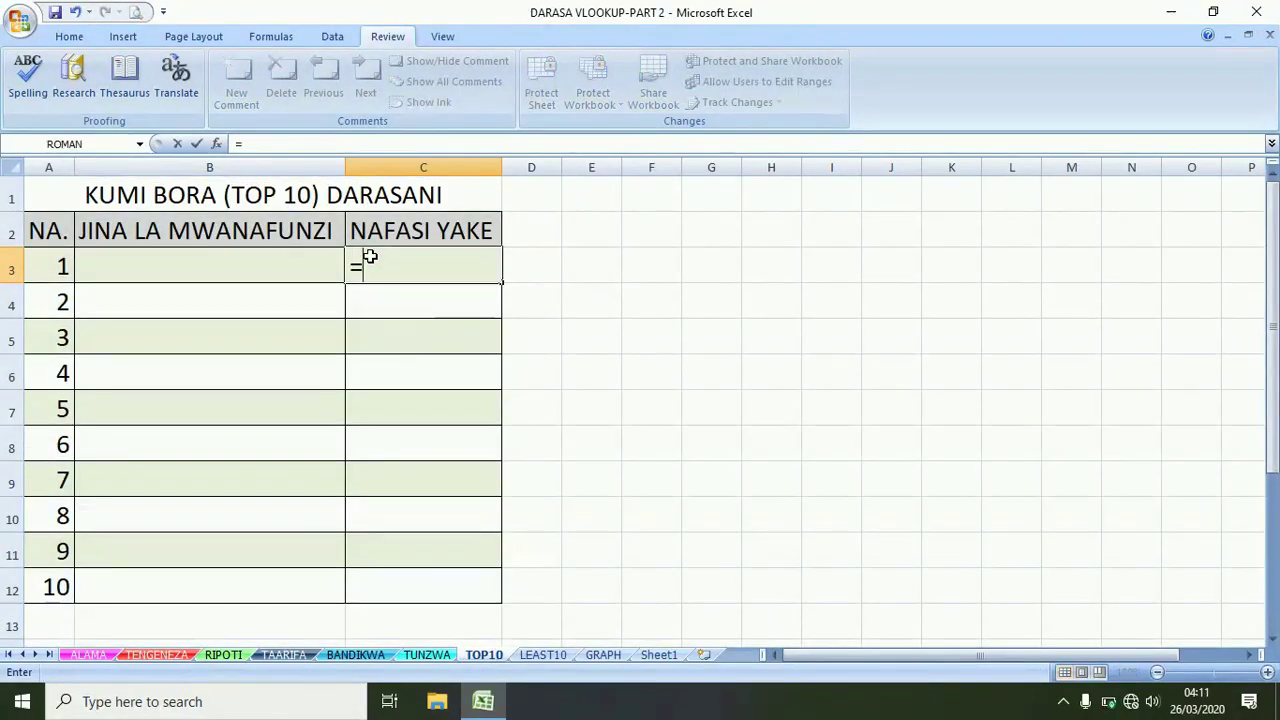
key("BackSpace")
left_click(544, 298)
left_click(460, 266)
left_click(452, 580, "shift")
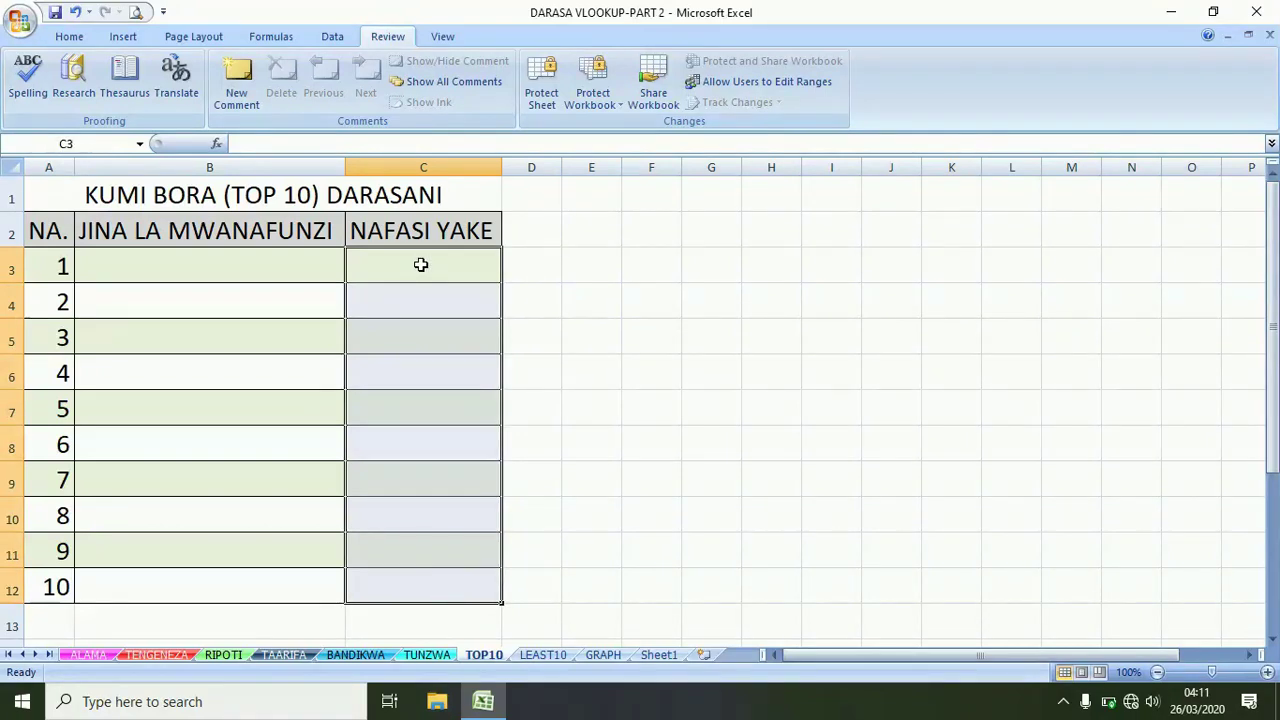
left_click(381, 145)
type("=S")
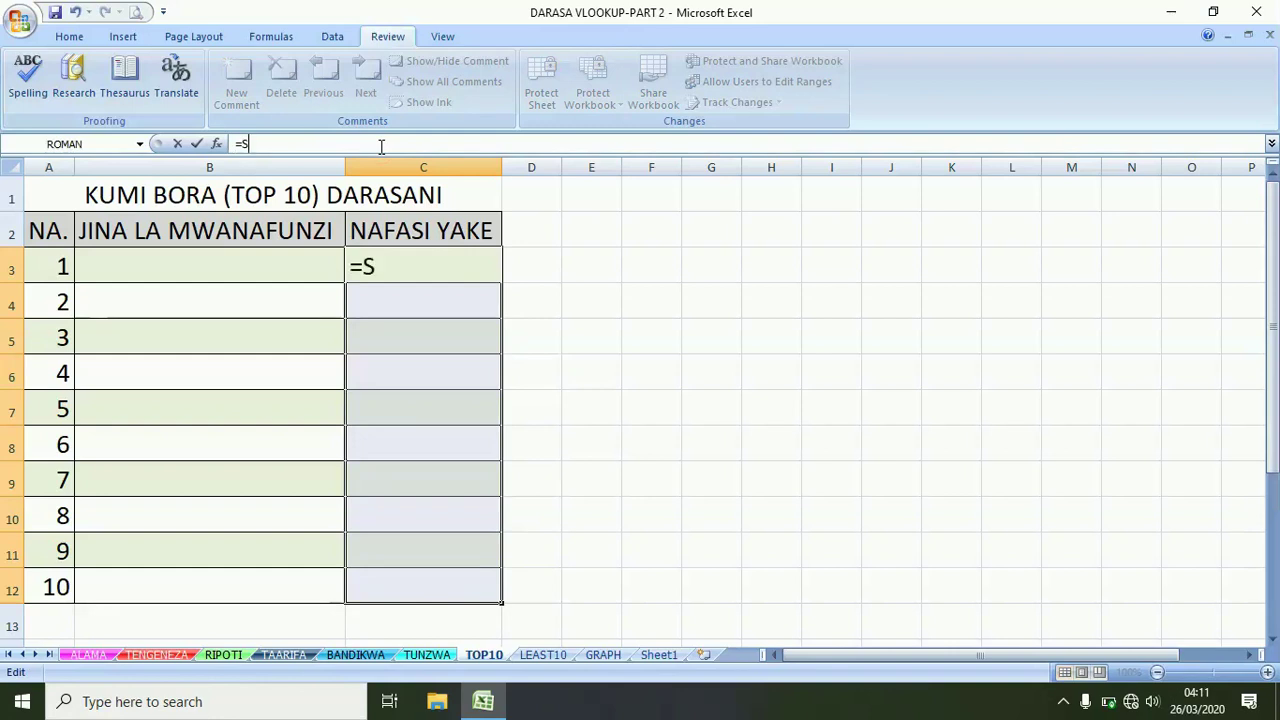
type("MALL")
key("BackSpace")
key("BackSpace")
key("BackSpace")
key("BackSpace")
key("BackSpace")
key("BackSpace")
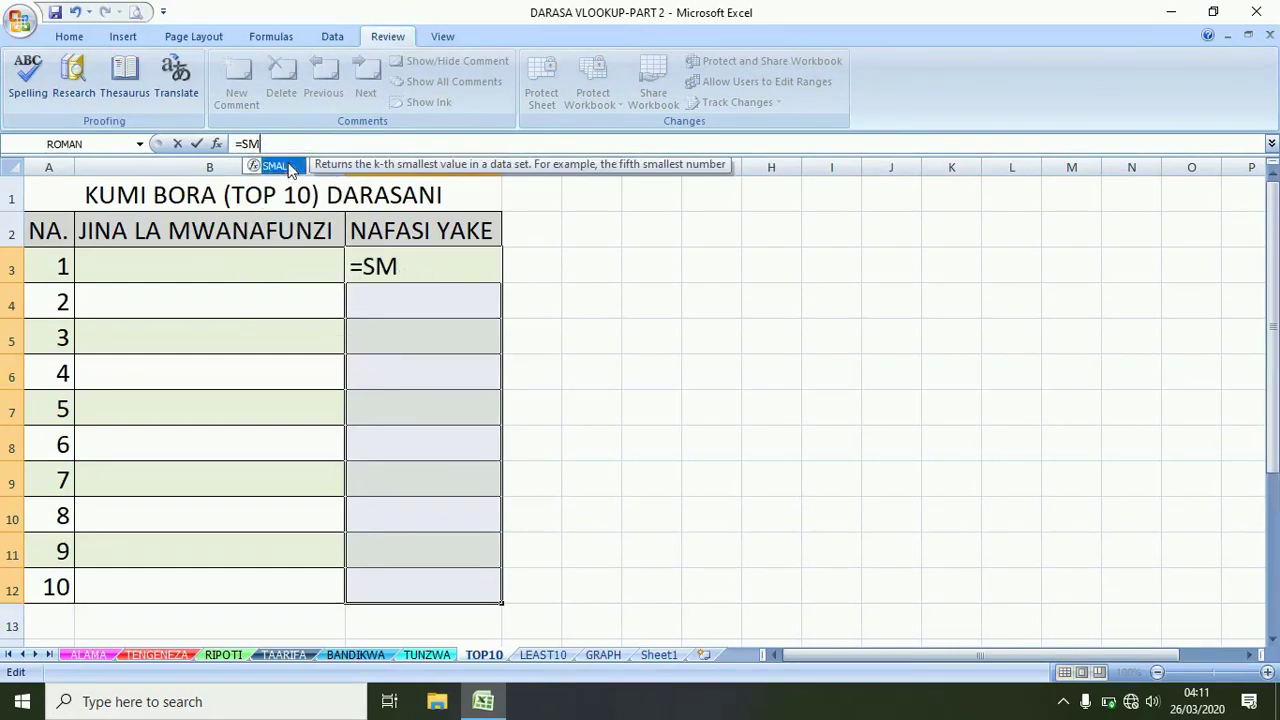
left_click(520, 260)
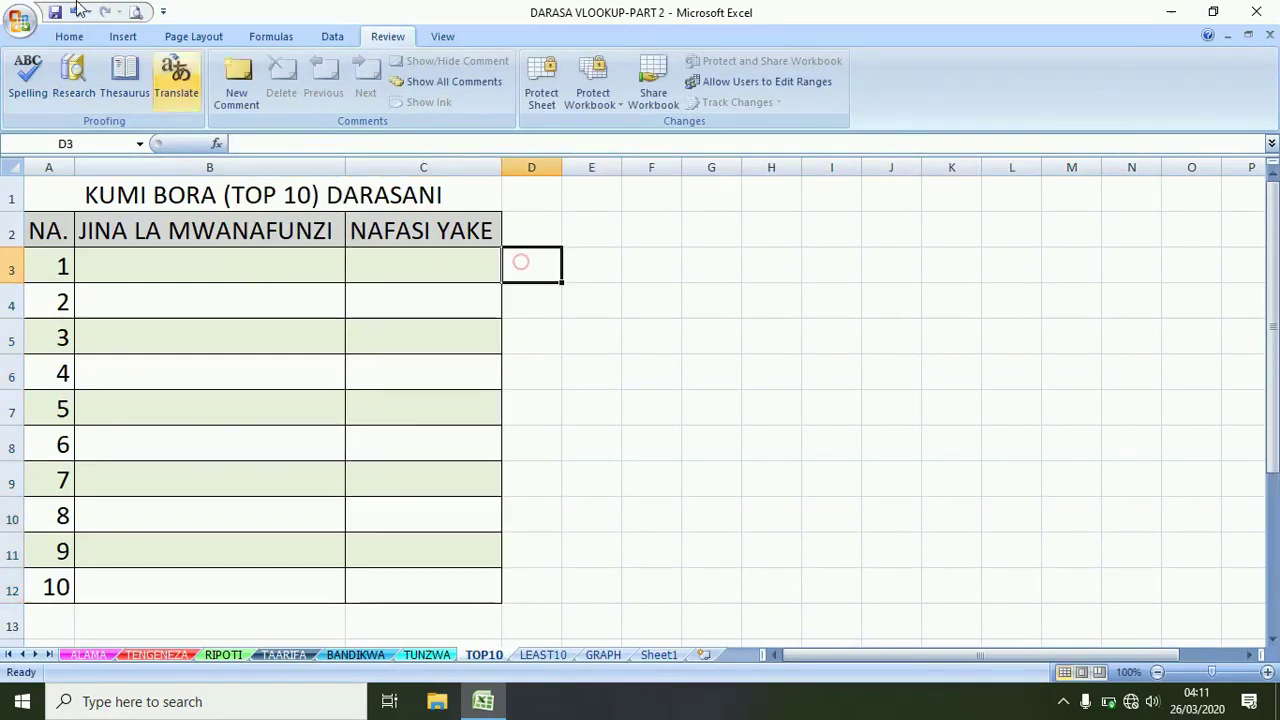
Inspect the class rank formula in CO8 of RIPOTI and the extent of the NAFASI DARASANI column, CO8:CO308
left_click(140, 658)
left_click(226, 655)
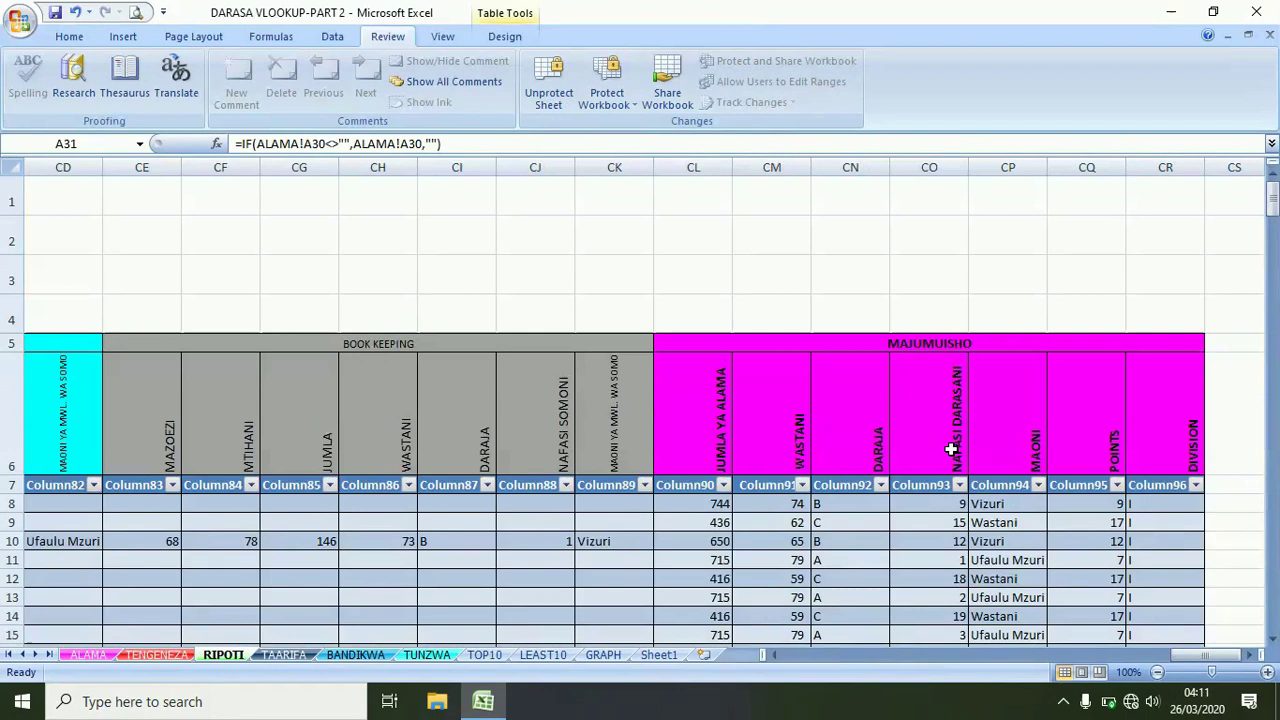
left_click(928, 504)
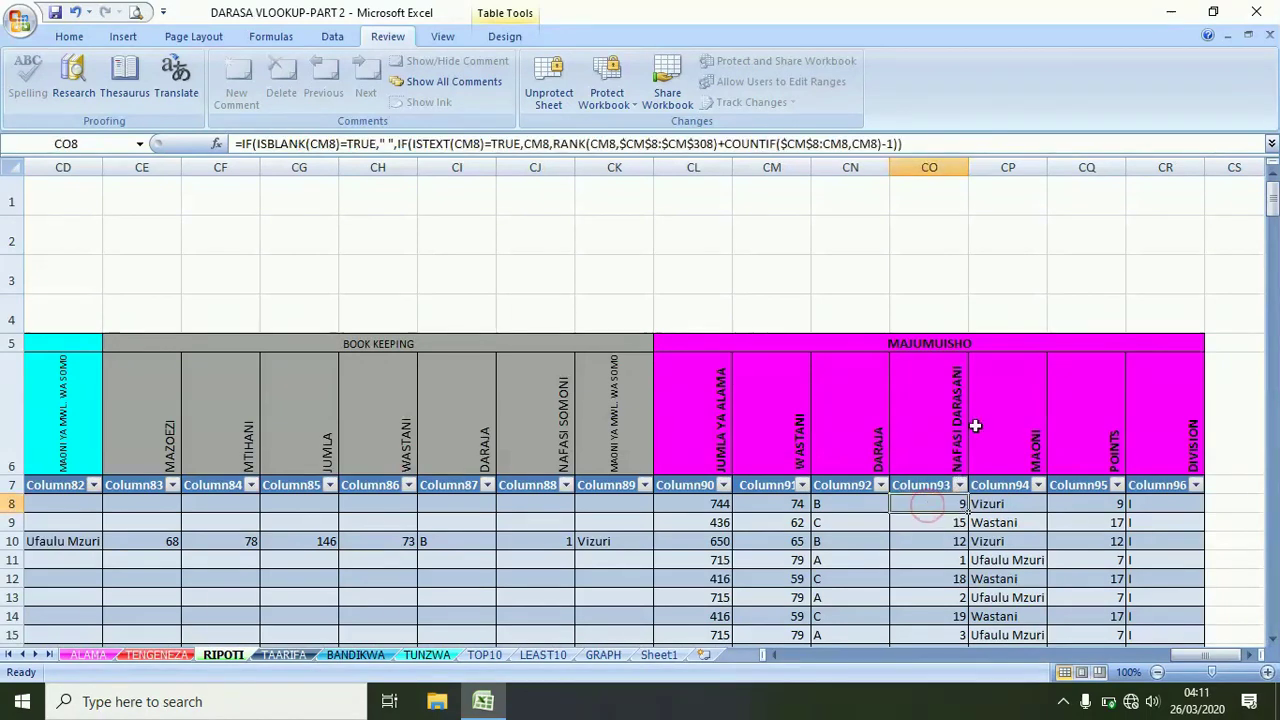
left_click_drag(1273, 195, 1273, 612)
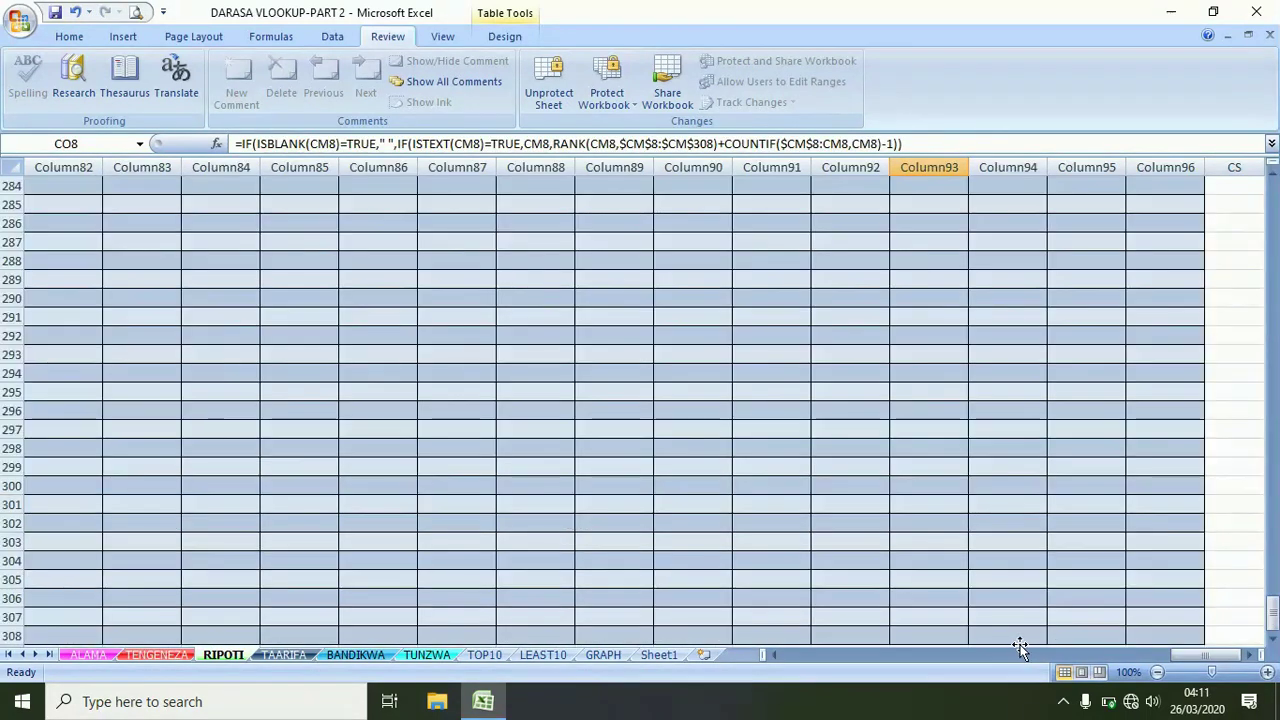
left_click(940, 634, "shift")
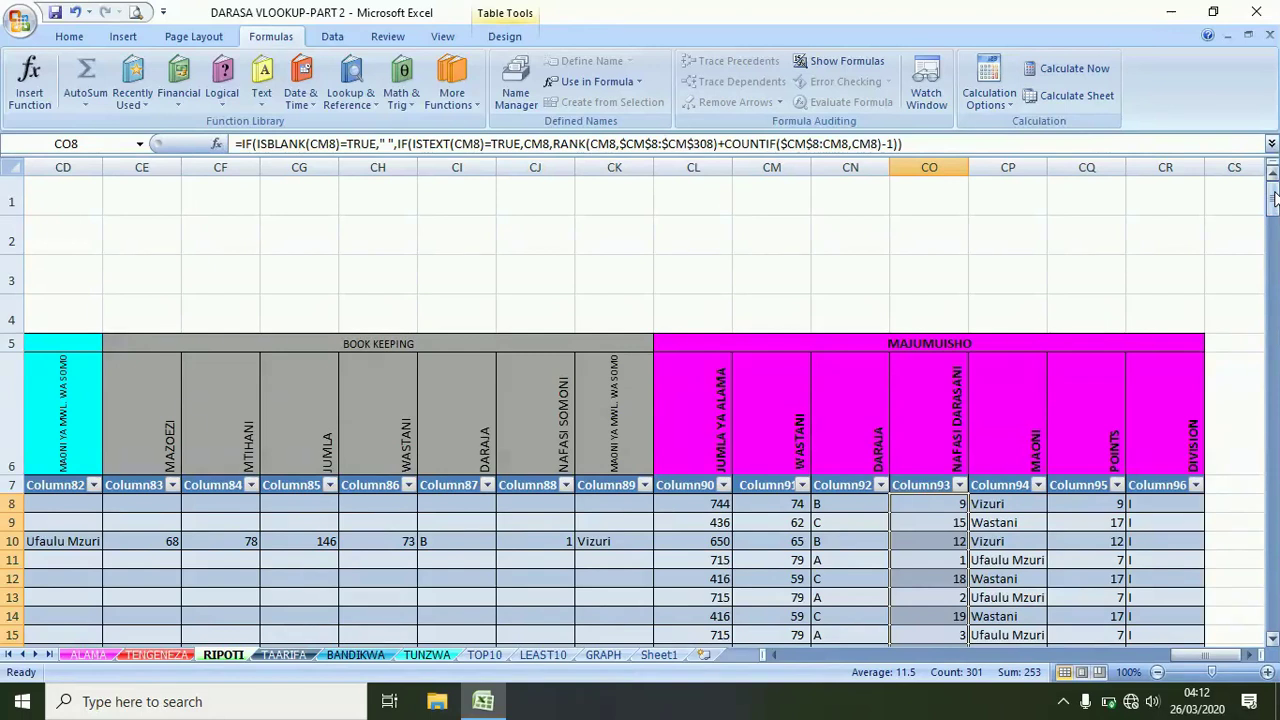
left_click(931, 505)
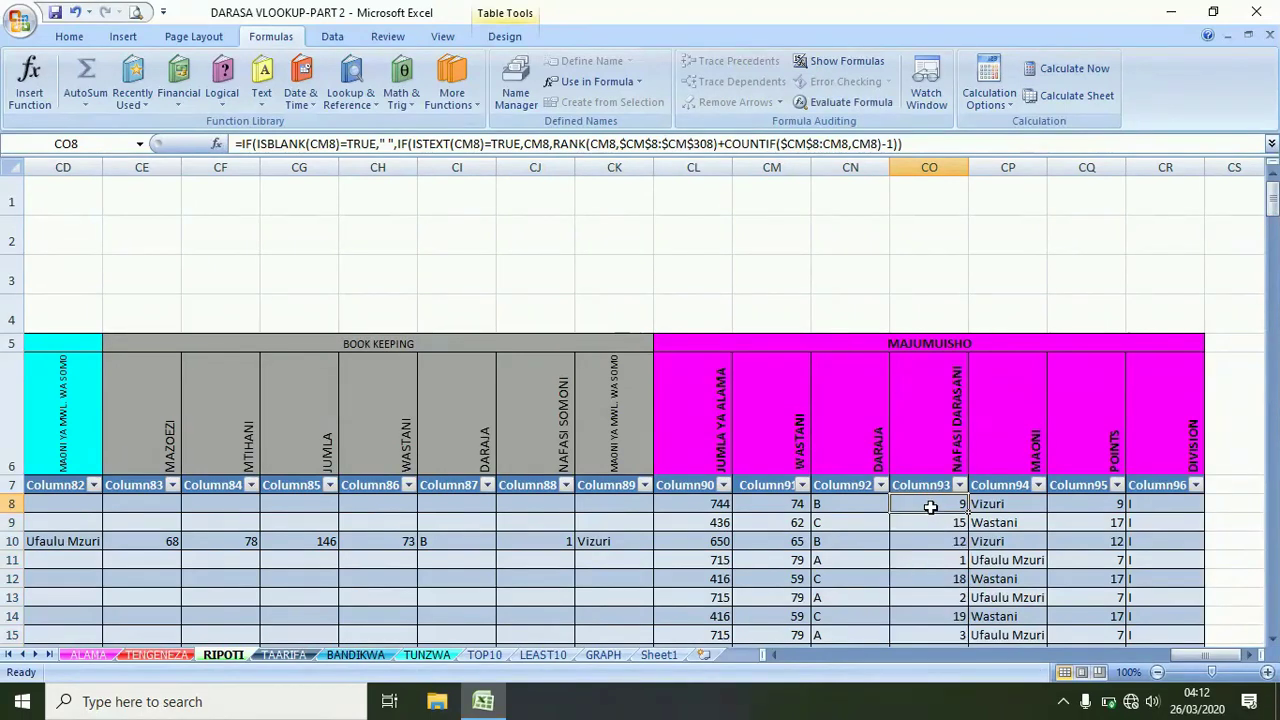
mouse_move(1271, 190)
left_mouse_down()
mouse_move(1271, 605)
mouse_move(1271, 213)
left_mouse_up()
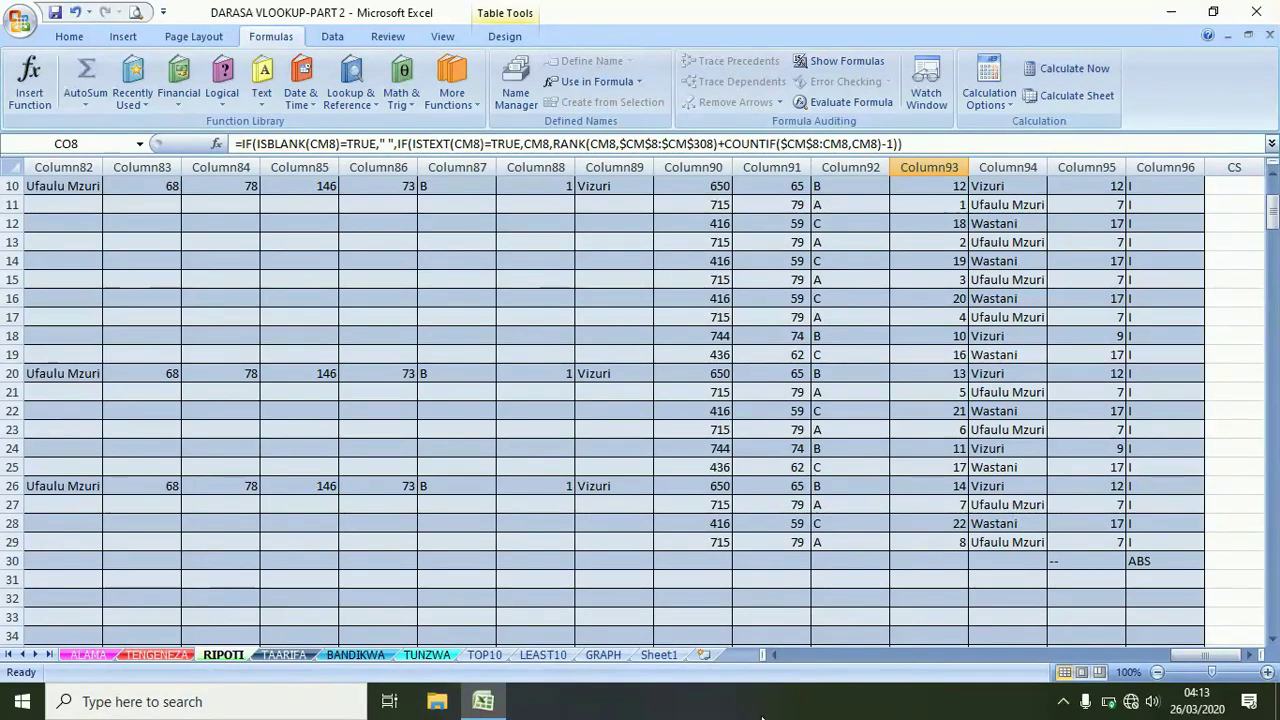
Start a SMALL formula for the NAFASI YAKE cells C3:C12 on TOP10, with TENGENEZA as the source sheet
left_click(483, 655)
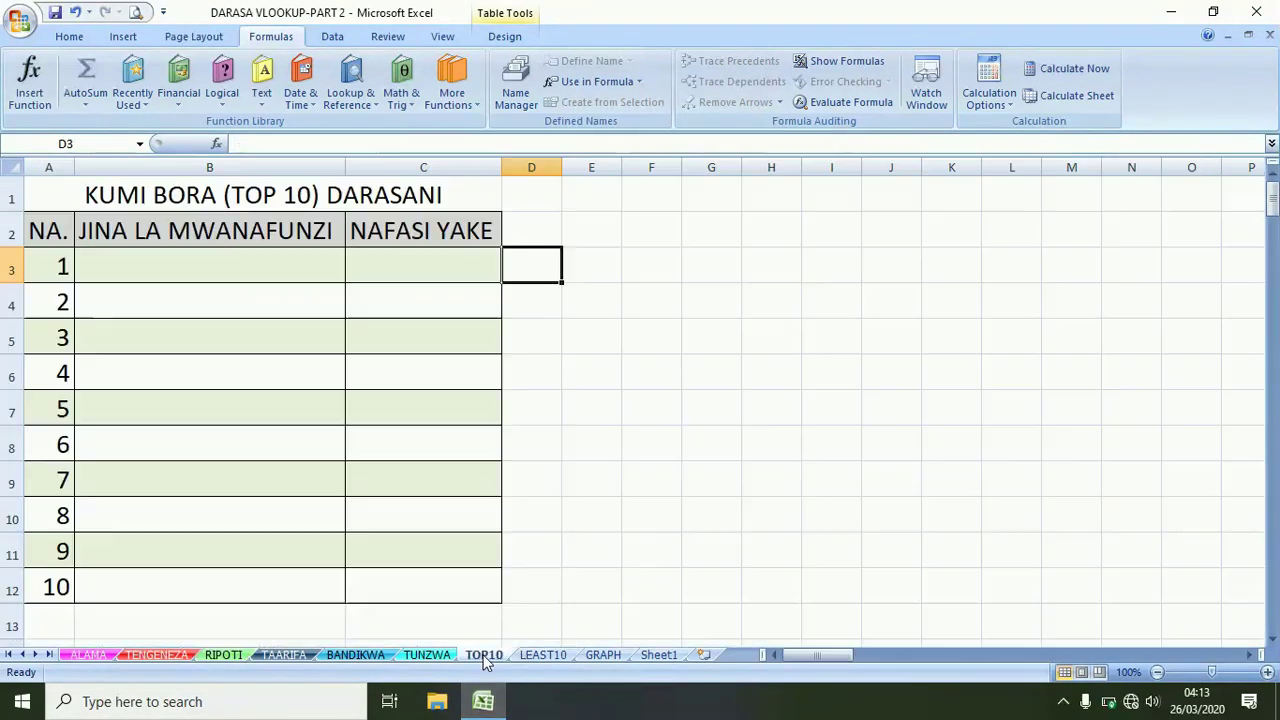
left_click(464, 257)
left_click_drag(418, 585, 417, 588)
left_click(361, 142)
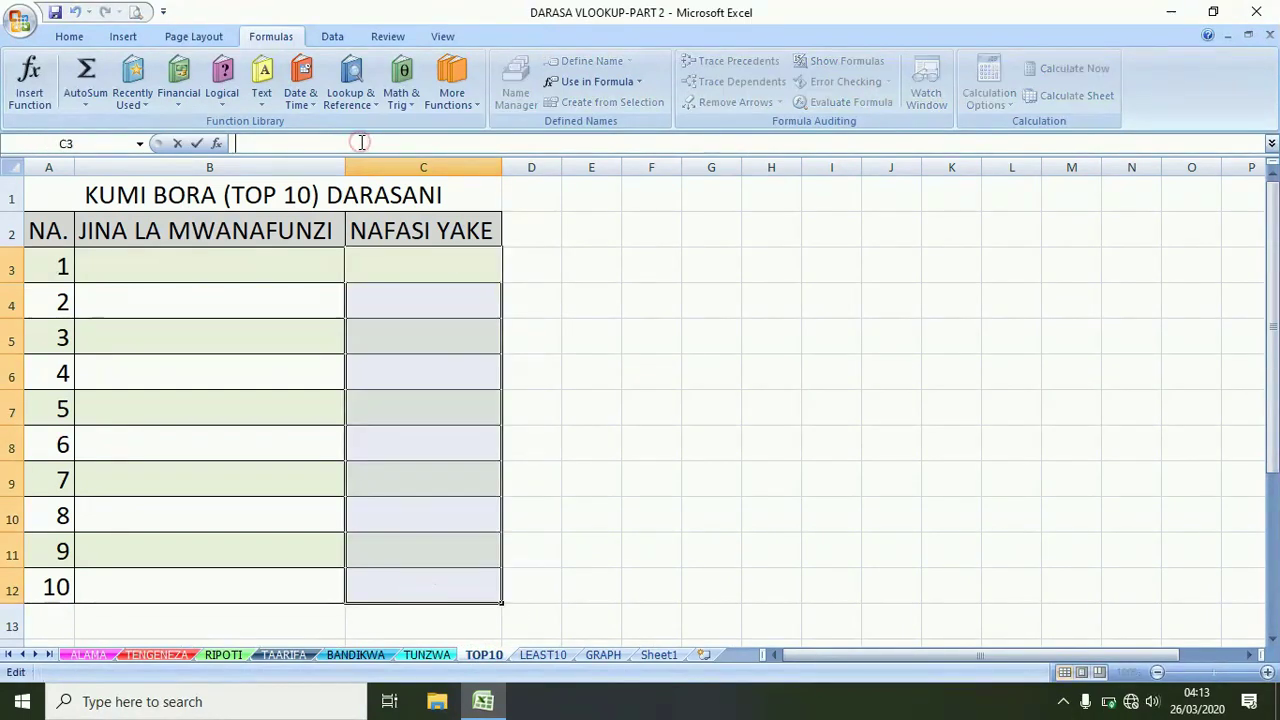
type("S")
key("BackSpace")
type("=SMALL(TENE")
key("BackSpace")
type("GENEZA")
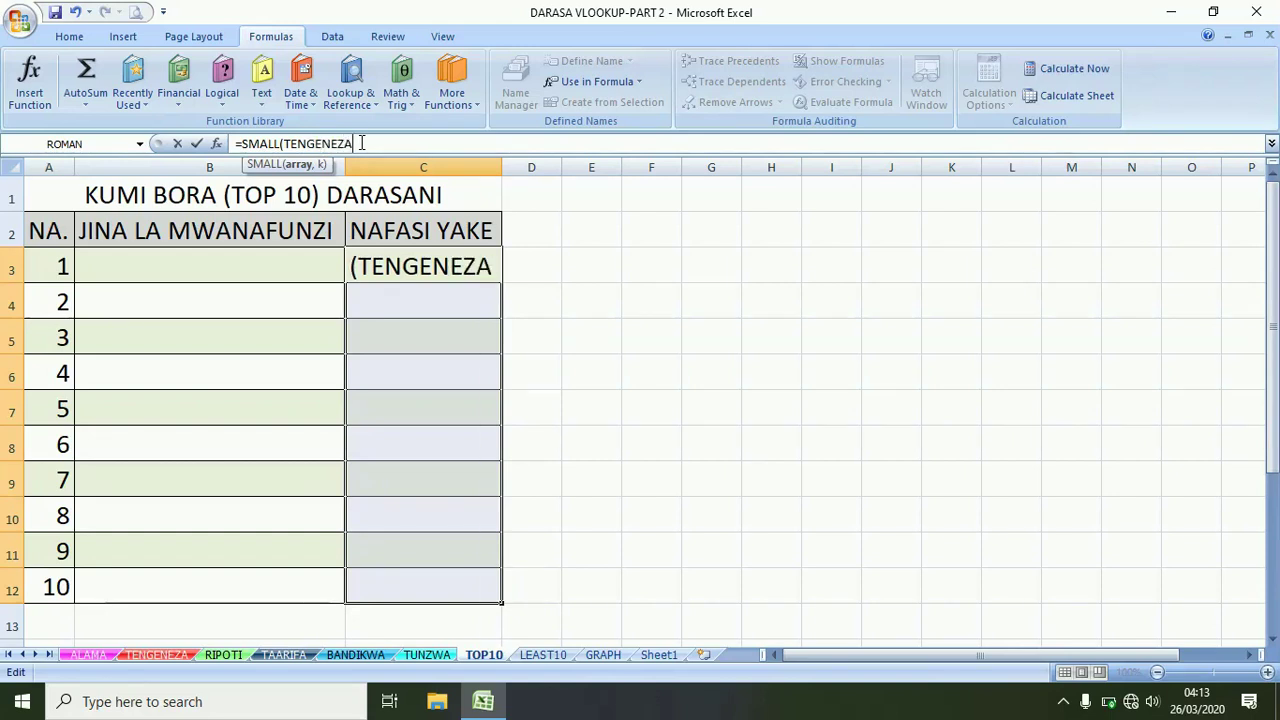
Set the SMALL formula's array to CO8:$CO$308 on TENGENEZA, with the end cell as an absolute reference
type("!C")
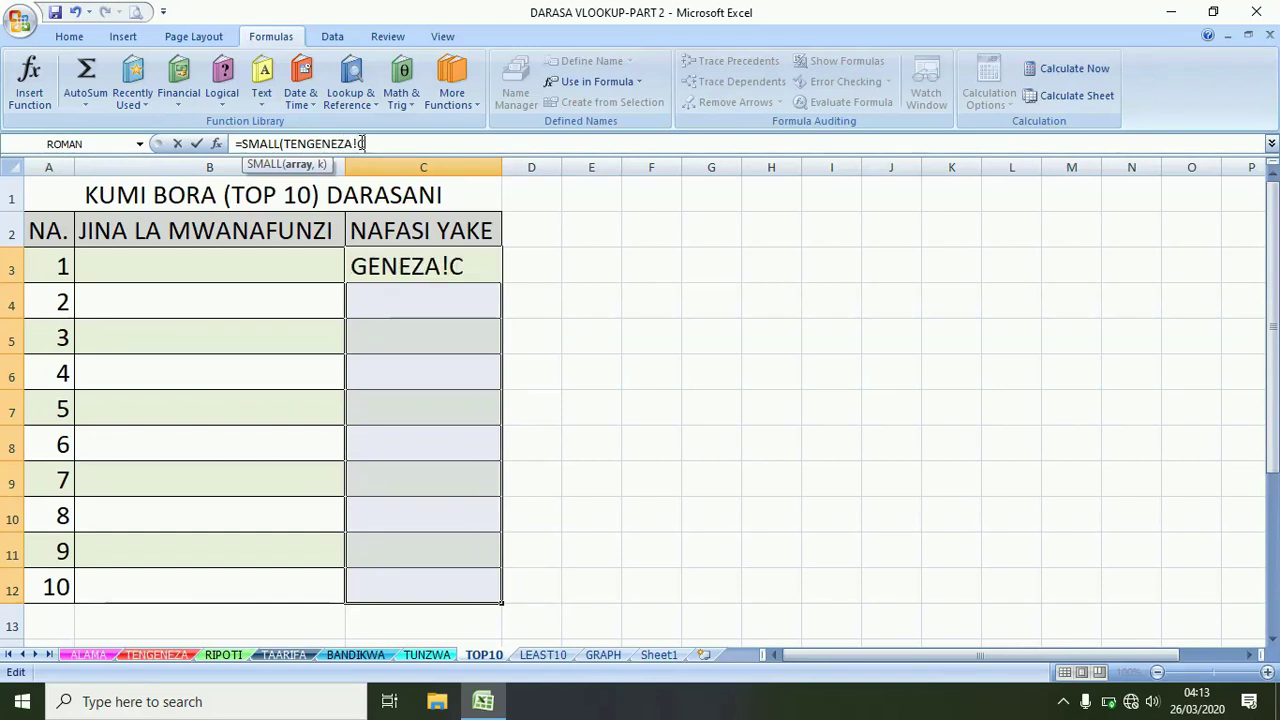
type("O8:")
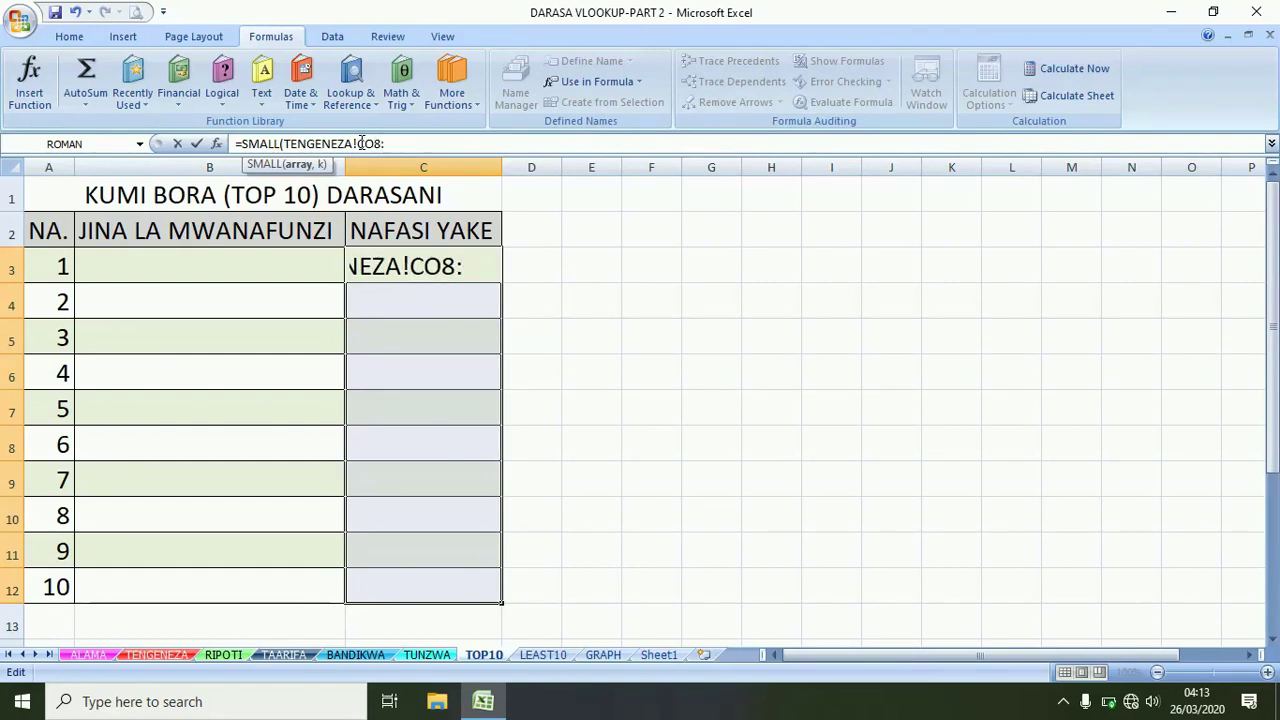
type("CO")
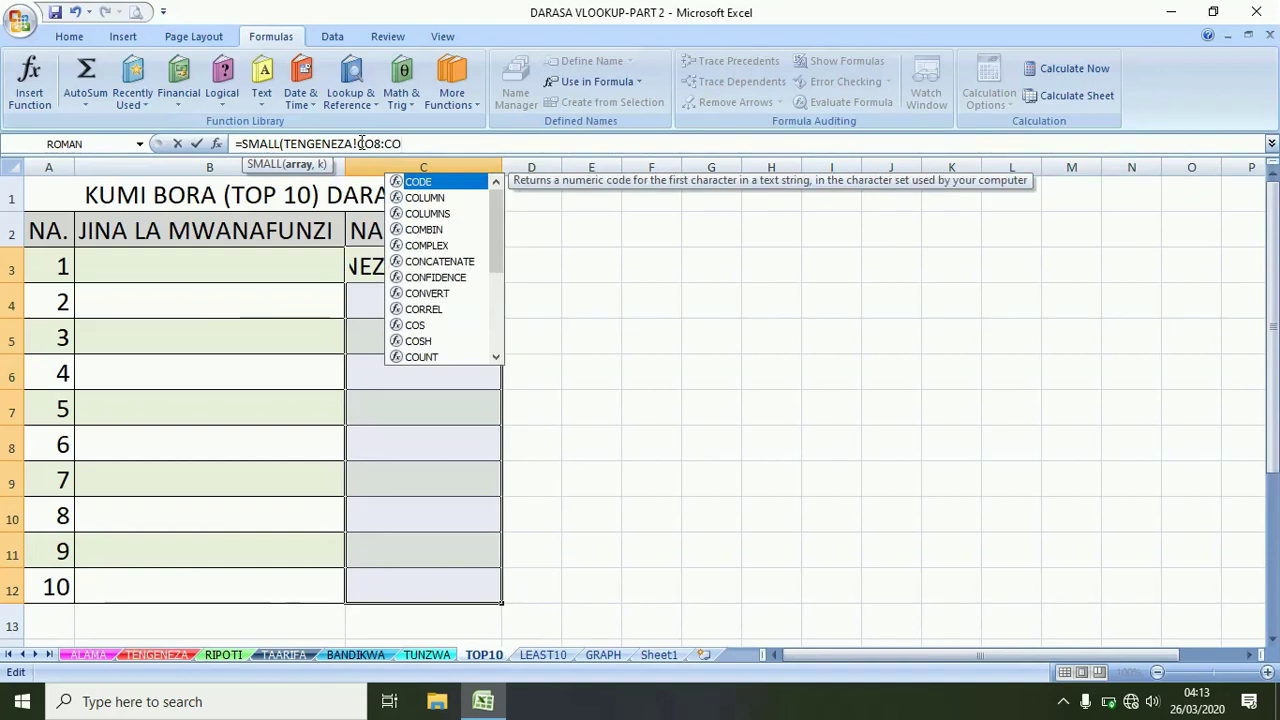
type("318")
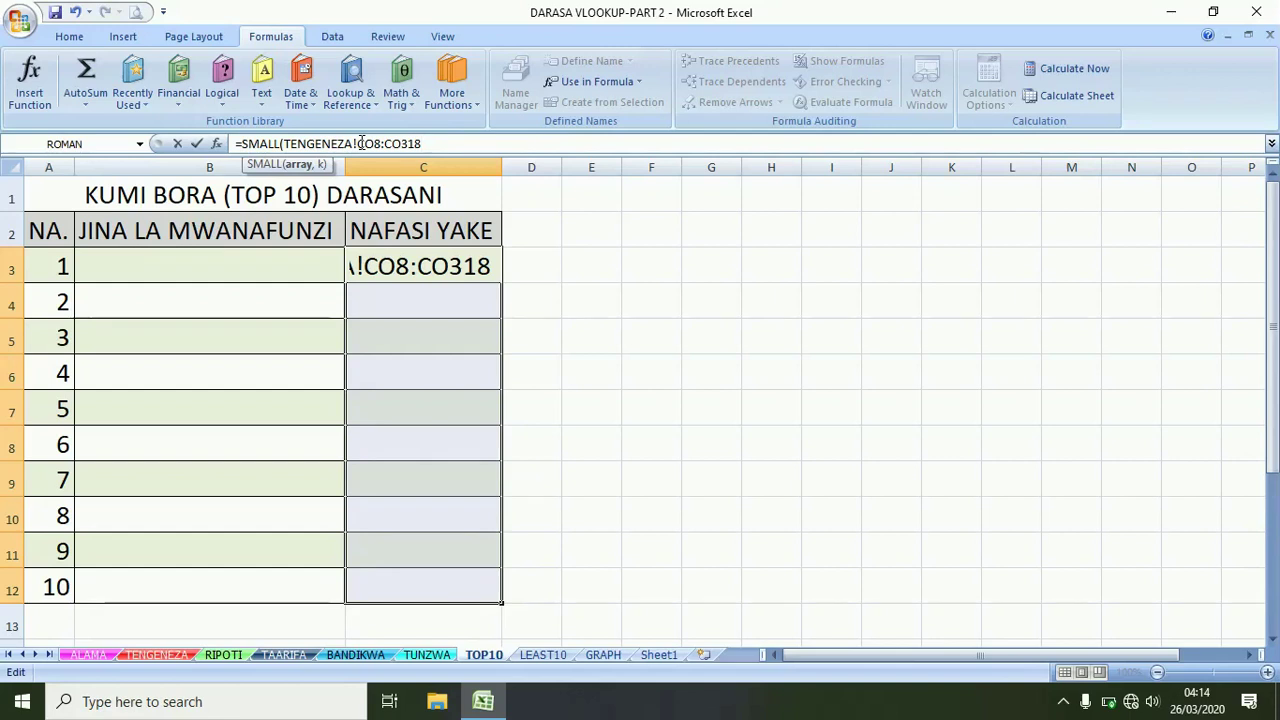
key("BackSpace")
key("BackSpace")
type("0")
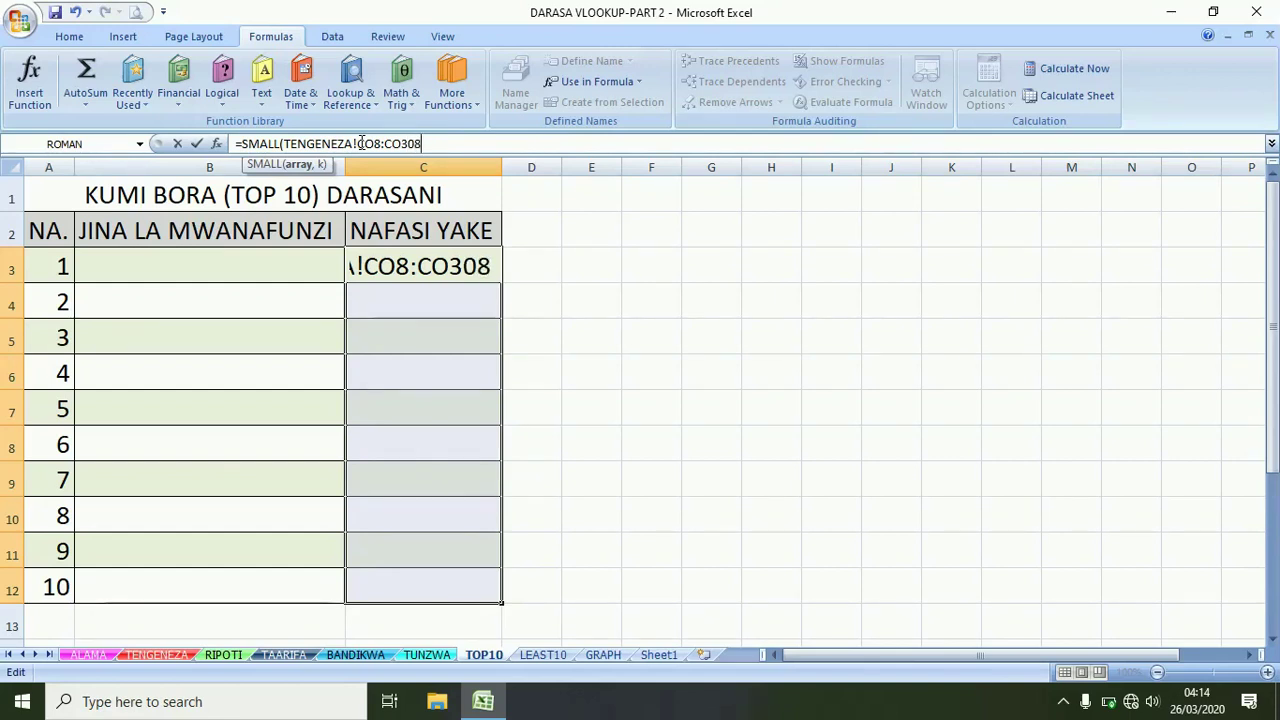
key("F4")
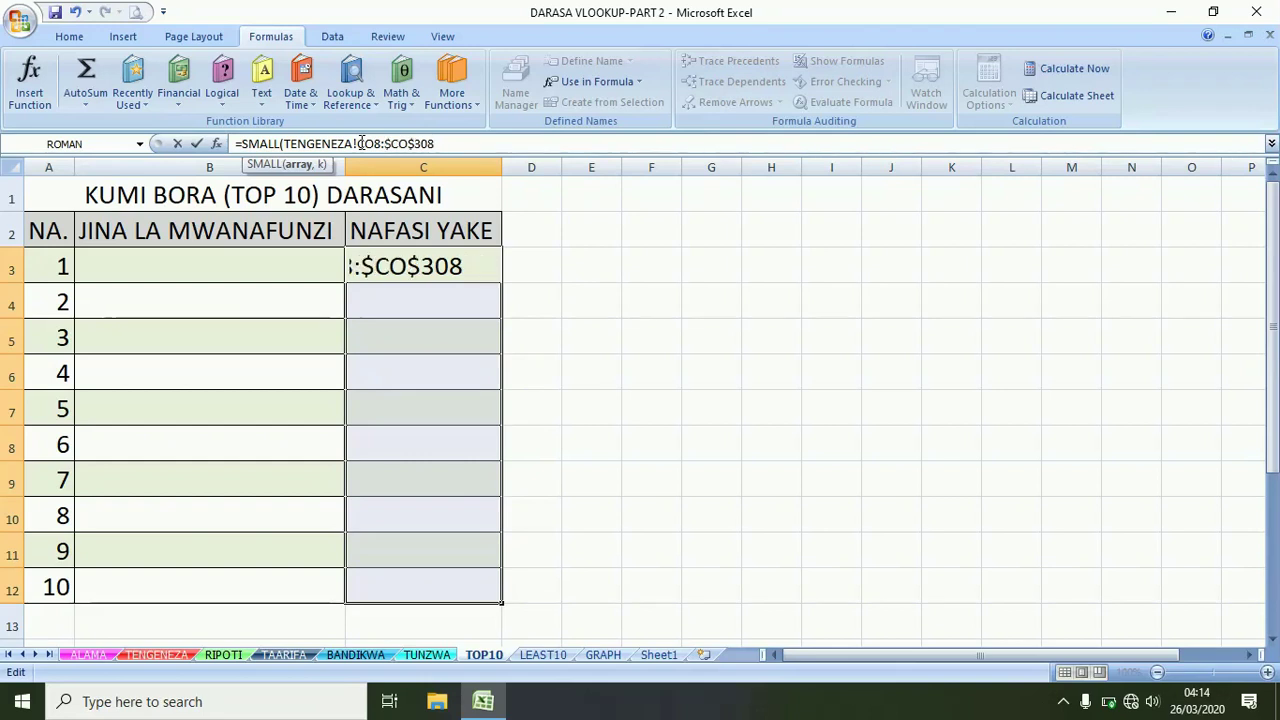
Try to complete the SMALL formula with the k values {1;2;3;4;5;6;7;8;9;10}, and clear it from C3
type(",")
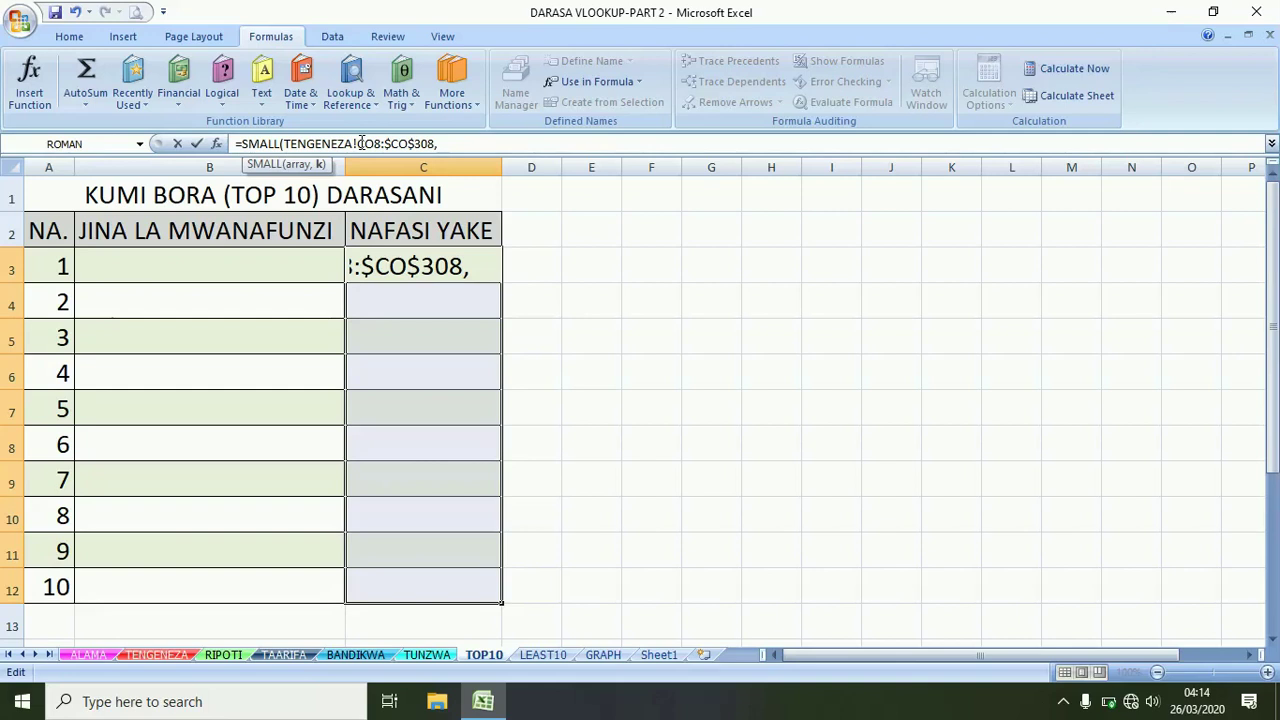
type("{1;2;")
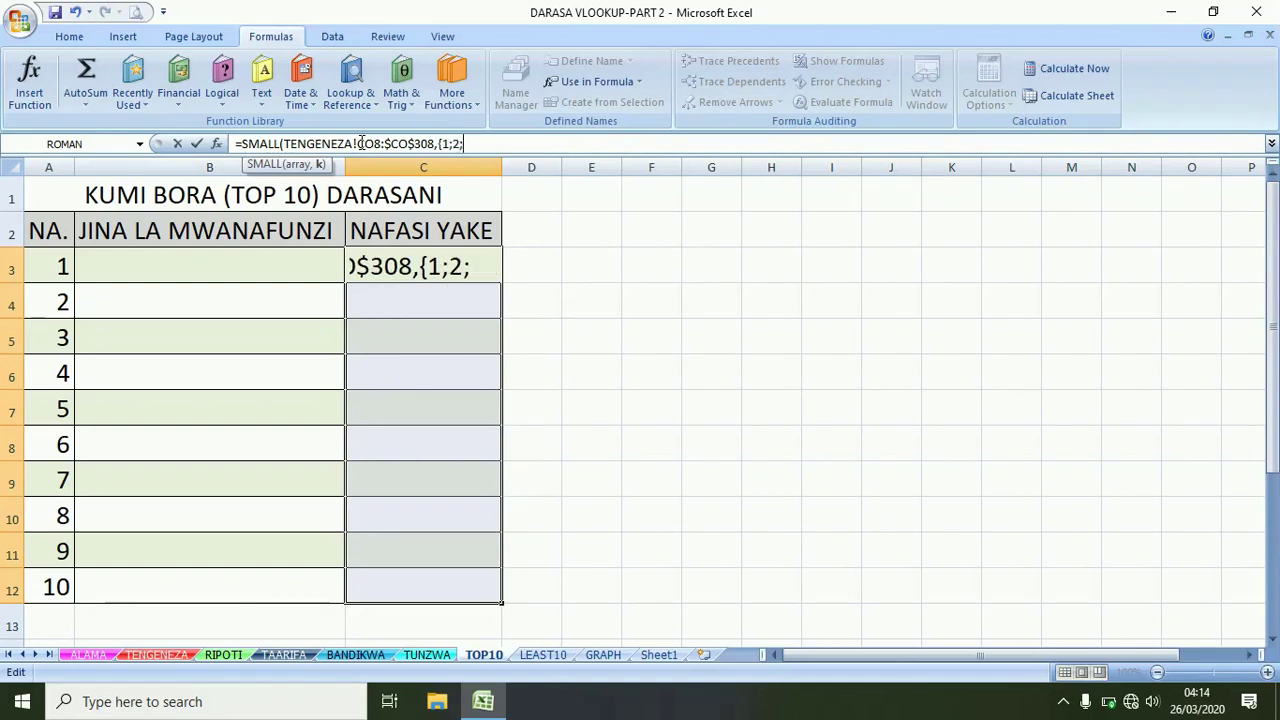
type("3;4;5")
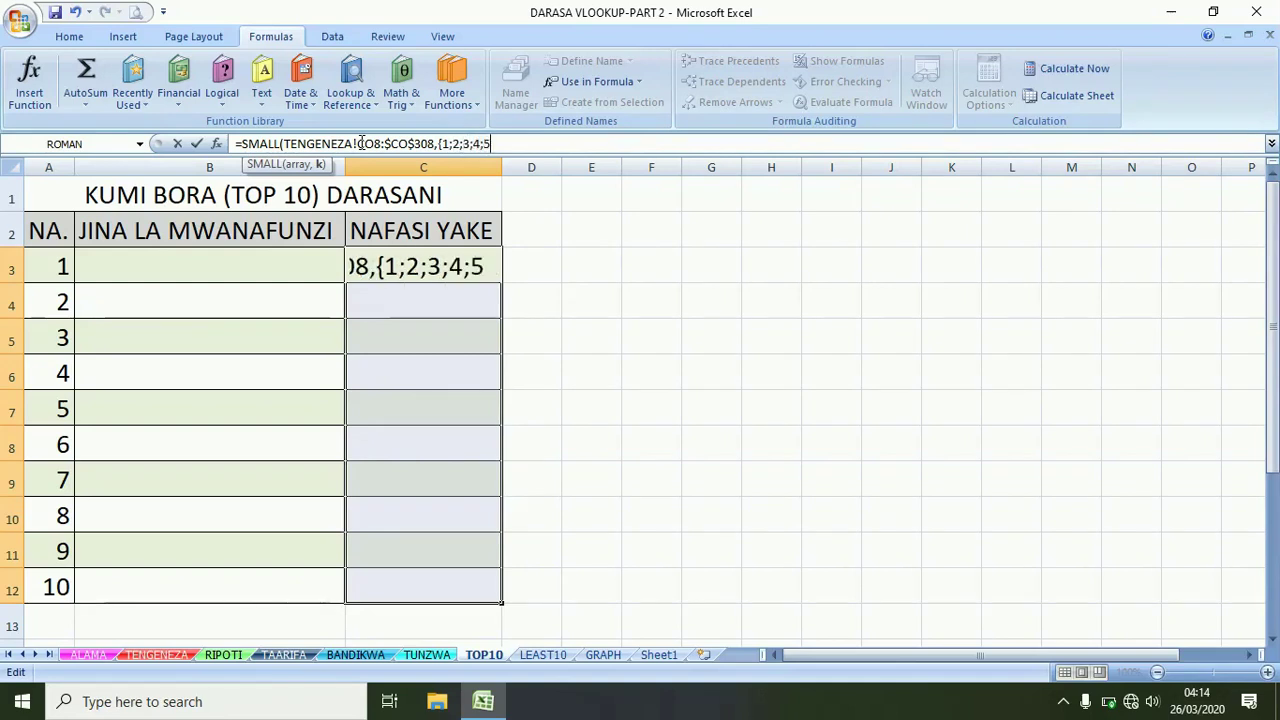
type(";6;7;8;9;10")
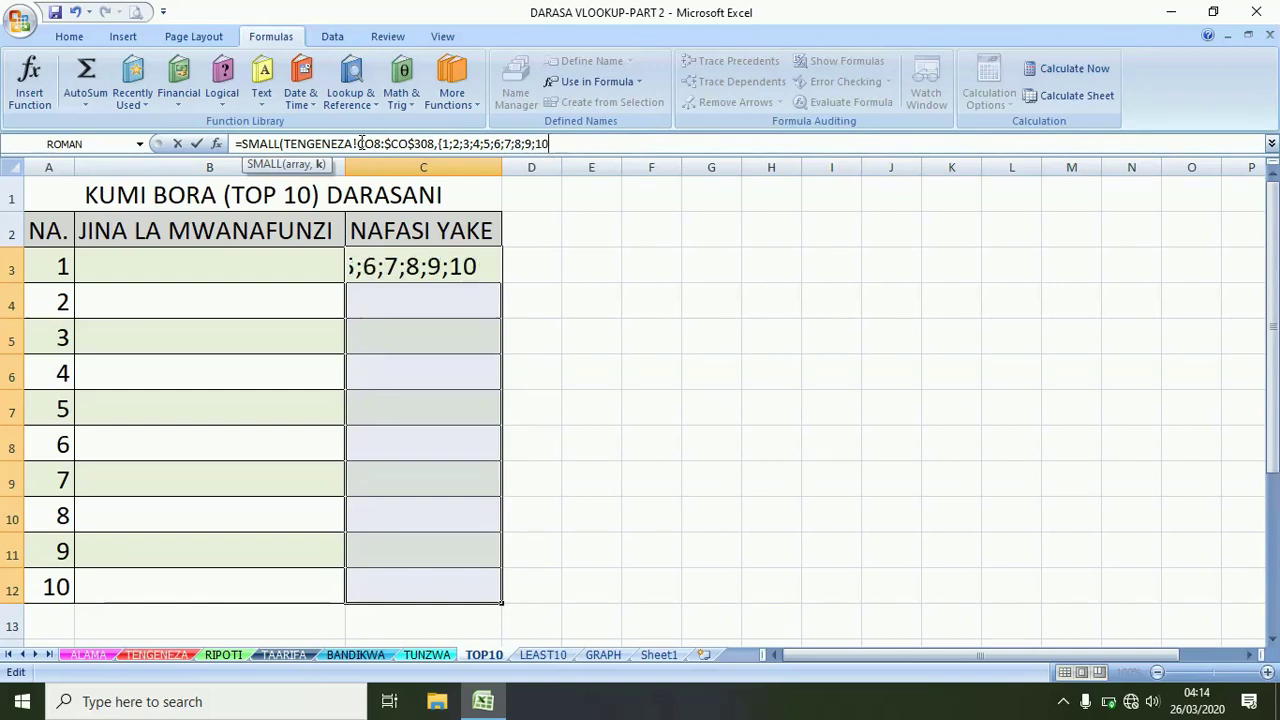
type("{")
key("BackSpace")
key("Return")
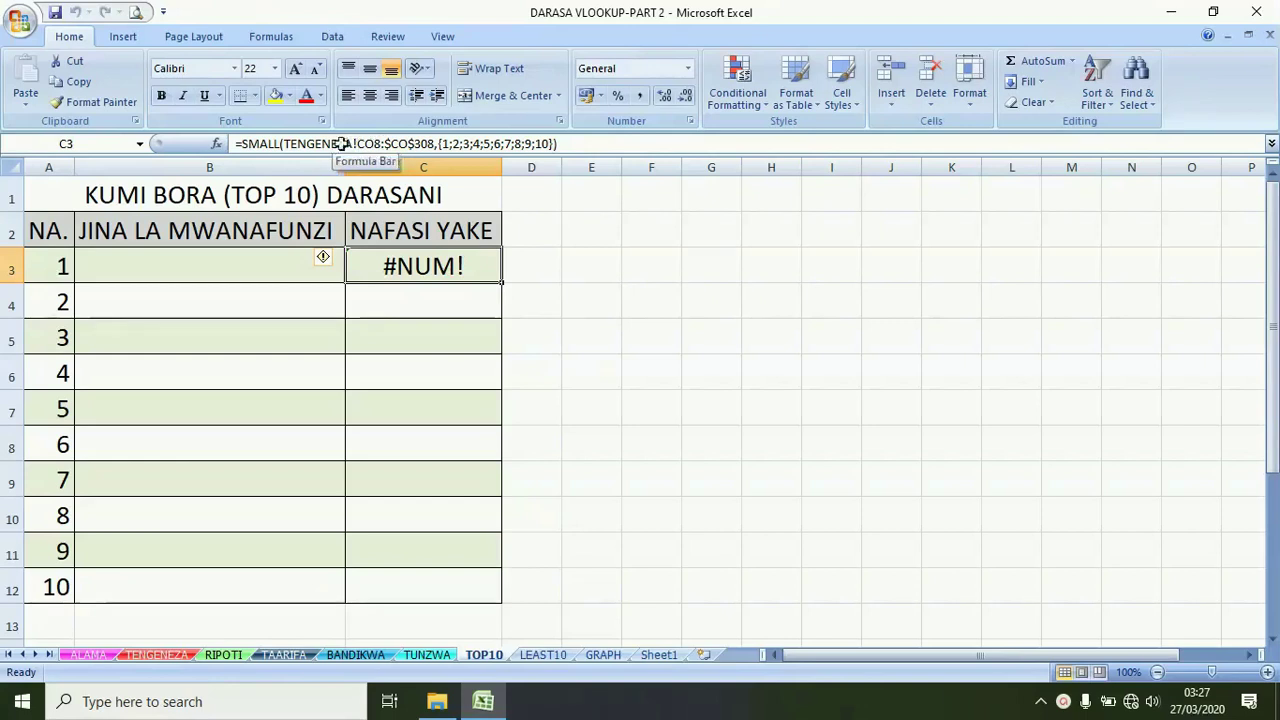
key("Delete")
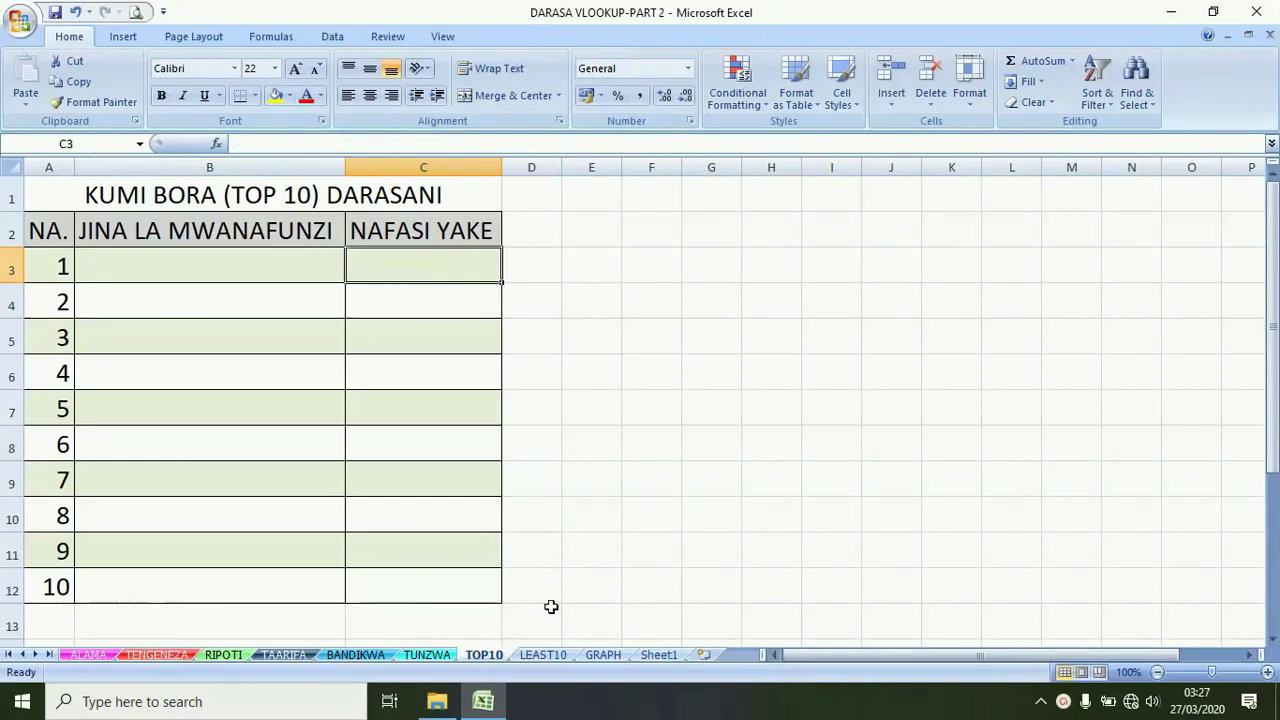
Convert the RIPOTI sheet's table to a normal range and delete its Column1, Column2… header row 7
left_click(222, 655)
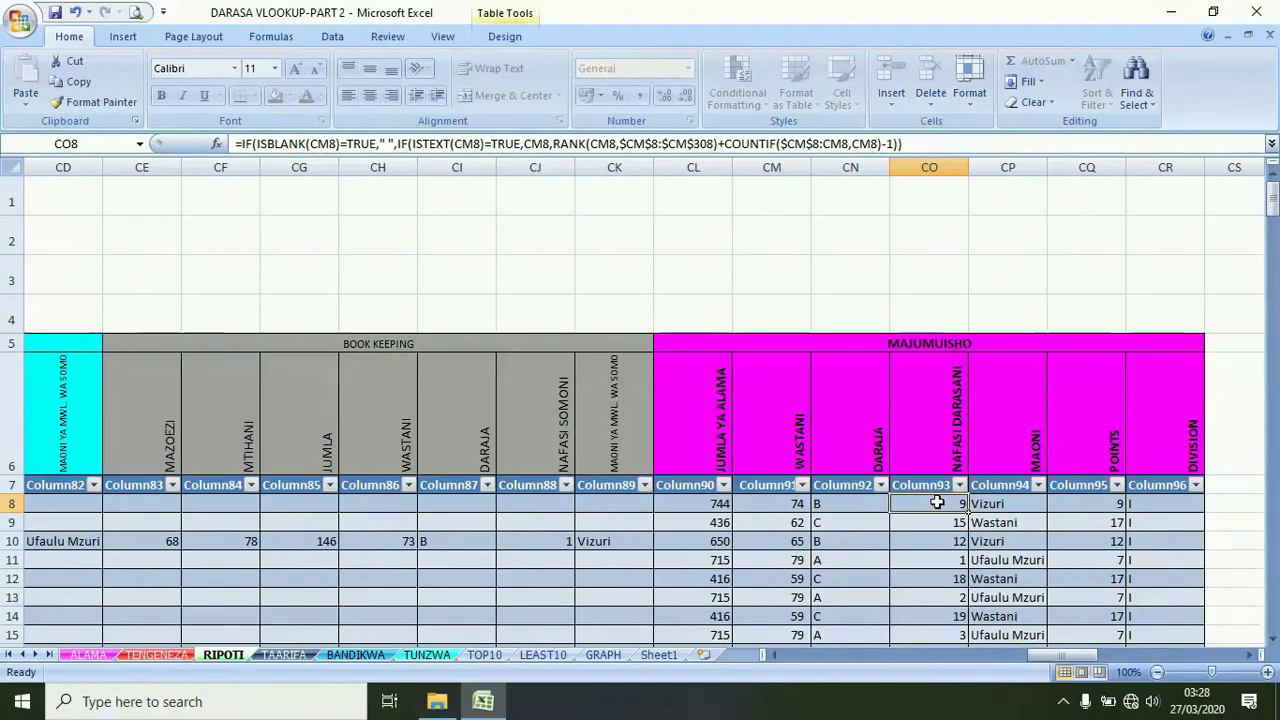
left_click(377, 40)
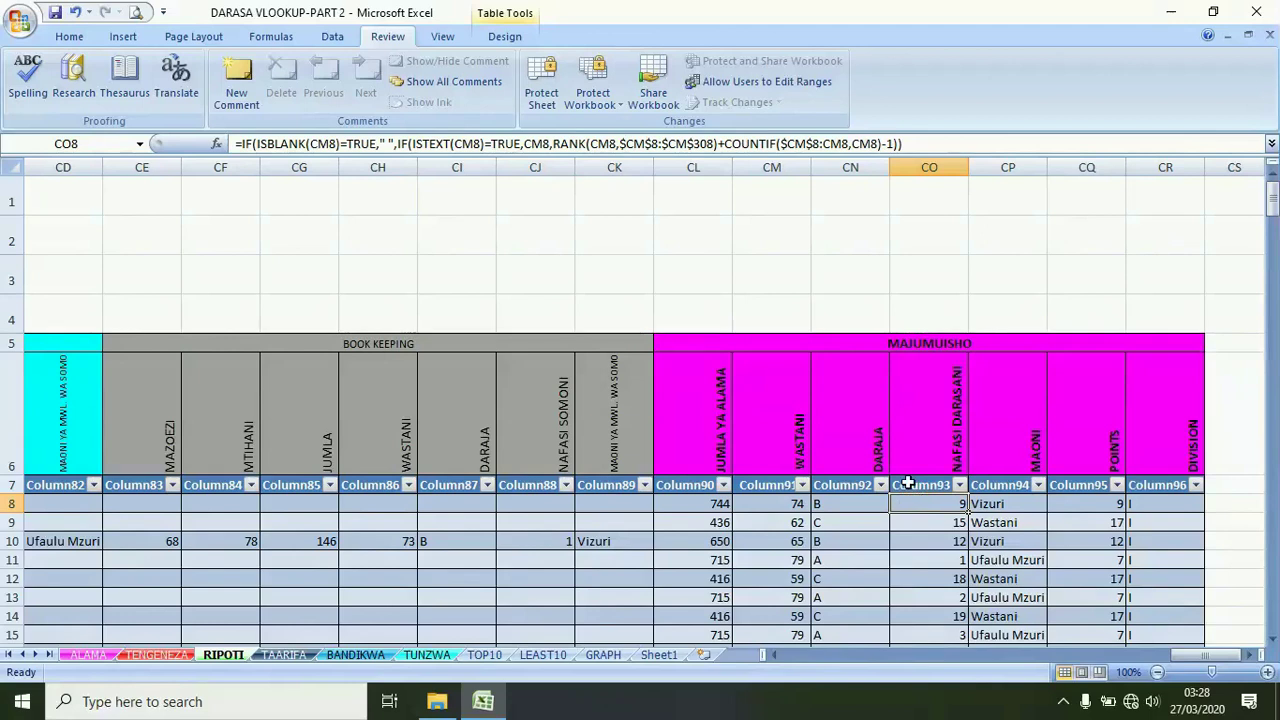
left_click(504, 36)
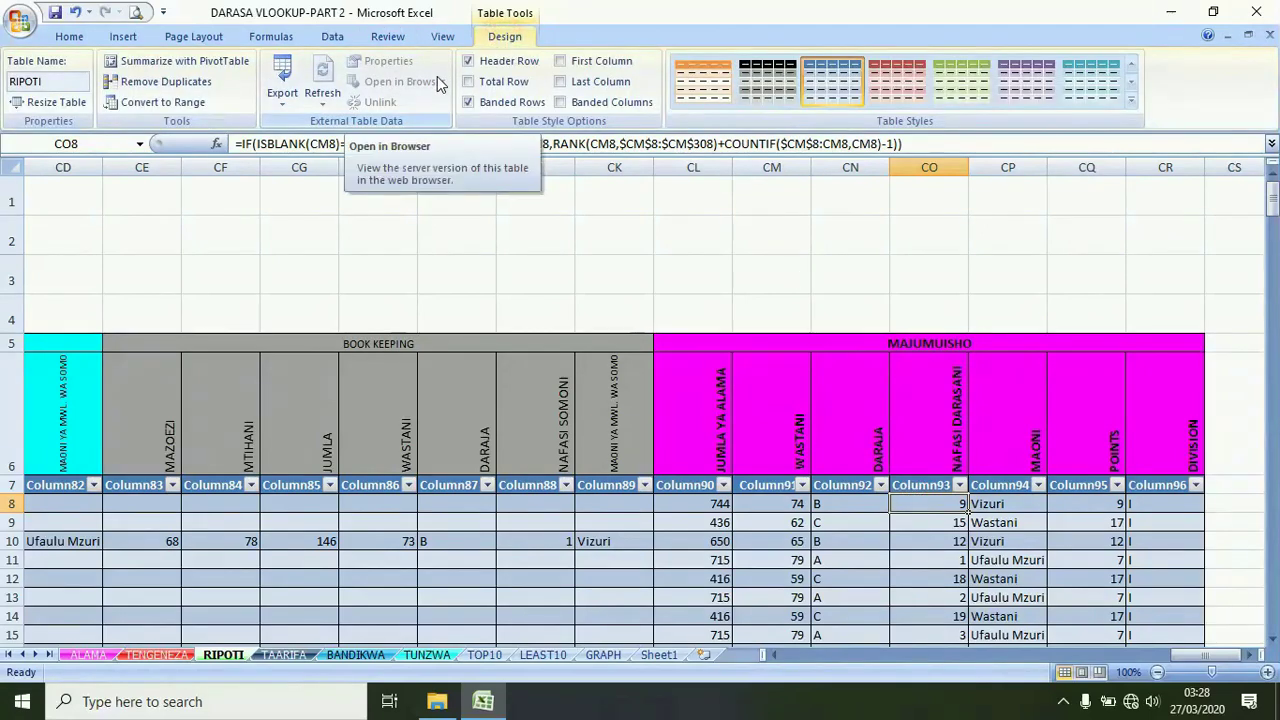
left_click(155, 103)
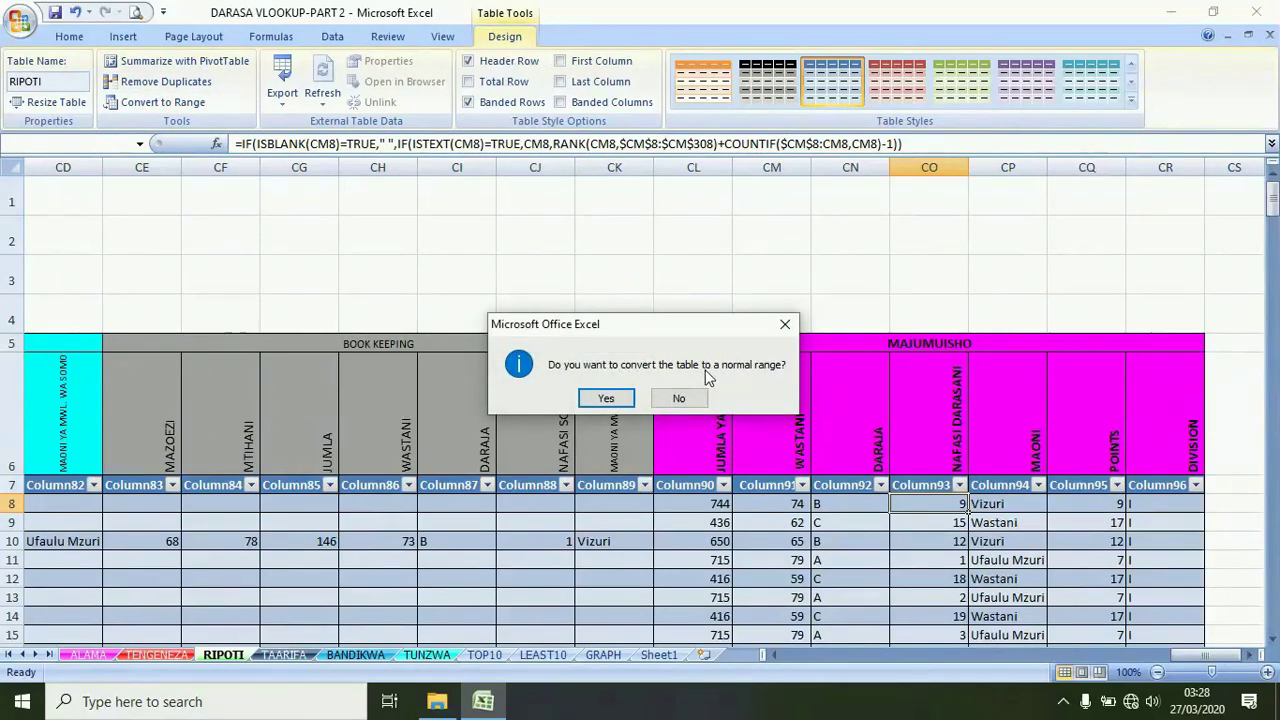
left_click(601, 395)
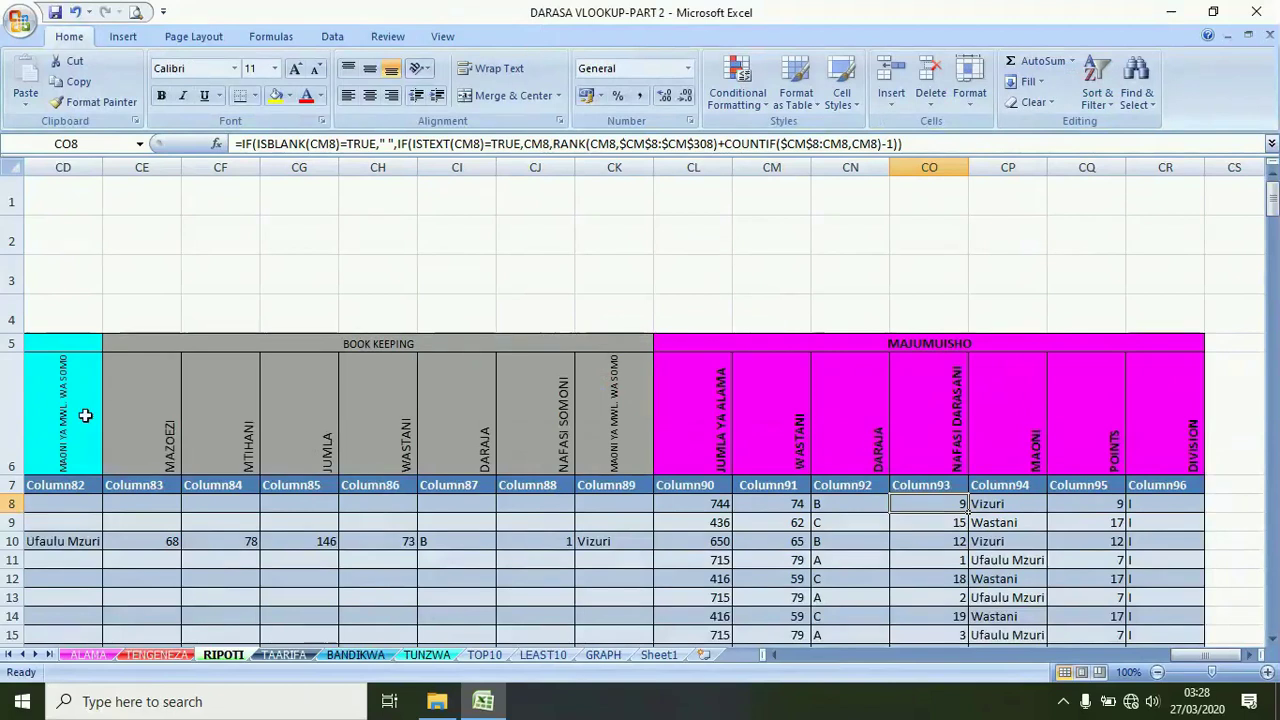
right_click(8, 484)
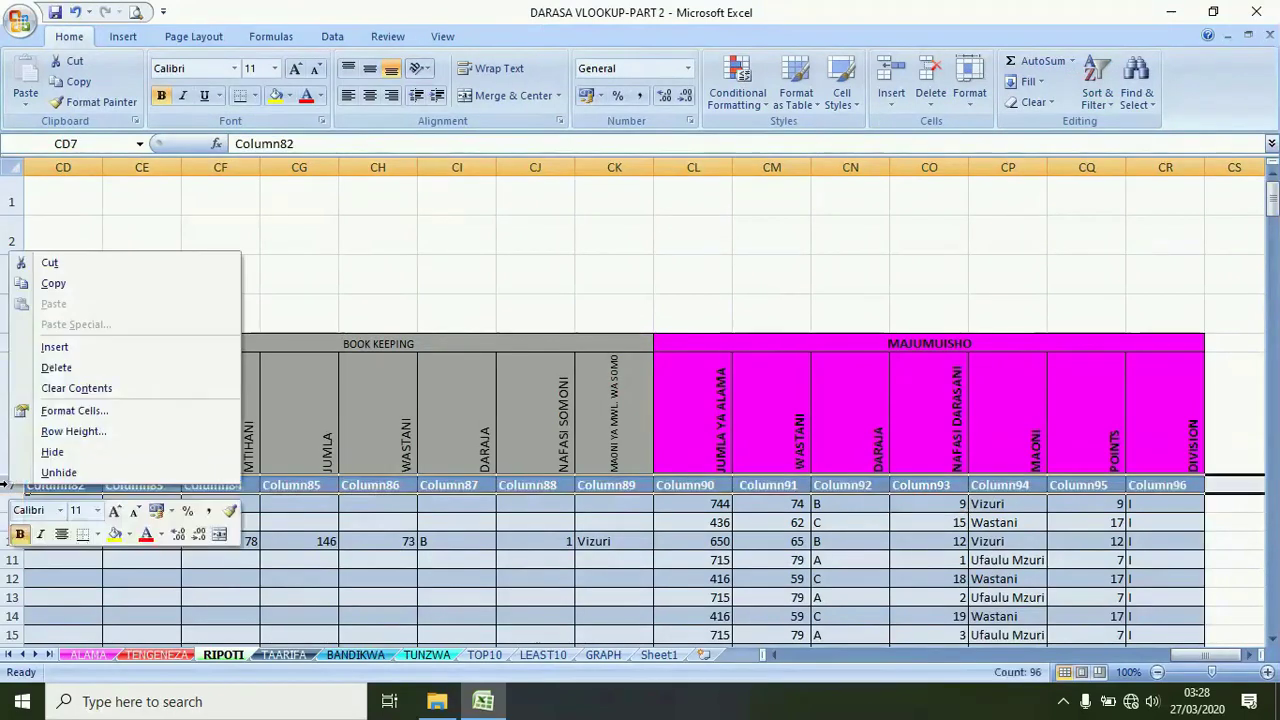
left_click(56, 368)
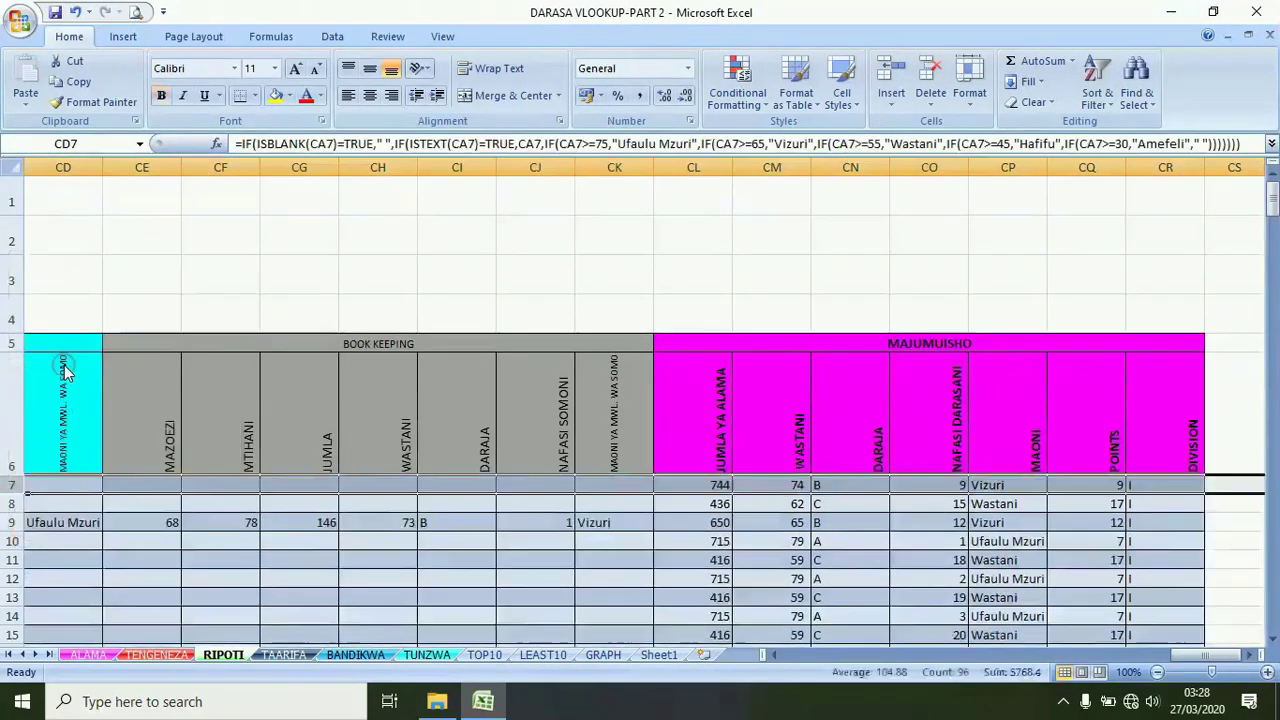
Define the workbook name NAFASI for the NAFASI DARASANI cells CO7:CO307 on RIPOTI
left_click(951, 485)
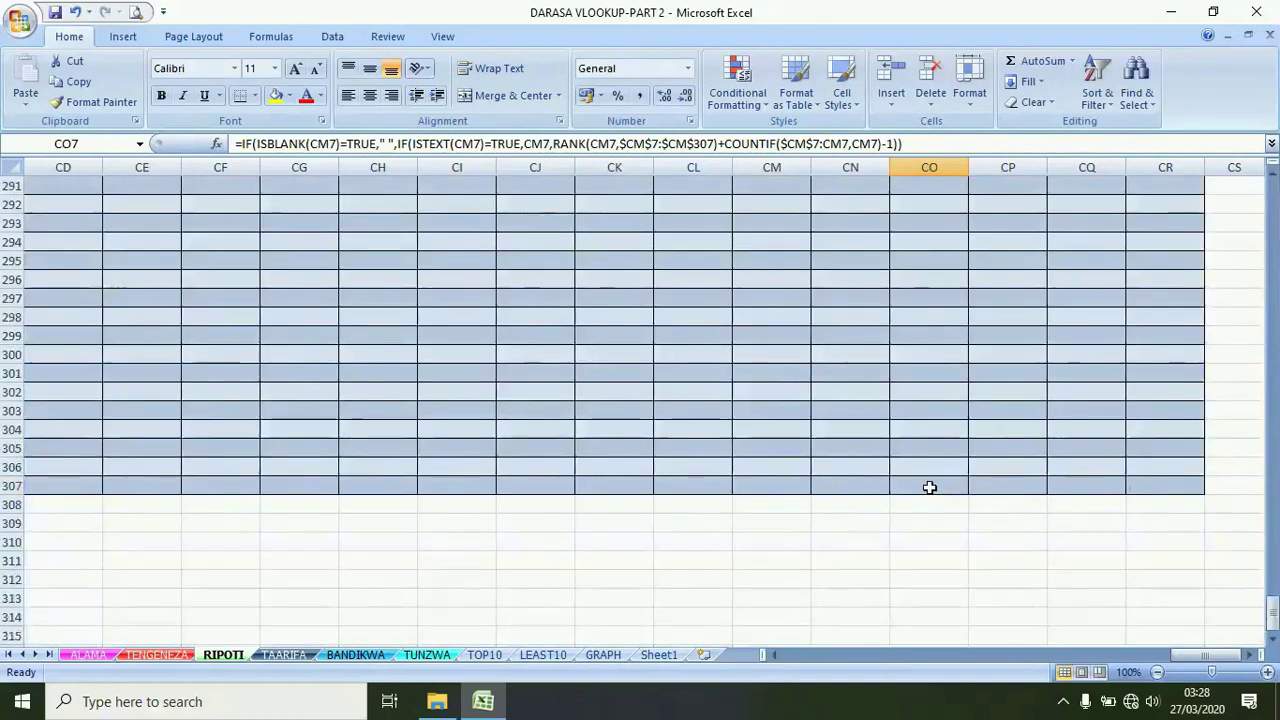
left_click_drag(1272, 197, 1272, 610)
left_click(929, 487, "shift")
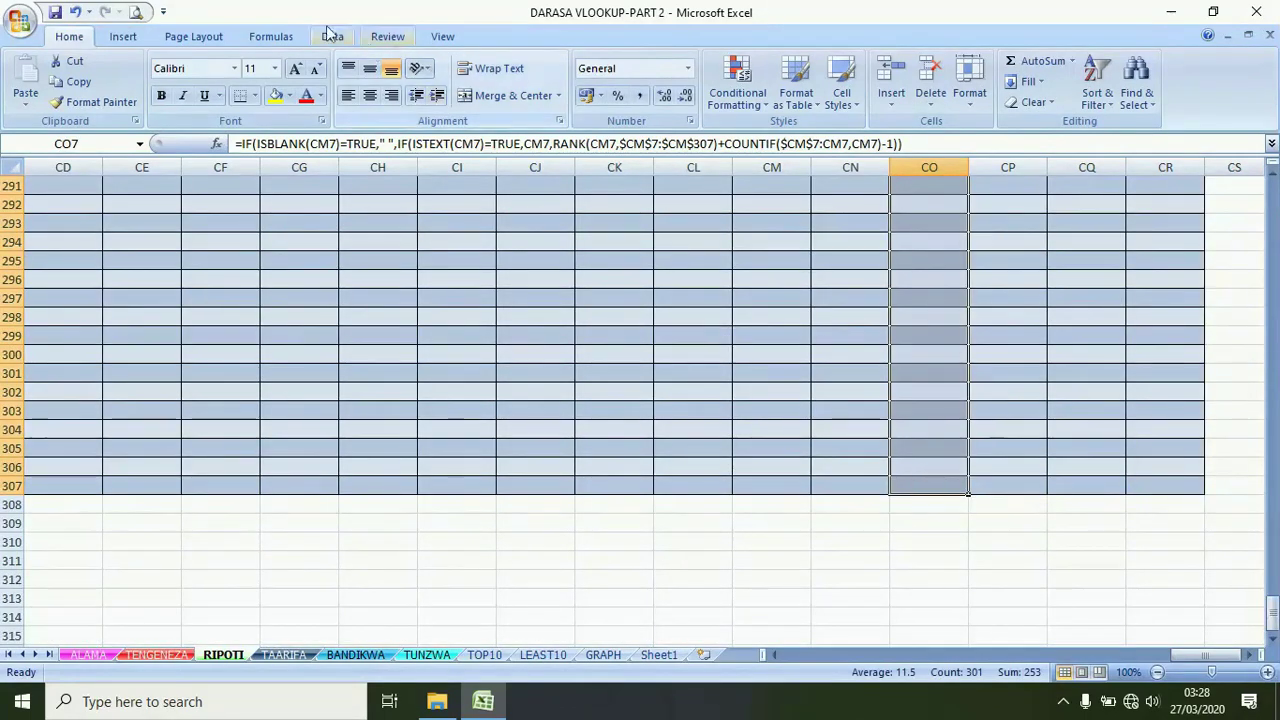
left_click(271, 36)
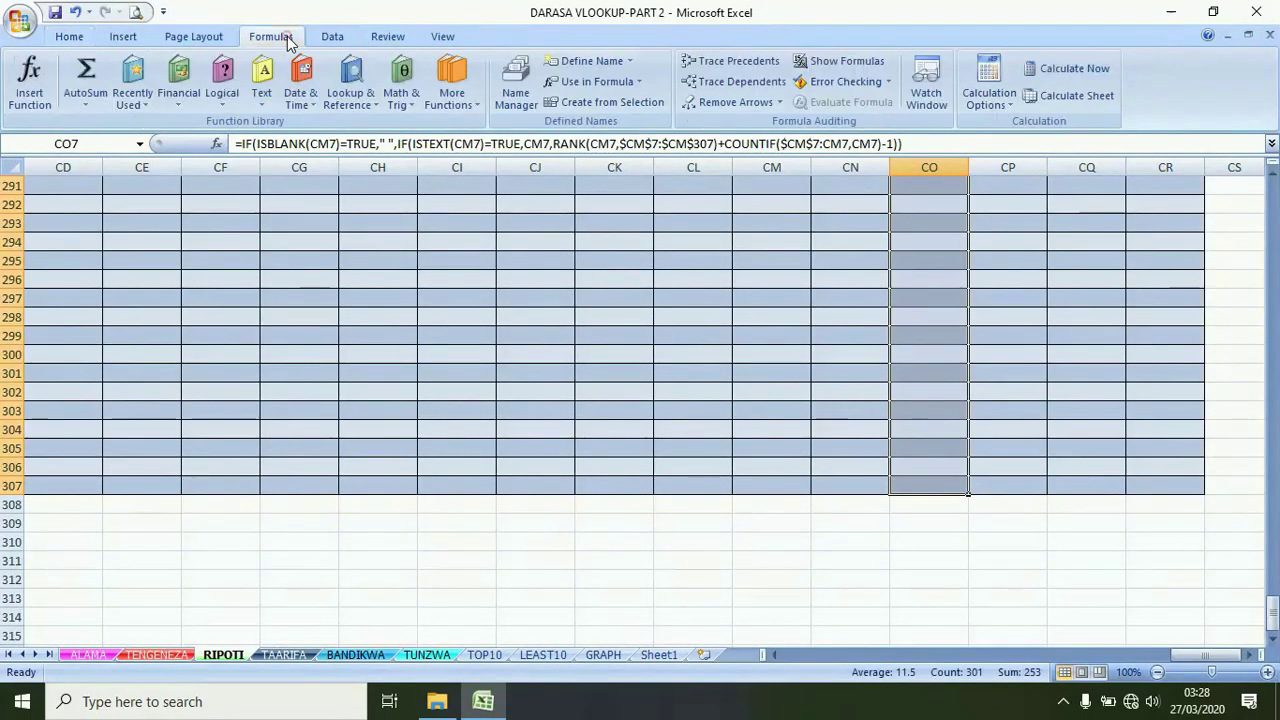
left_click(607, 64)
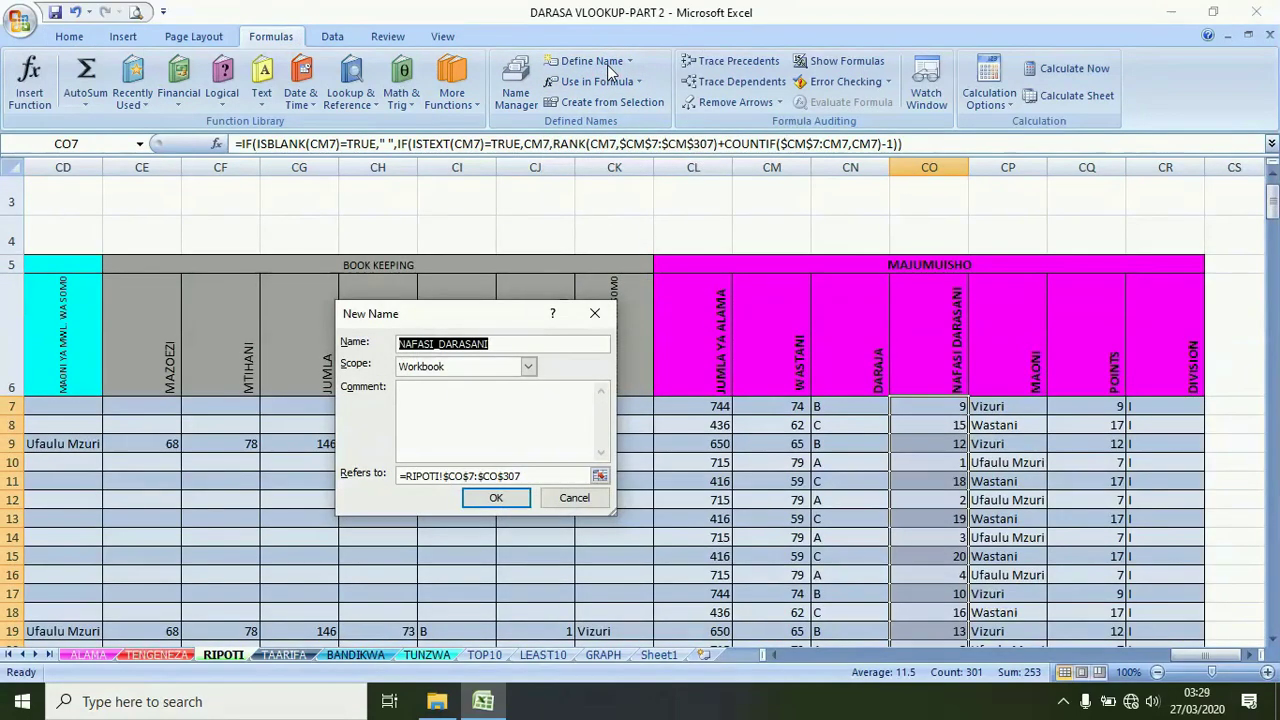
type("NAFASI")
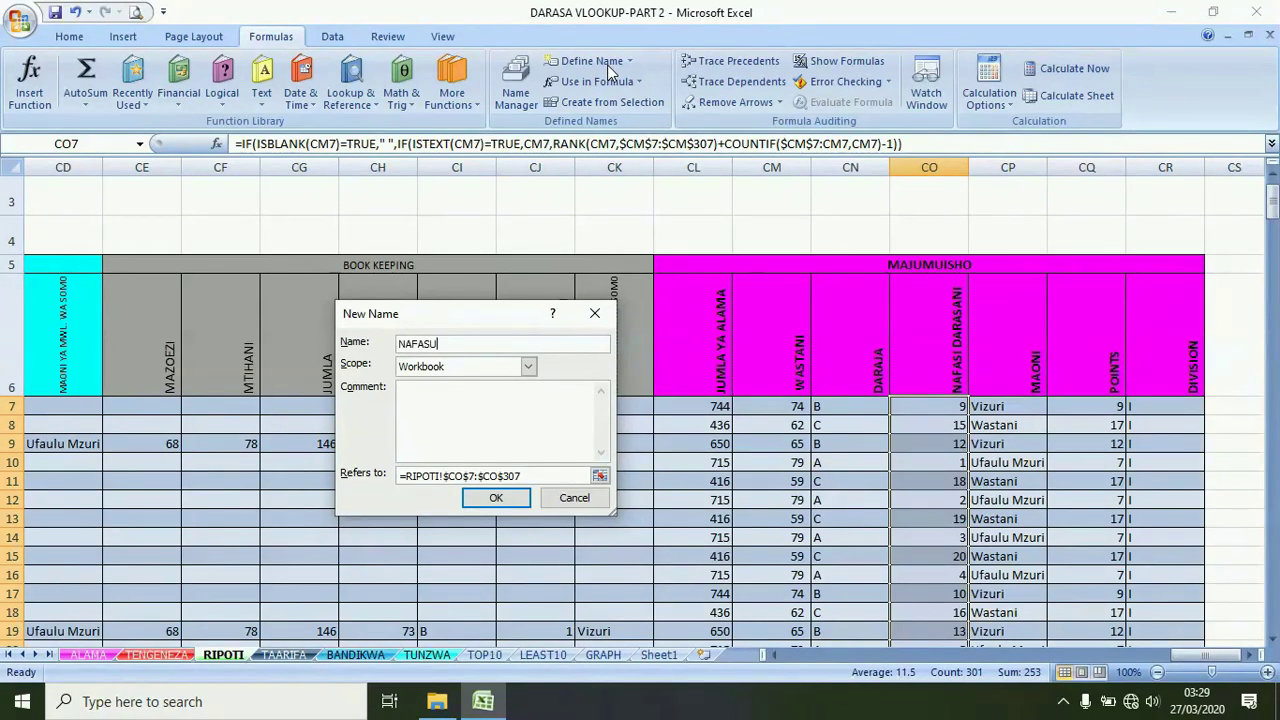
left_click(495, 497)
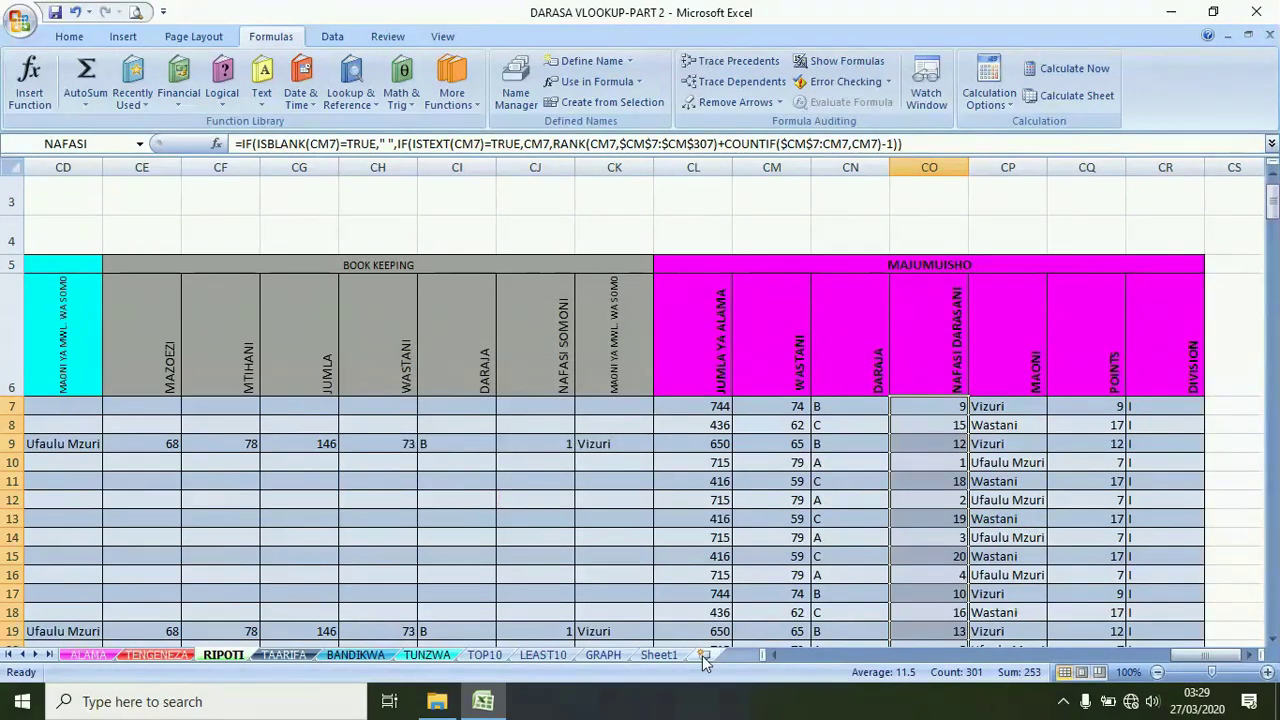
Define the workbook name JINA for the JINA LA KWANZA cells B7:B307 on RIPOTI
left_click(797, 656)
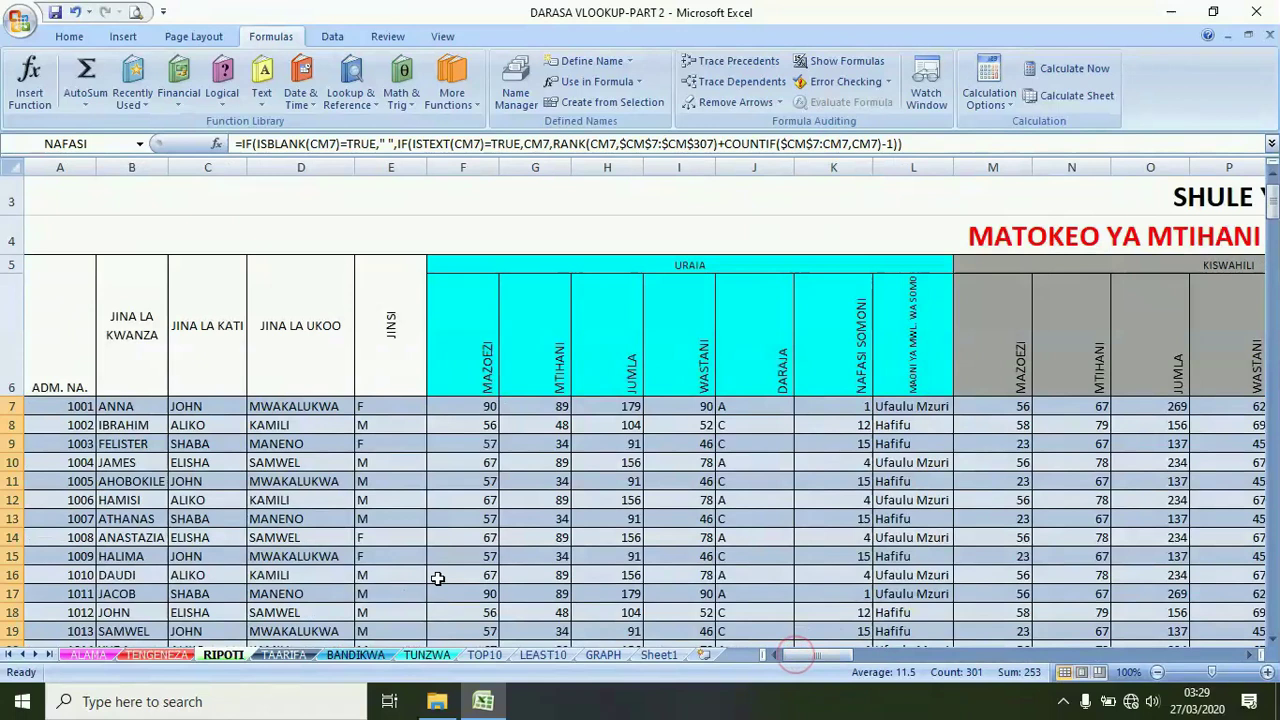
left_click(117, 410)
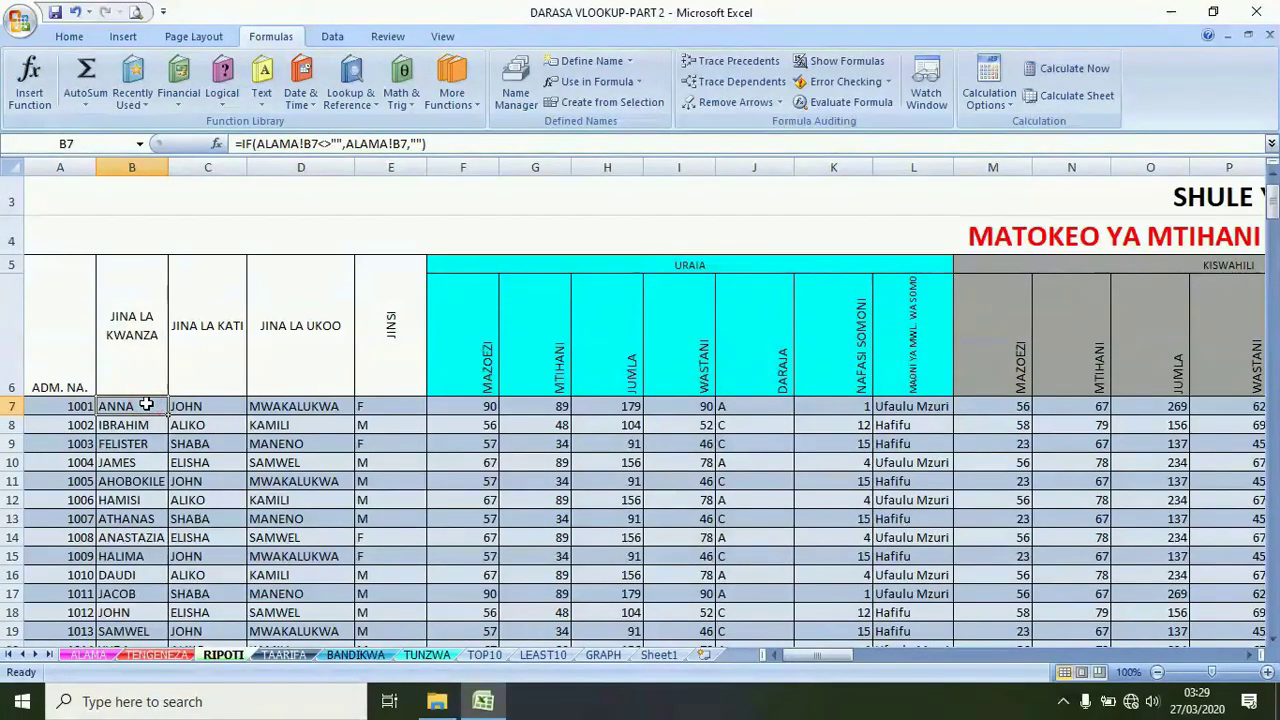
left_click(1272, 627)
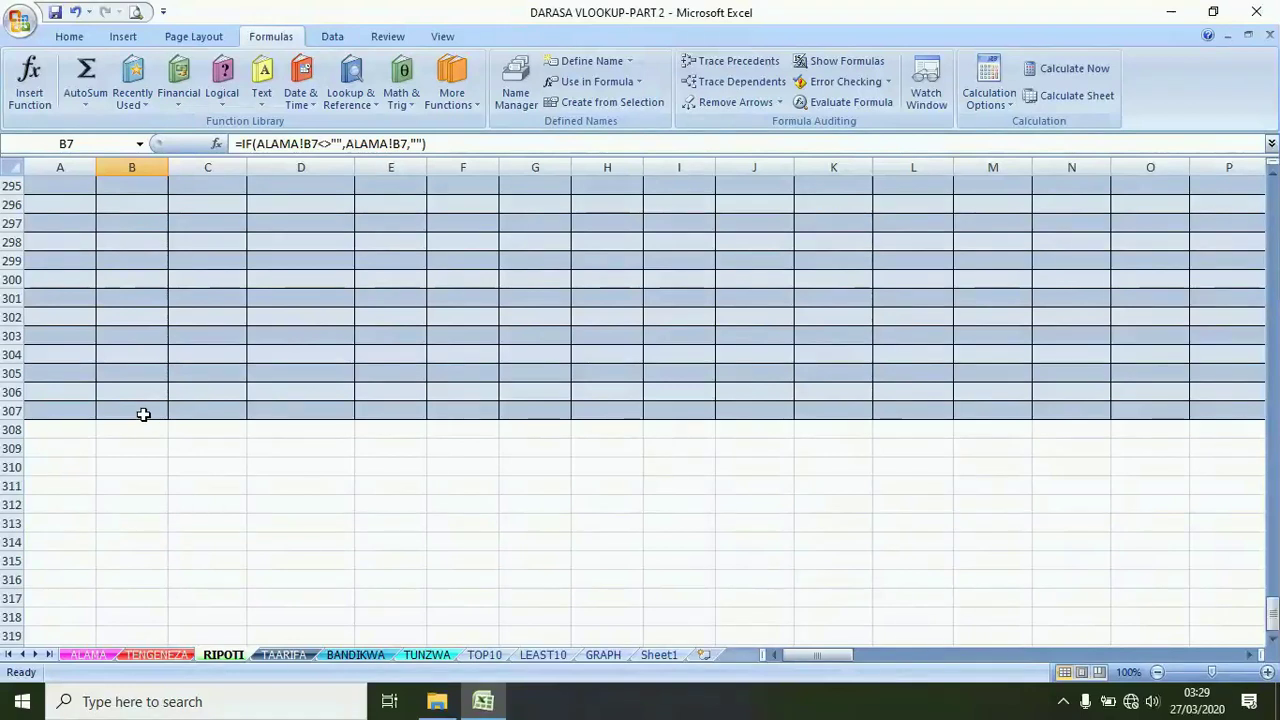
left_click(143, 414, "shift")
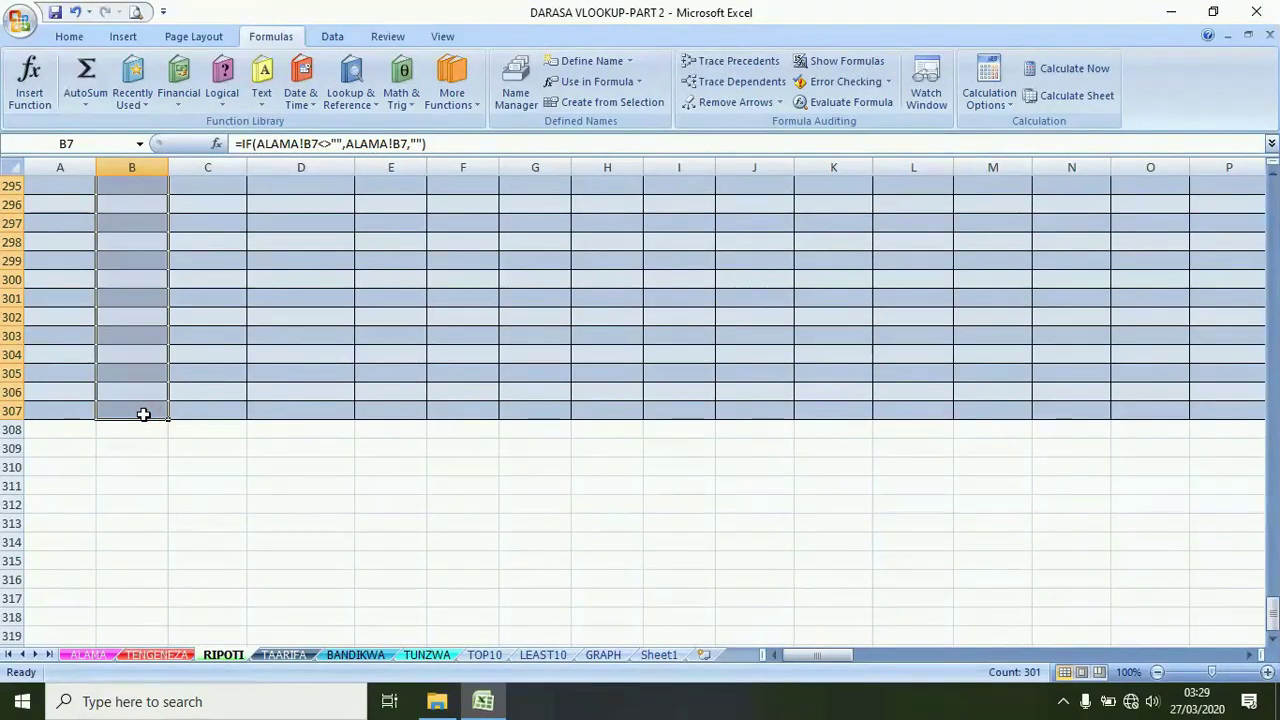
left_click(619, 64)
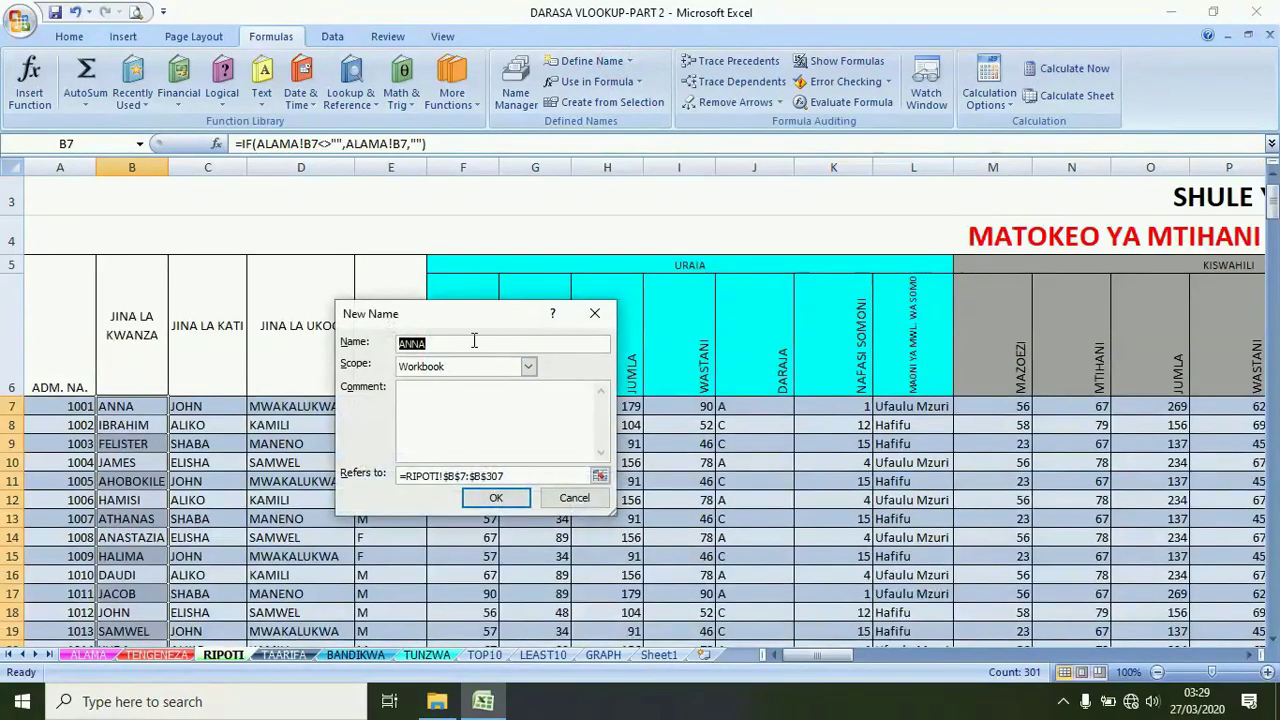
type("JINA")
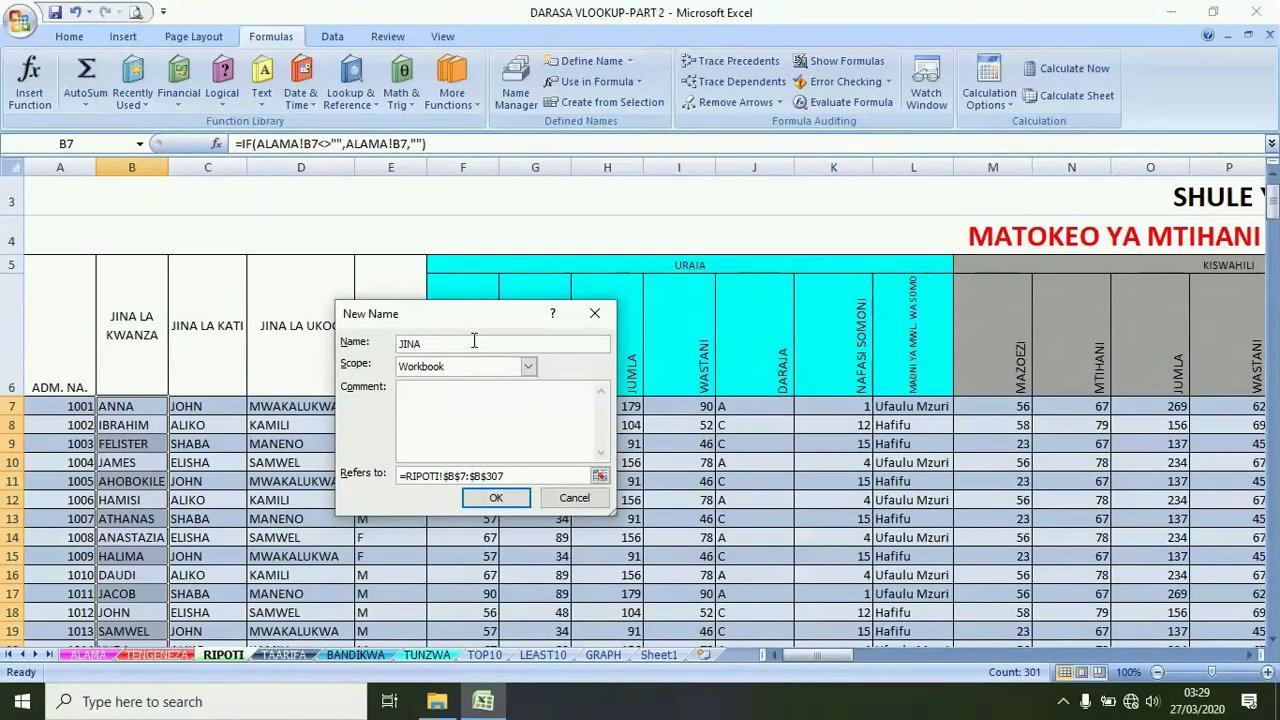
left_click(497, 498)
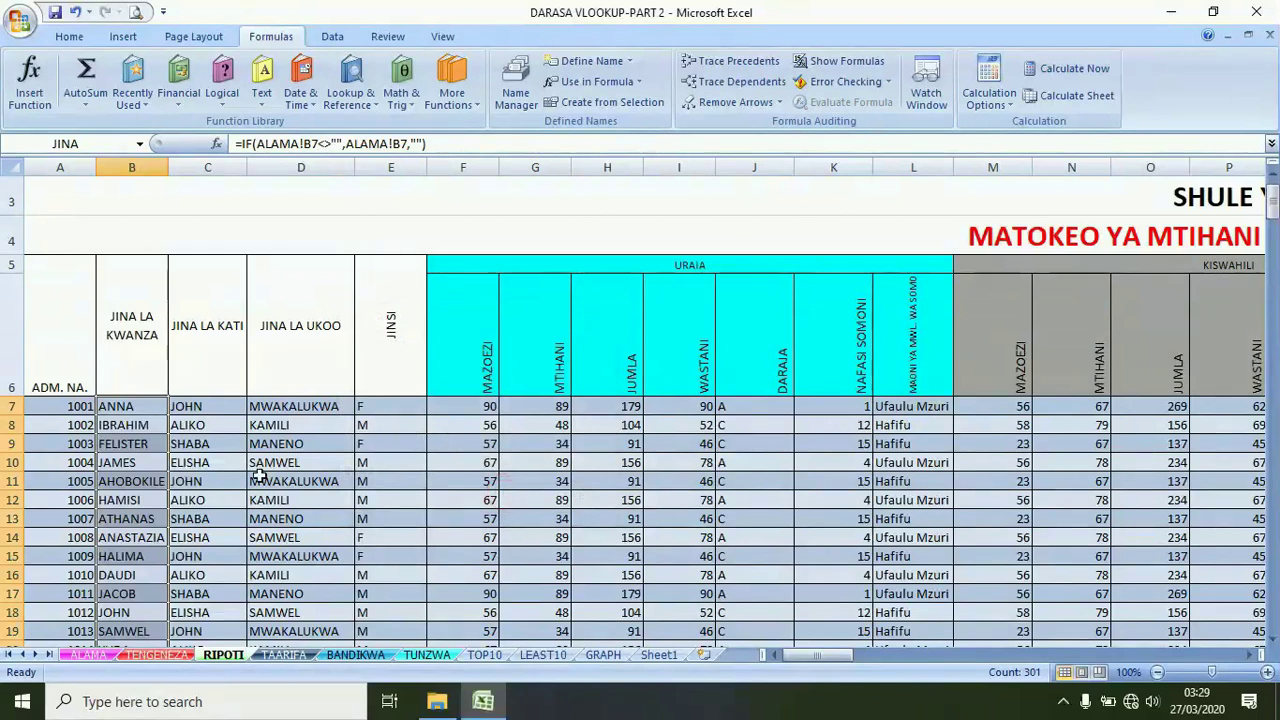
Create a table from $A$7:$CR$307 on RIPOTI, leaving the option that the table has headers off
left_click(61, 403)
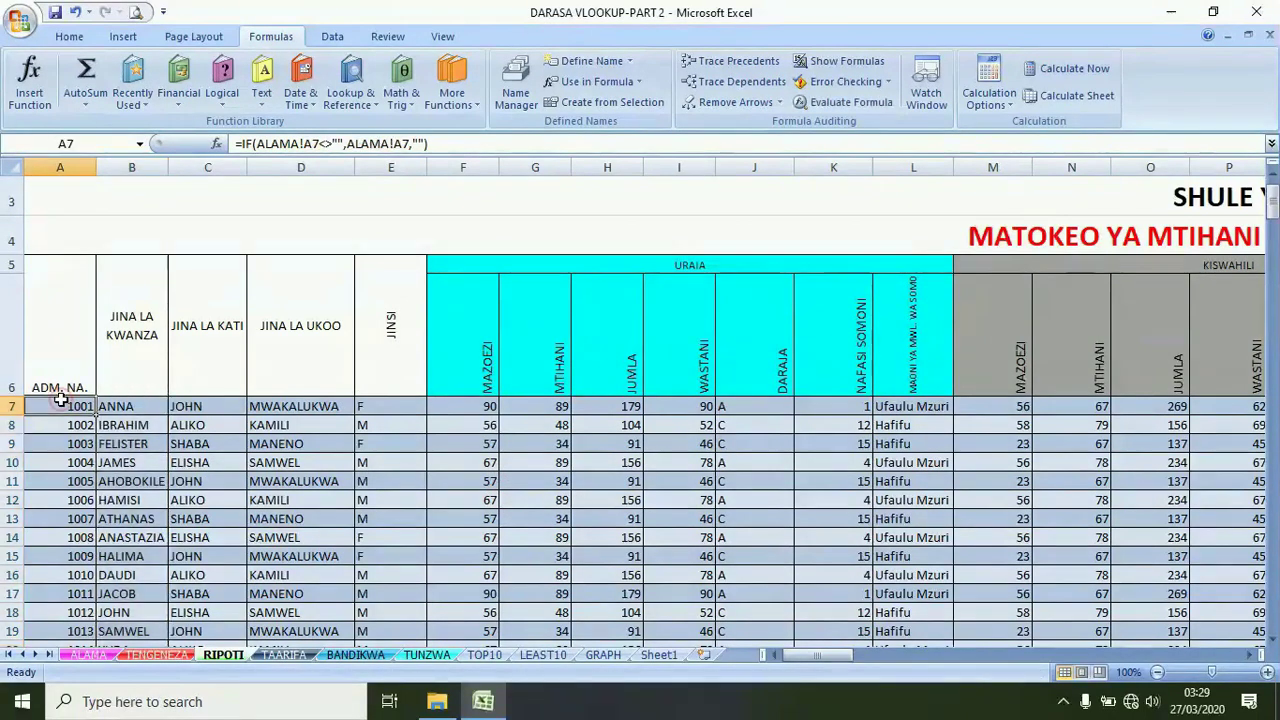
key("ctrl+t")
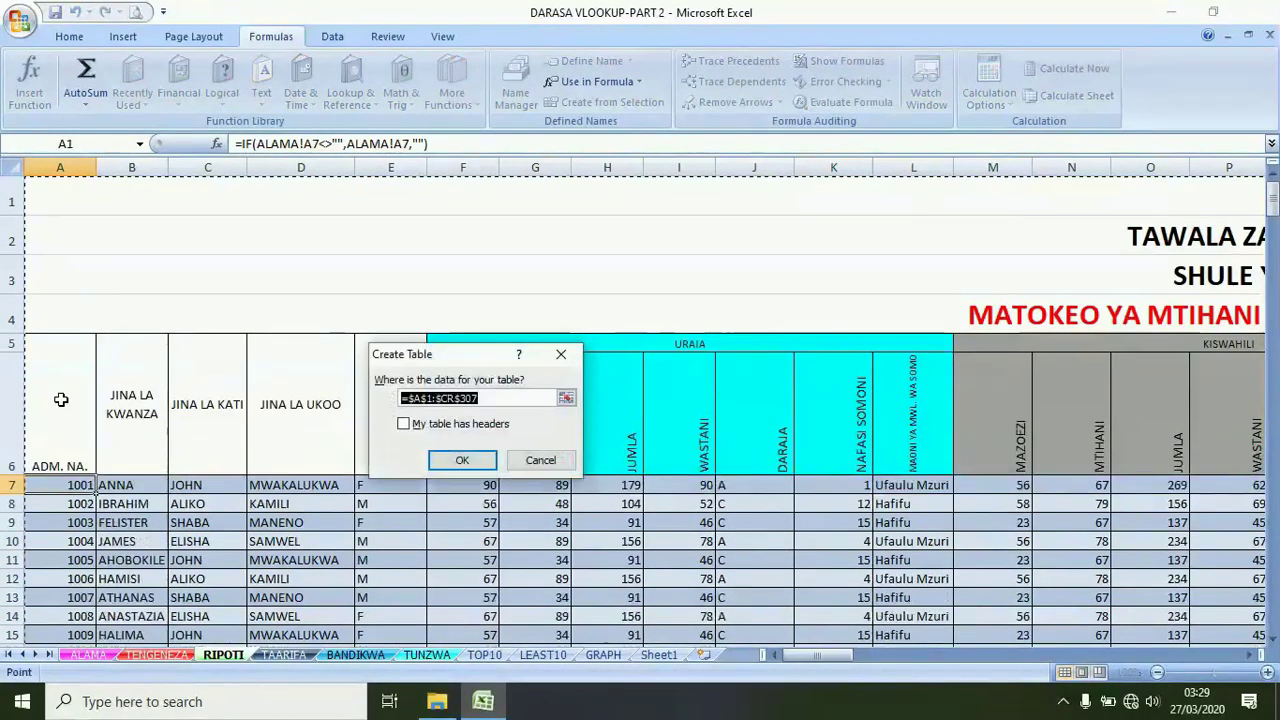
left_click(434, 398)
key("BackSpace")
type("7")
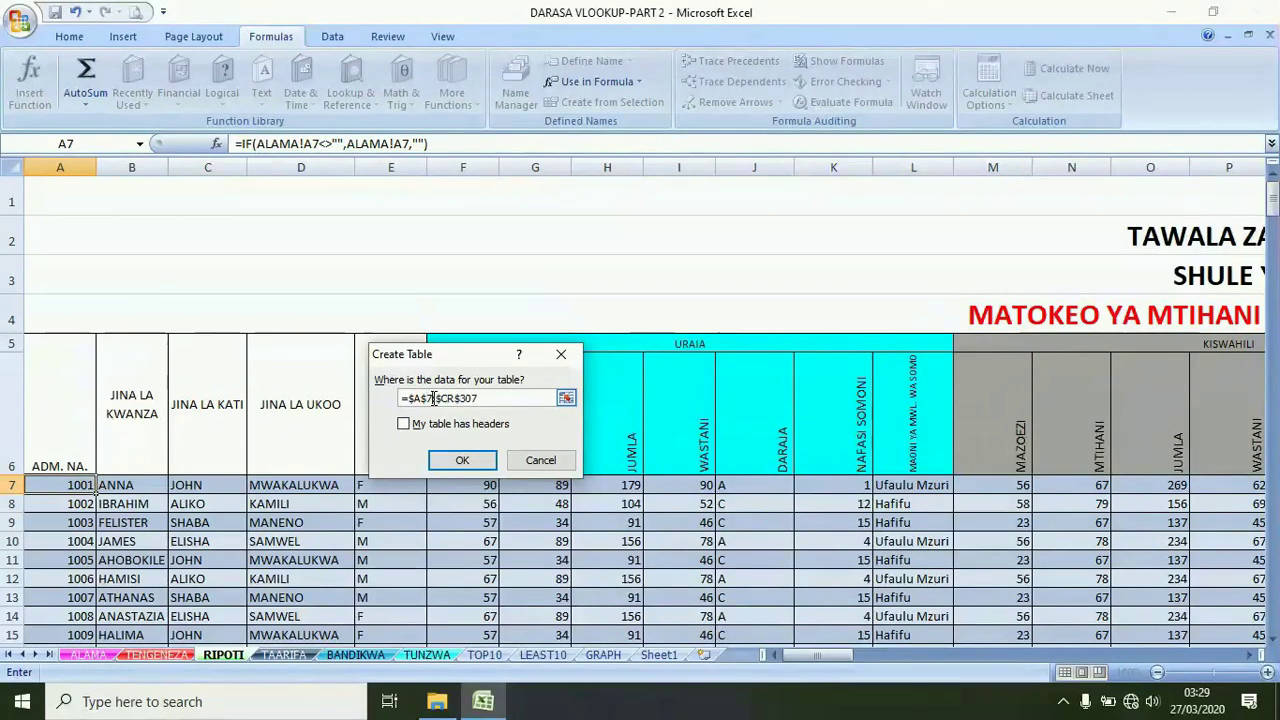
left_click(463, 460)
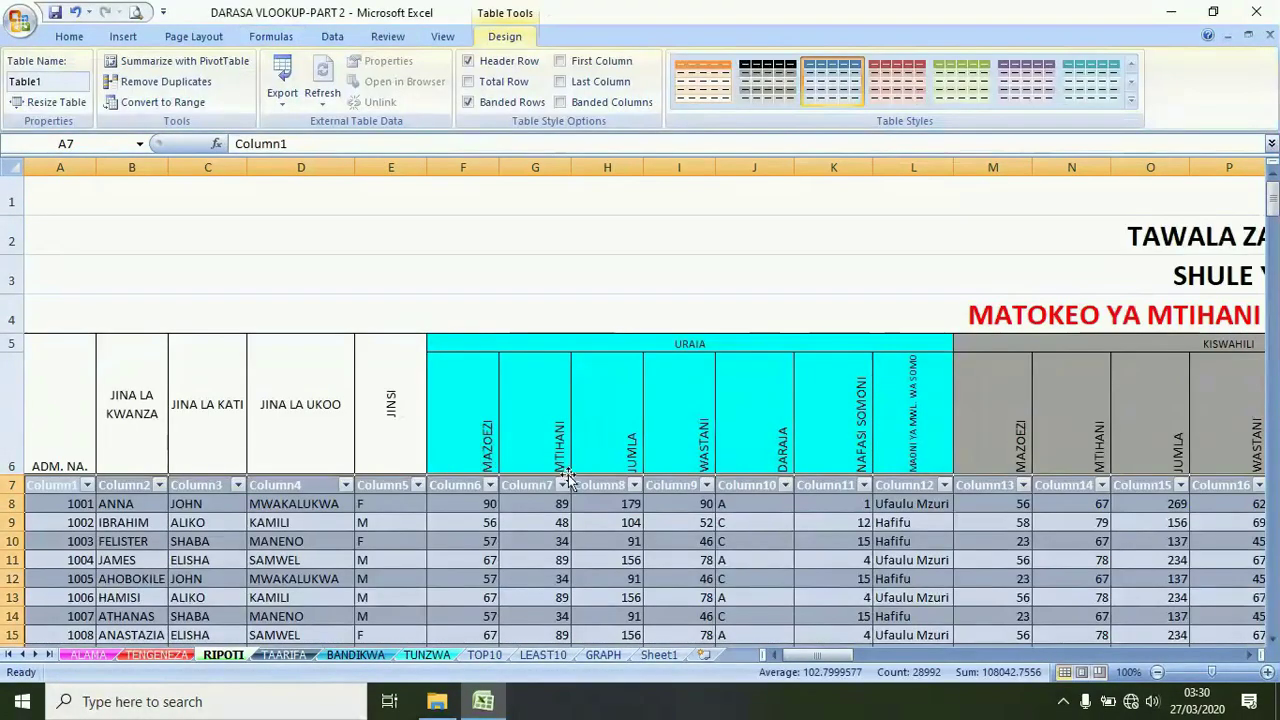
Name the new table RIPOTI and save the workbook
left_click(64, 84)
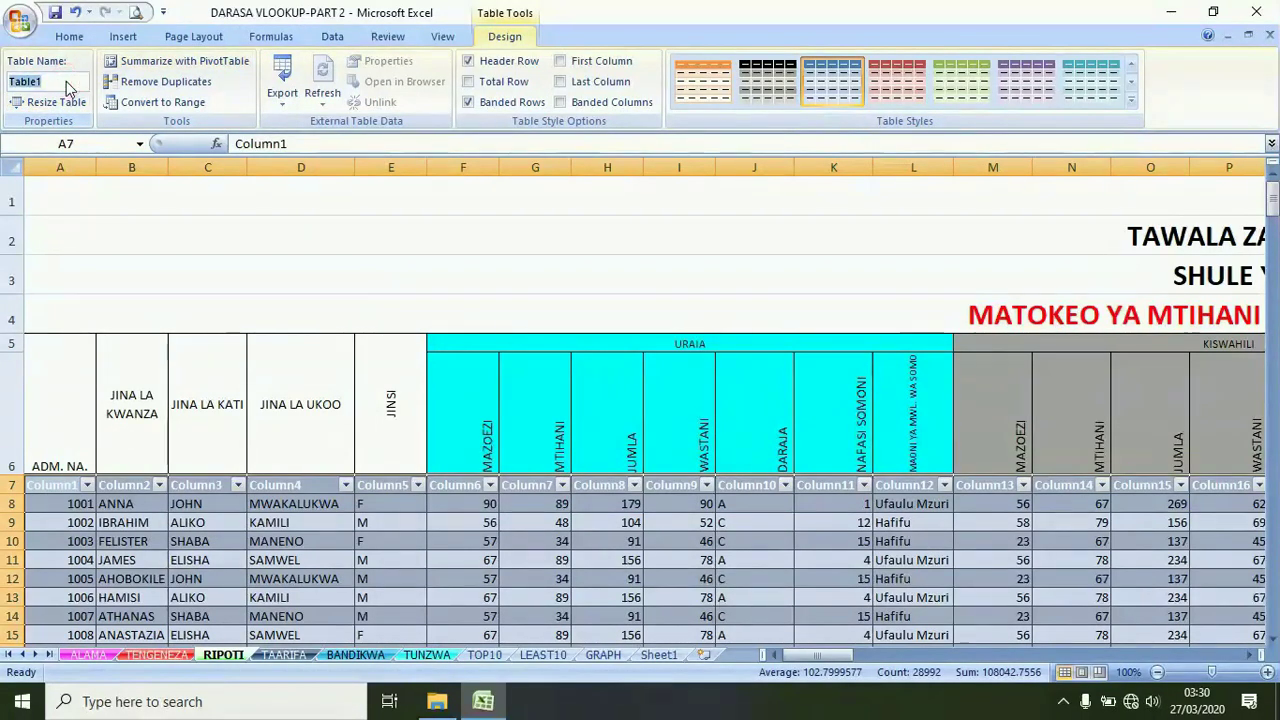
type("R")
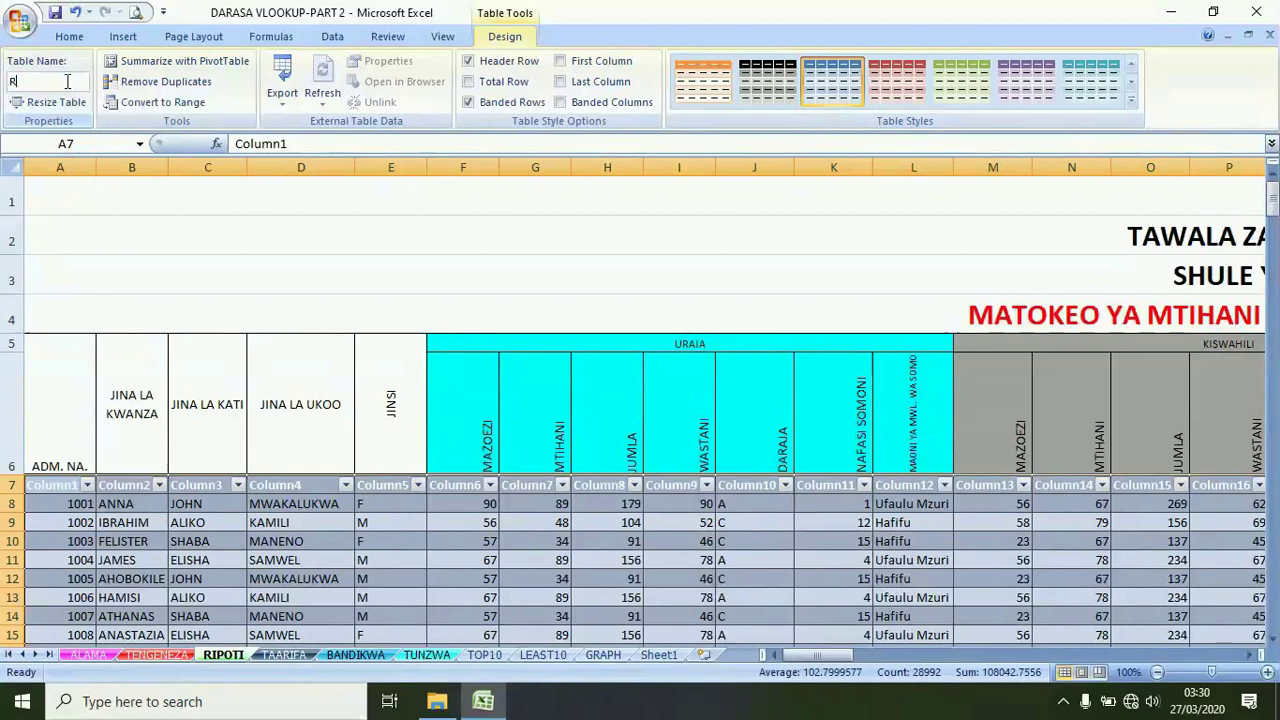
type("IPOTI")
left_click(270, 507)
left_click(56, 12)
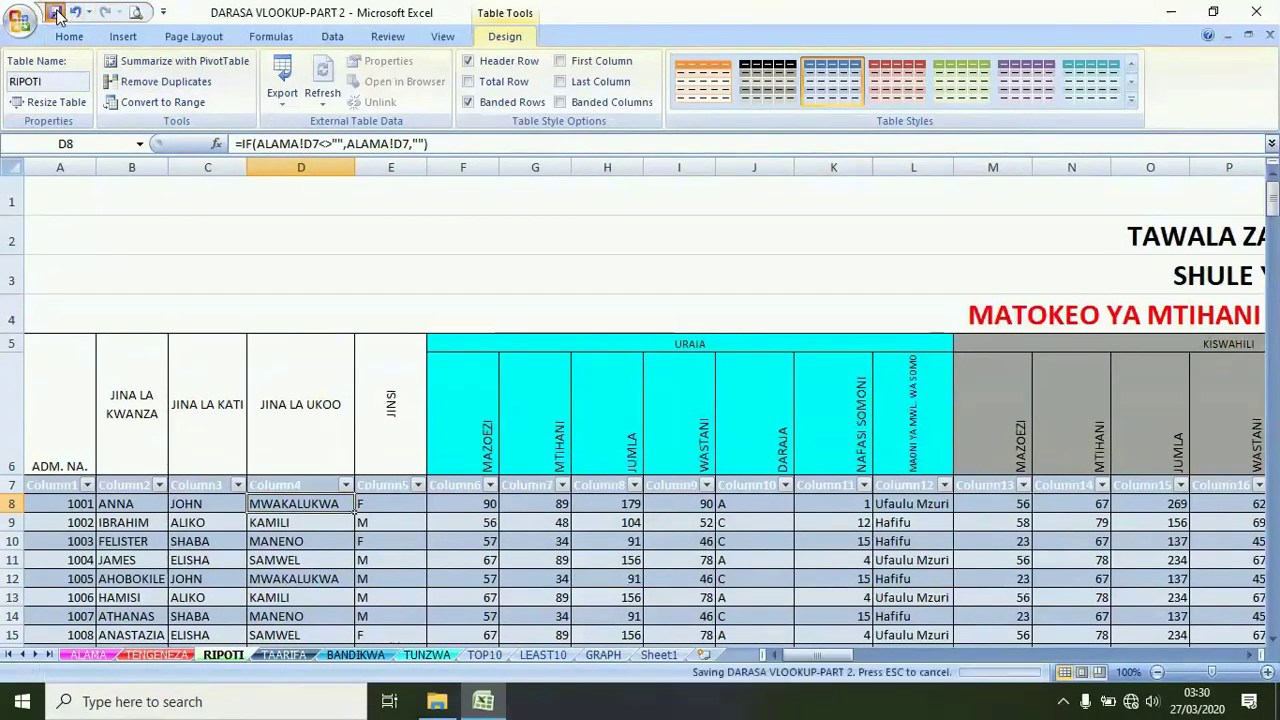
Fill the NAFASI YAKE cells C3:C12 on the TOP10 sheet with the array formula =SMALL(NAFASI,{1;2;3;4;5;6;7;8;9;10})
left_click(484, 654)
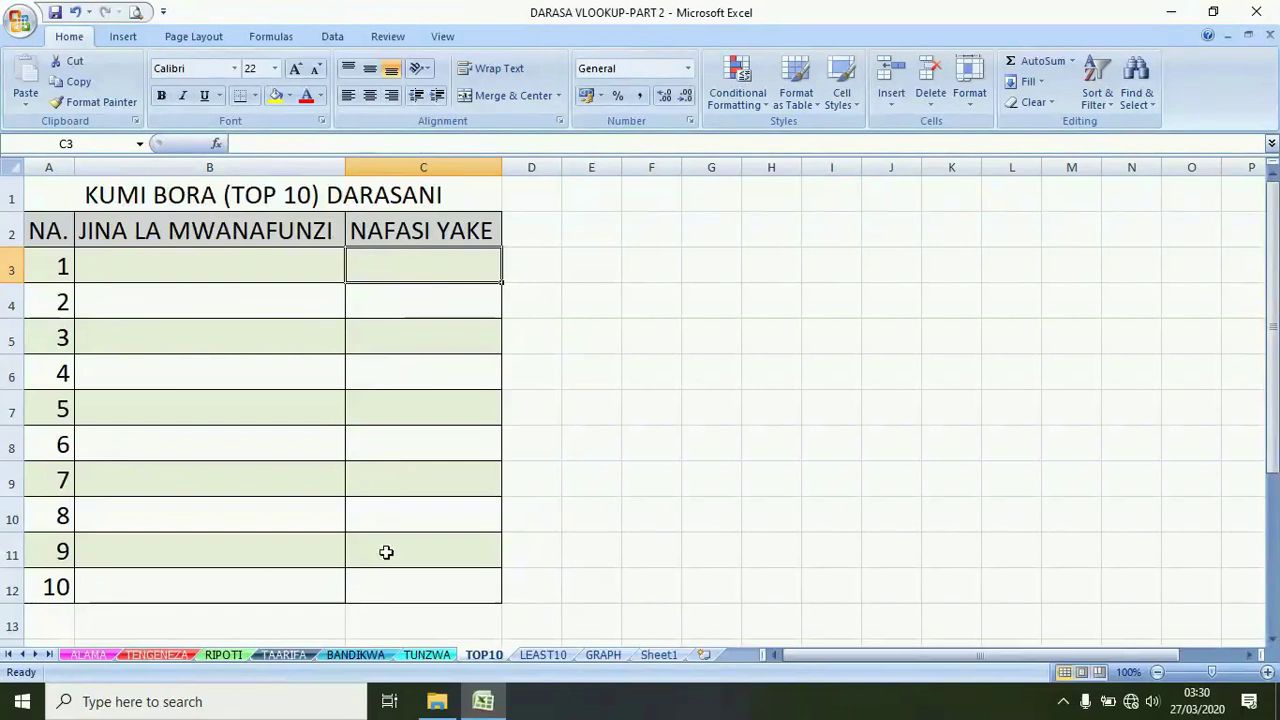
left_click(381, 591, "shift")
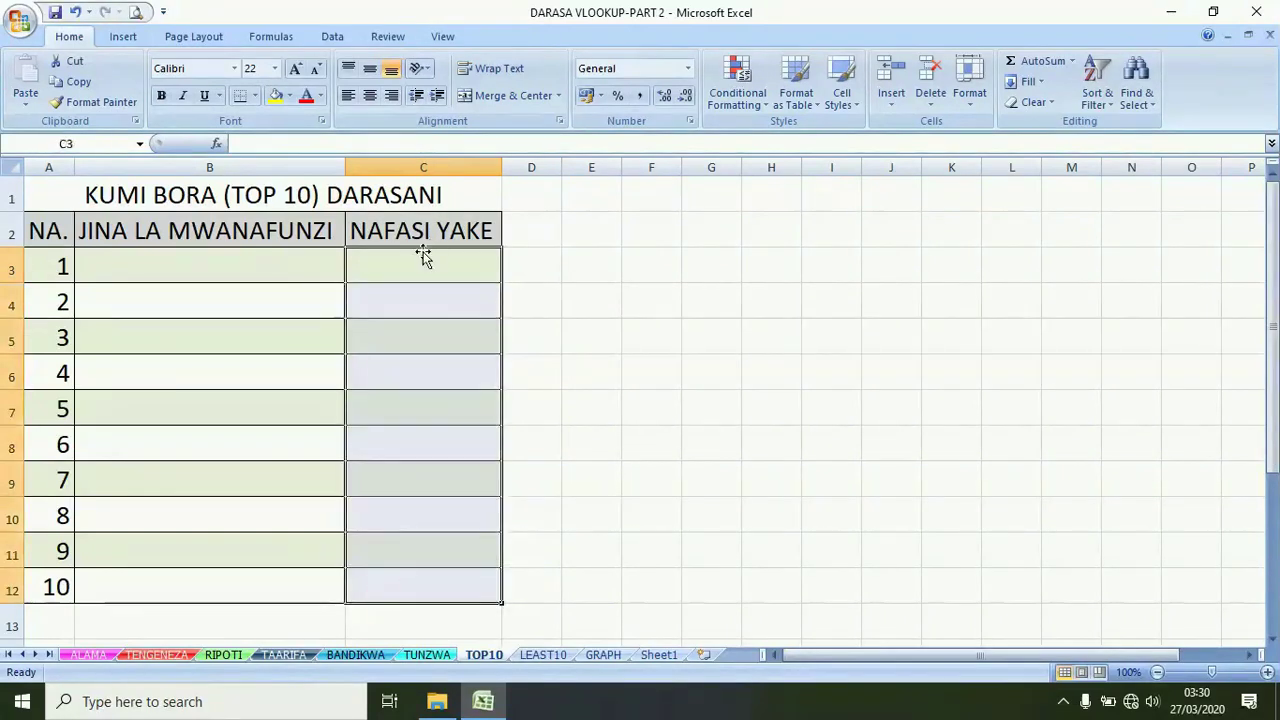
left_click(358, 142)
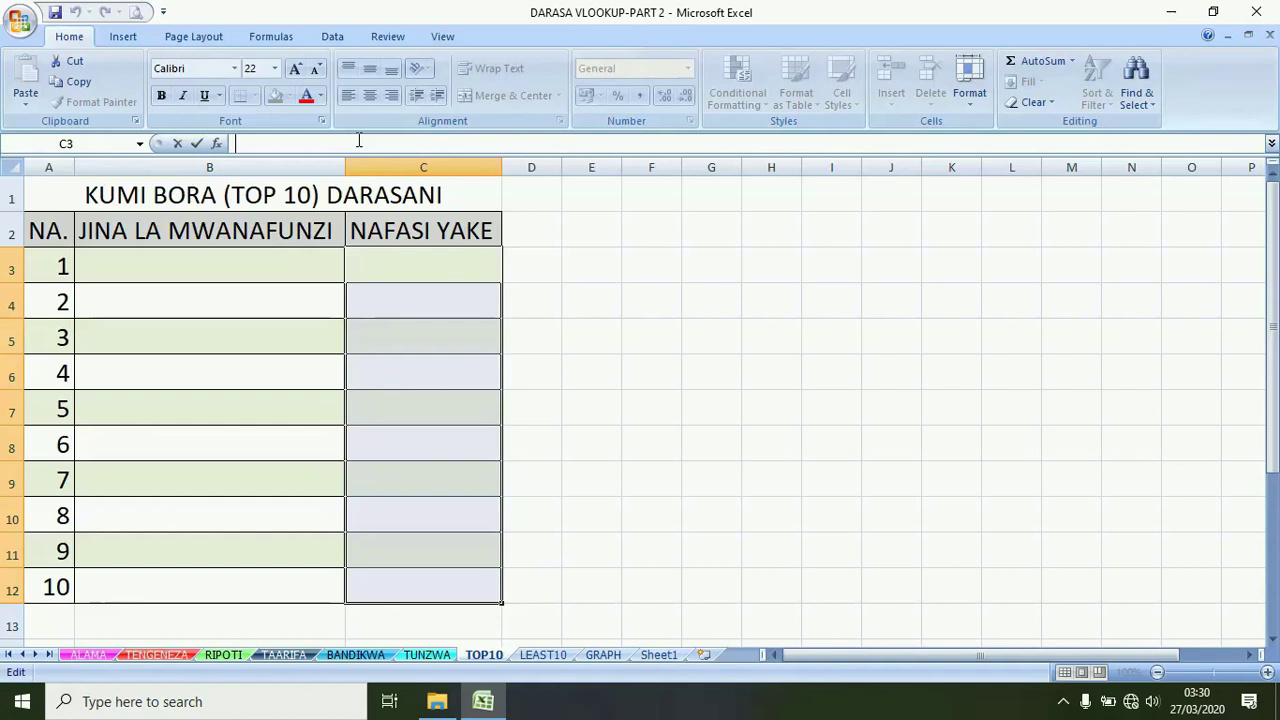
type("=SMALL")
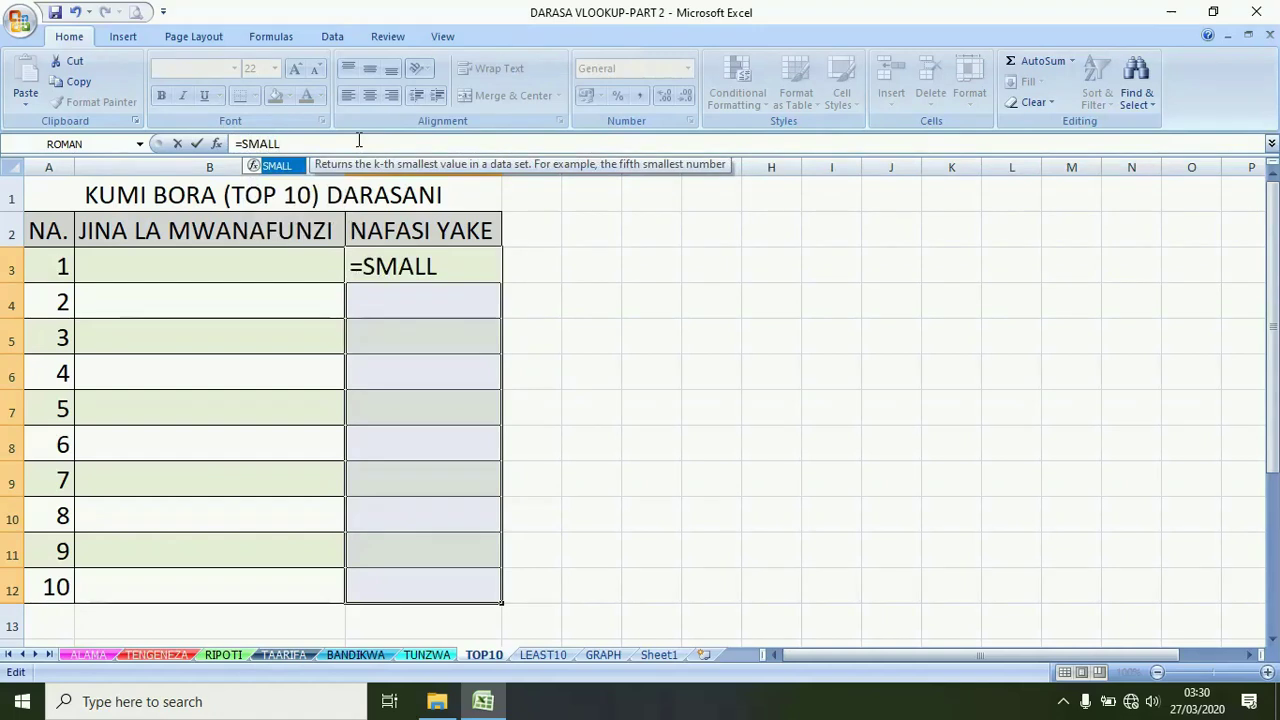
type("(")
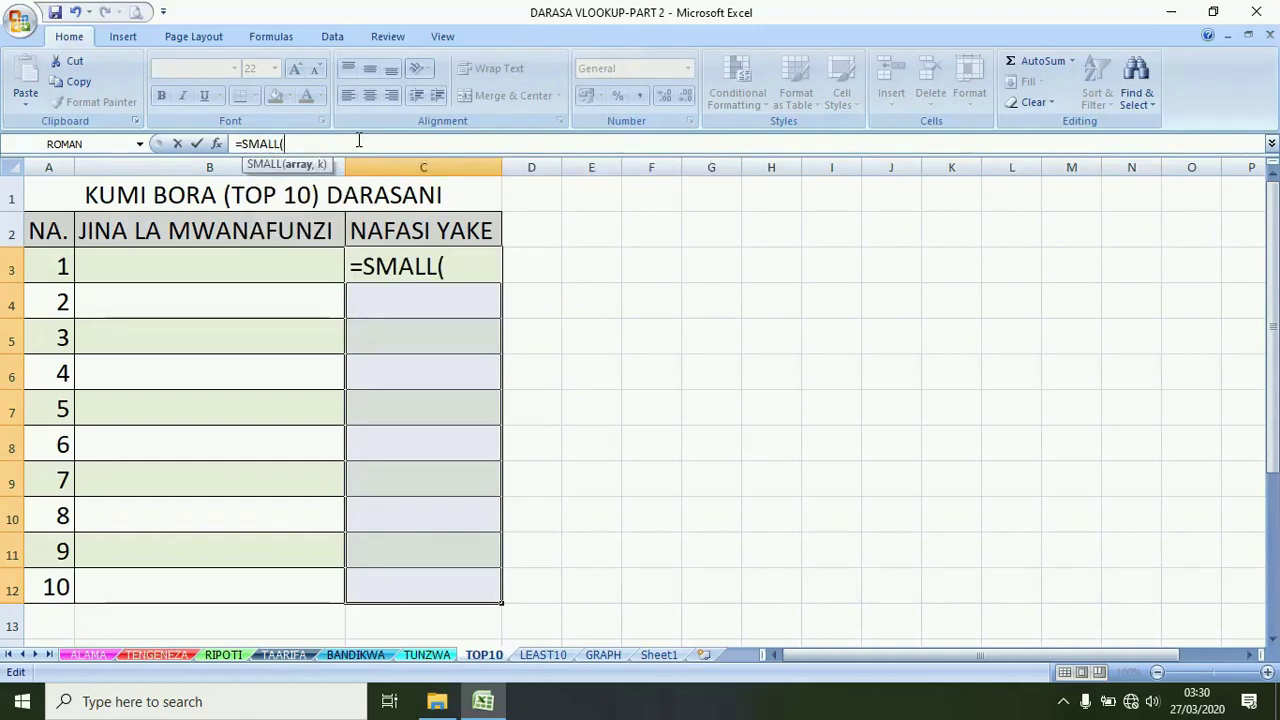
type("NAF")
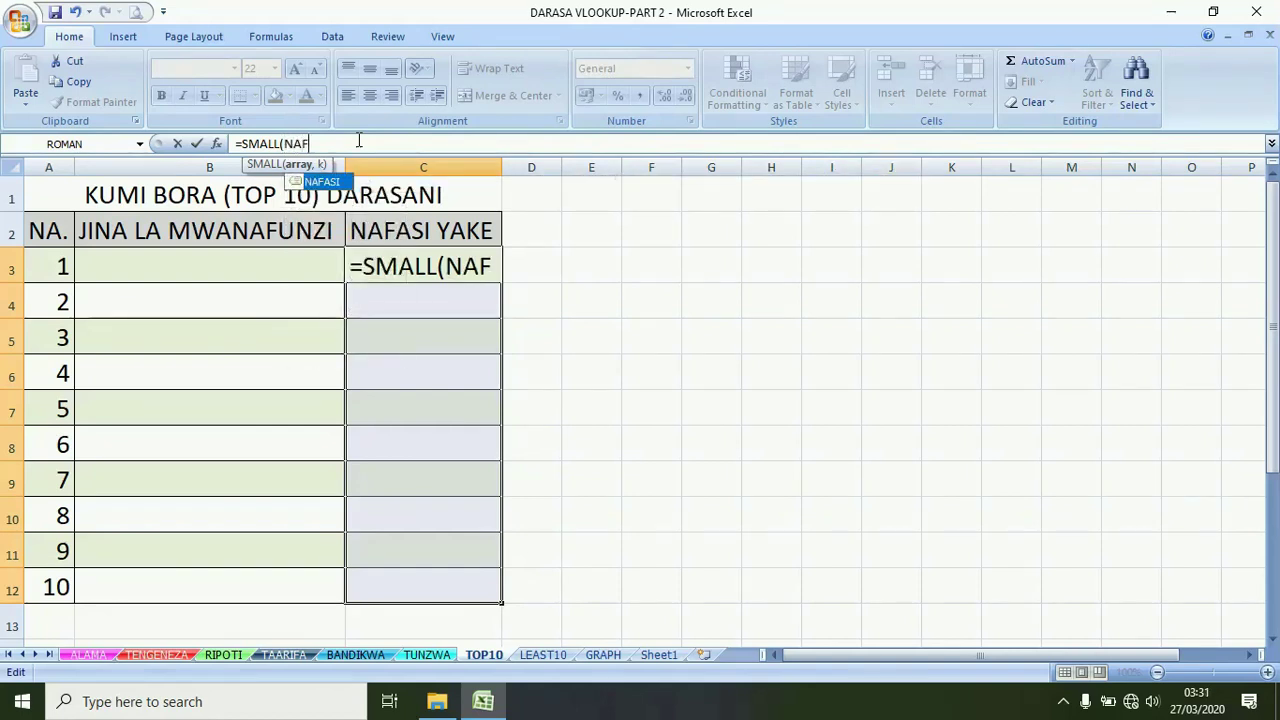
double_click(322, 182)
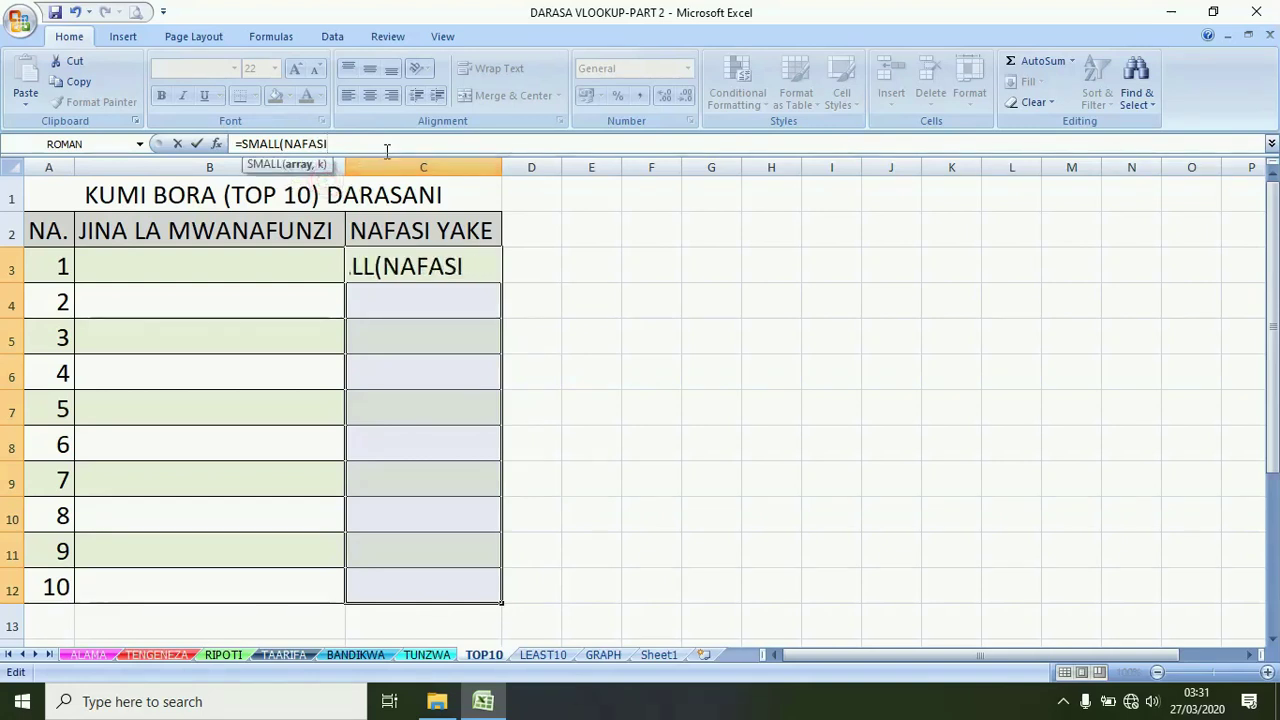
type(",{")
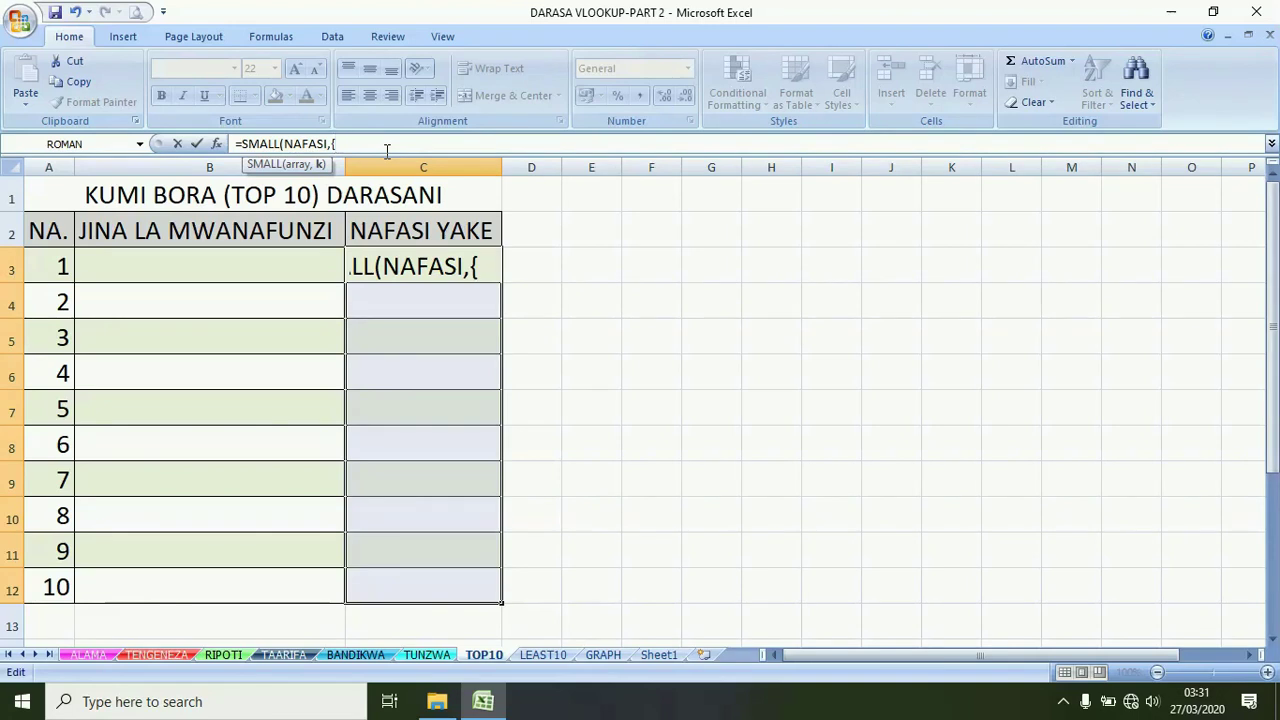
type("1;2")
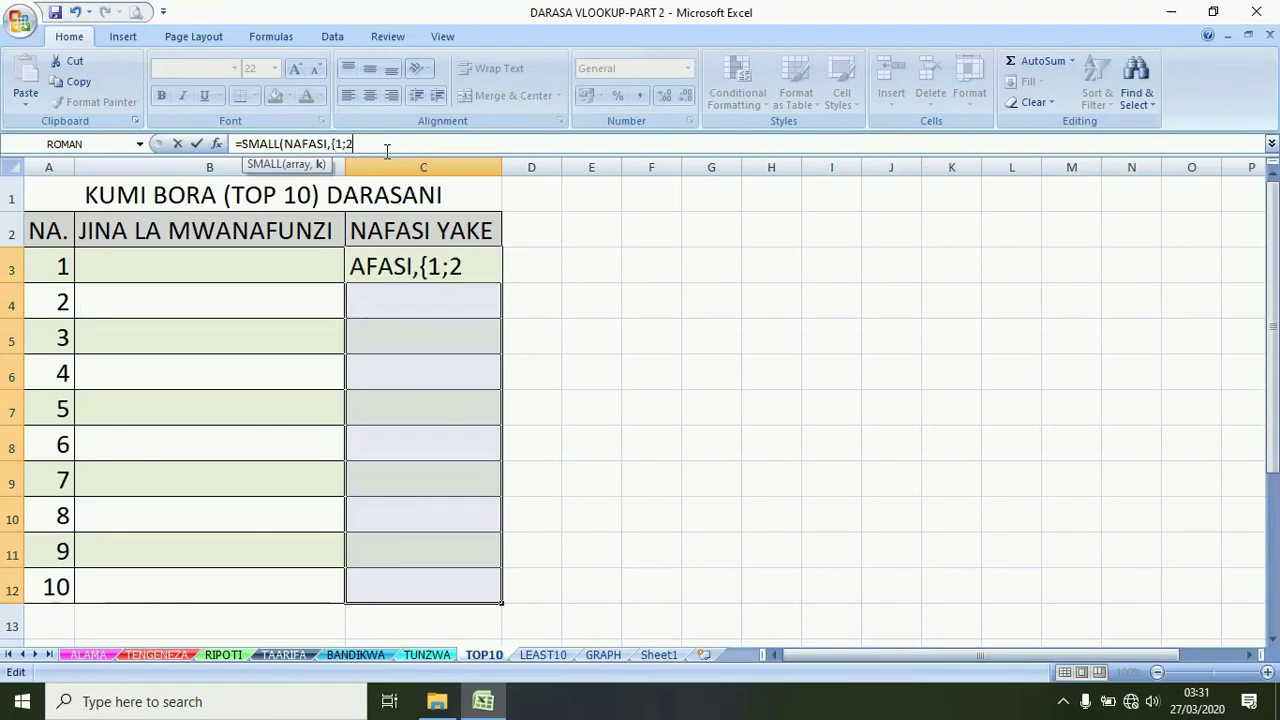
type(";3;4;5")
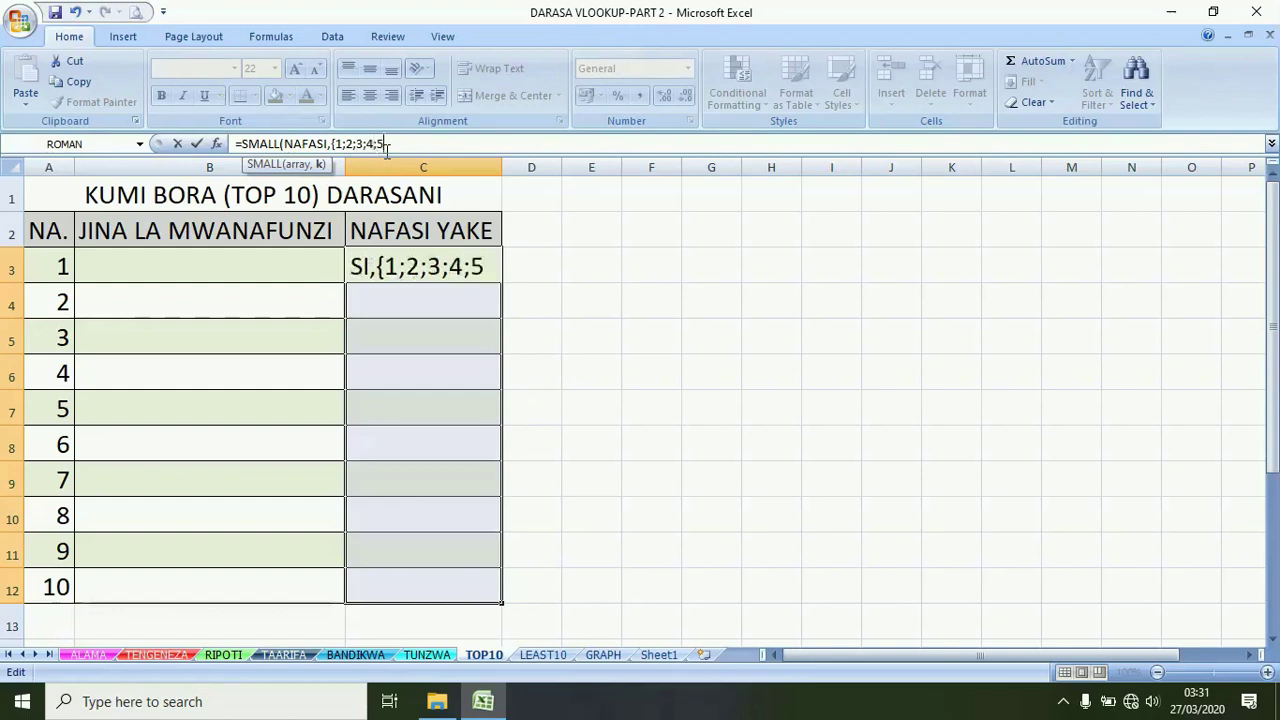
type(";6;7;8;")
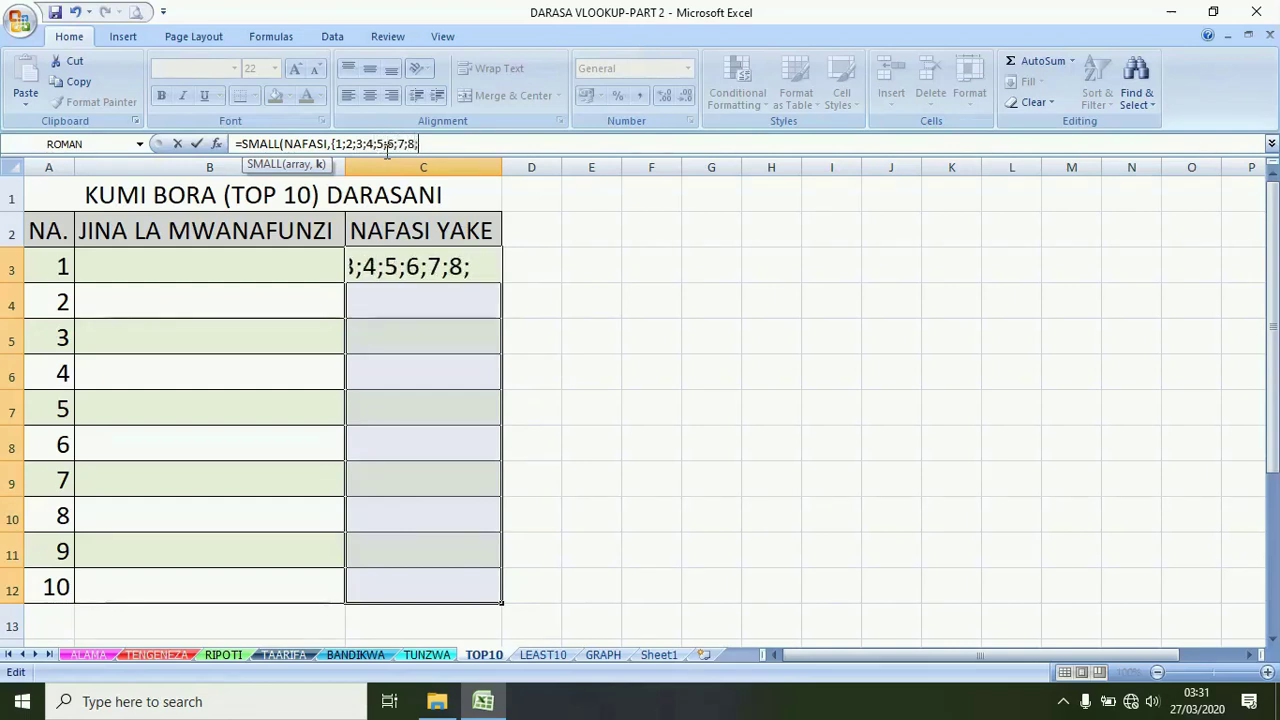
type("9;10")
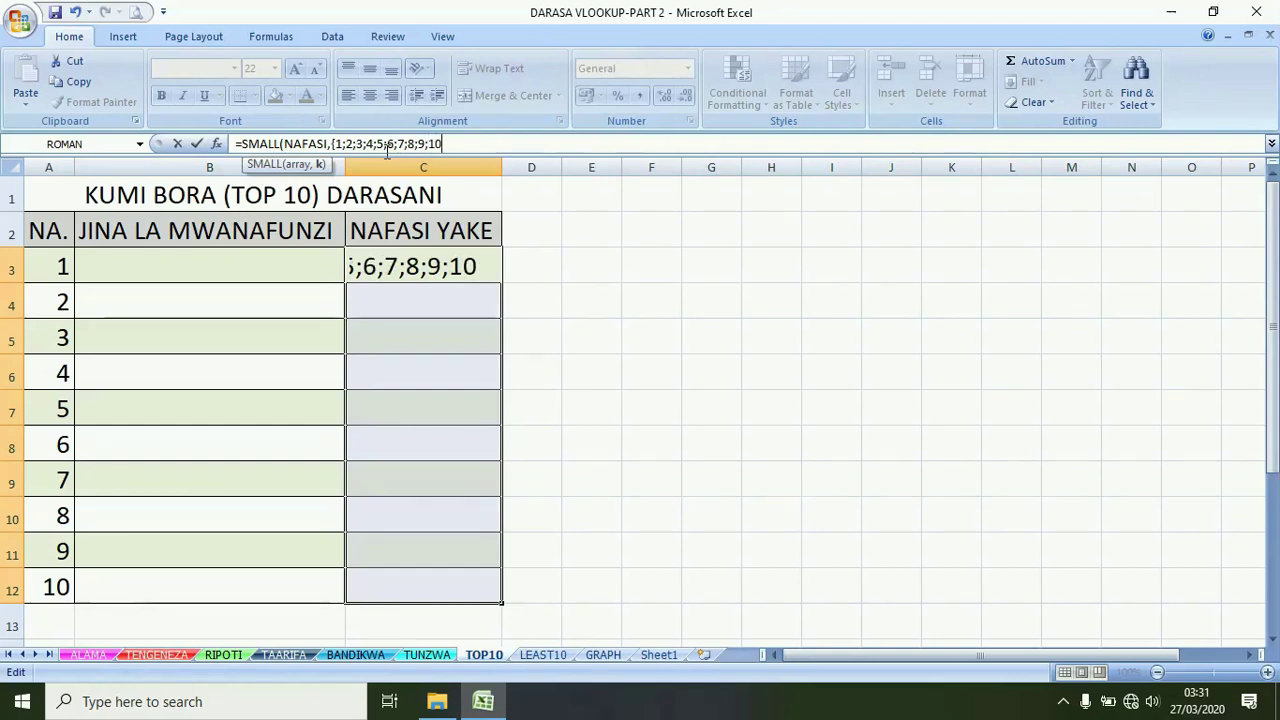
type("})")
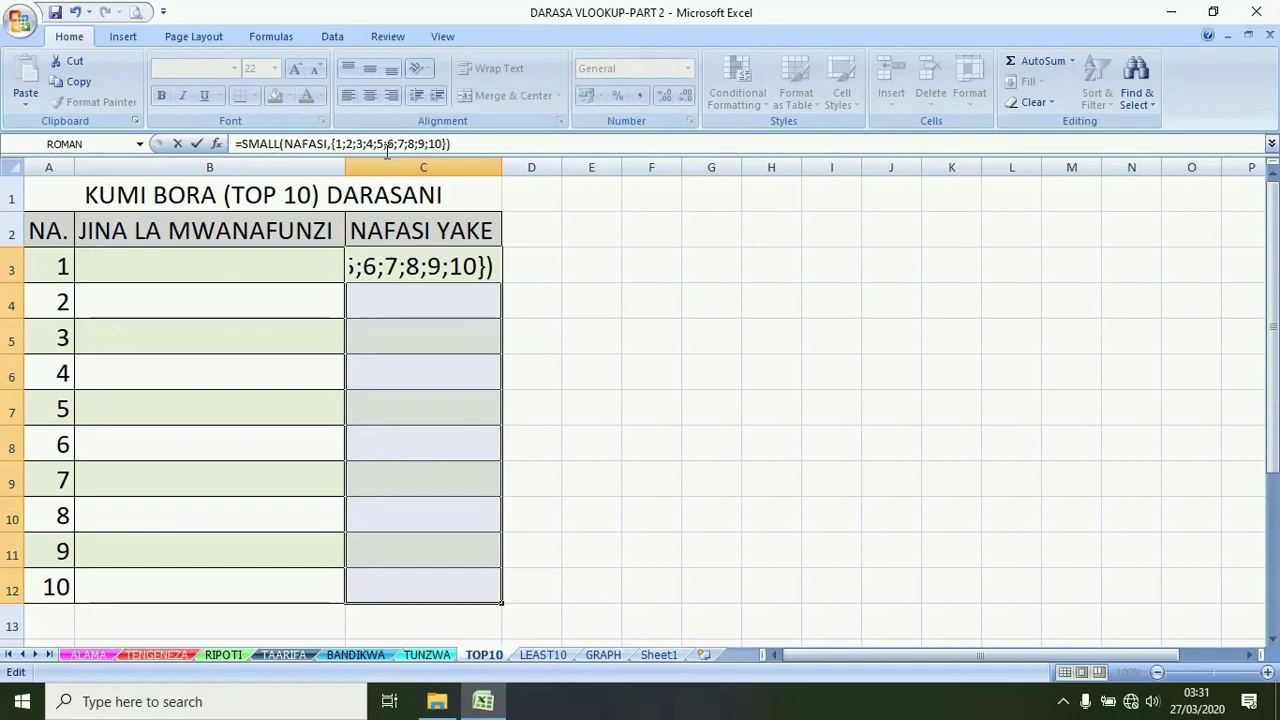
key("ctrl+shift+Return")
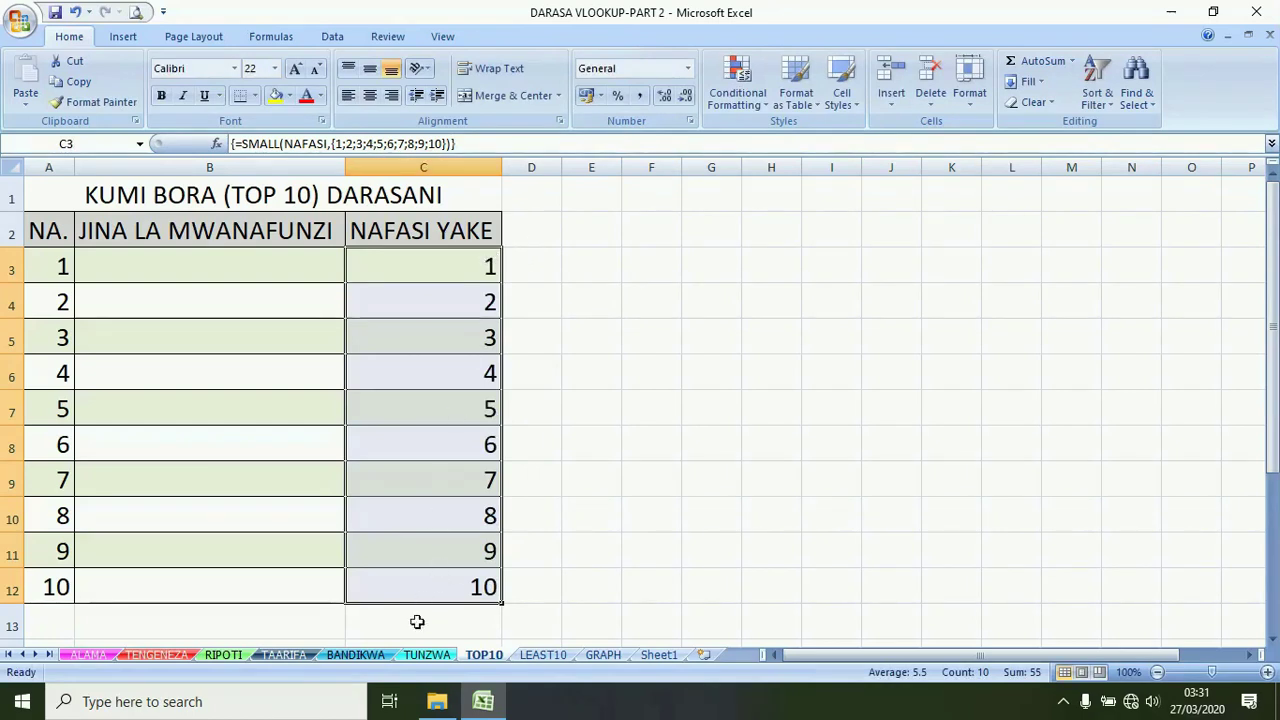
Examine the NAFASI DARASANI ranks and the formula in CO8 on RIPOTI, along with the students' name columns
left_click(180, 657)
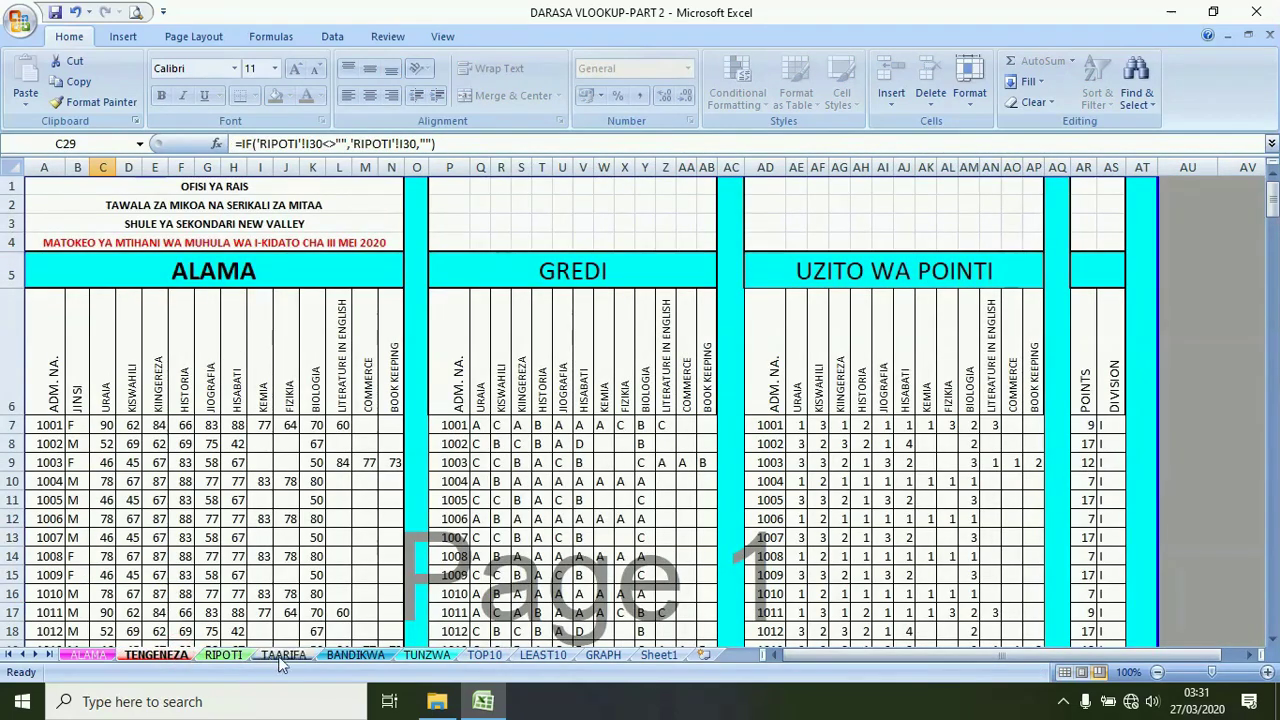
left_click(224, 655)
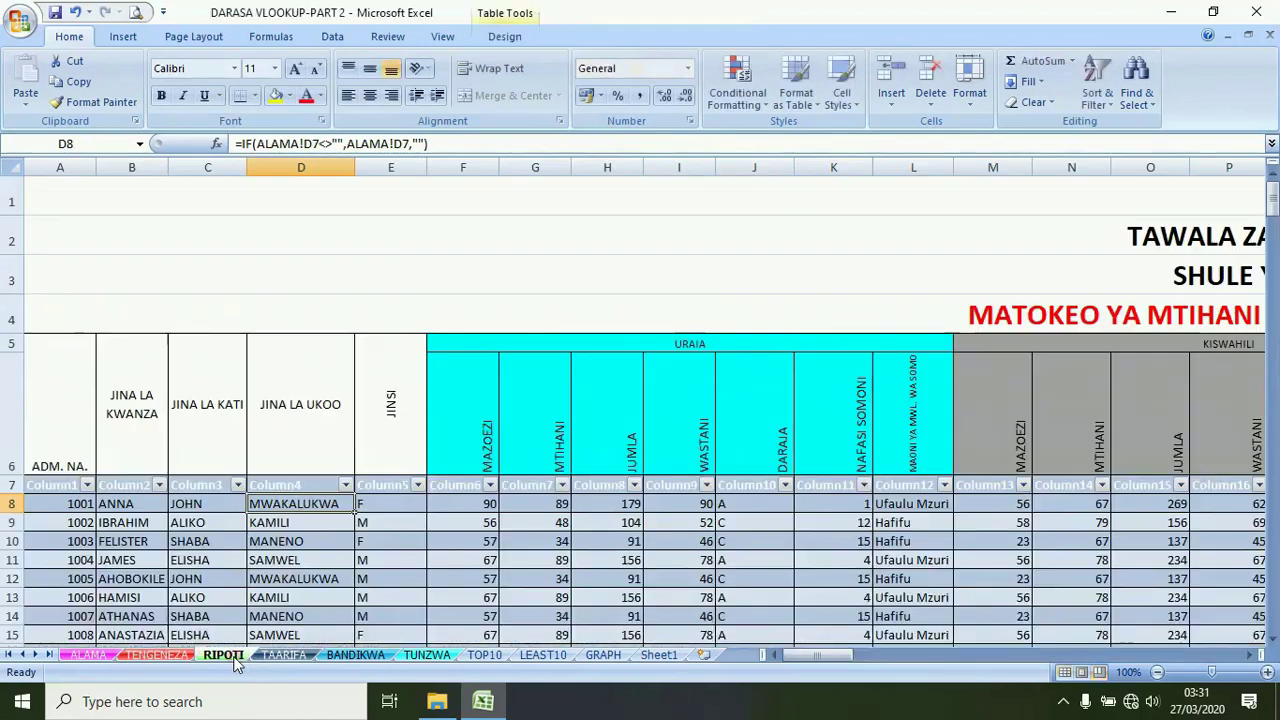
left_click(1238, 656)
left_click(1238, 660)
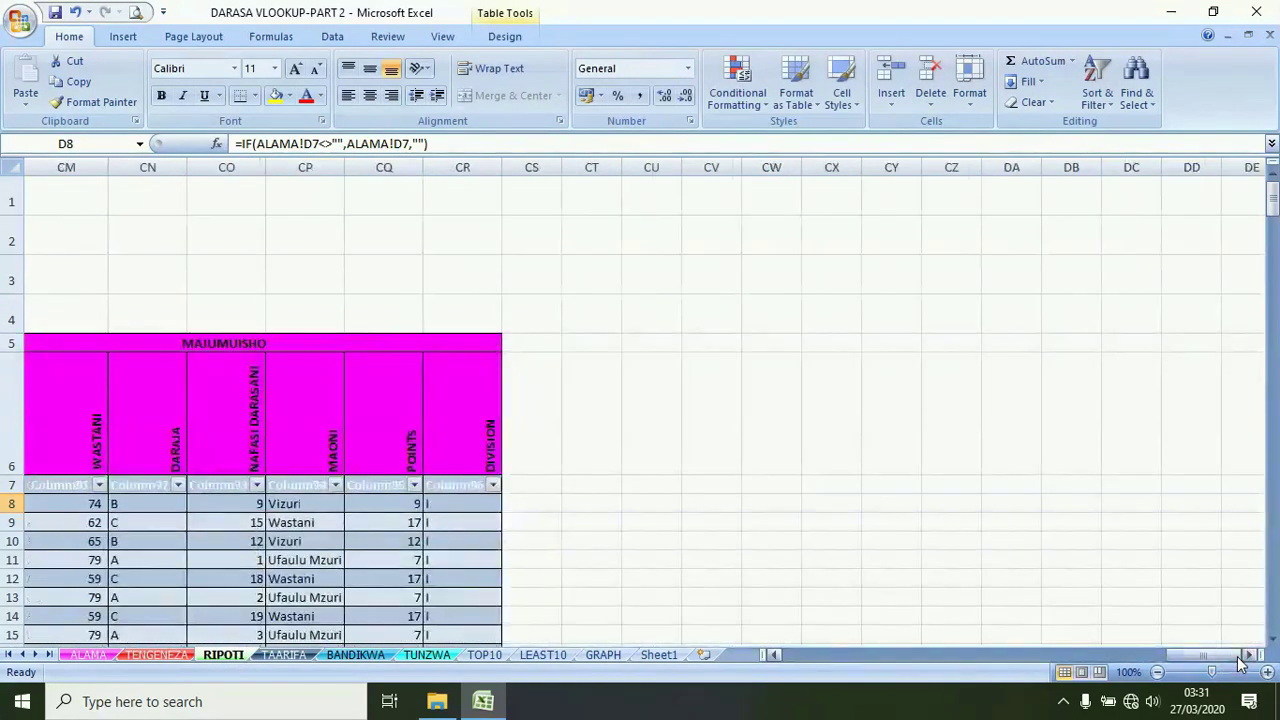
left_click(242, 502)
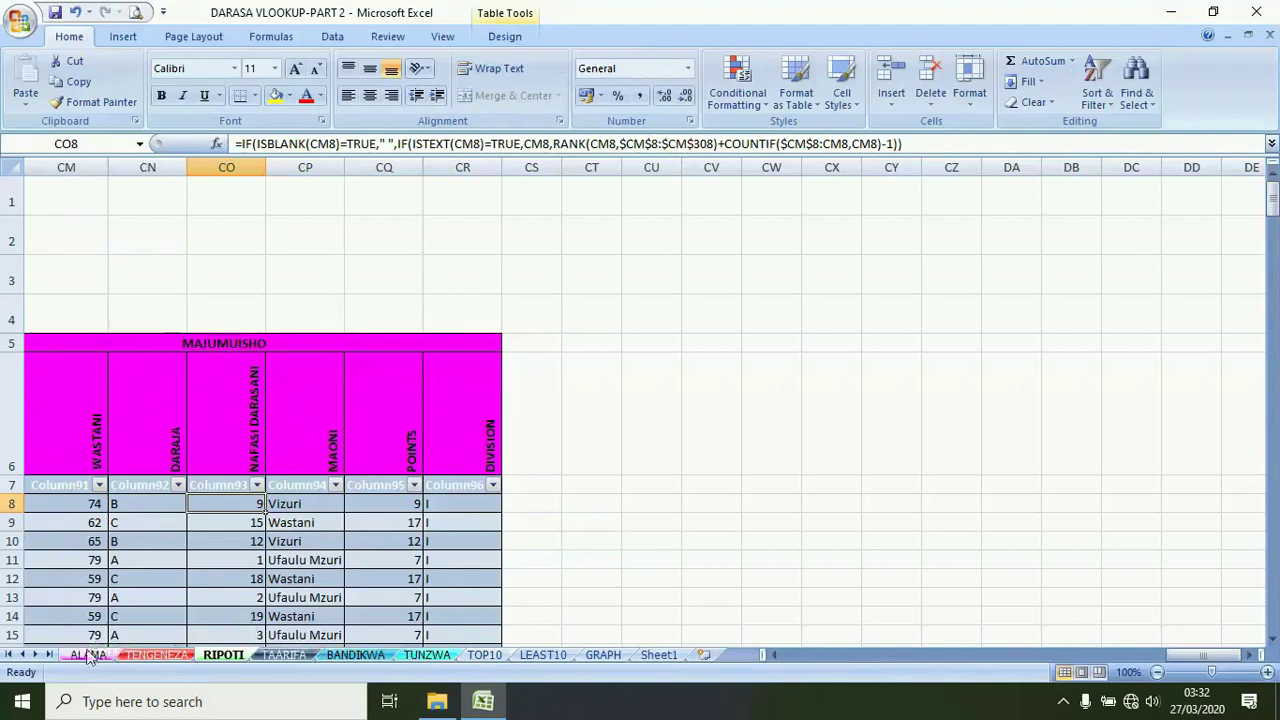
left_click(786, 652)
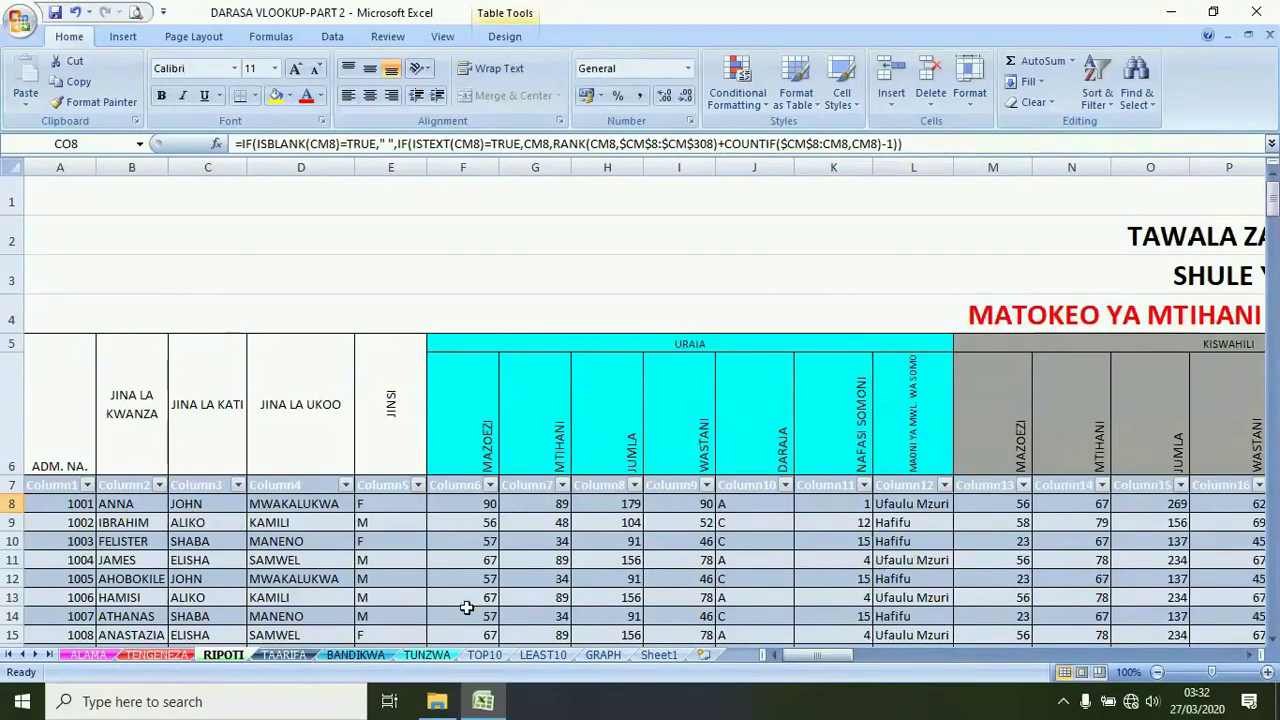
Enter =INDEX(JINA,MATCH(C3,NAFASI,0)) in cell B3 under JINA LA MWANAFUNZI on the TOP10 sheet
left_click(485, 655)
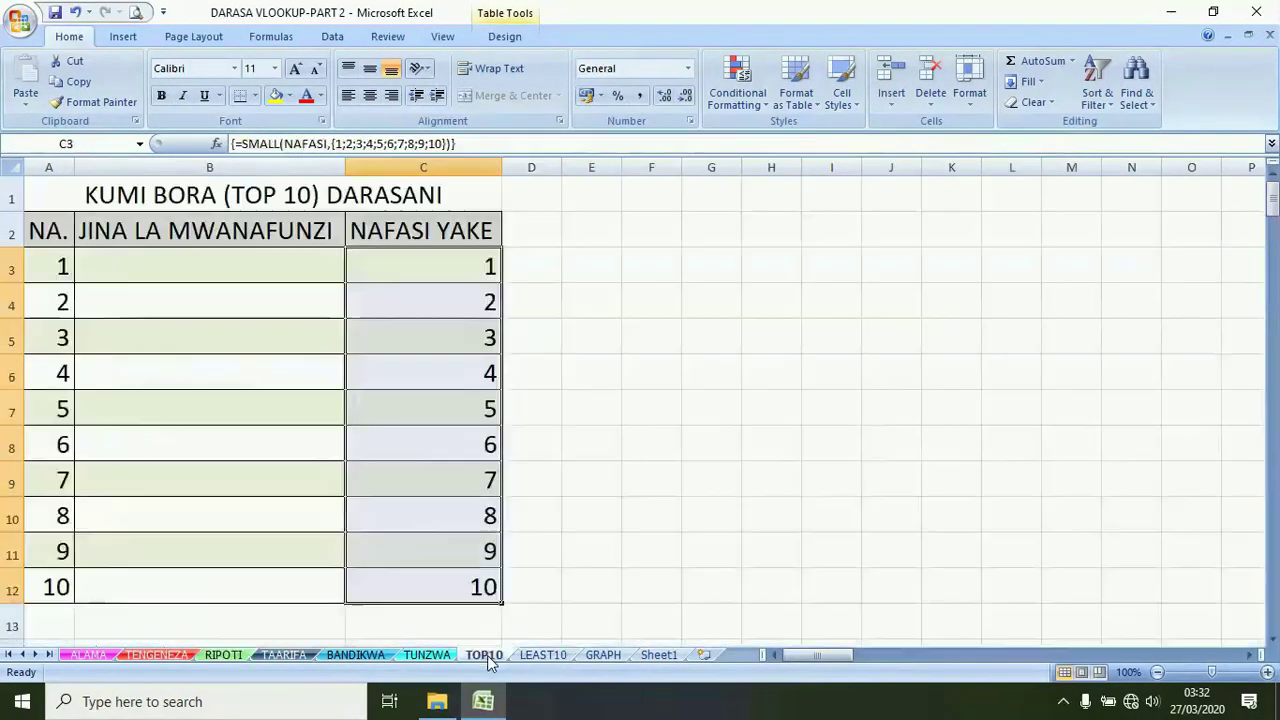
left_click(298, 269)
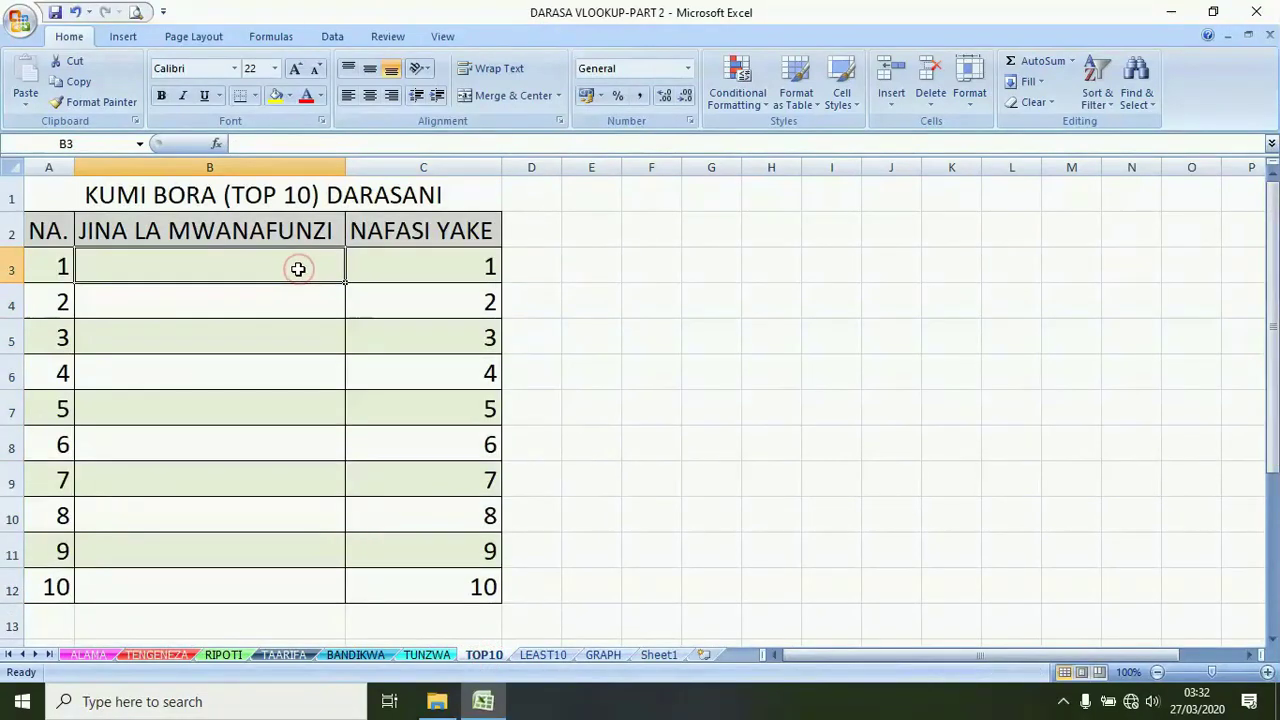
type("=")
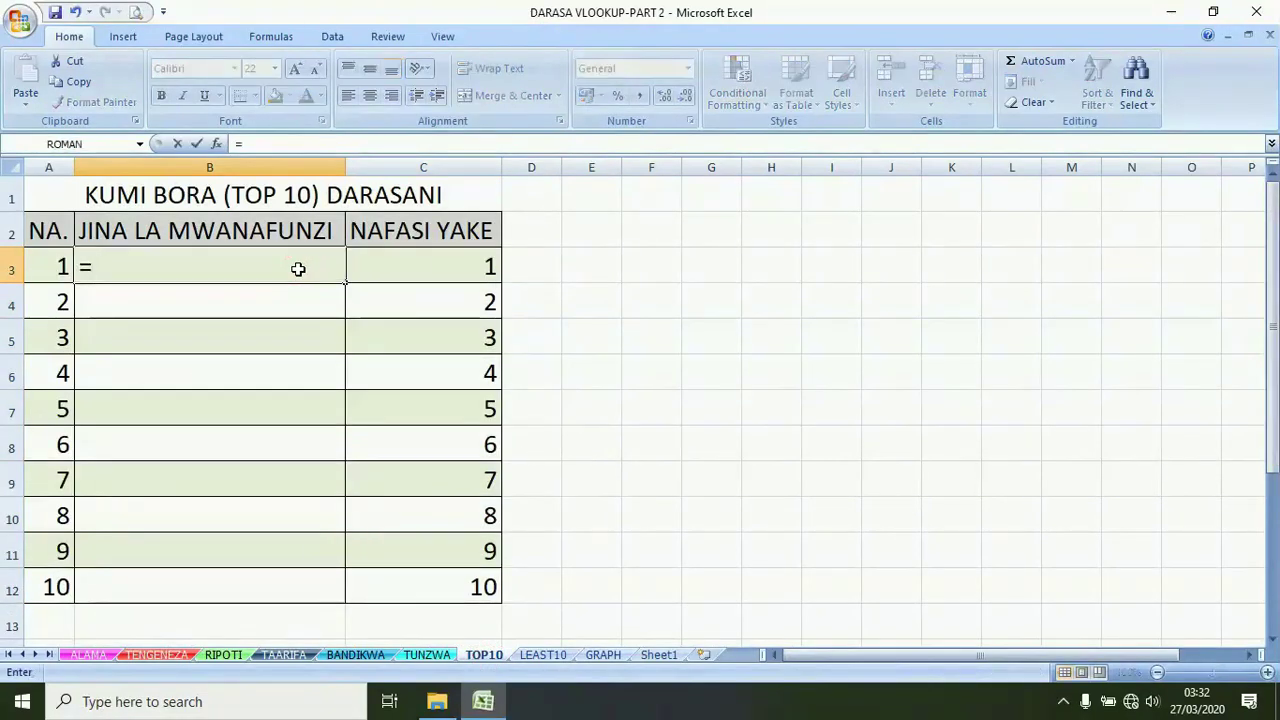
type("INDEX(")
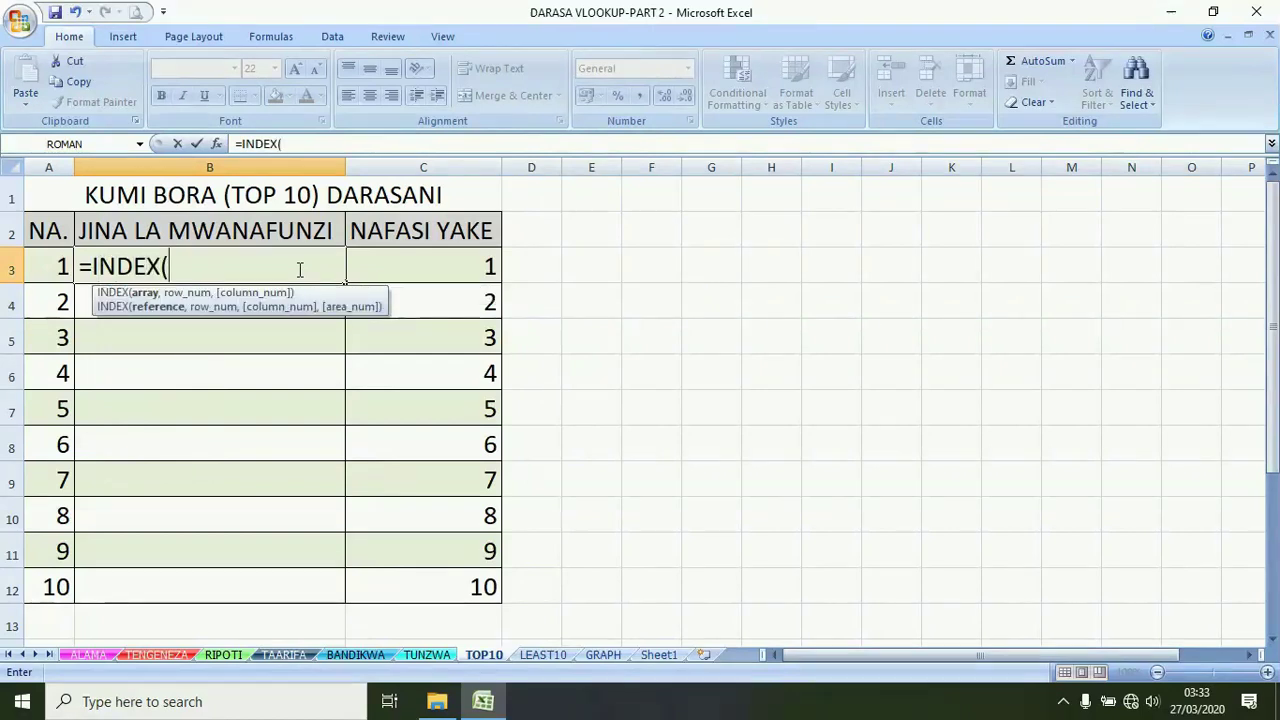
type("JINA")
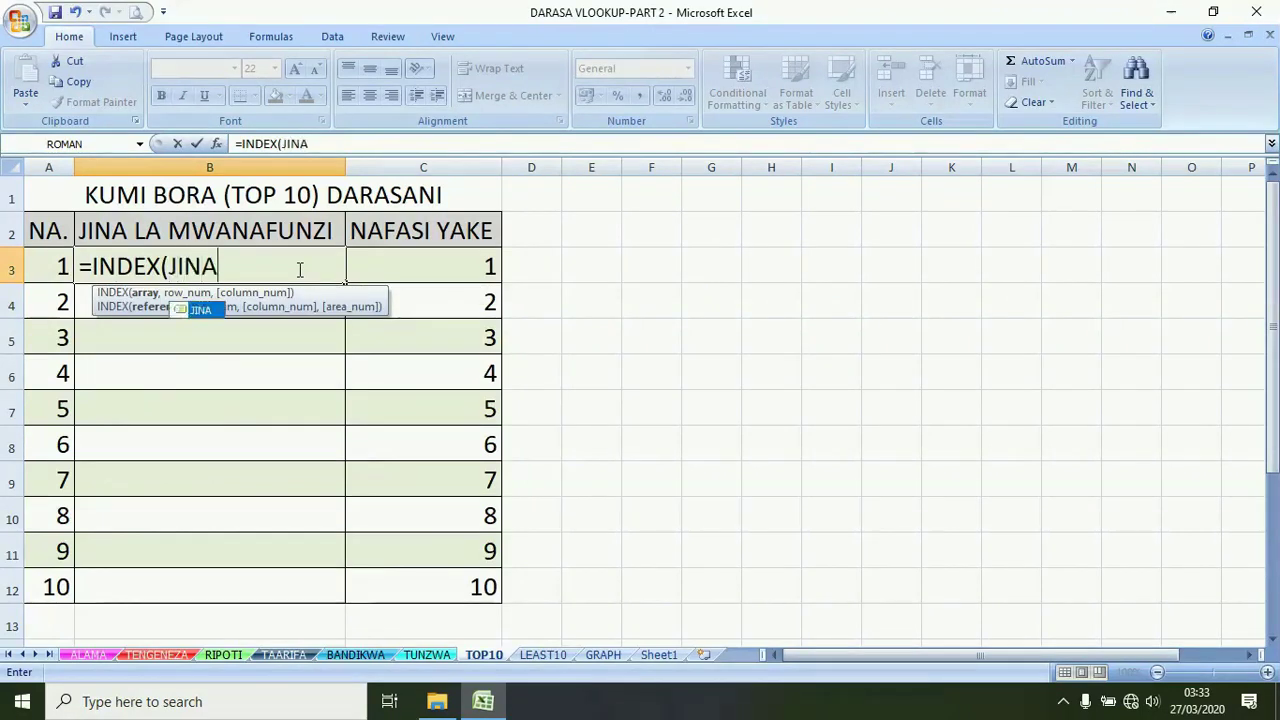
double_click(205, 311)
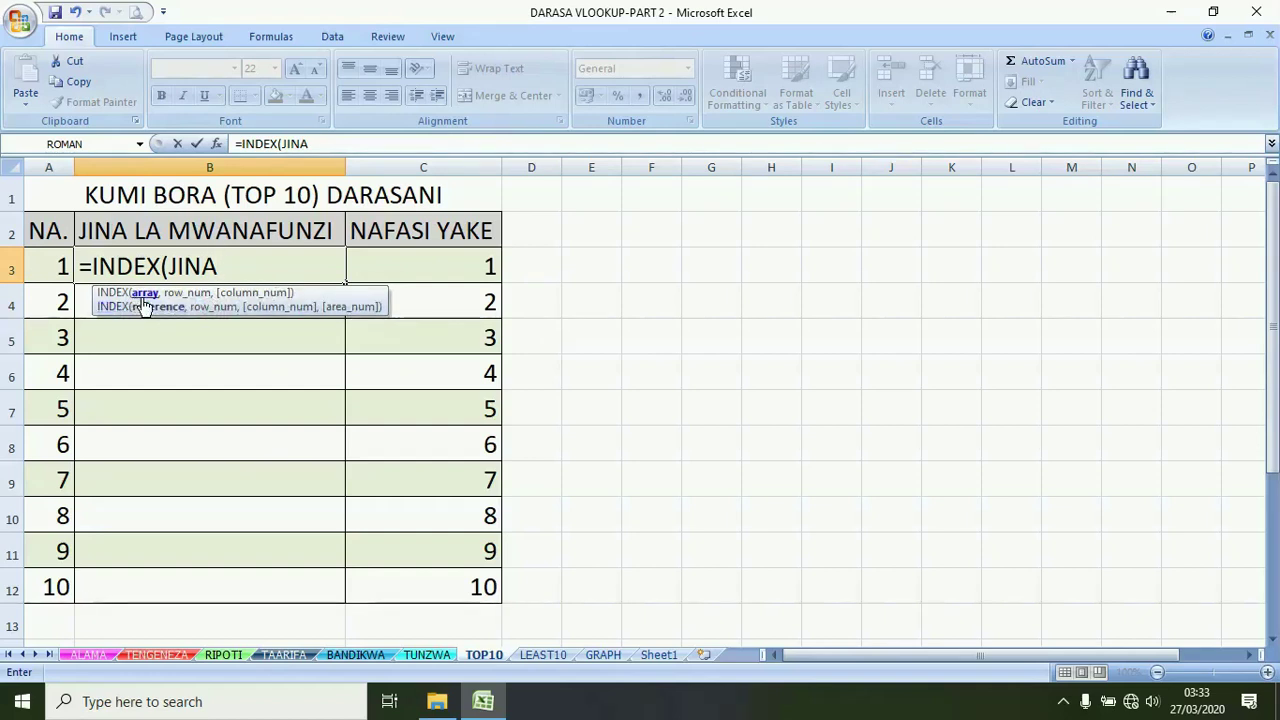
type(",")
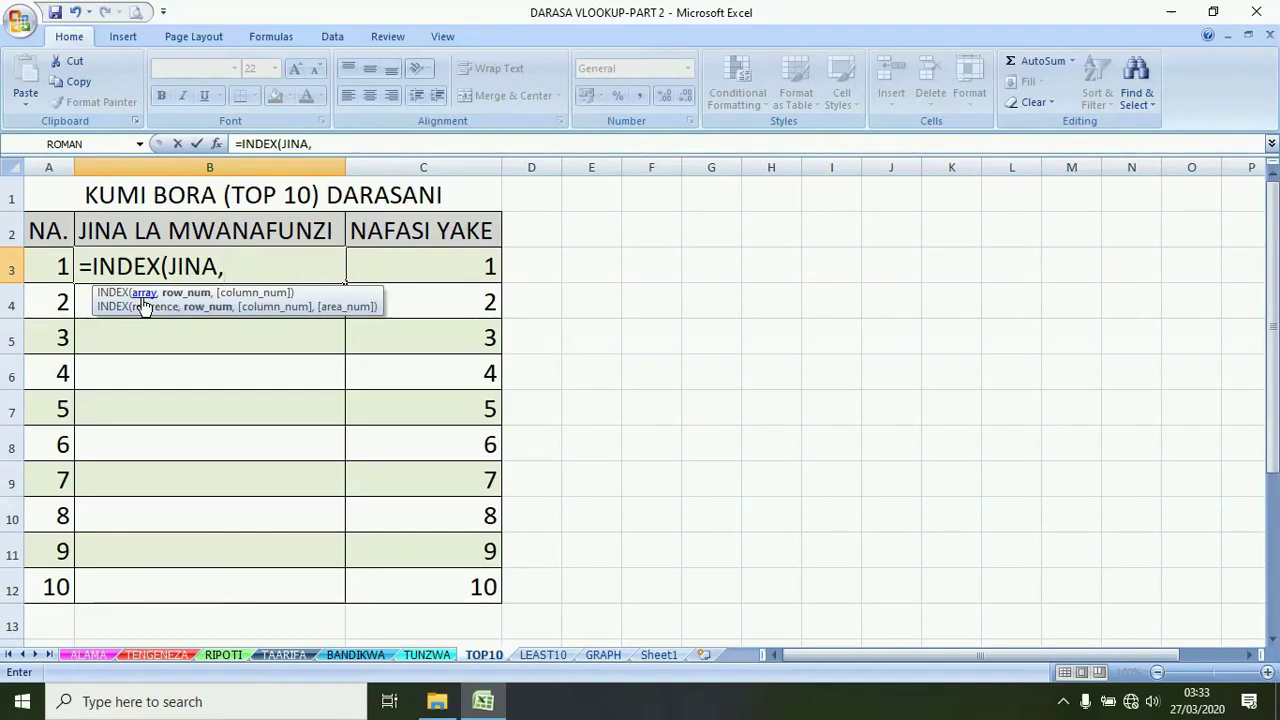
type("MATC")
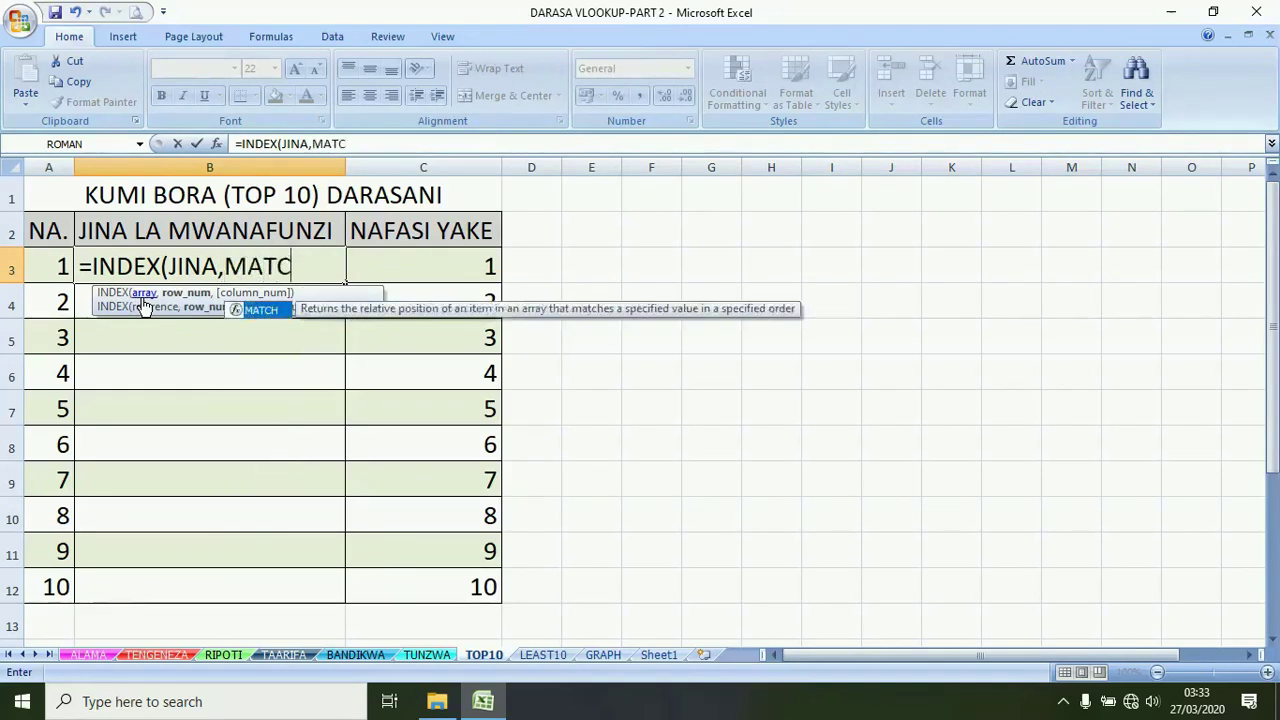
type("H(")
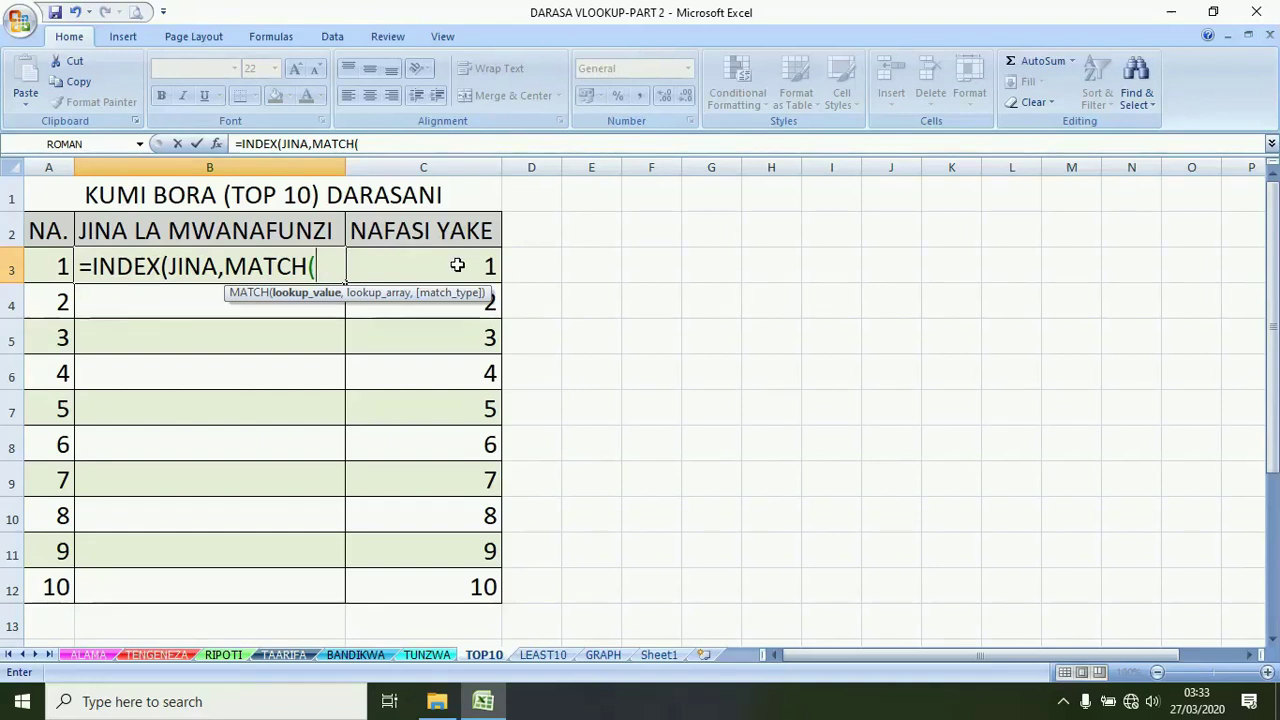
type("C3,")
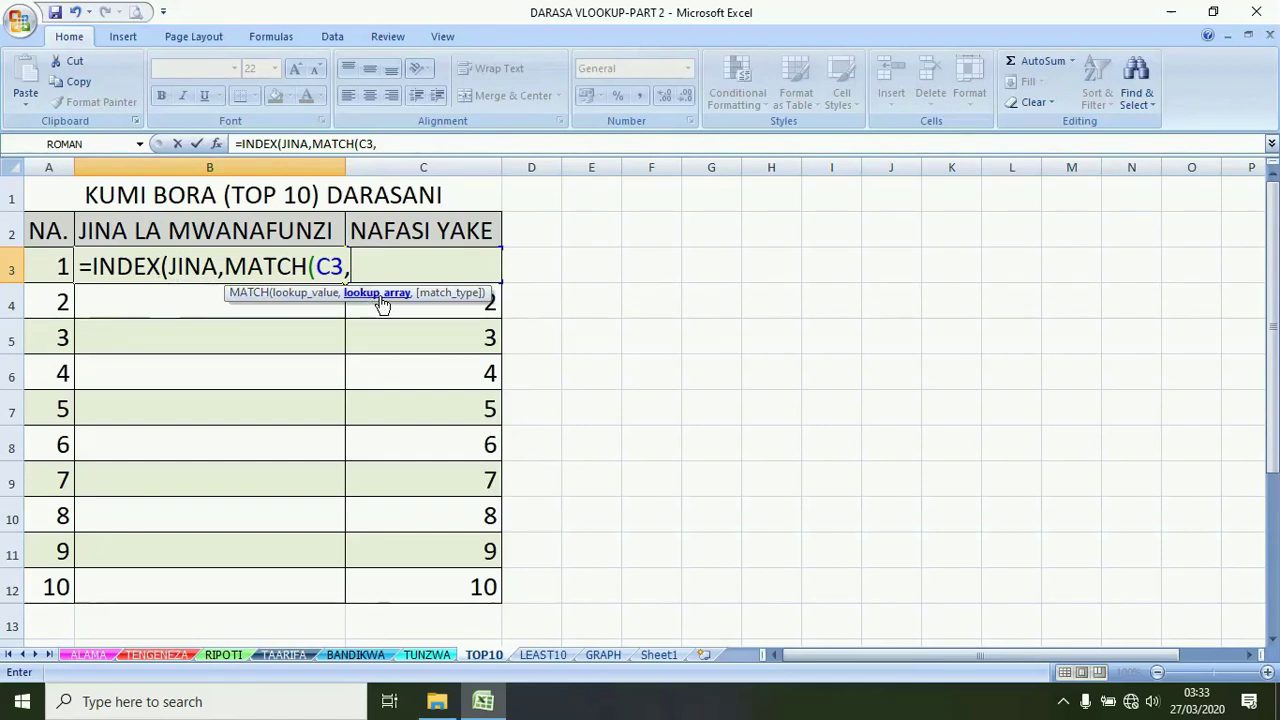
type("NA")
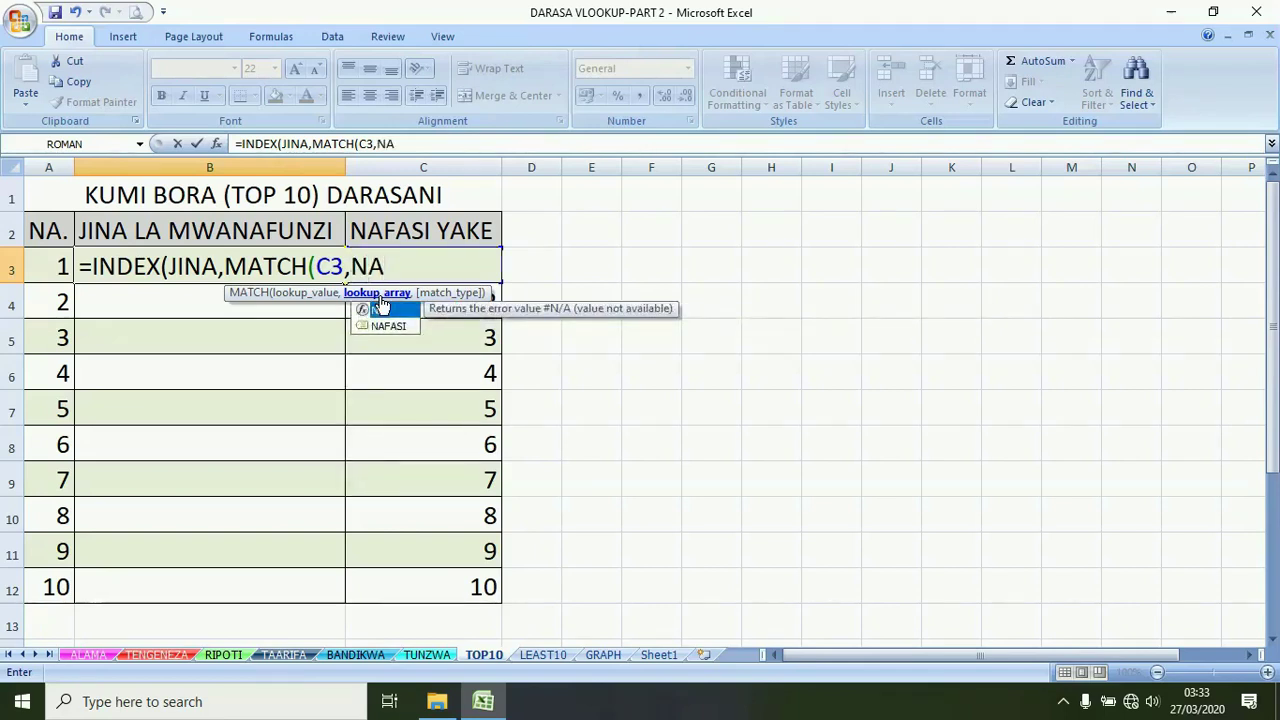
double_click(386, 326)
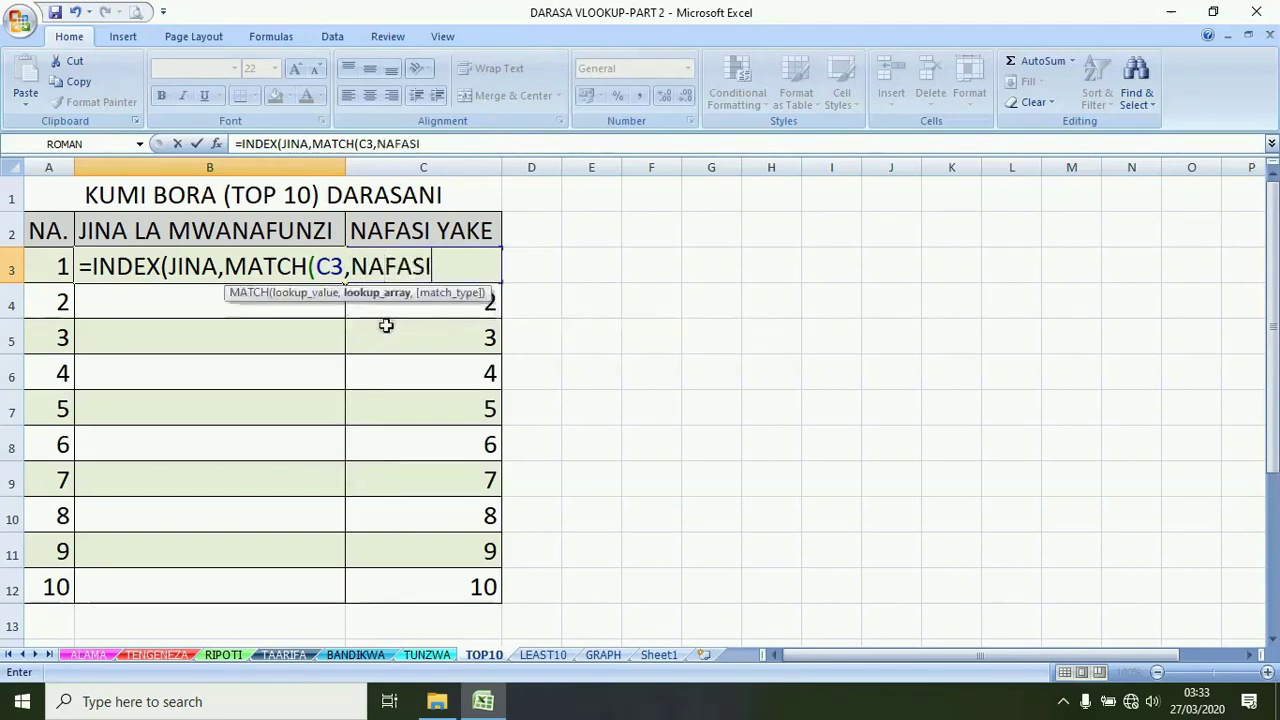
type(",")
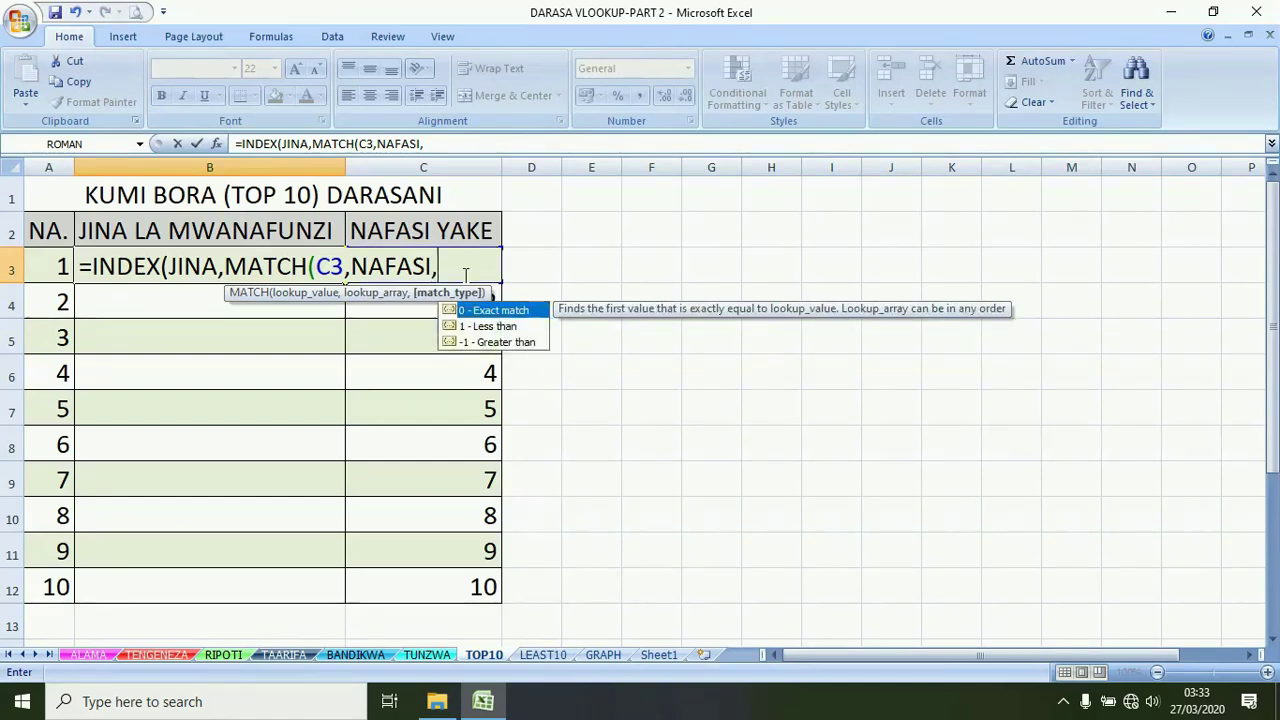
type("0")
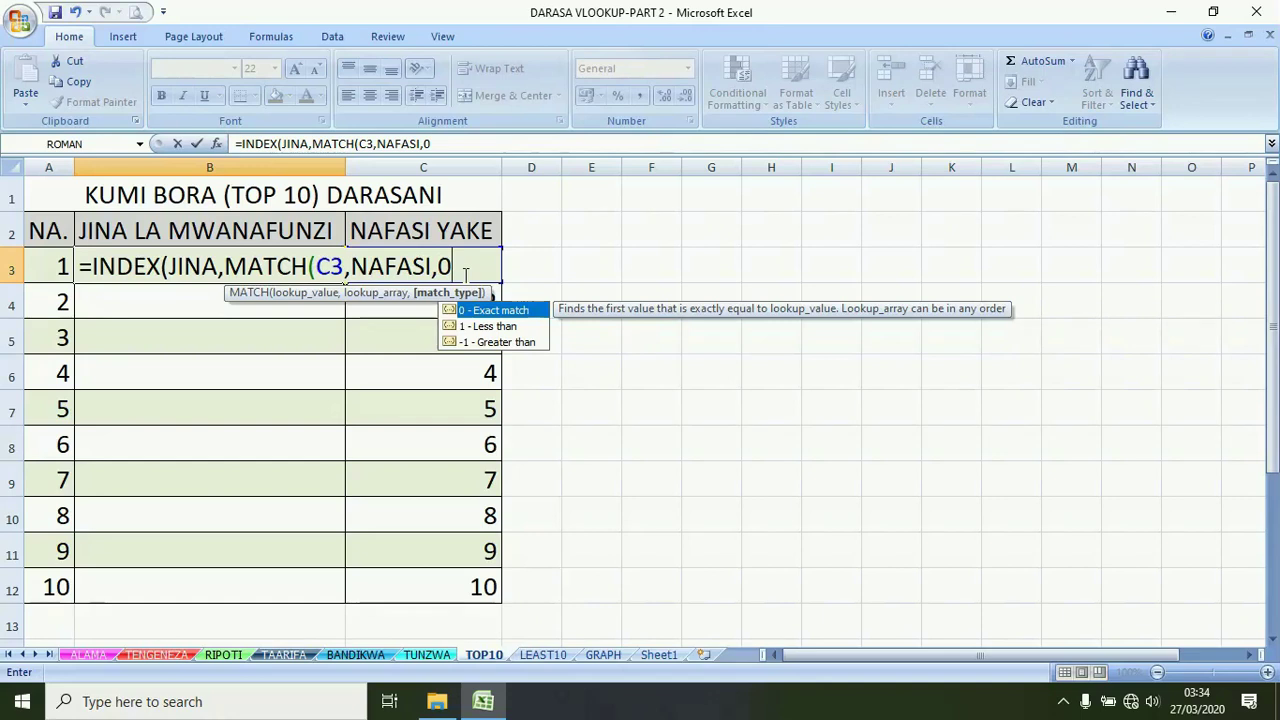
type("))")
key("Return")
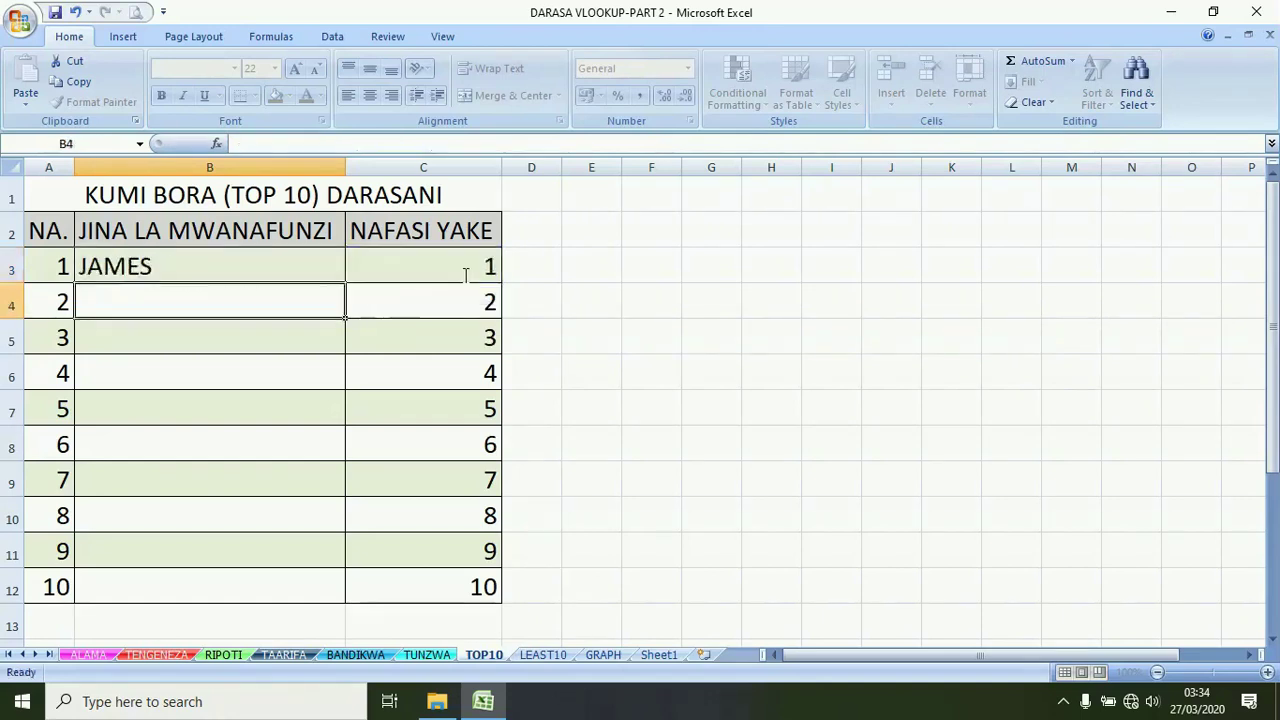
left_click(214, 257)
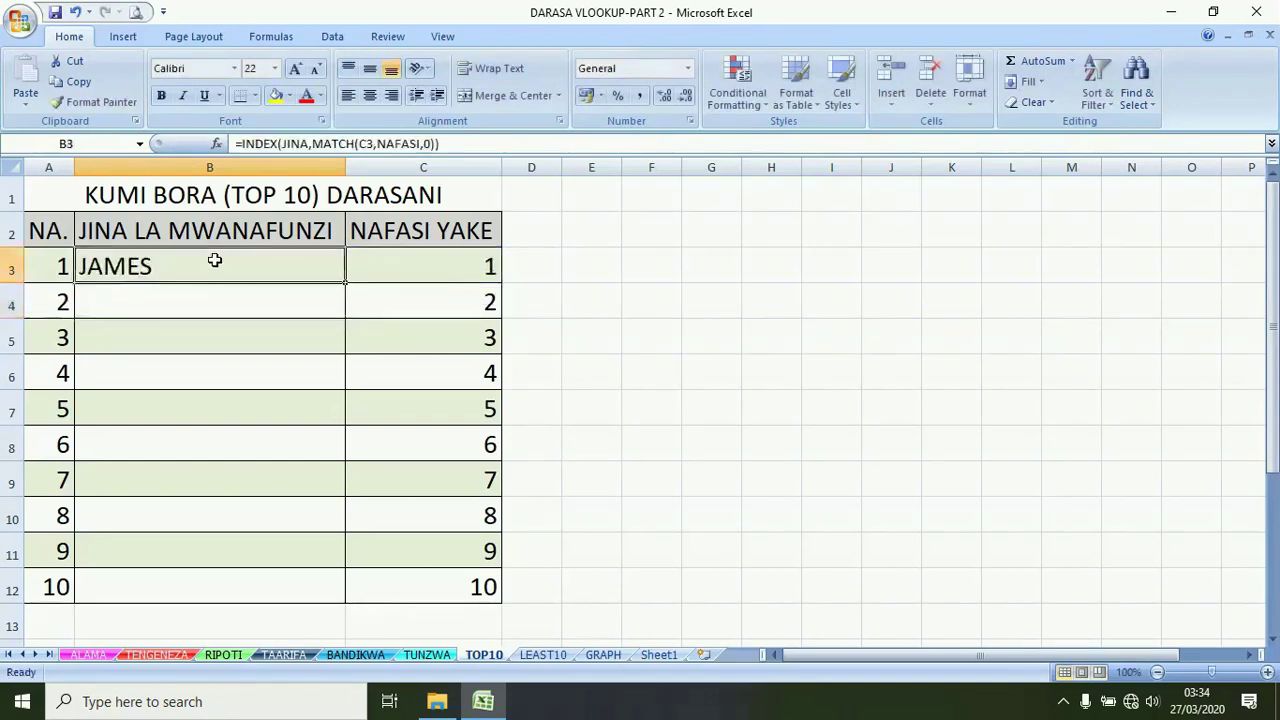
Fill the INDEX/MATCH formula in B3 down through B12 under JINA LA MWANAFUNZI on the TOP10 sheet
double_click(346, 284)
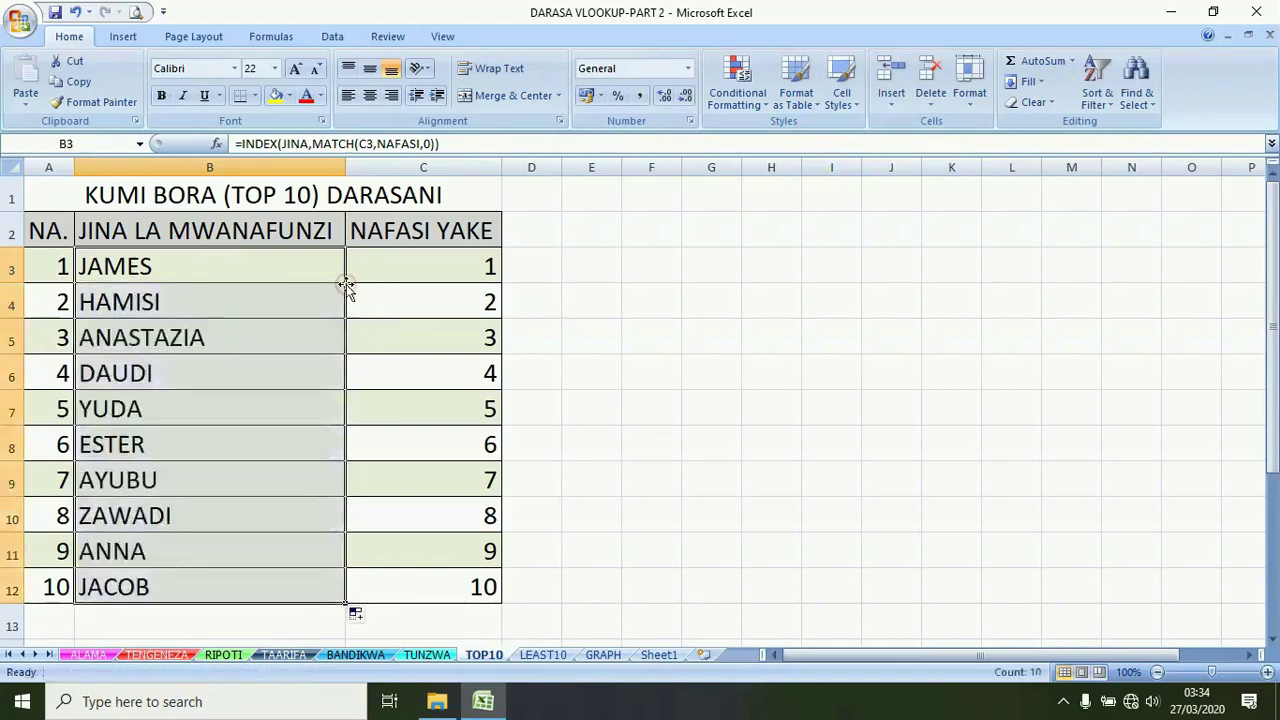
left_click(173, 591)
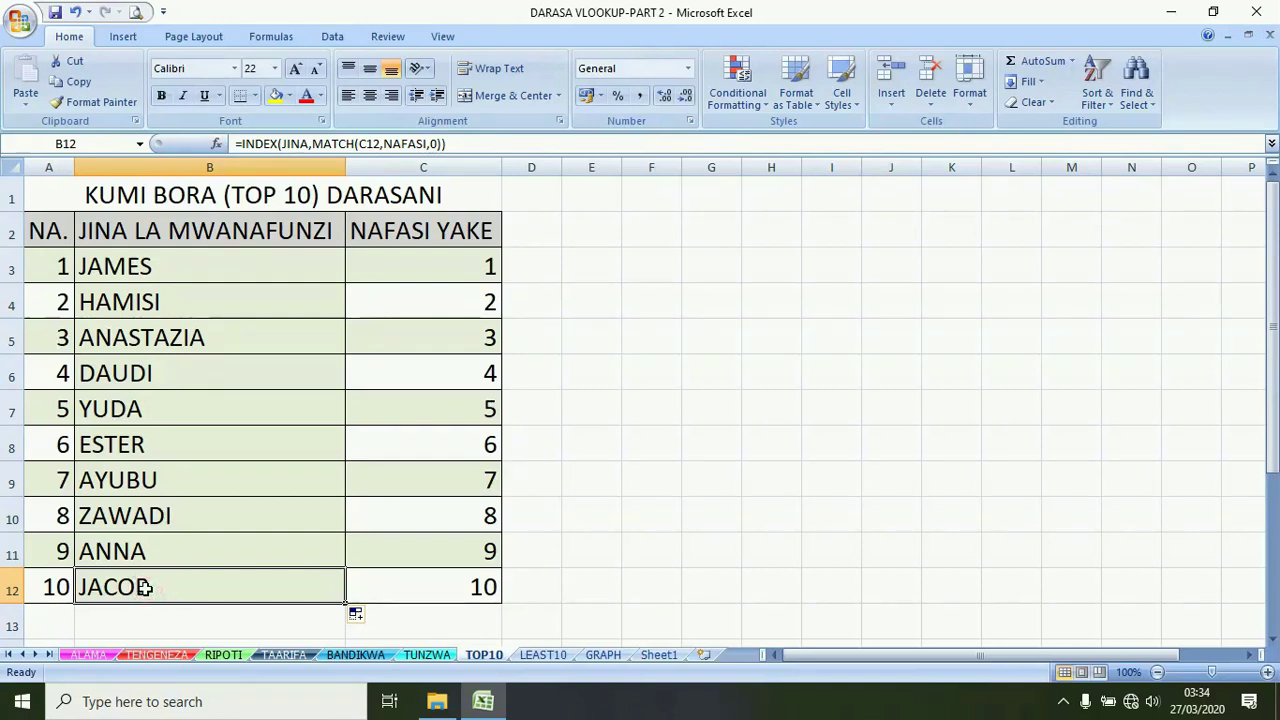
Check the tenth-ranked student's record in row 18 of the RIPOTI sheet, across to the NAFASI DARASANI rank in column CO
left_click(226, 656)
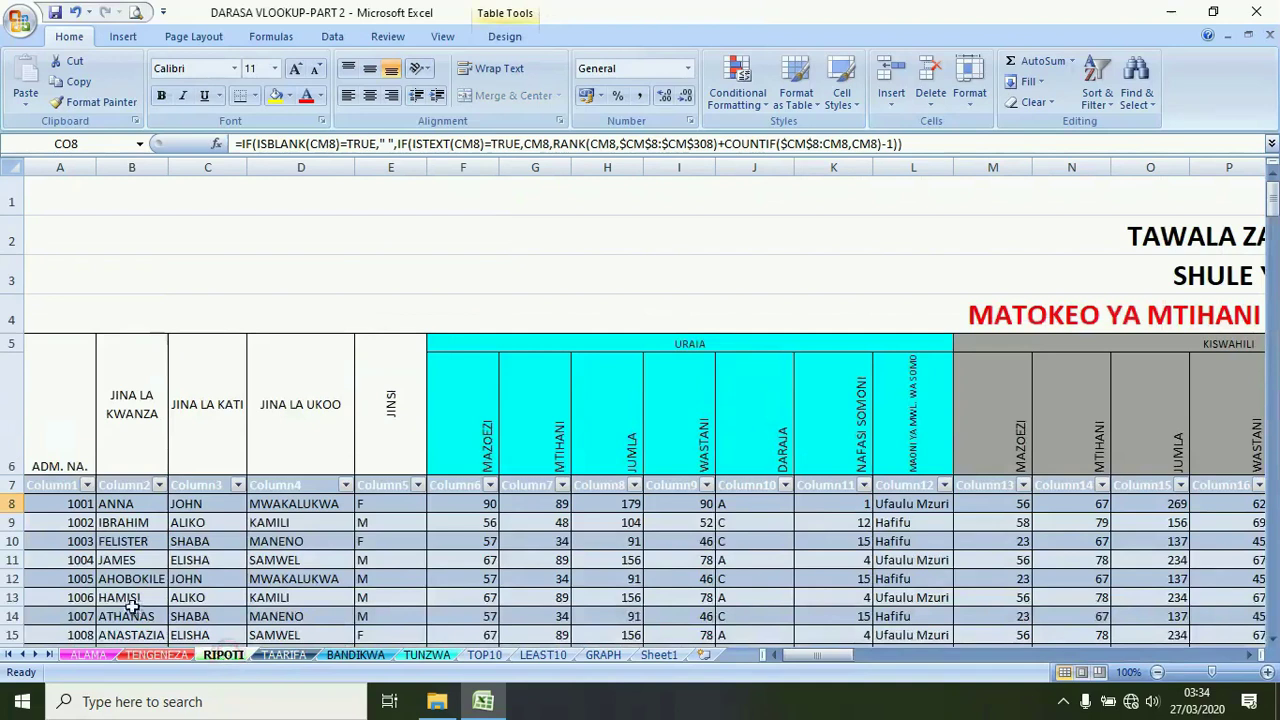
left_click(131, 598)
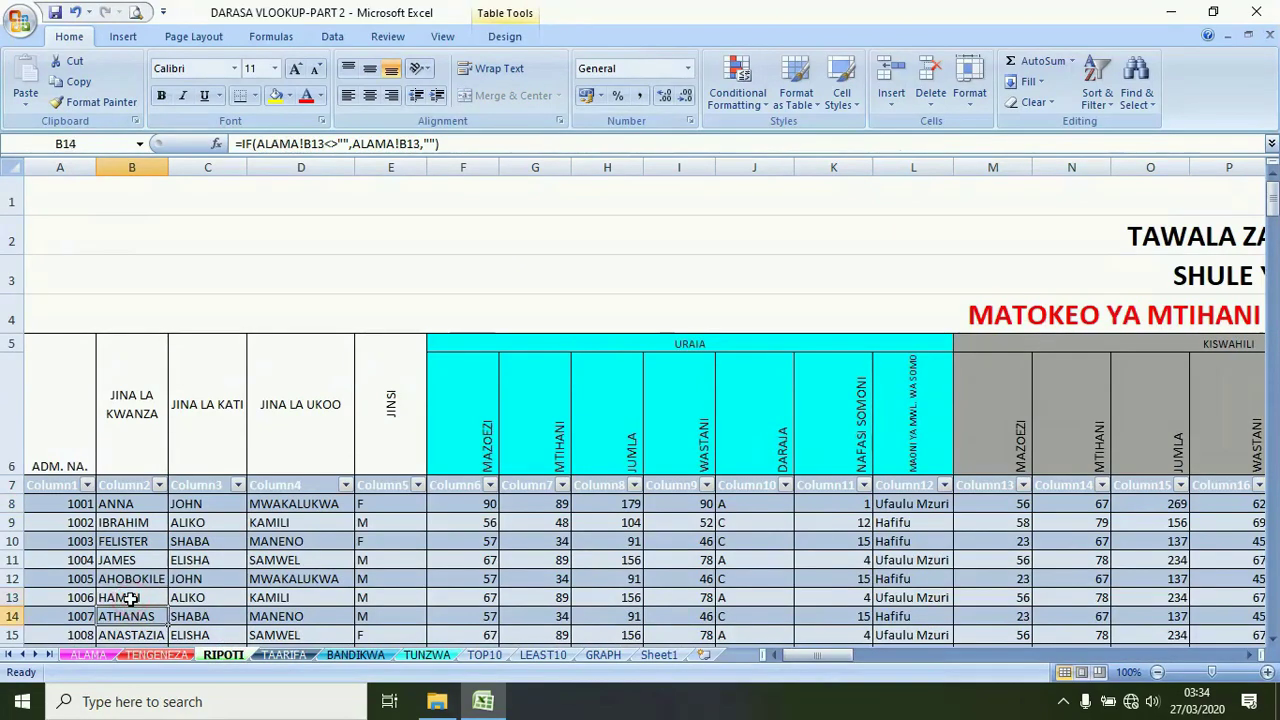
key("Down")
key("Down")
key("Down")
key("Down")
key("Down")
key("Down")
key("Down")
key("Down")
key("Down")
key("Up")
key("Up")
key("Up")
key("Up")
key("Up")
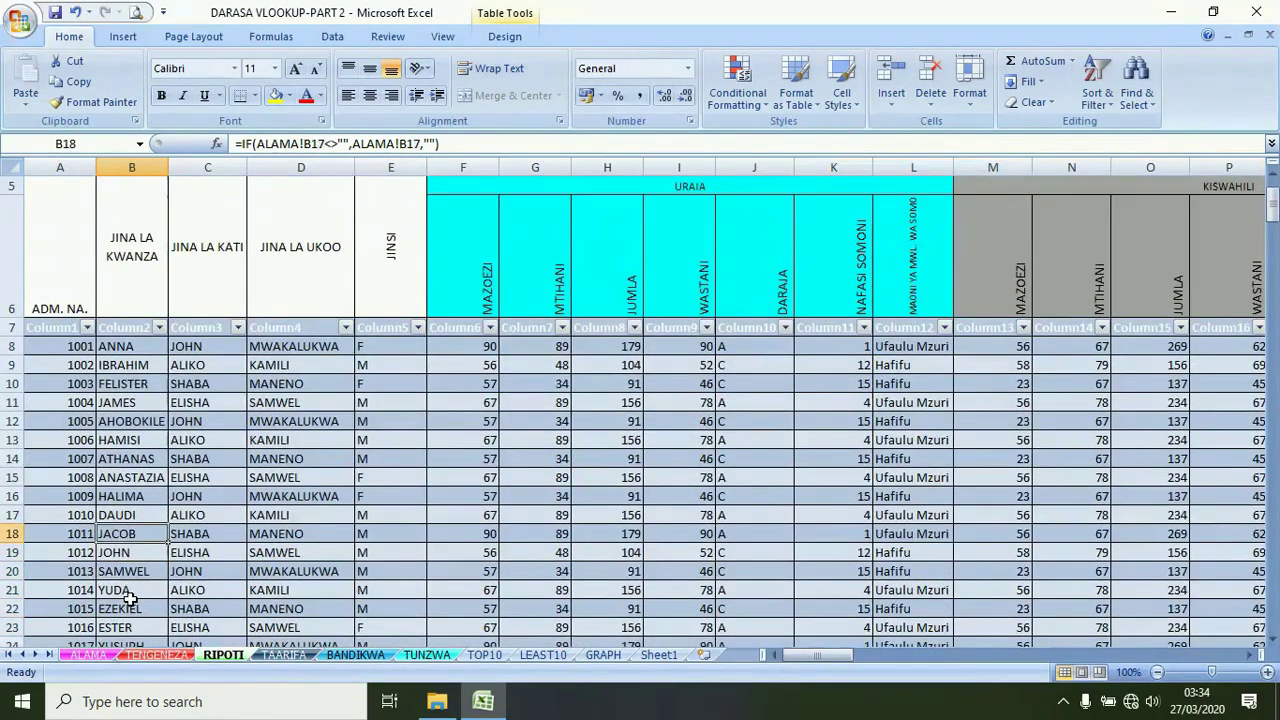
key("Down")
key("Right")
key("Right")
key("Right")
key("Right")
key("Right")
key("Right")
key("Right")
key("Right")
key("Right")
key("Right")
key("Right")
key("Right")
key("Right")
key("Right")
key("Right")
key("Right")
key("Right")
key("Right")
key("Right")
key("Right")
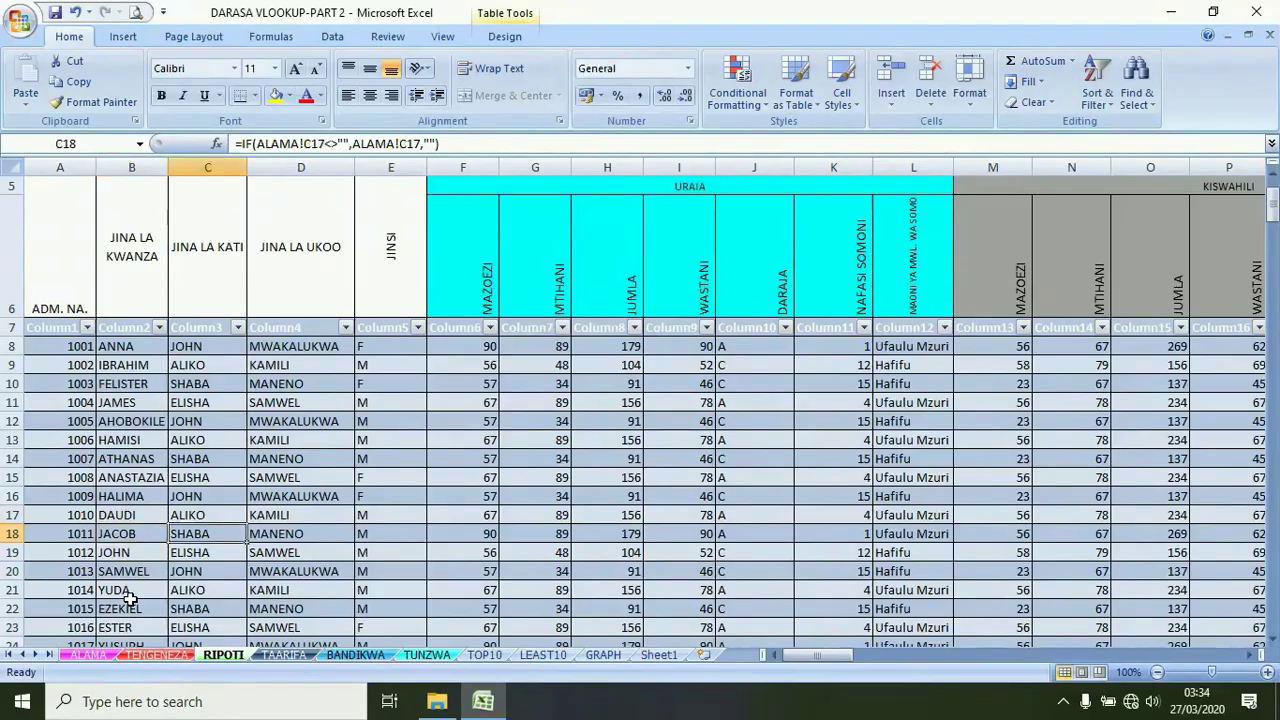
key("Right")
key("Right")
key("Right")
key("Right")
key("Right")
key("Right")
key("Right")
key("Right")
key("Right")
key("Right")
key("Right")
key("Right")
key("Right")
key("Right")
key("Right")
key("Right")
key("Right")
key("Right")
key("Right")
key("Right")
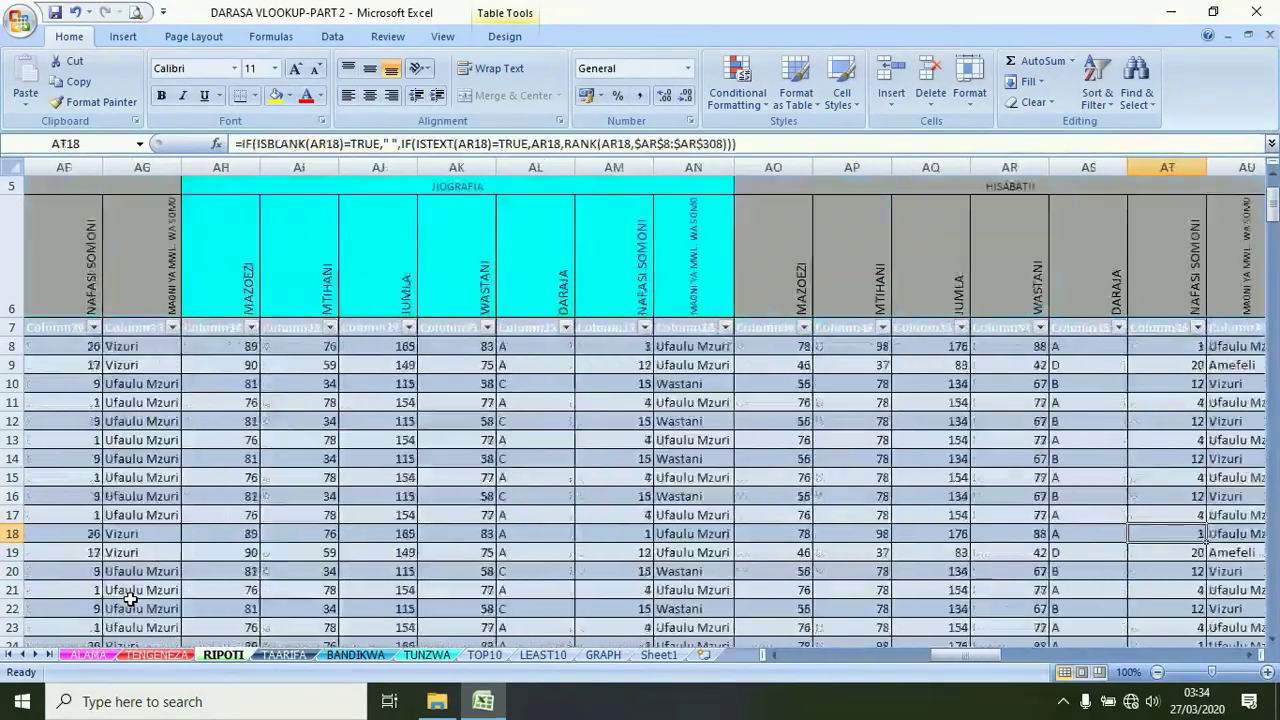
key("Right")
key("Right")
key("Right")
key("Right")
key("Right")
key("Right")
key("Right")
key("Right")
key("Right")
key("Right")
key("Right")
key("Right")
key("Right")
key("Right")
key("Right")
key("Right")
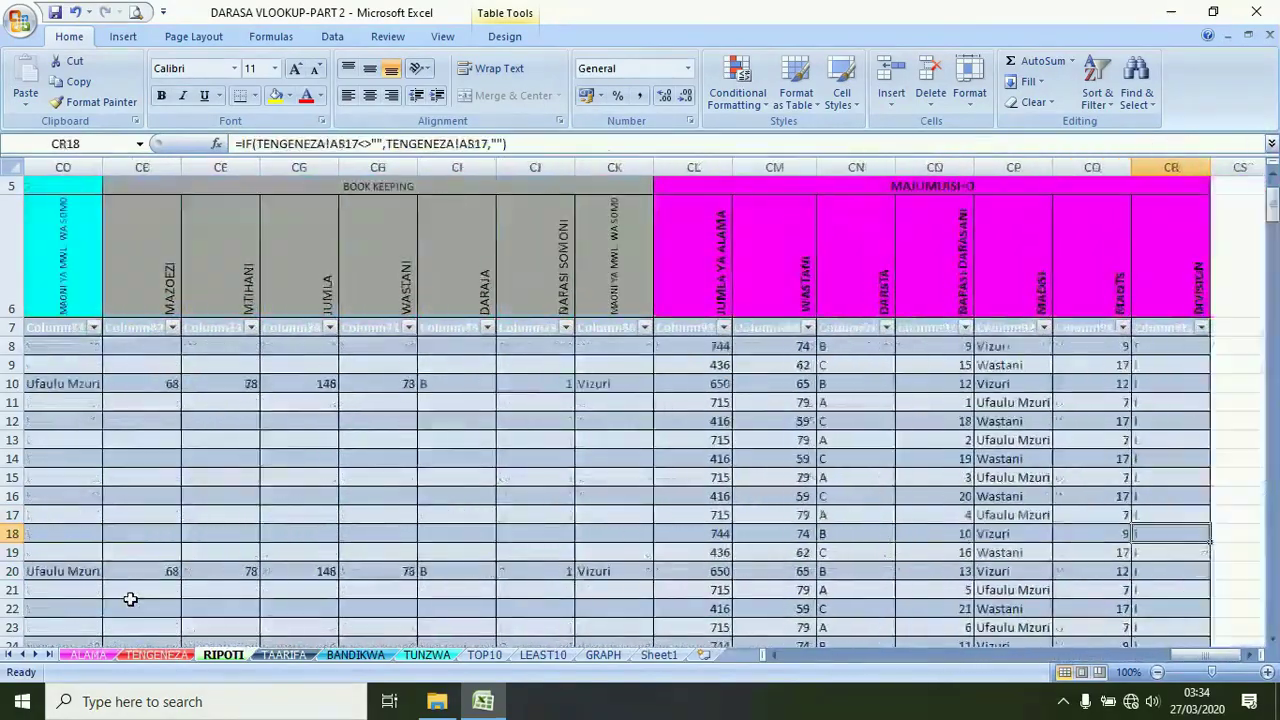
key("Left")
key("Left")
key("Left")
key("Left")
key("Left")
key("Left")
key("Left")
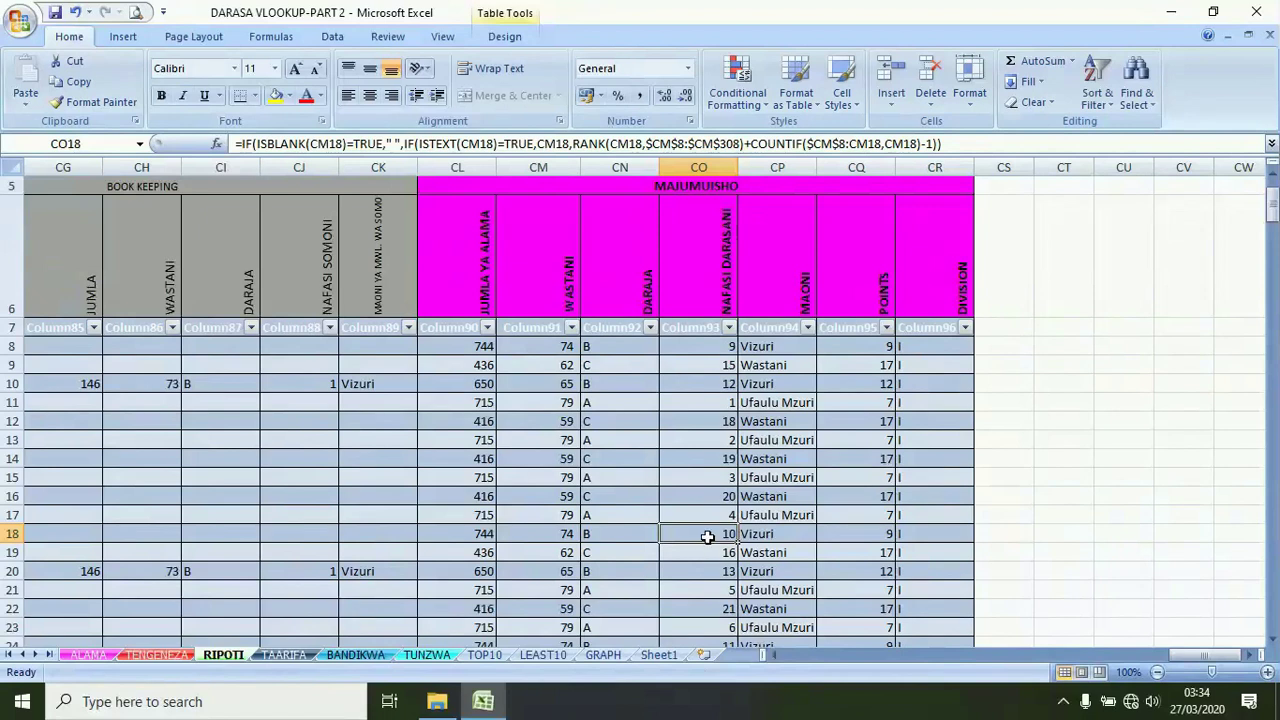
Return to the TOP10 sheet and save the workbook
left_click(484, 655)
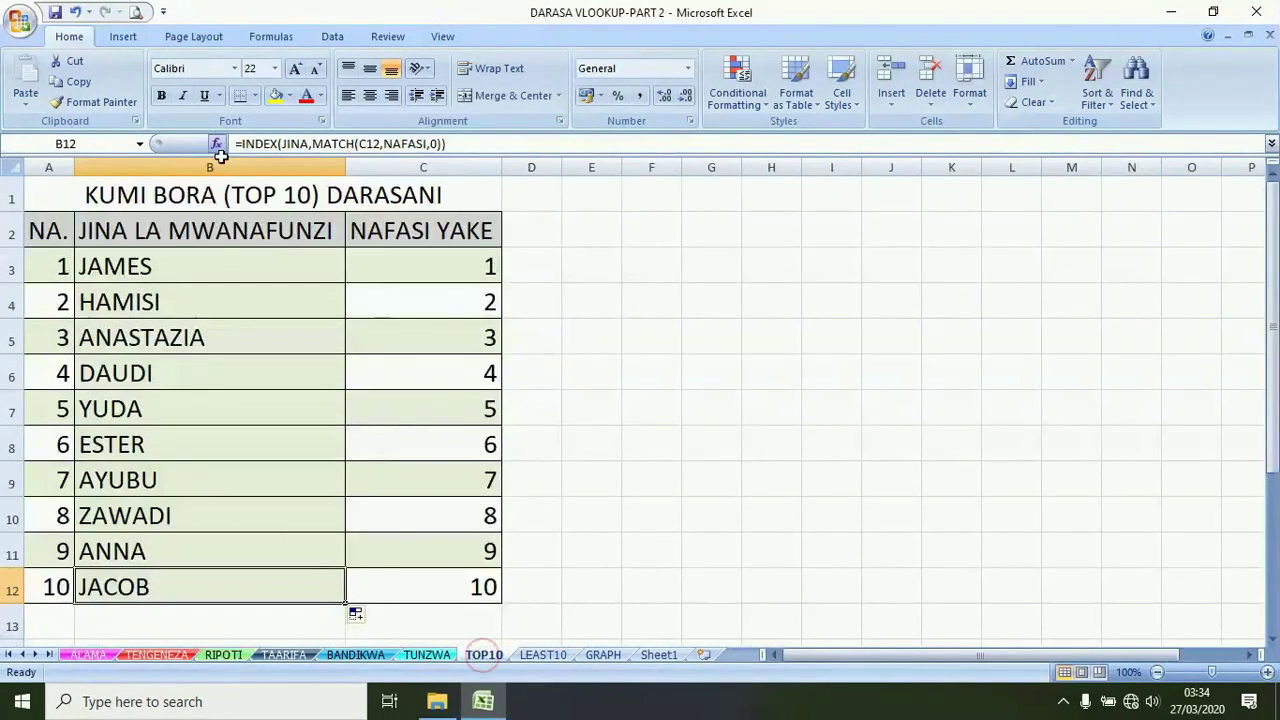
left_click(56, 12)
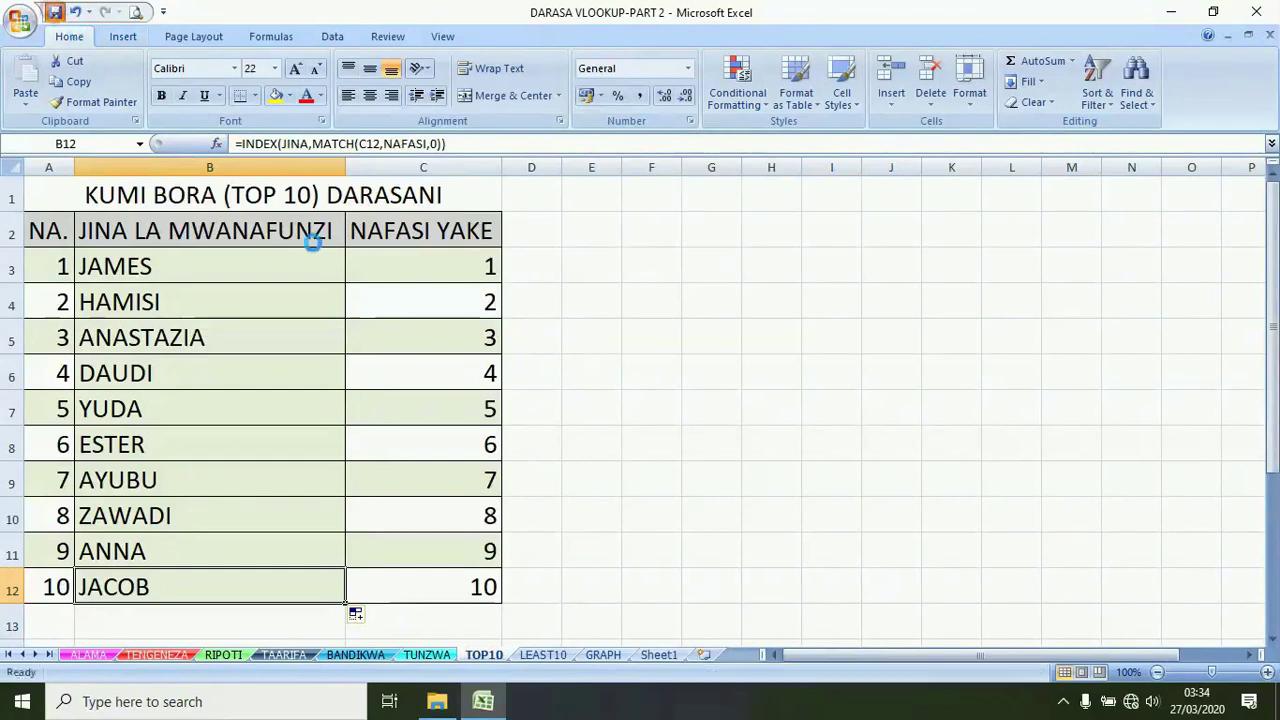
Fill the NAFASI YAKE cells C3:C12 on the LEAST10 sheet with the array formula =LARGE(NAFASI,{10;9;8;7;6;5;4;3;2;1})
left_click(540, 656)
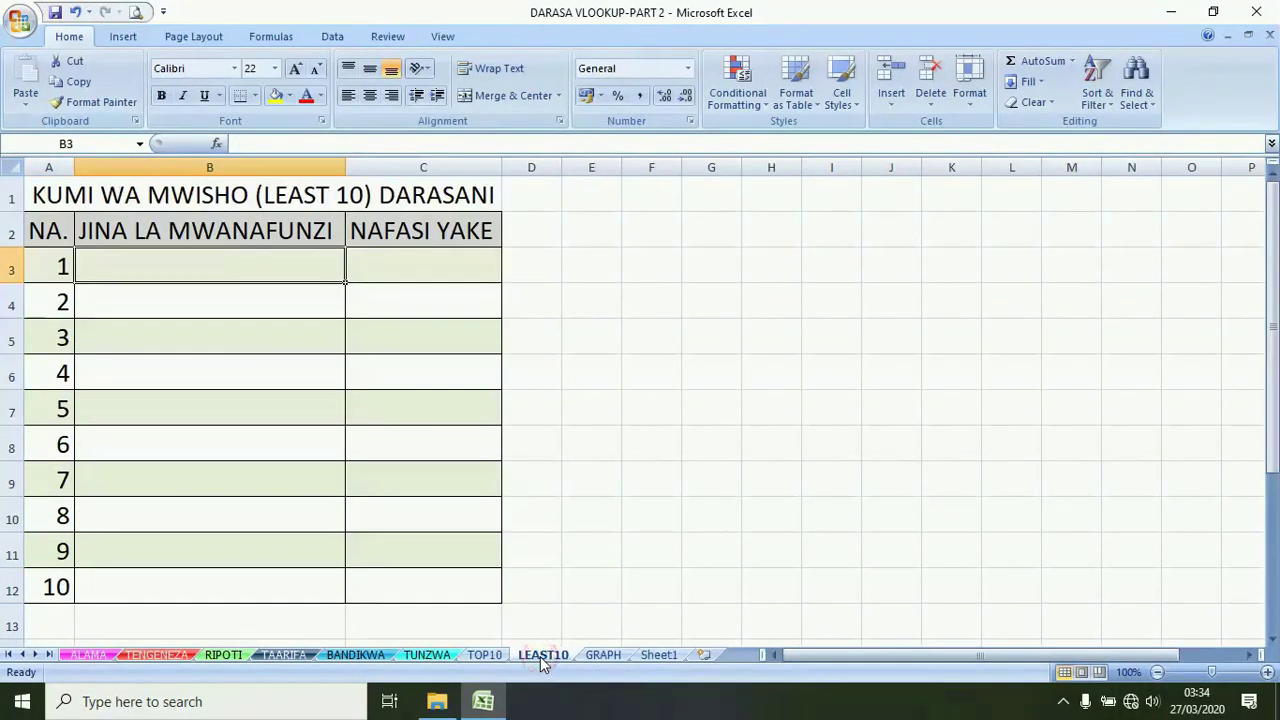
left_click(484, 655)
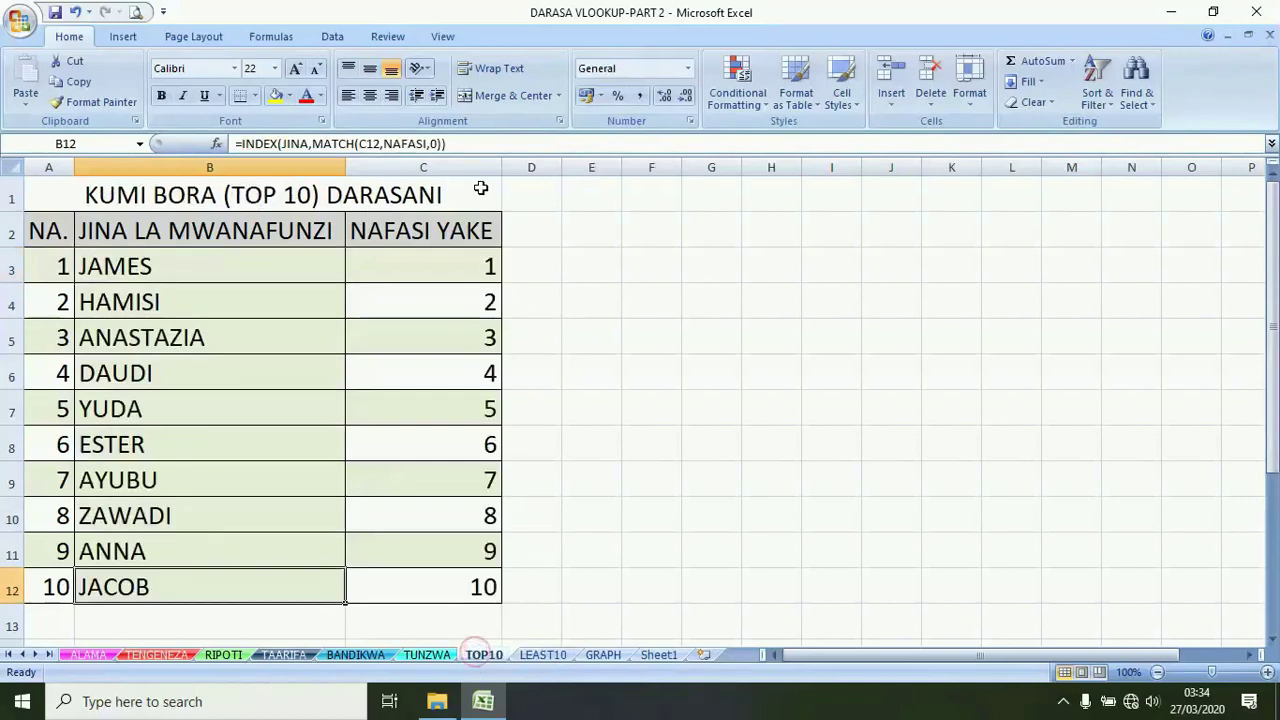
left_click(440, 262)
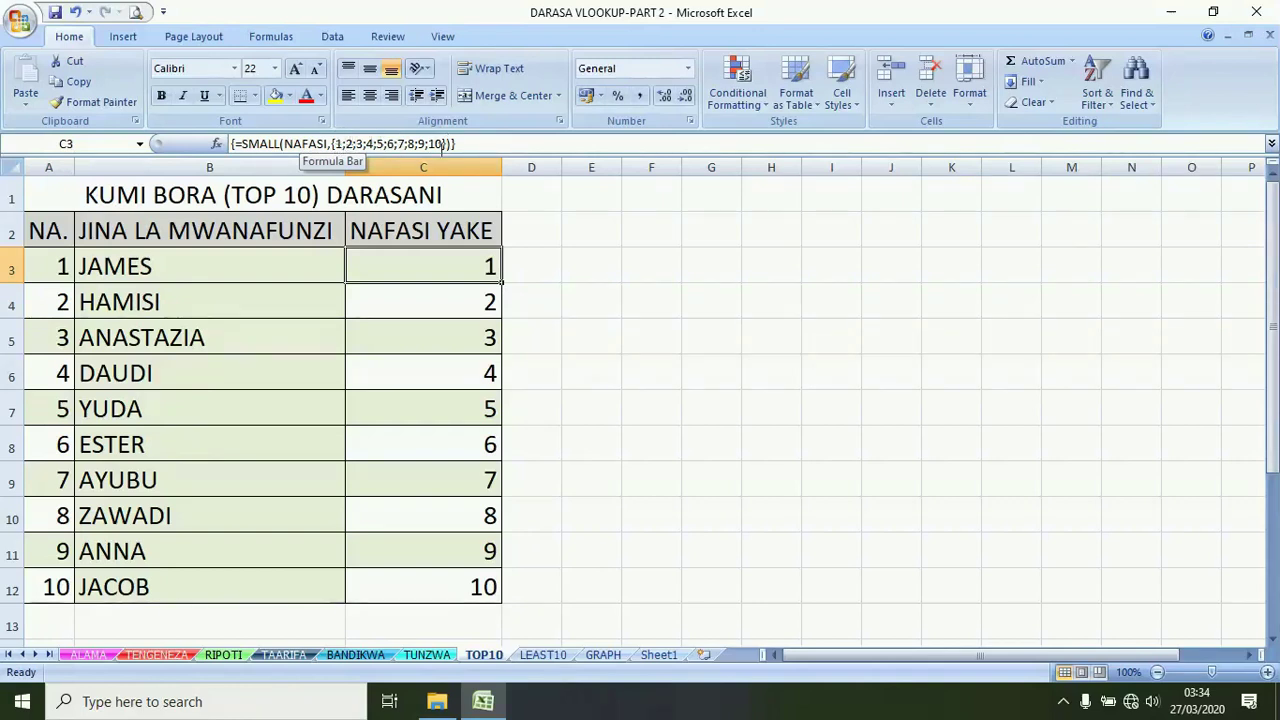
double_click(551, 292)
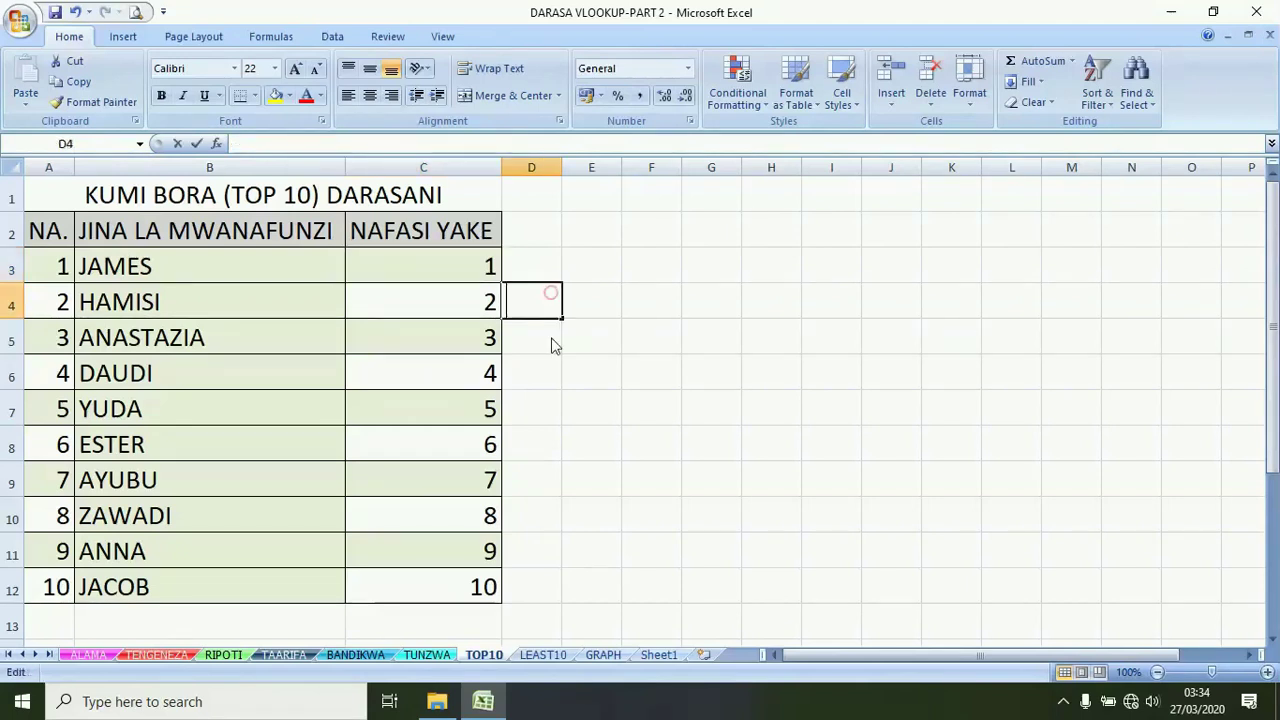
left_click(441, 261)
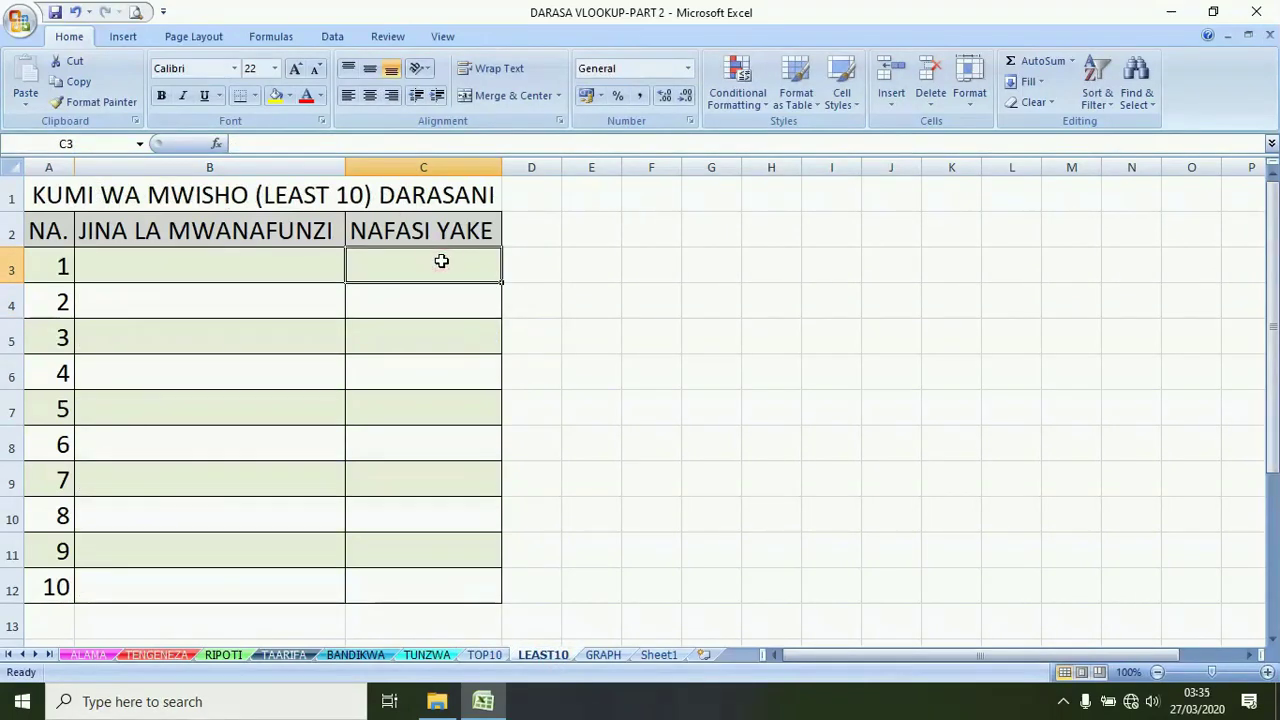
mouse_move(441, 261)
left_mouse_down()
mouse_move(443, 349)
mouse_move(407, 590)
left_mouse_up()
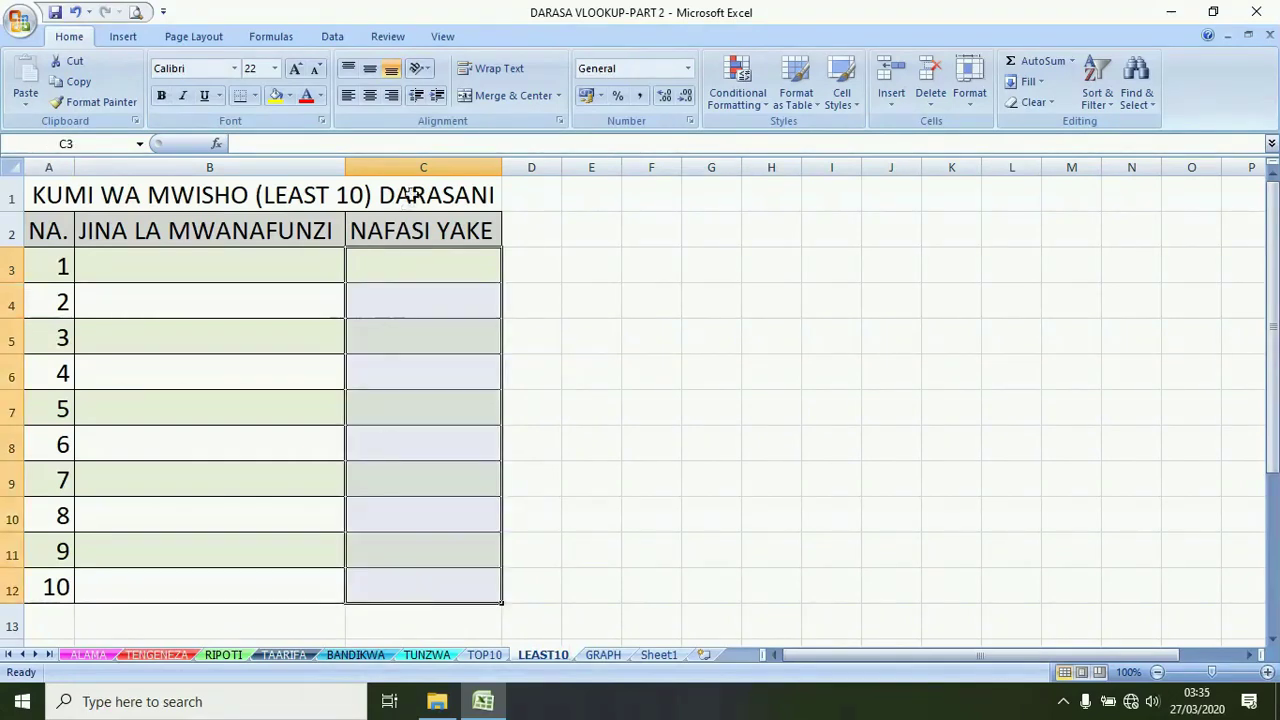
type("=")
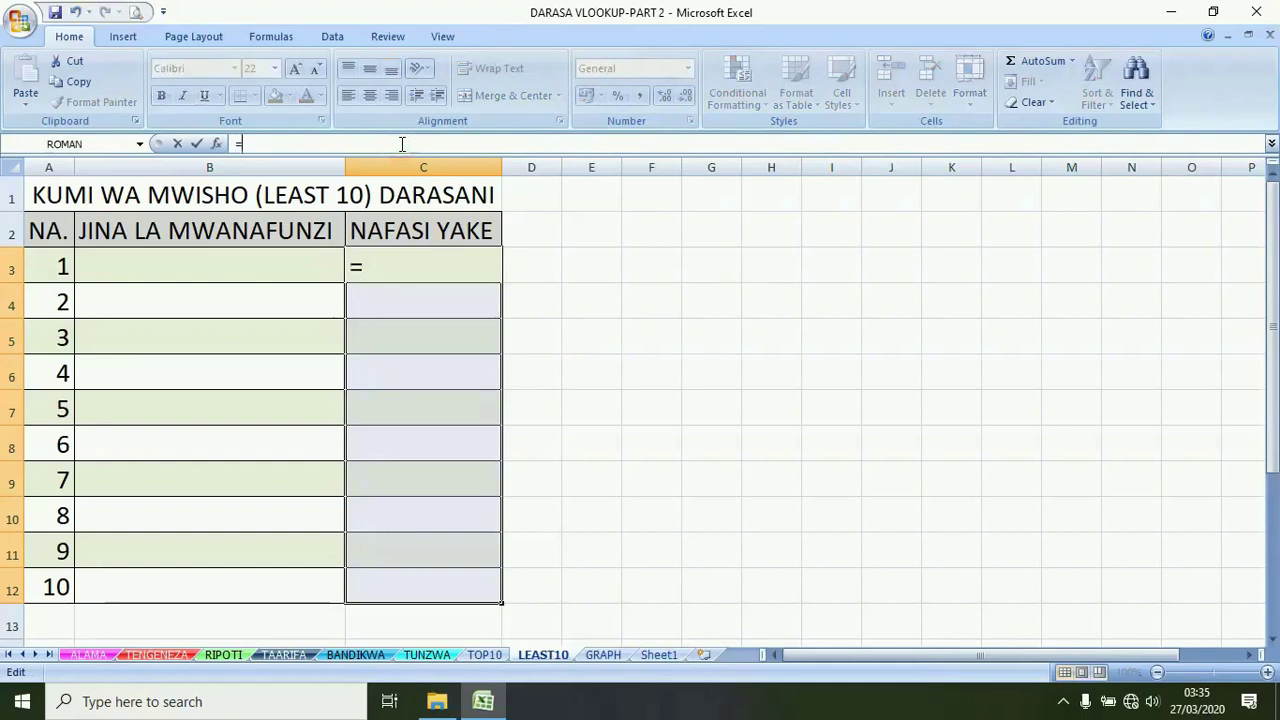
type("LAR")
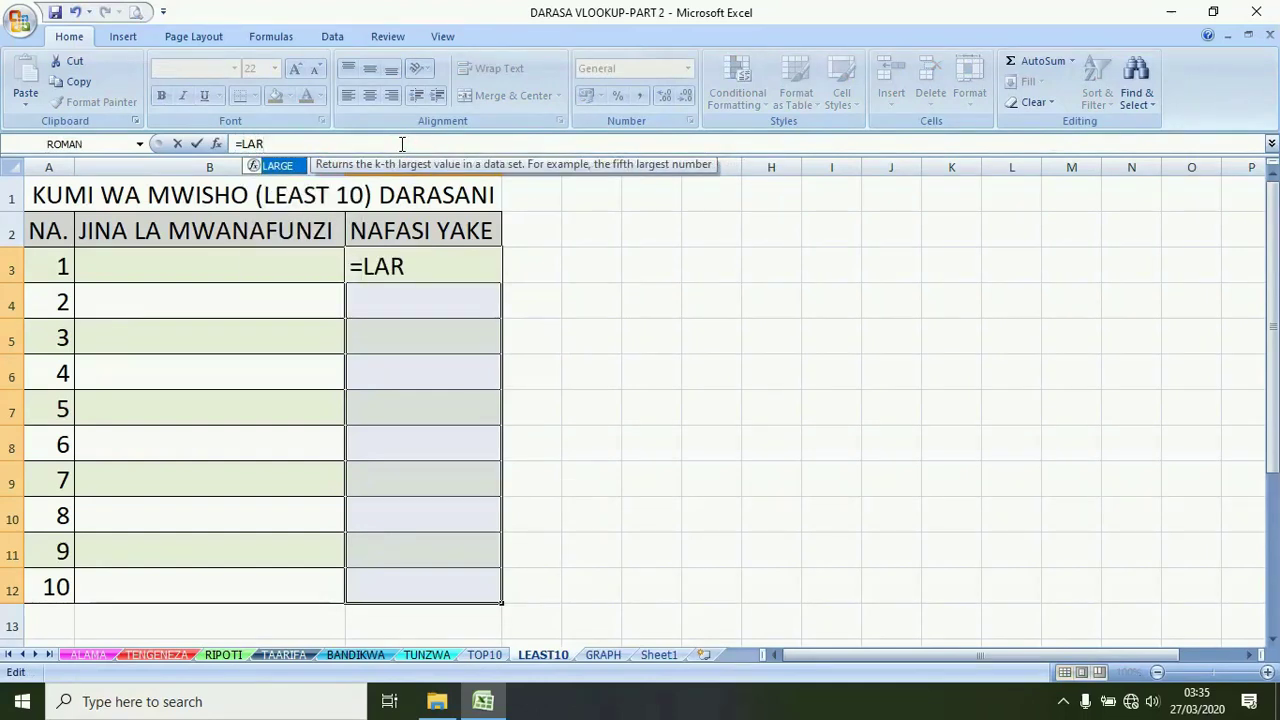
double_click(282, 164)
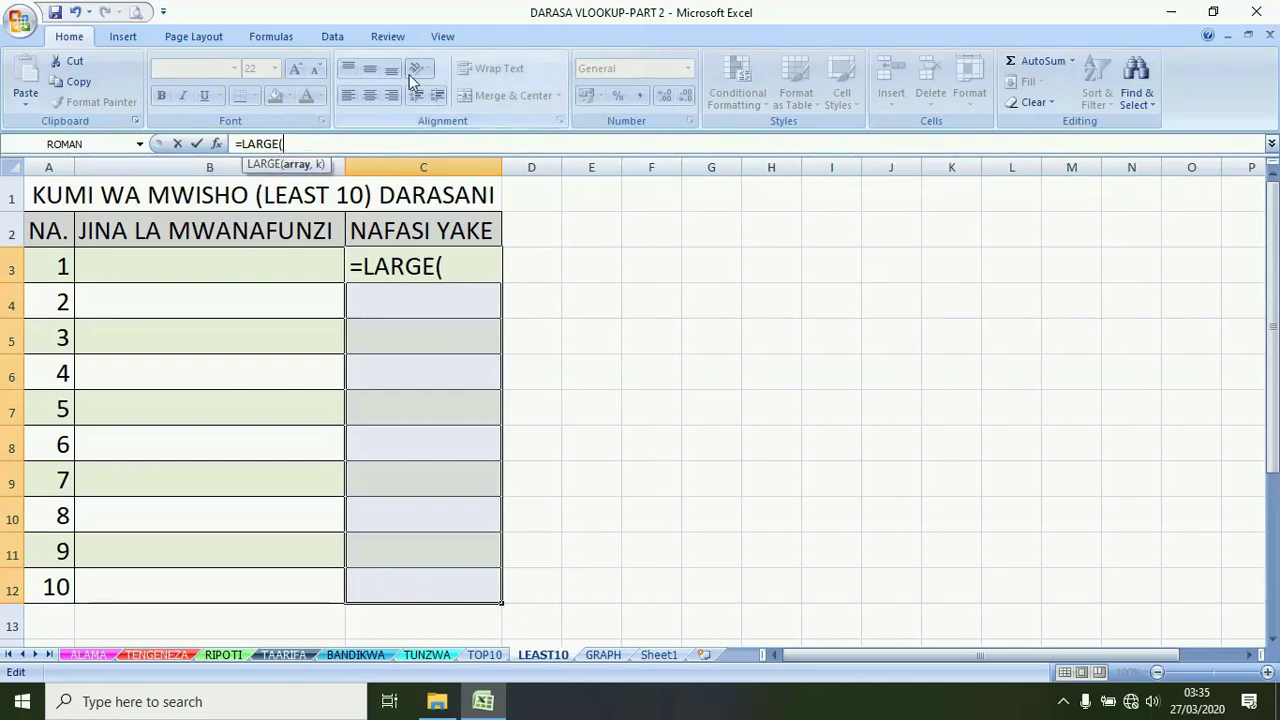
type("NA")
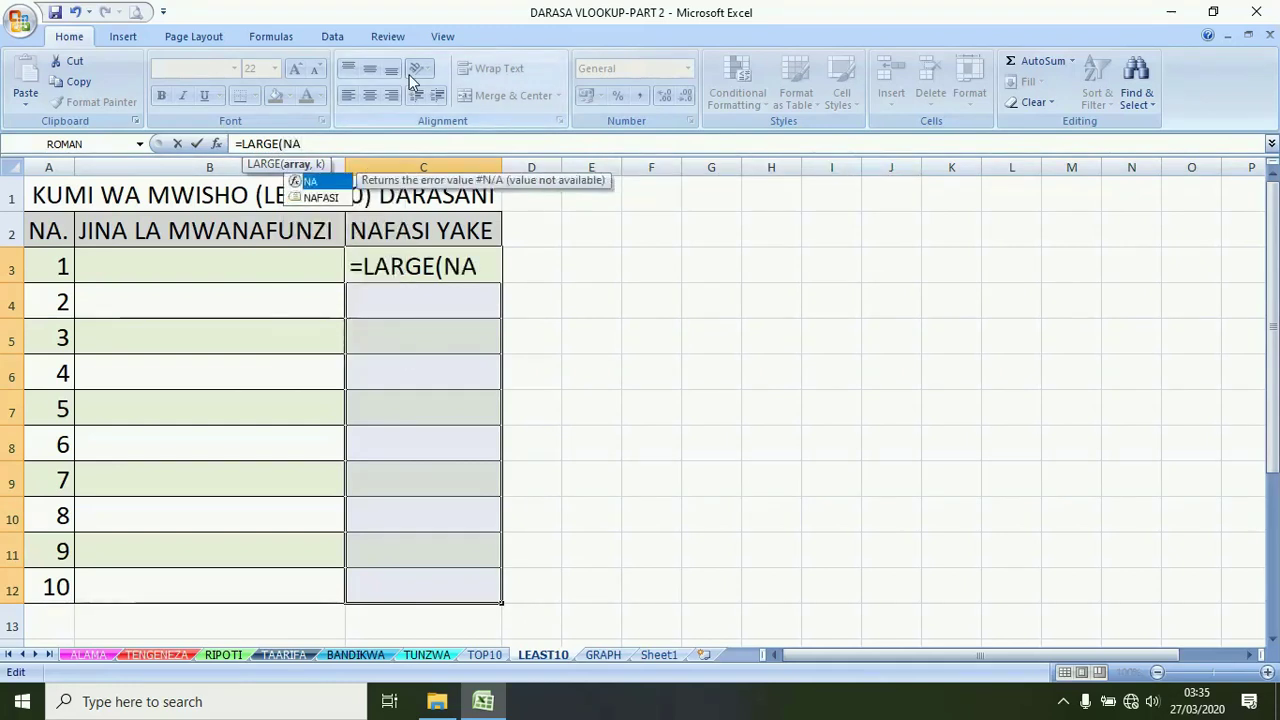
double_click(321, 198)
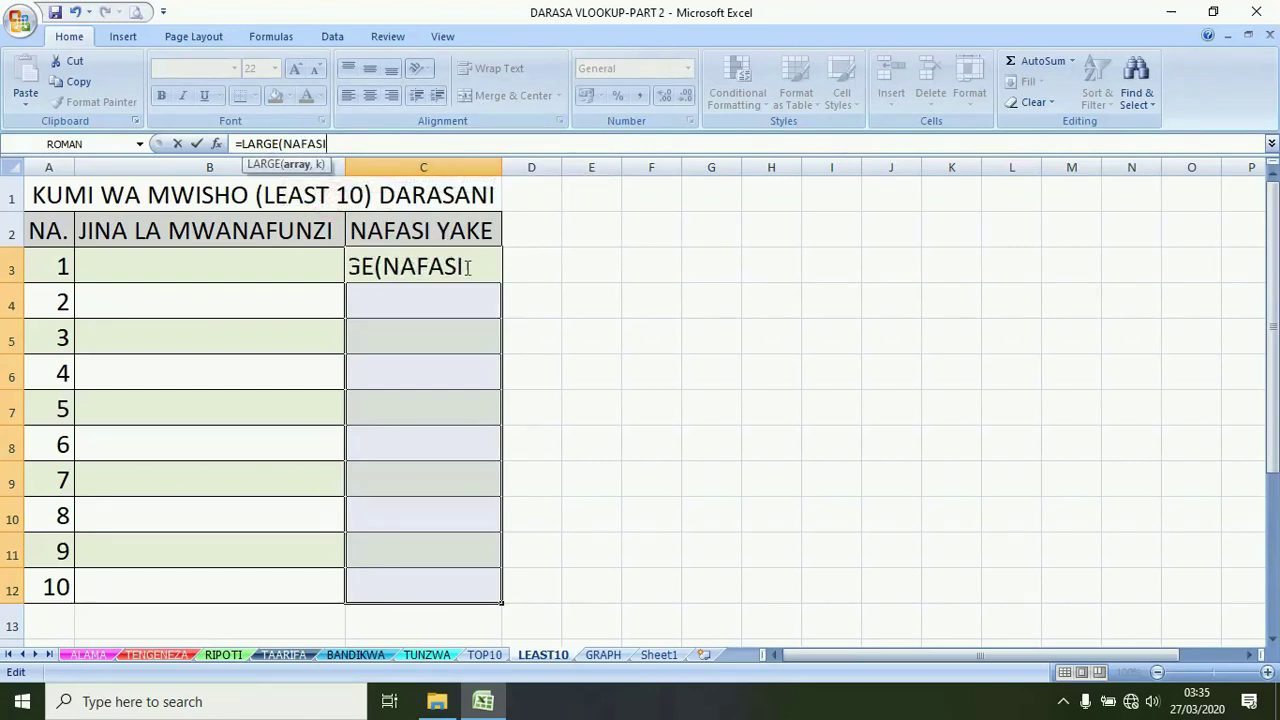
type(",")
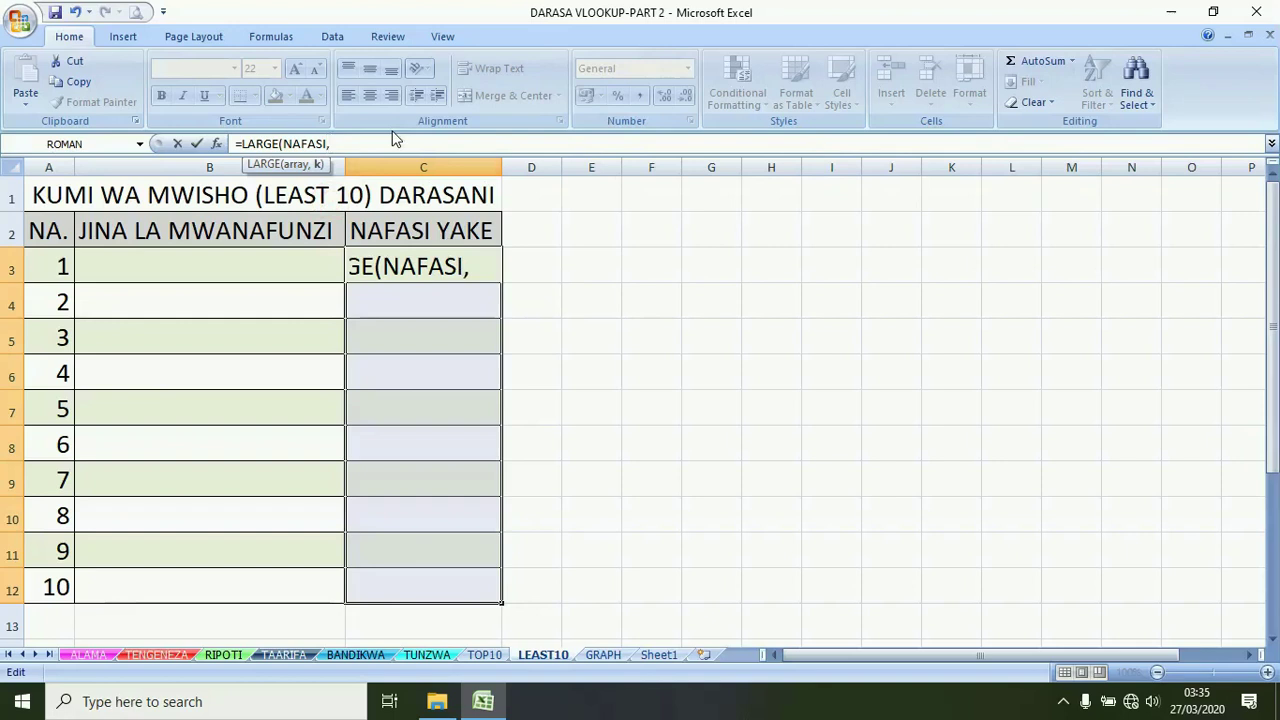
type("{")
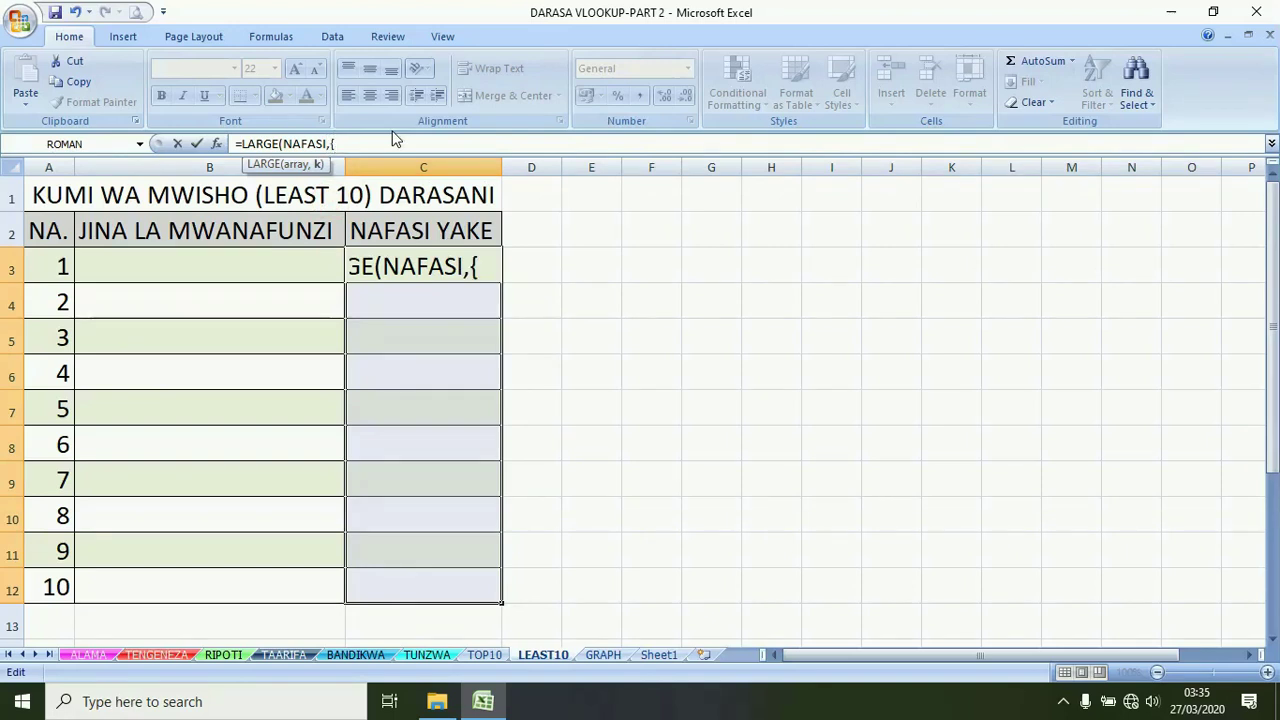
type("10")
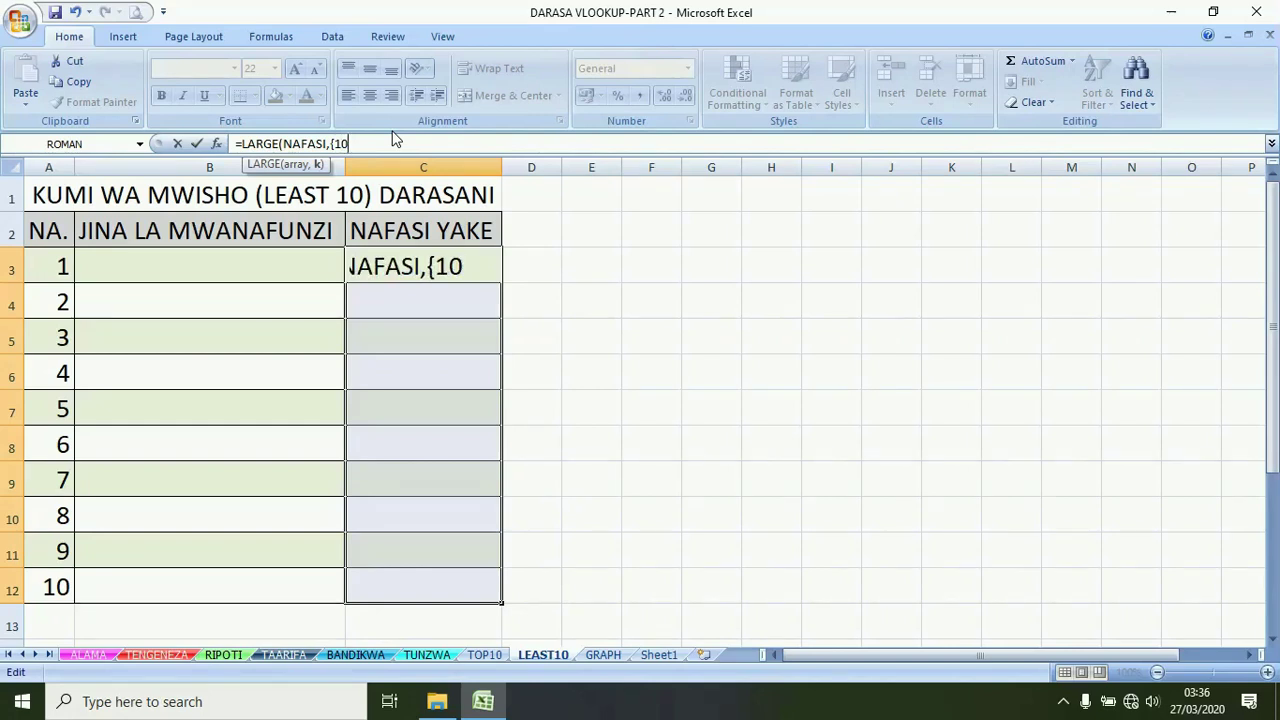
type(";9;8;7;6;5;")
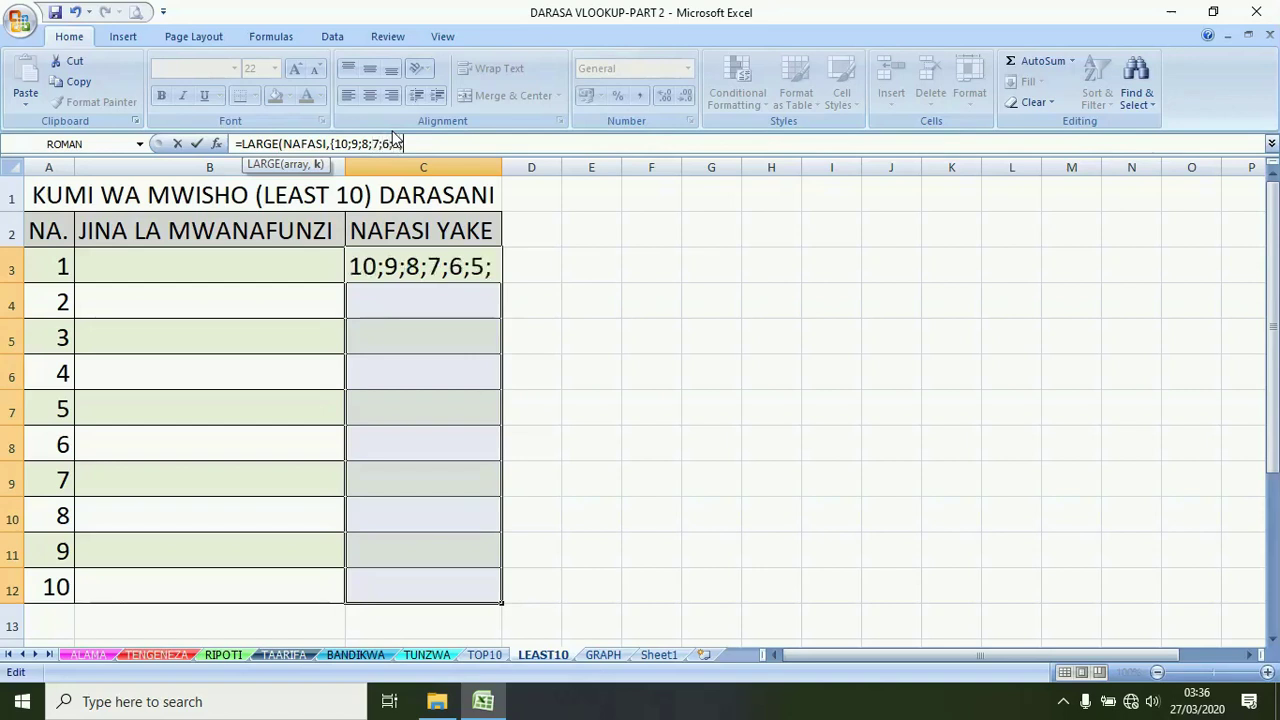
type("4;3;2;1")
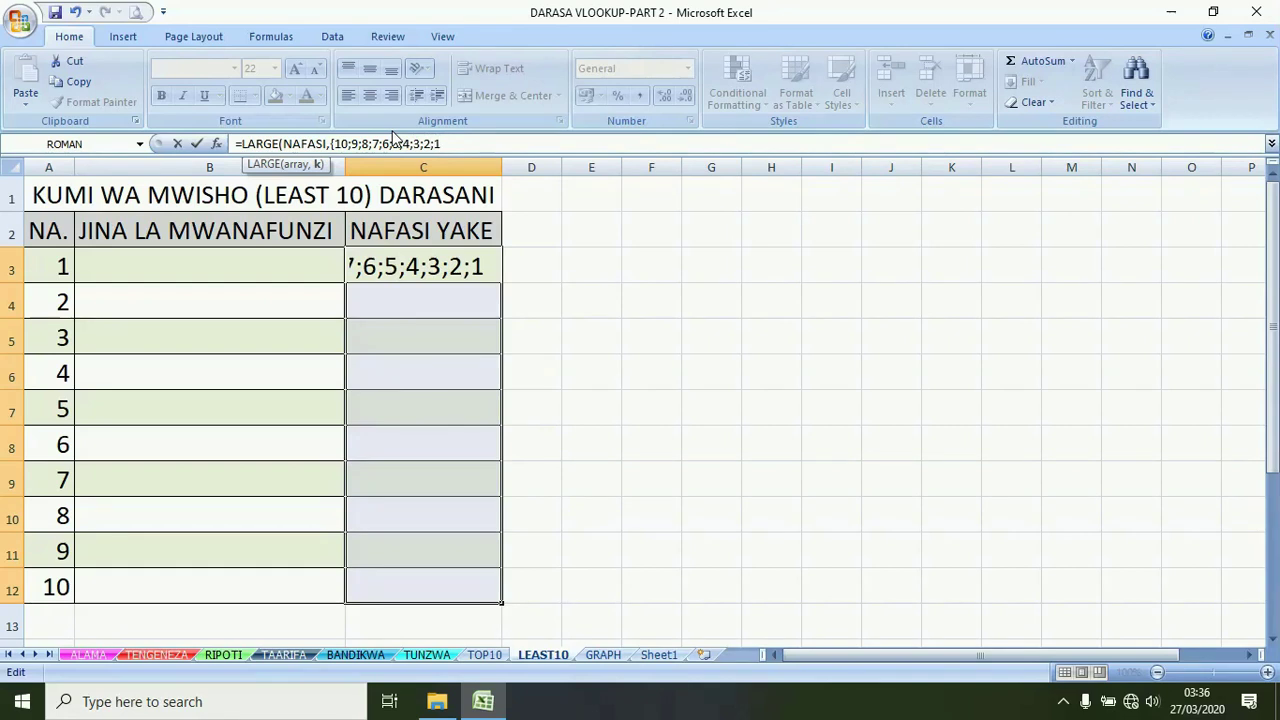
type("}")
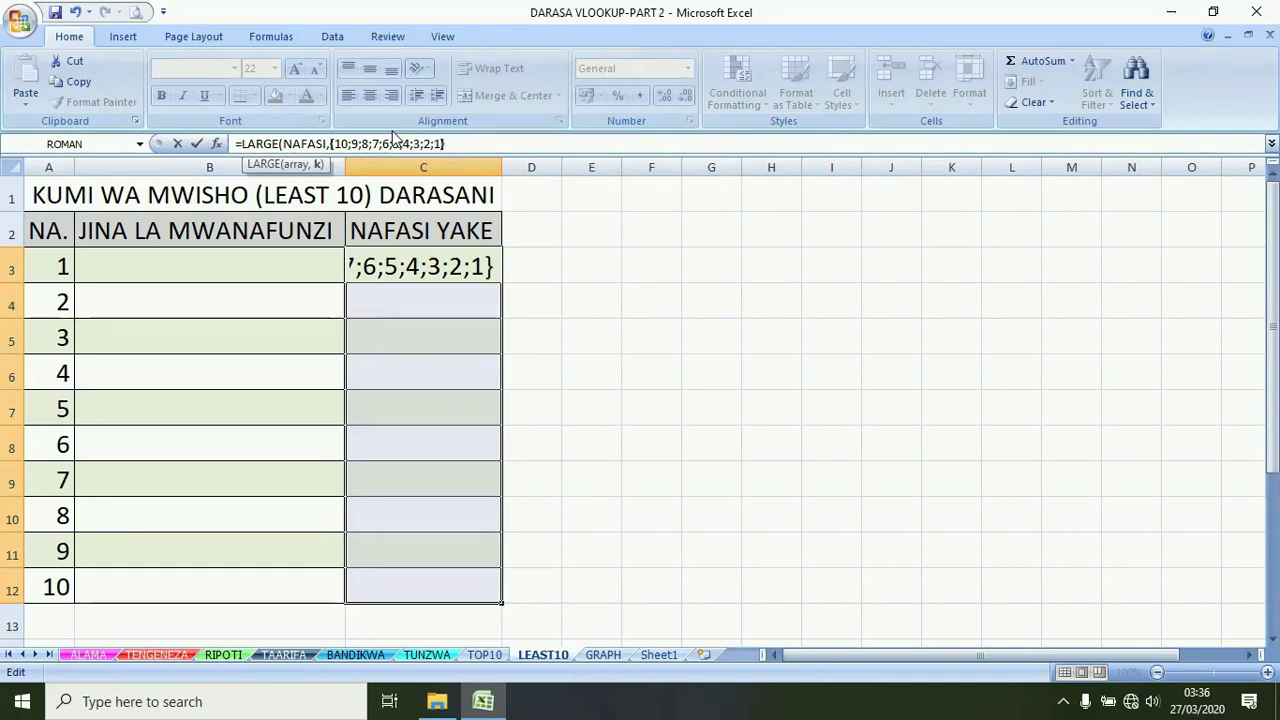
type("))")
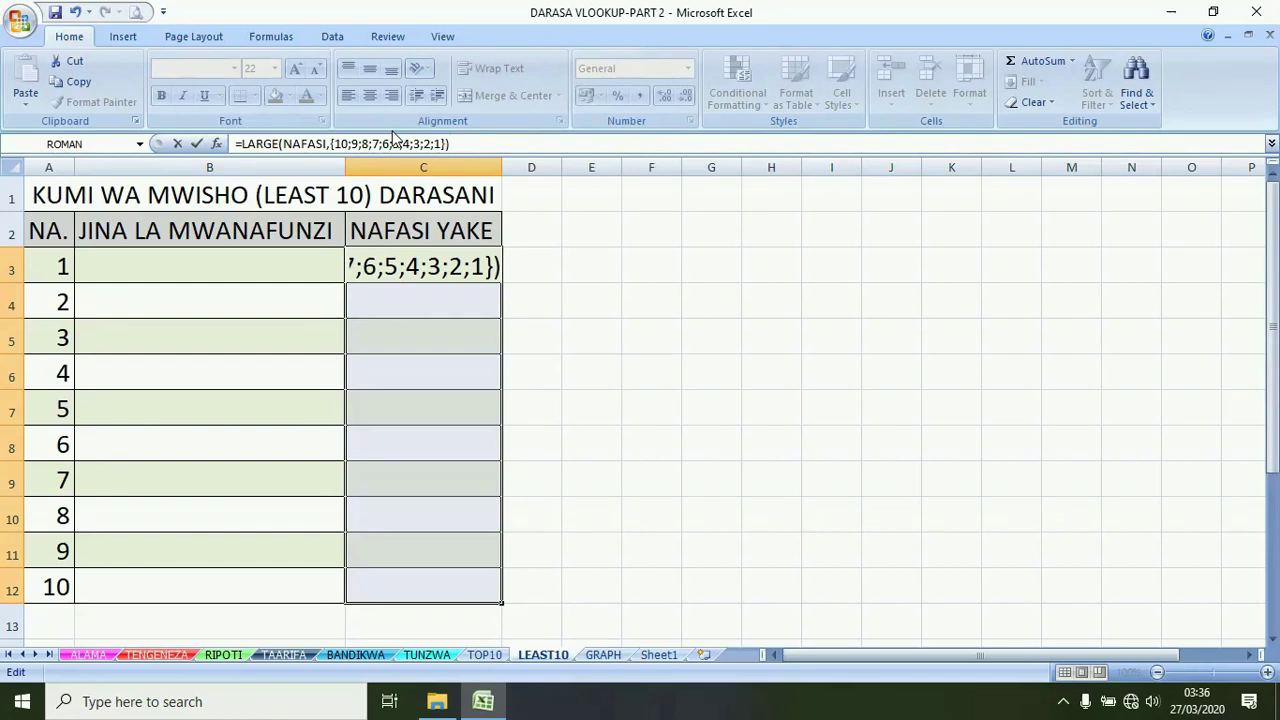
key("ctrl+shift+Return")
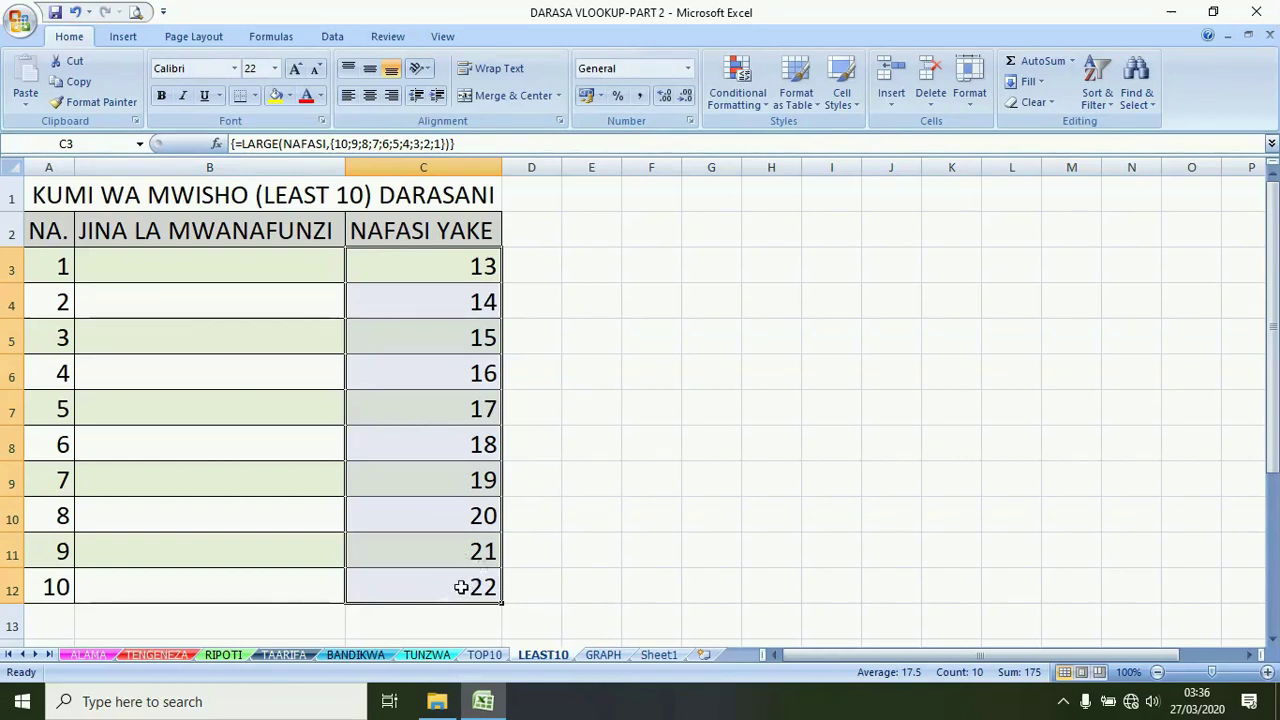
Enter =INDEX(JINA,MATCH(C3,NAFASI,0)) in B3 under JINA LA MWANAFUNZI on the LEAST10 sheet
left_click(198, 265)
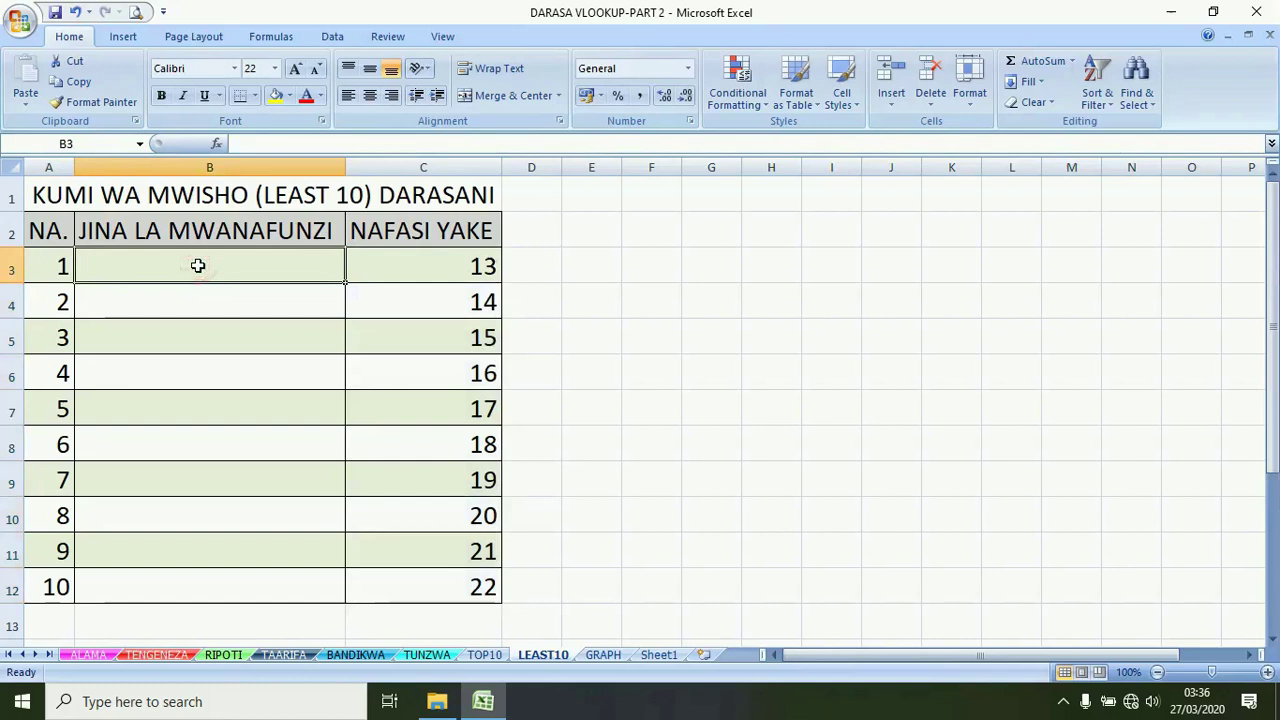
type("=IN")
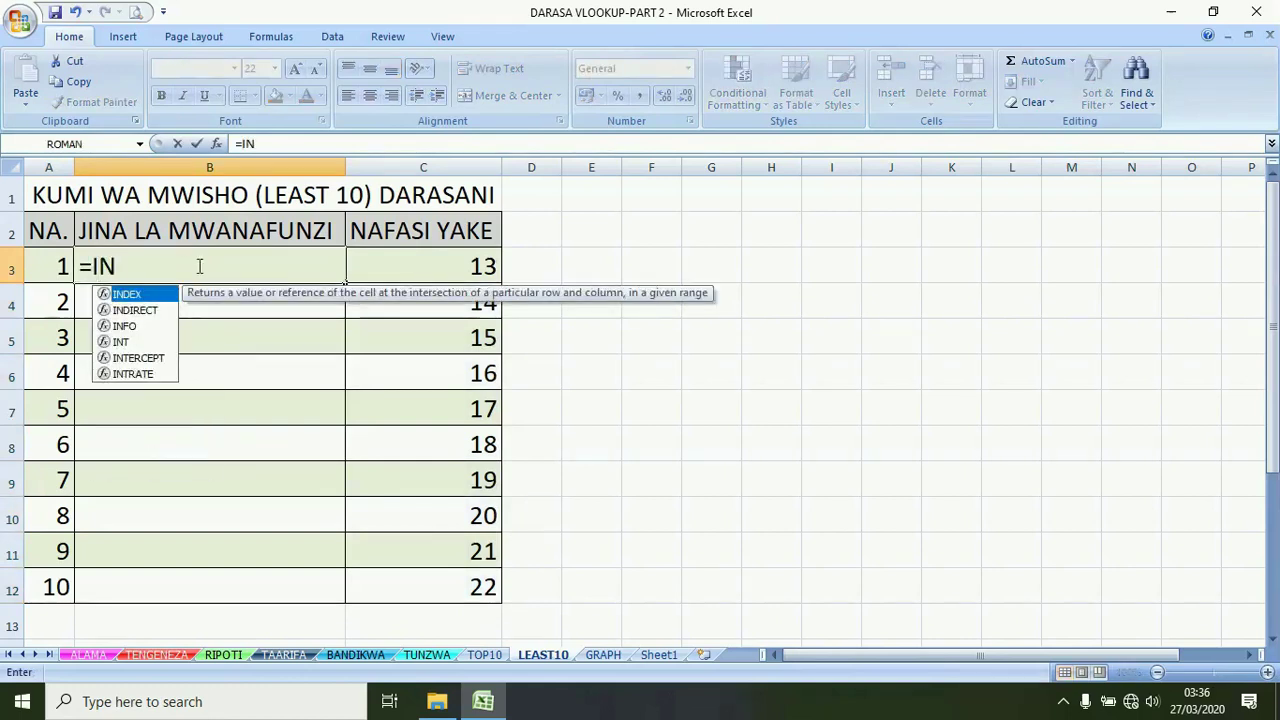
type("DEX")
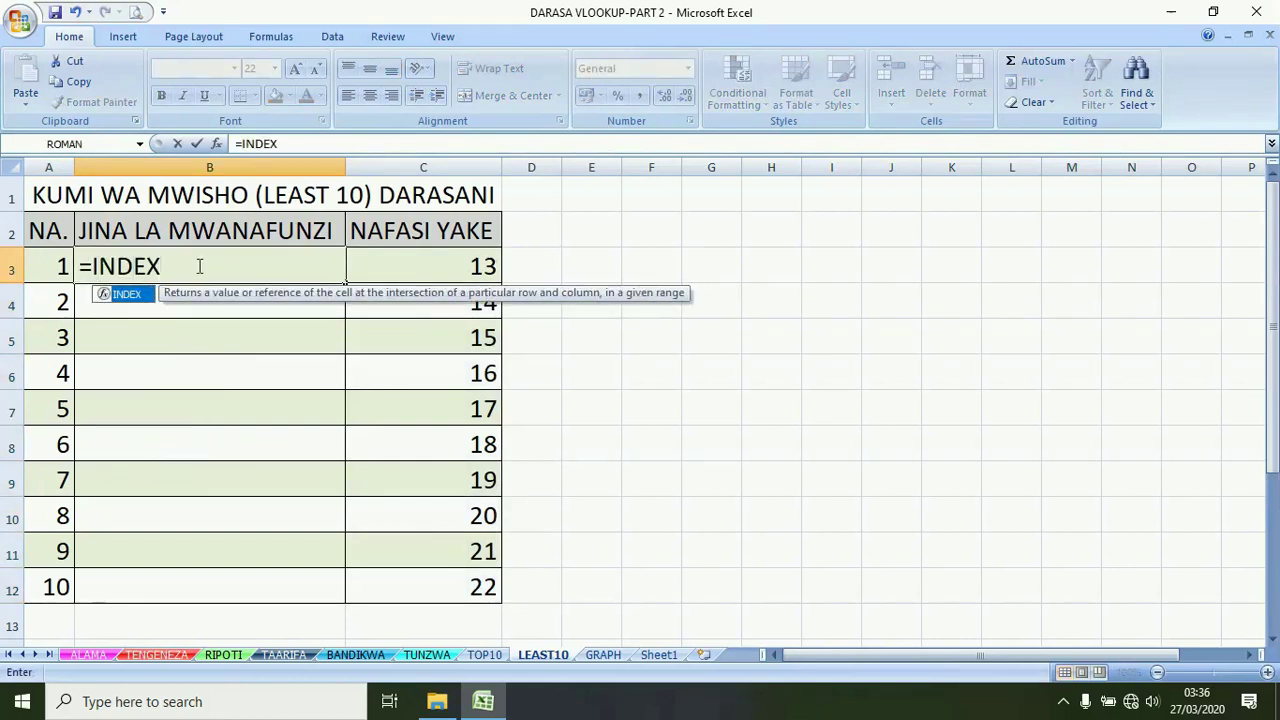
type("(")
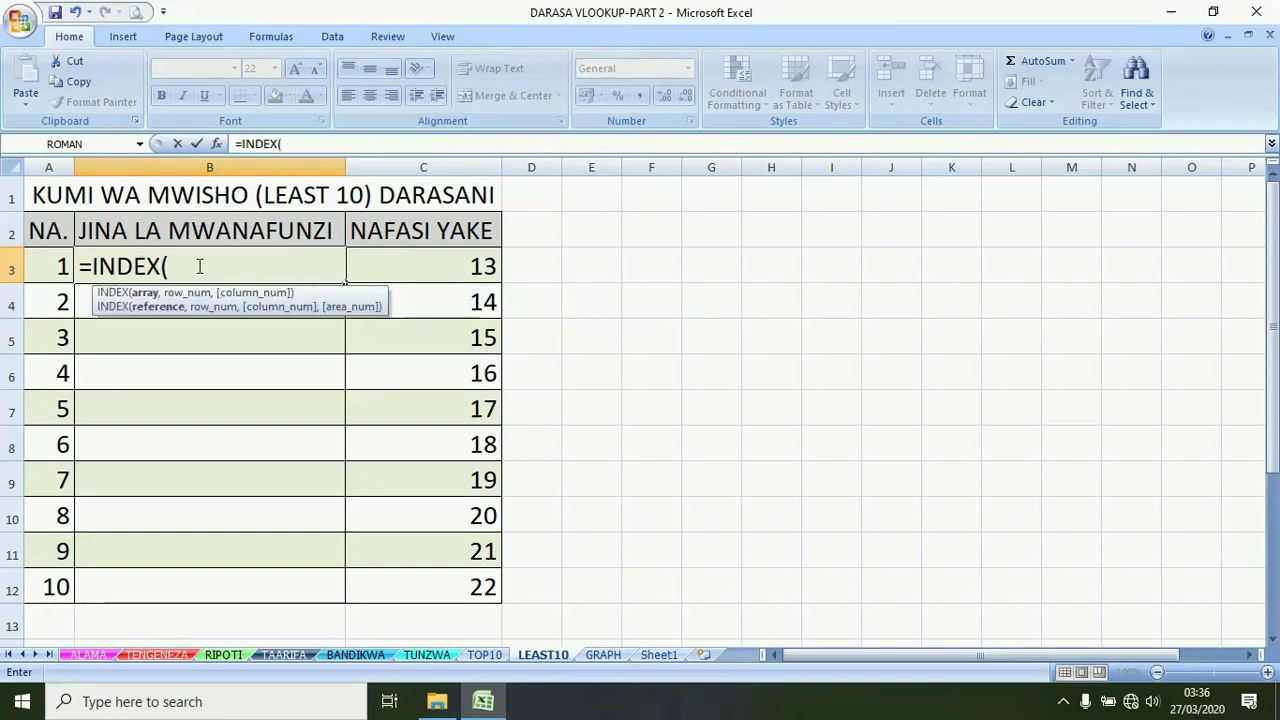
type("JINA")
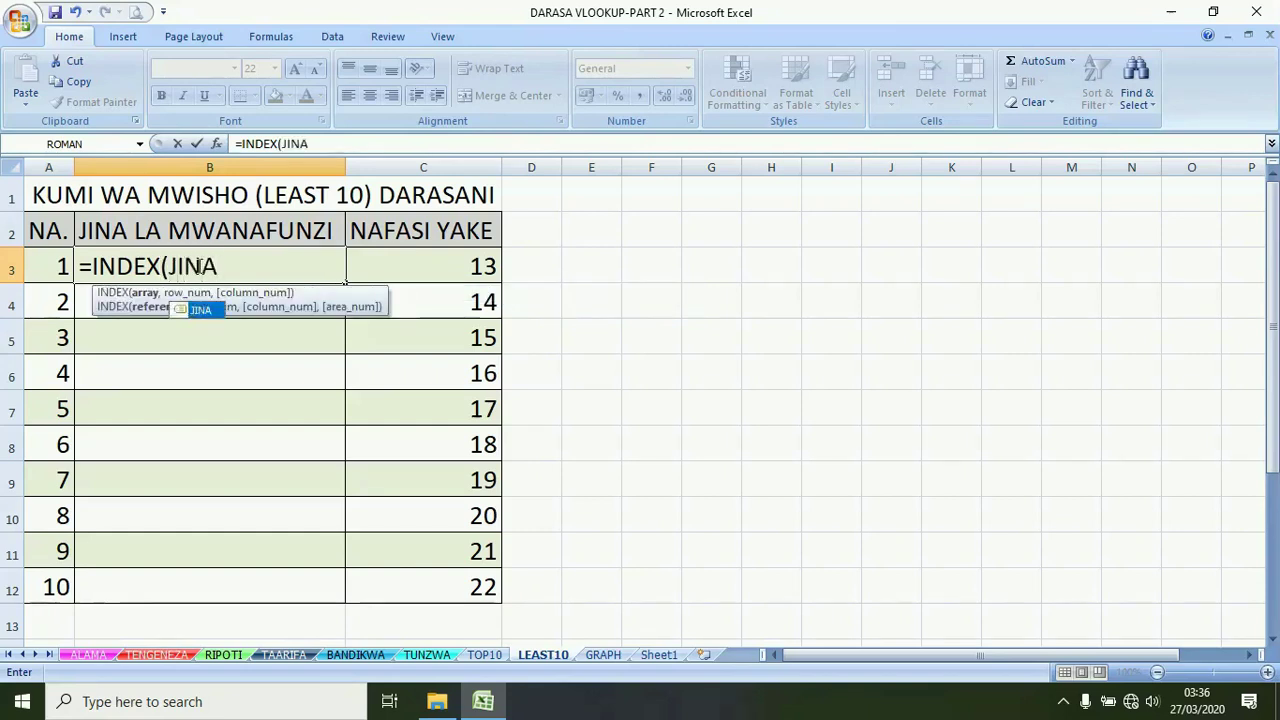
type(",")
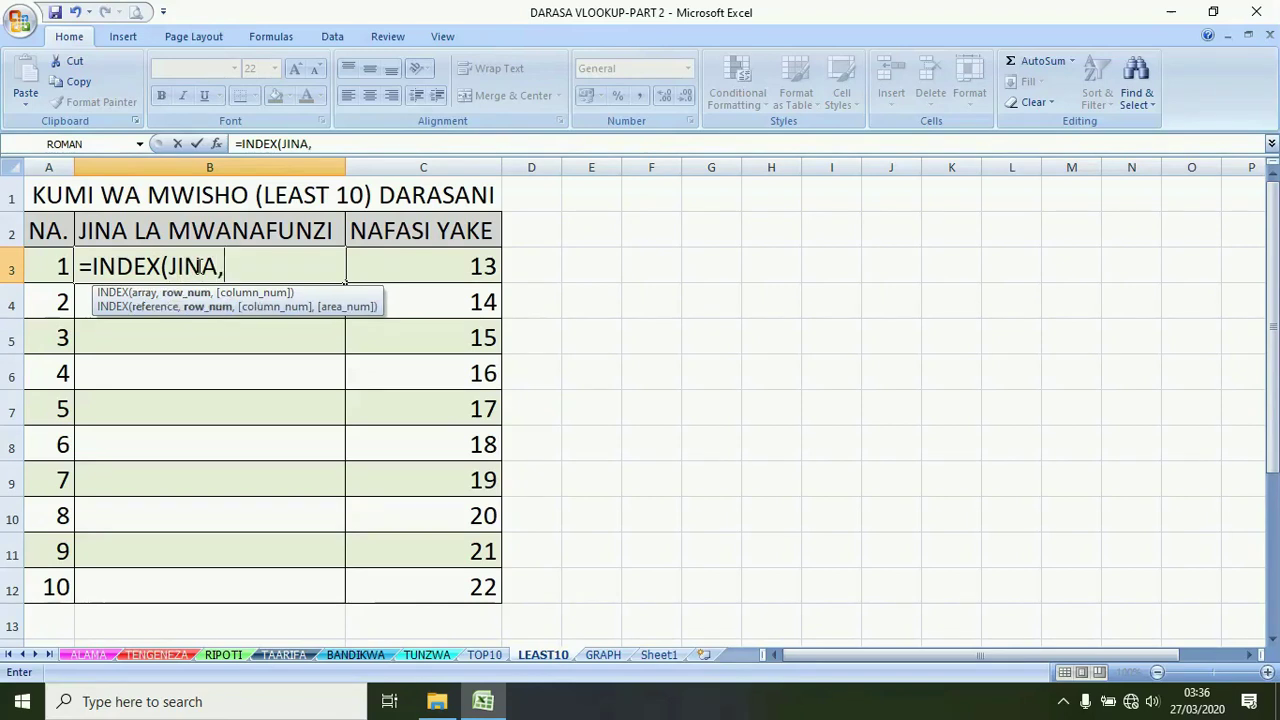
type("MATCH(")
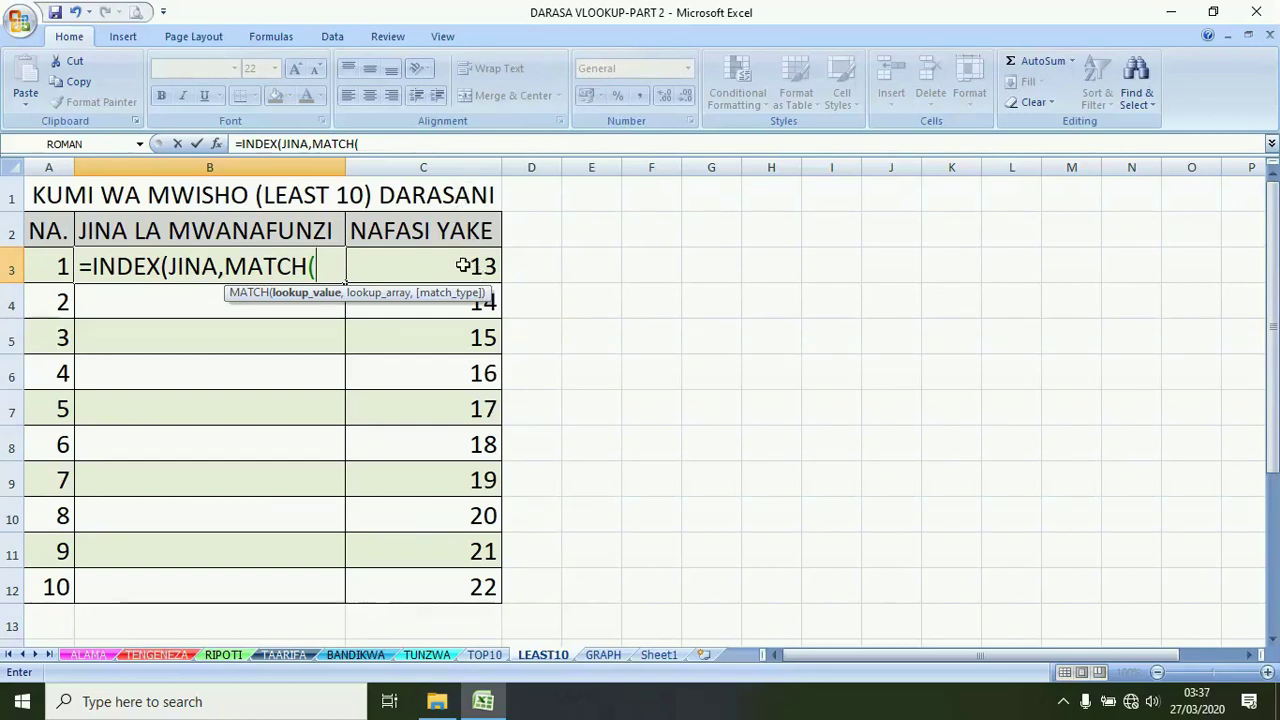
type("C3,")
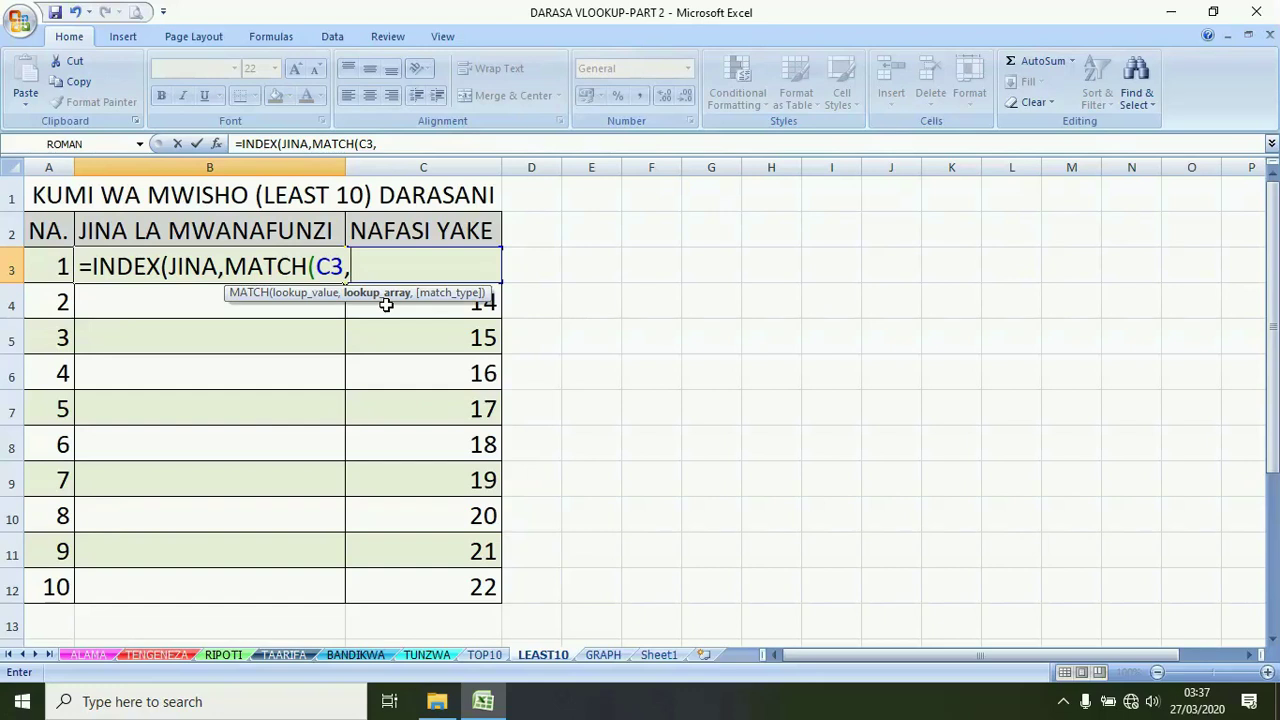
type("NAFAS")
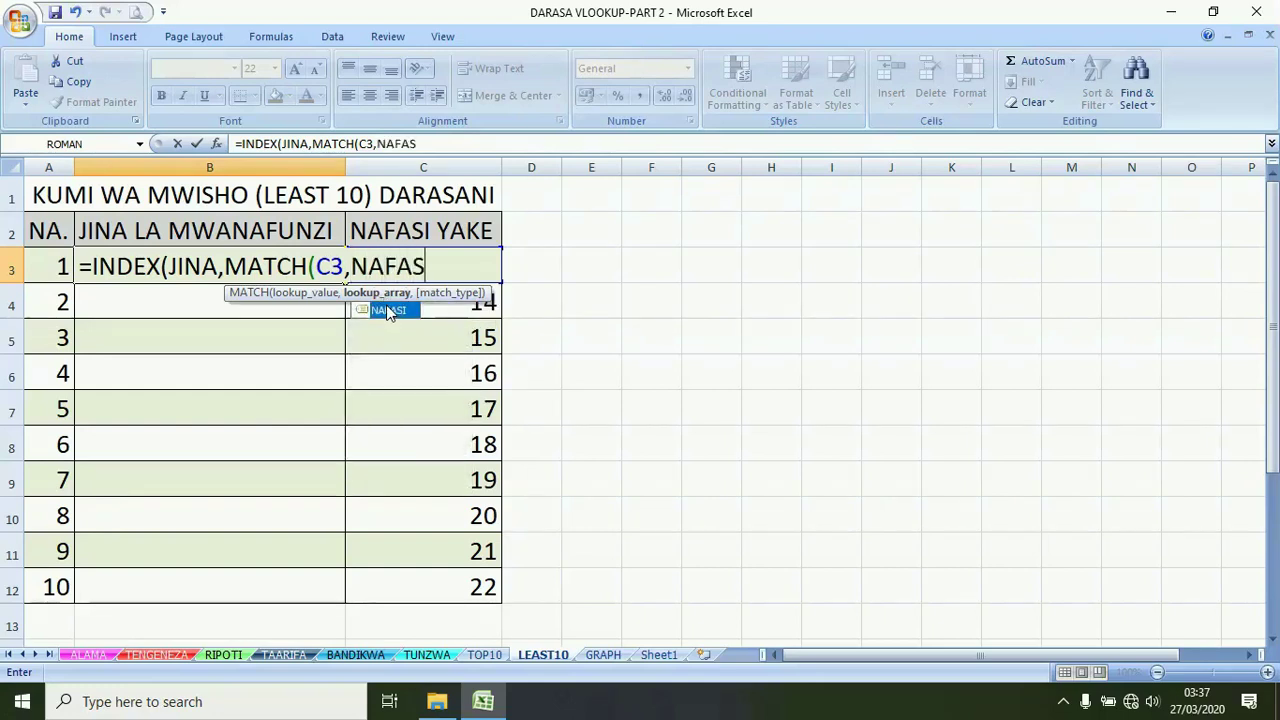
double_click(388, 310)
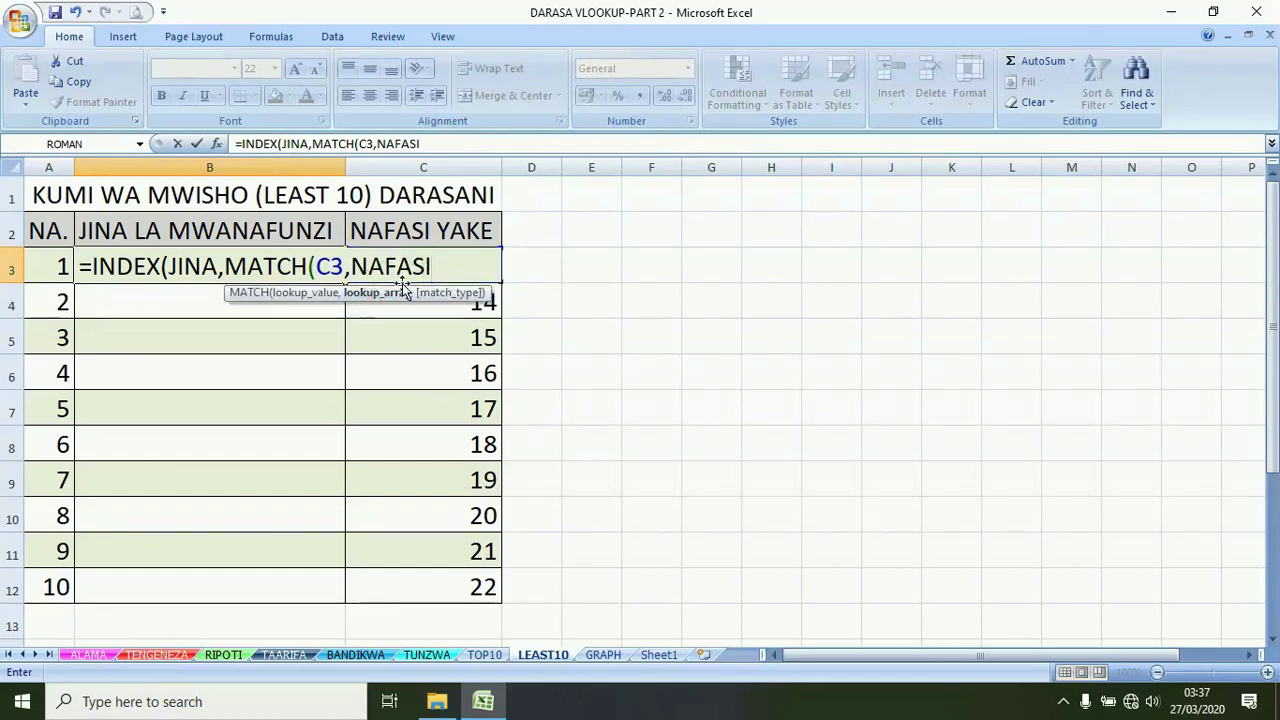
type(",")
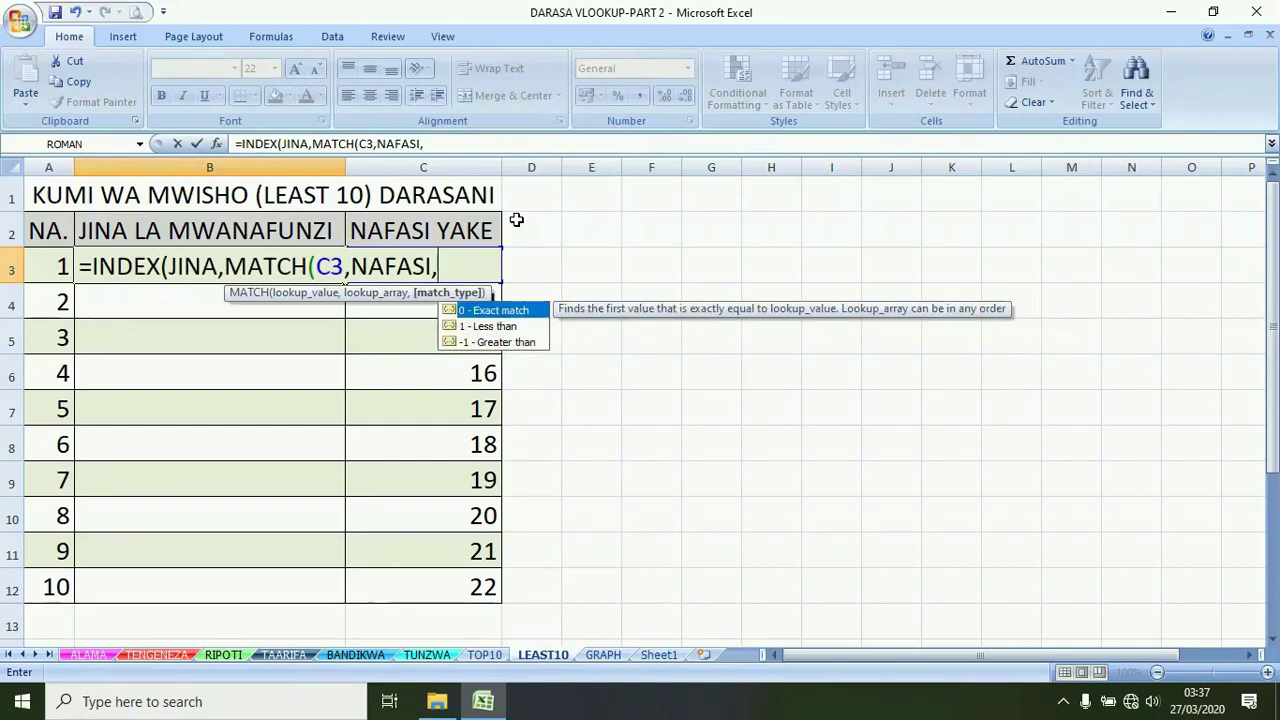
type("0")
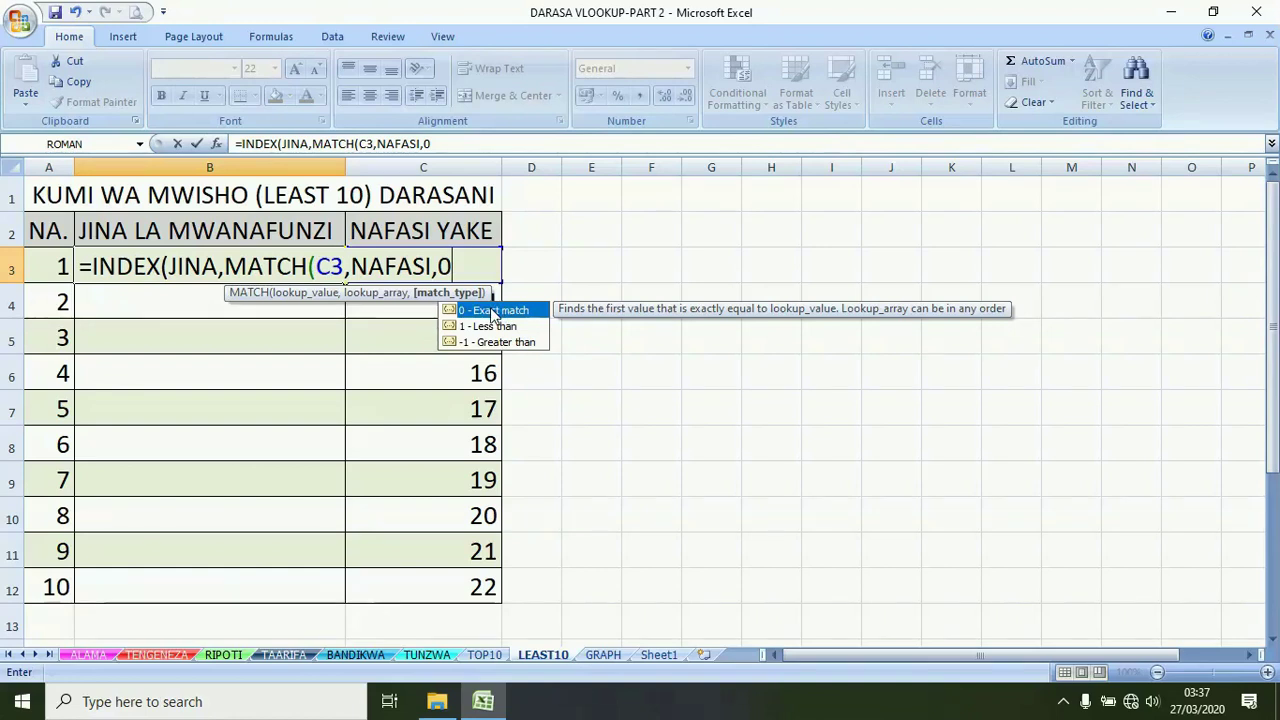
type("))")
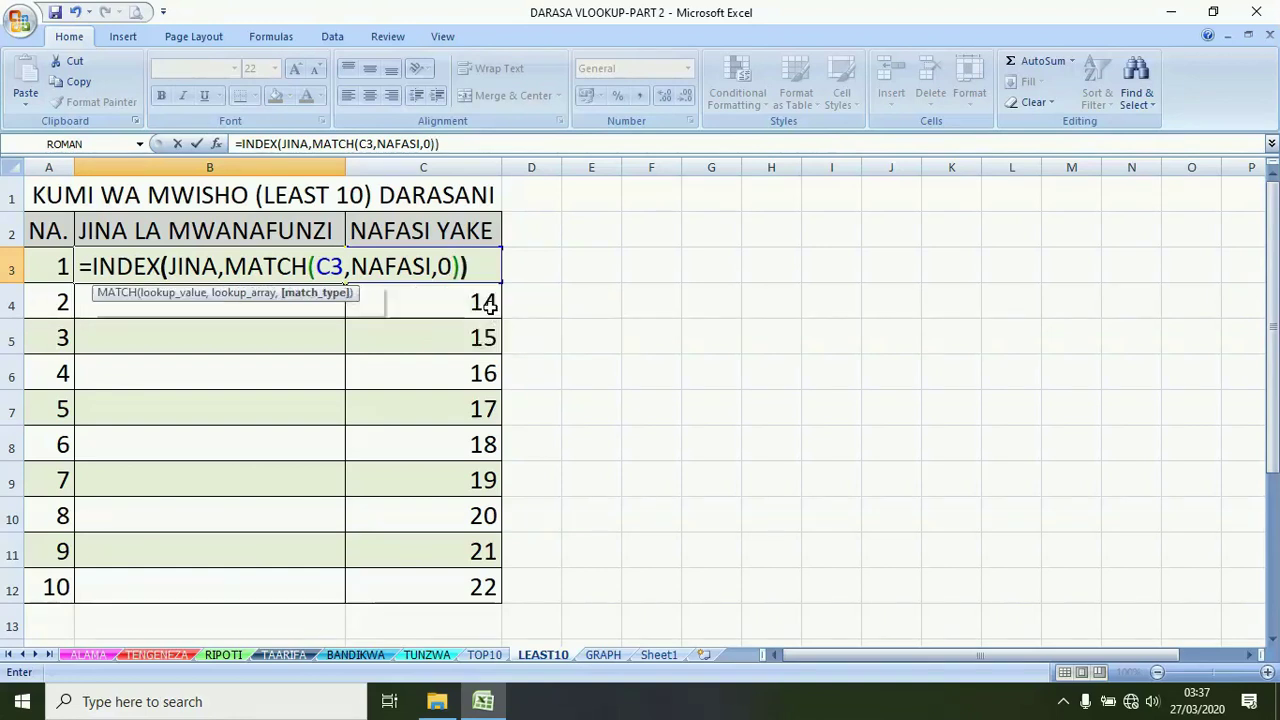
key("Return")
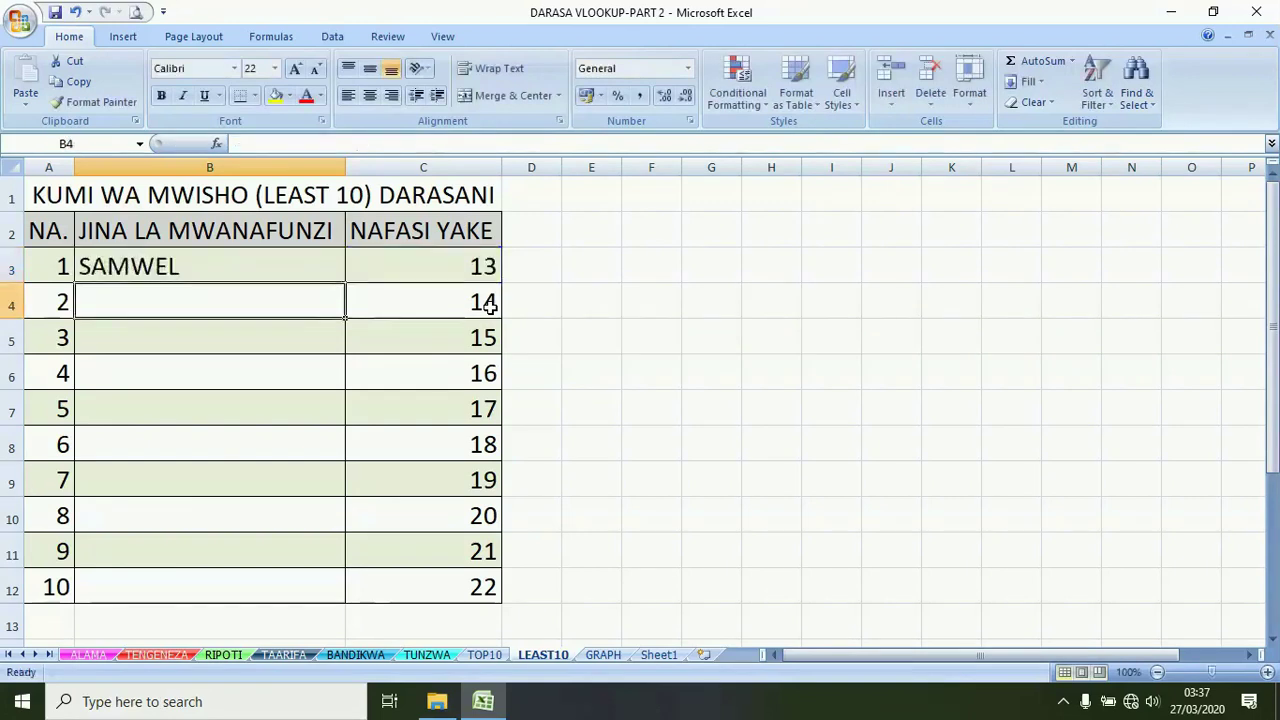
Fill the INDEX/MATCH formula from B3 down through B12 on the LEAST10 sheet
left_click(243, 263)
left_click_drag(347, 283, 347, 283)
double_click(347, 283)
Check the last student's name and rank in B12 and C12 of LEAST10, and save the workbook
left_click(147, 589)
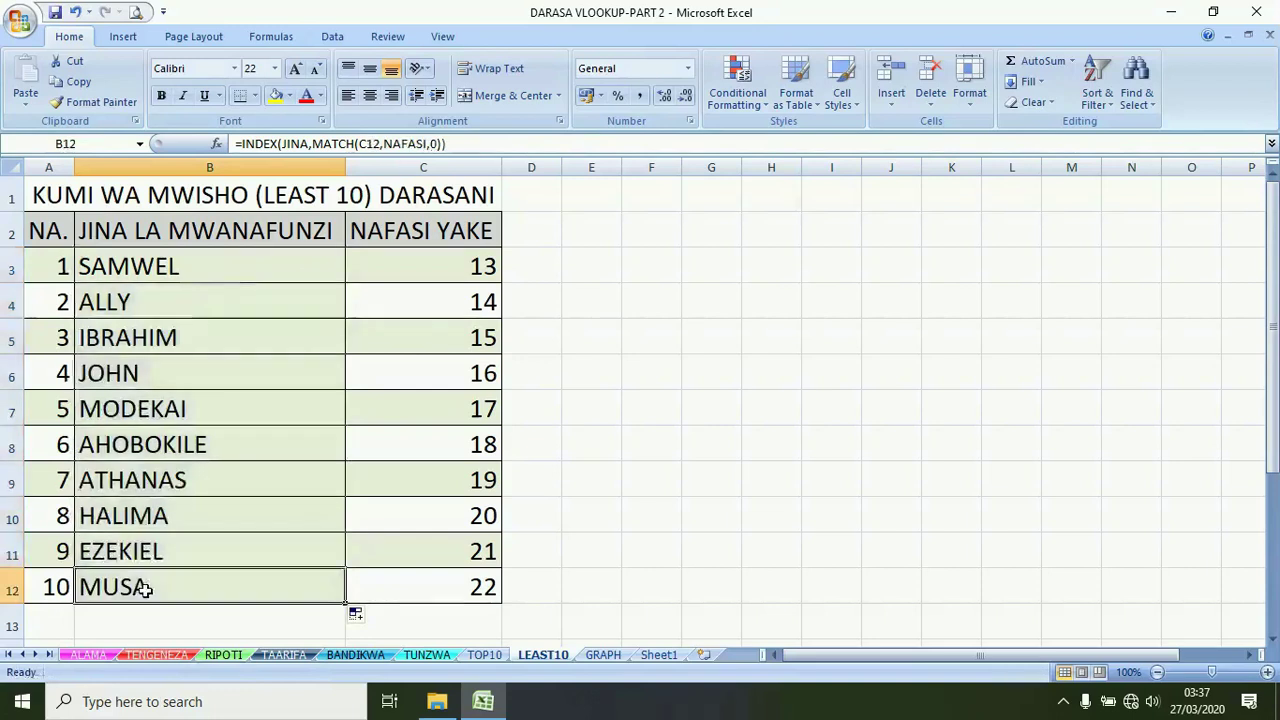
left_click(456, 592)
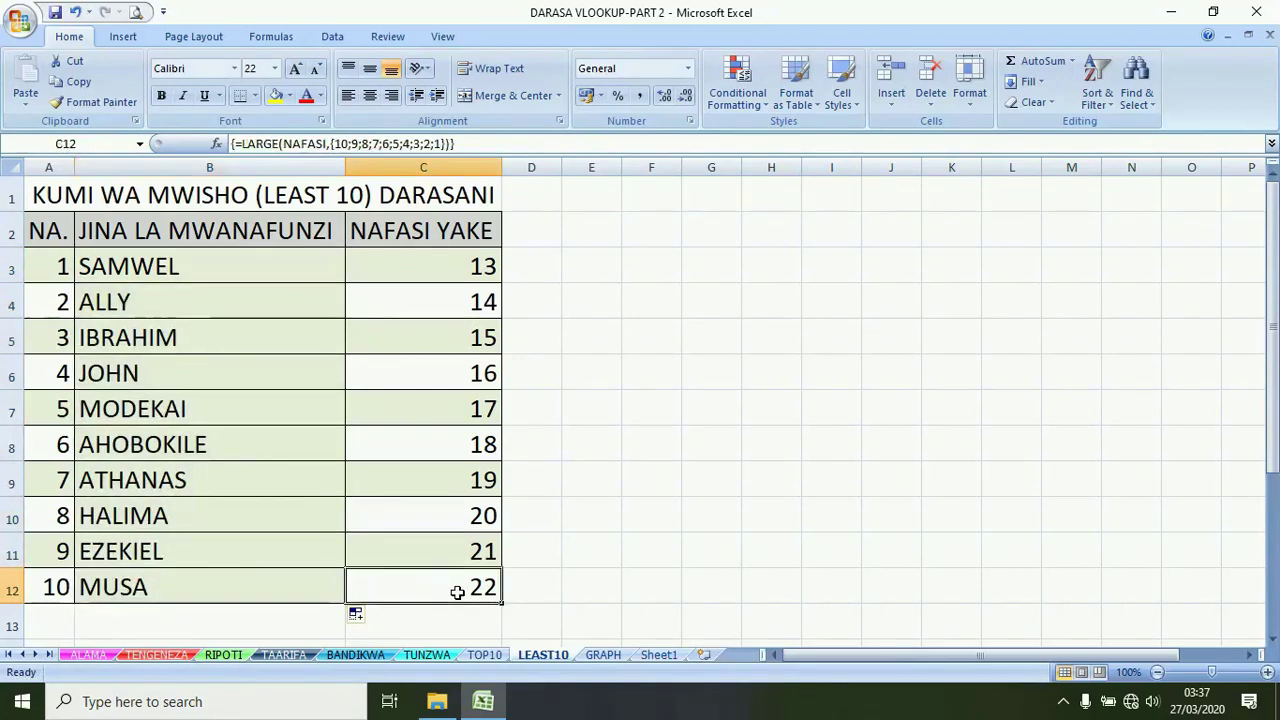
left_click(266, 592)
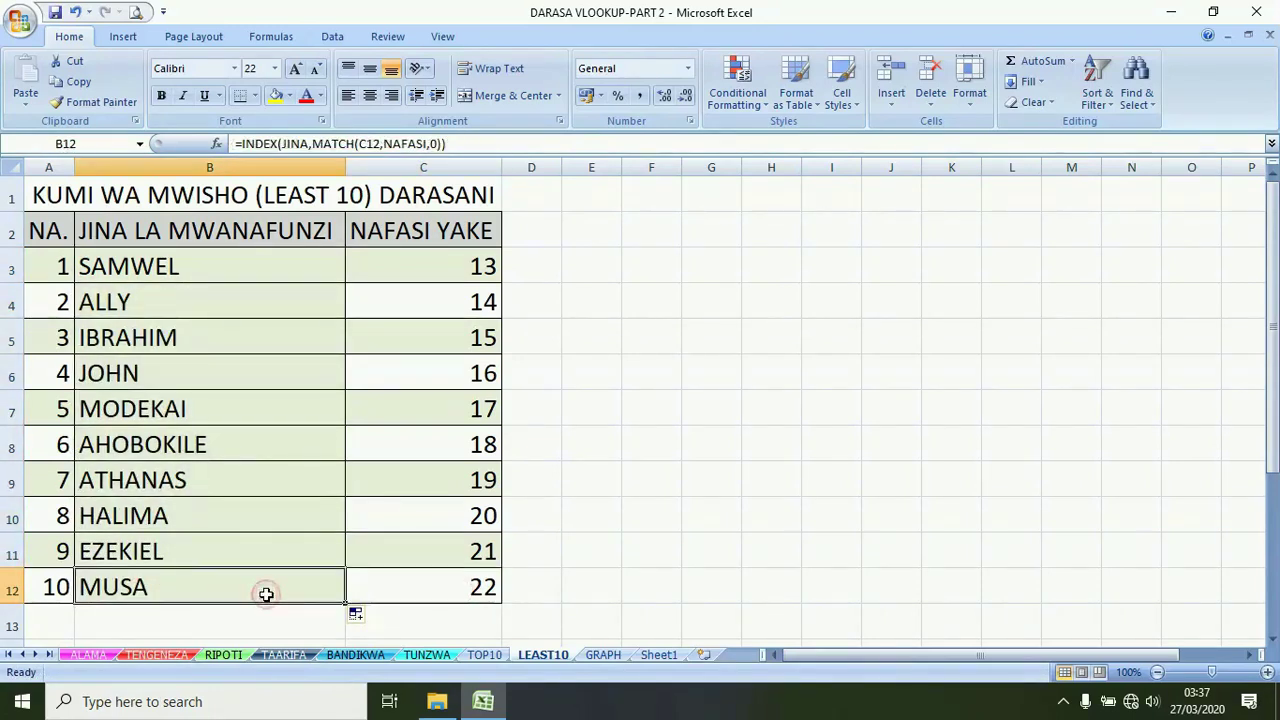
left_click(420, 592)
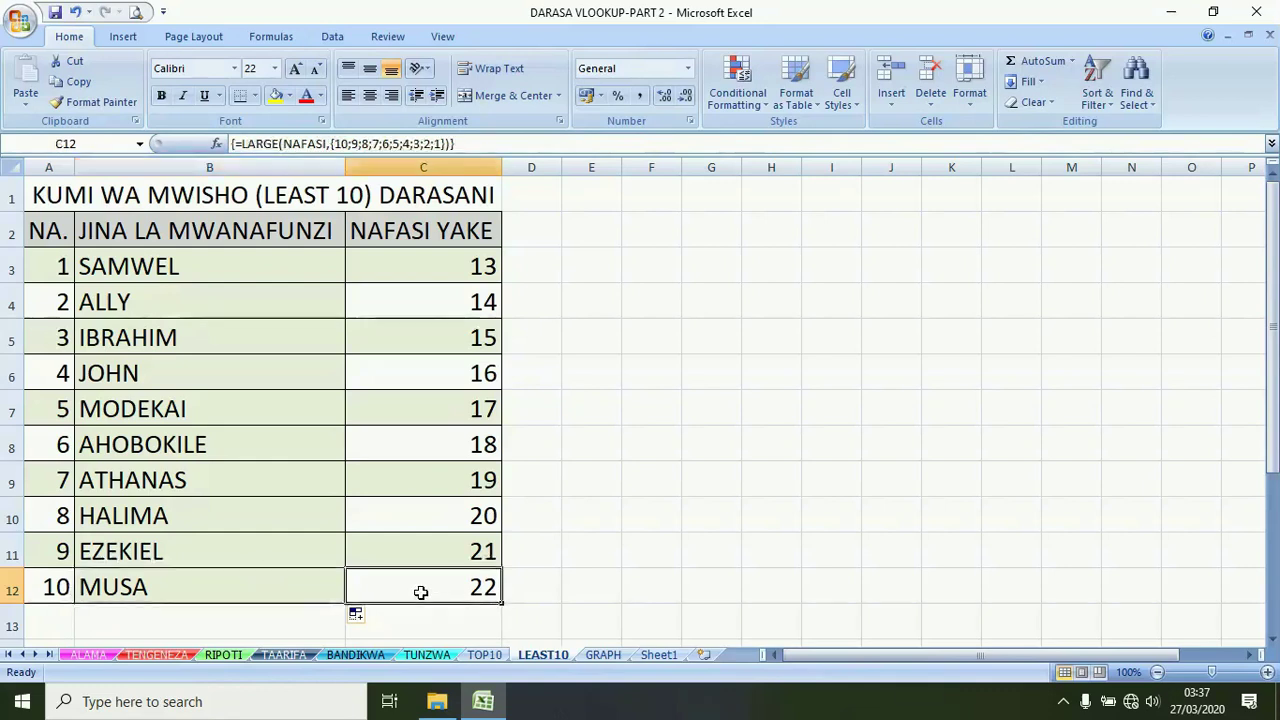
left_click(314, 585)
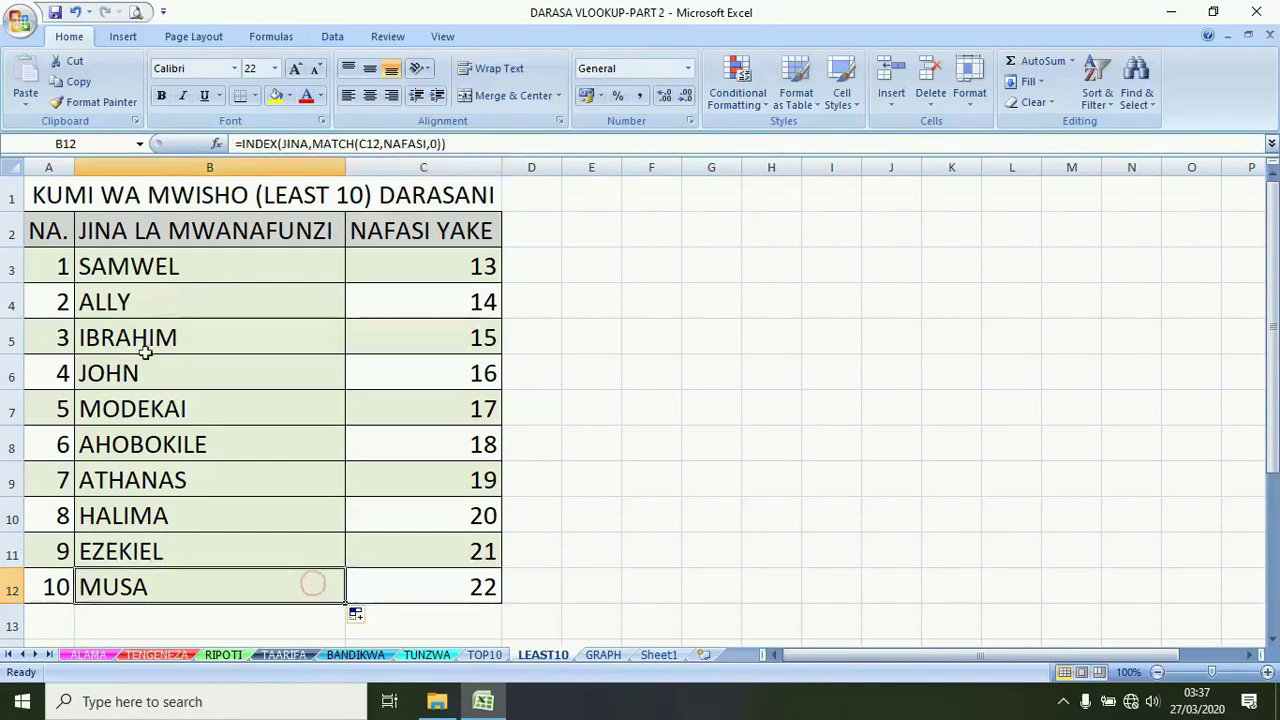
left_click(55, 12)
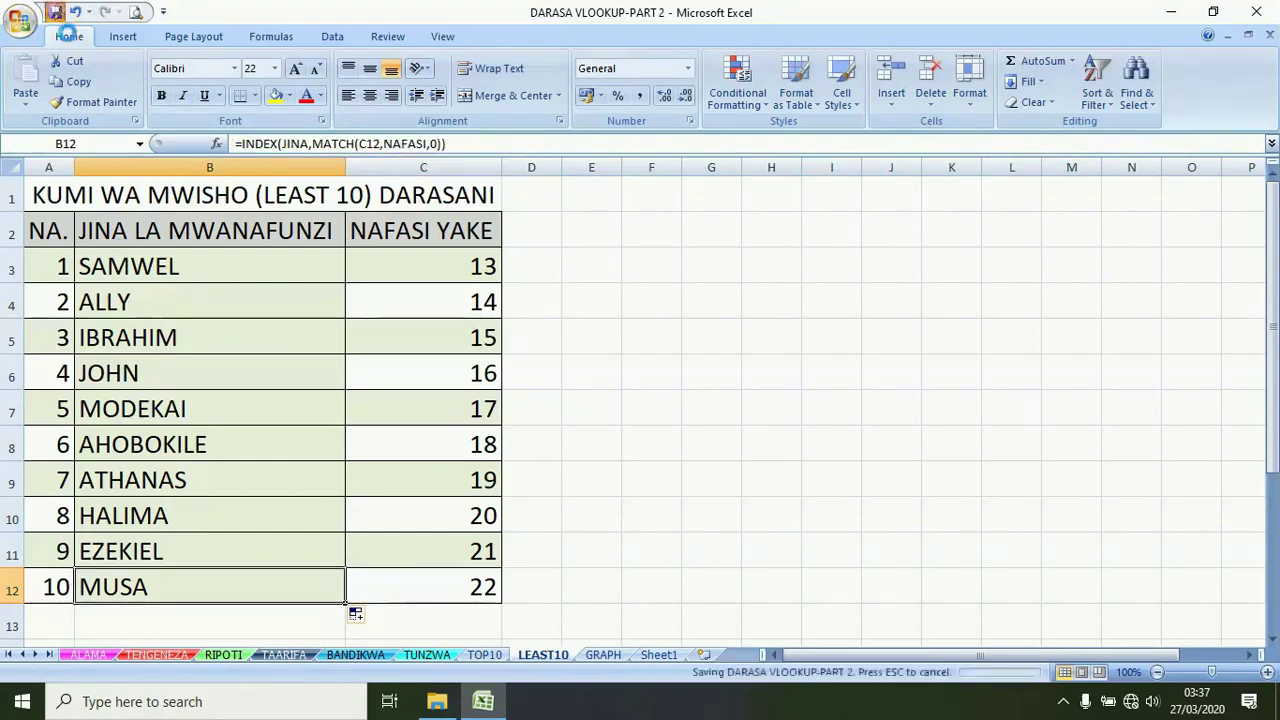
left_click(260, 418)
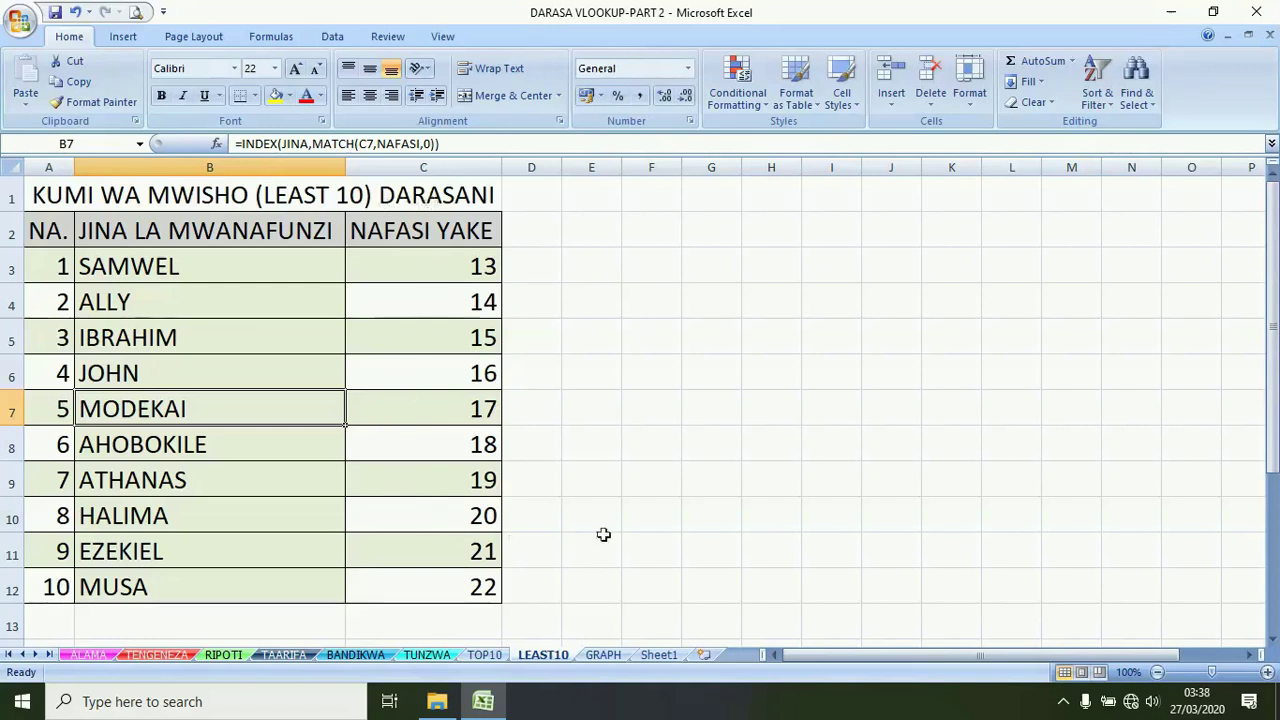
Trace the GRAPH sheet's DIV-I count for F to its COUNTIFS source in cell E8 of the BANDIKWA sheet
left_click(606, 655)
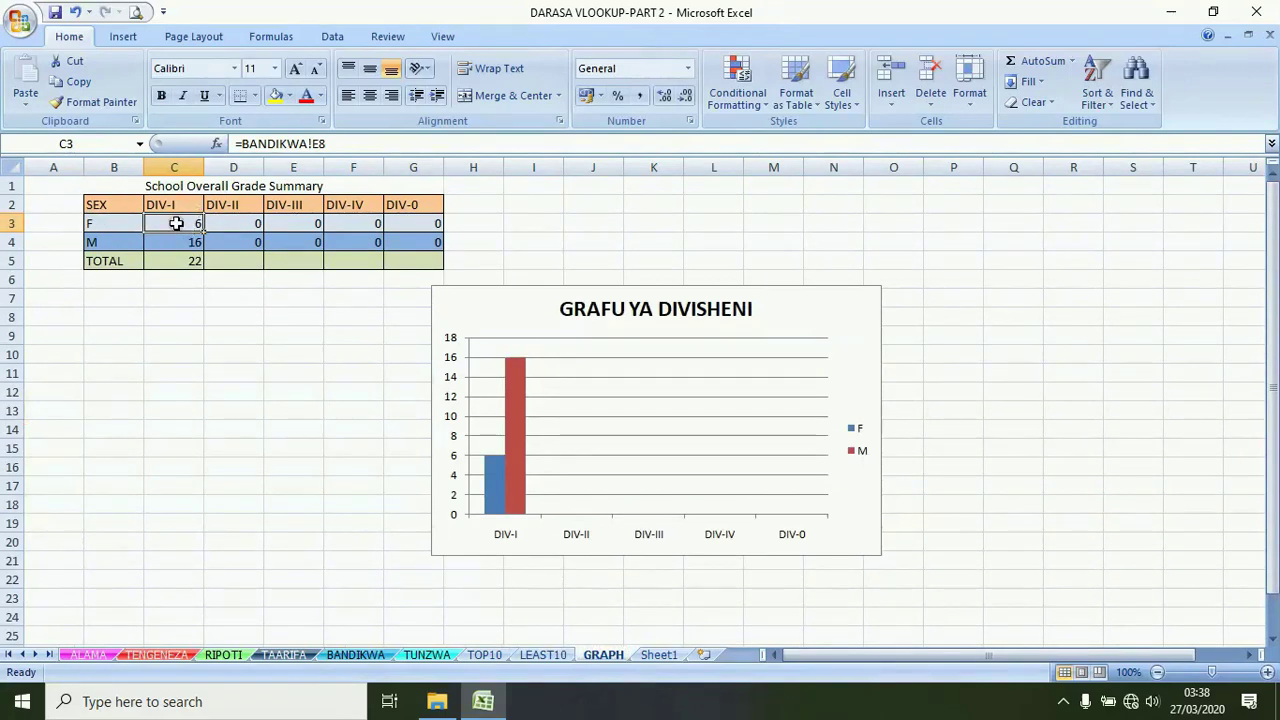
left_click(355, 656)
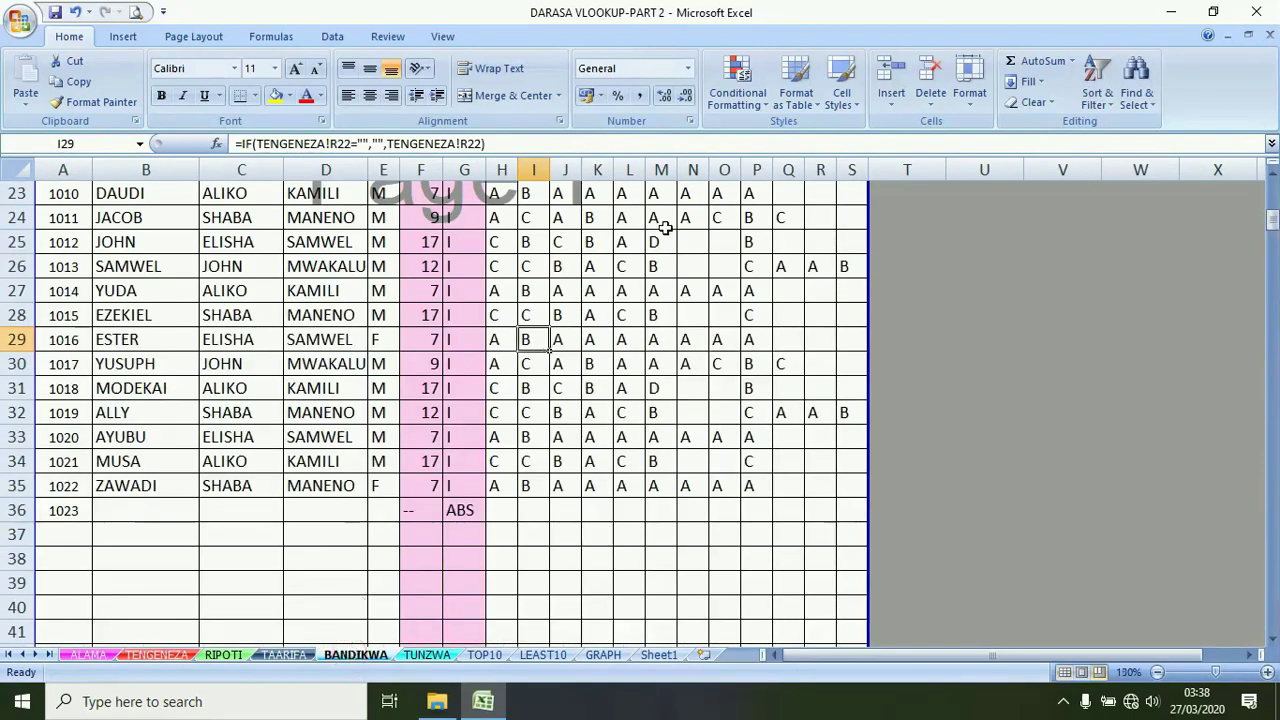
left_click(1272, 174)
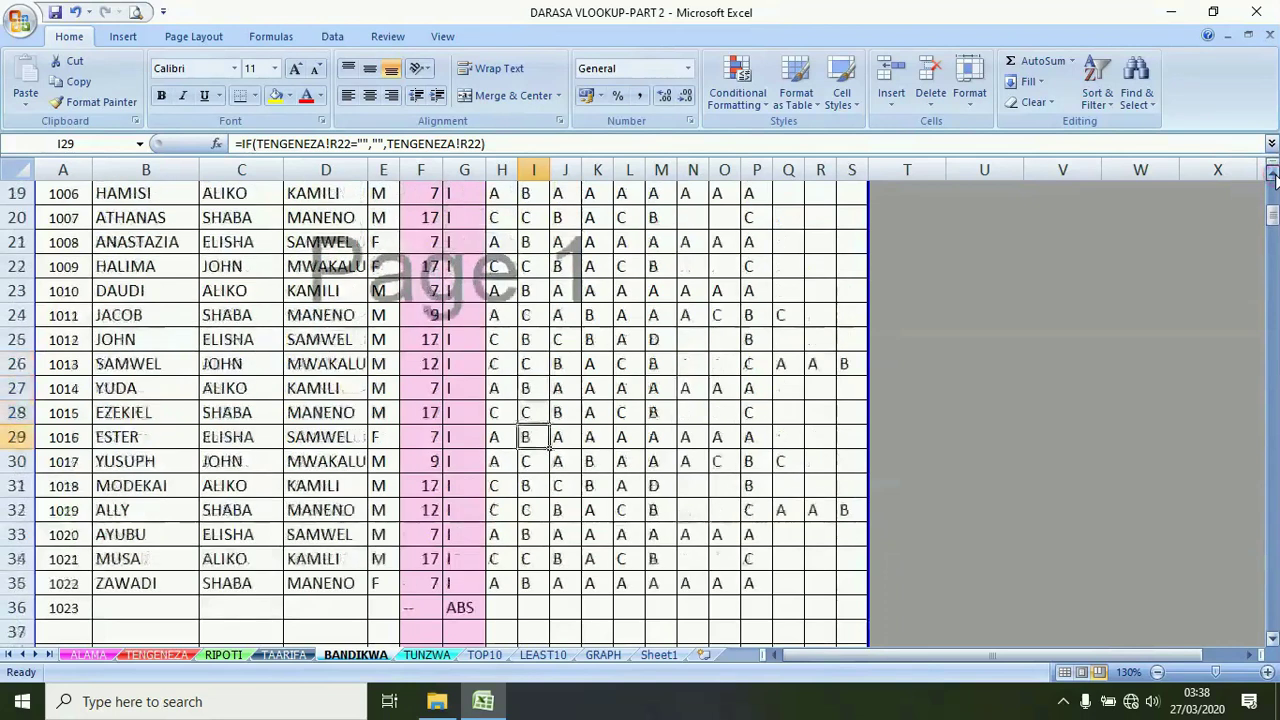
left_click(1273, 191)
left_click(1274, 195)
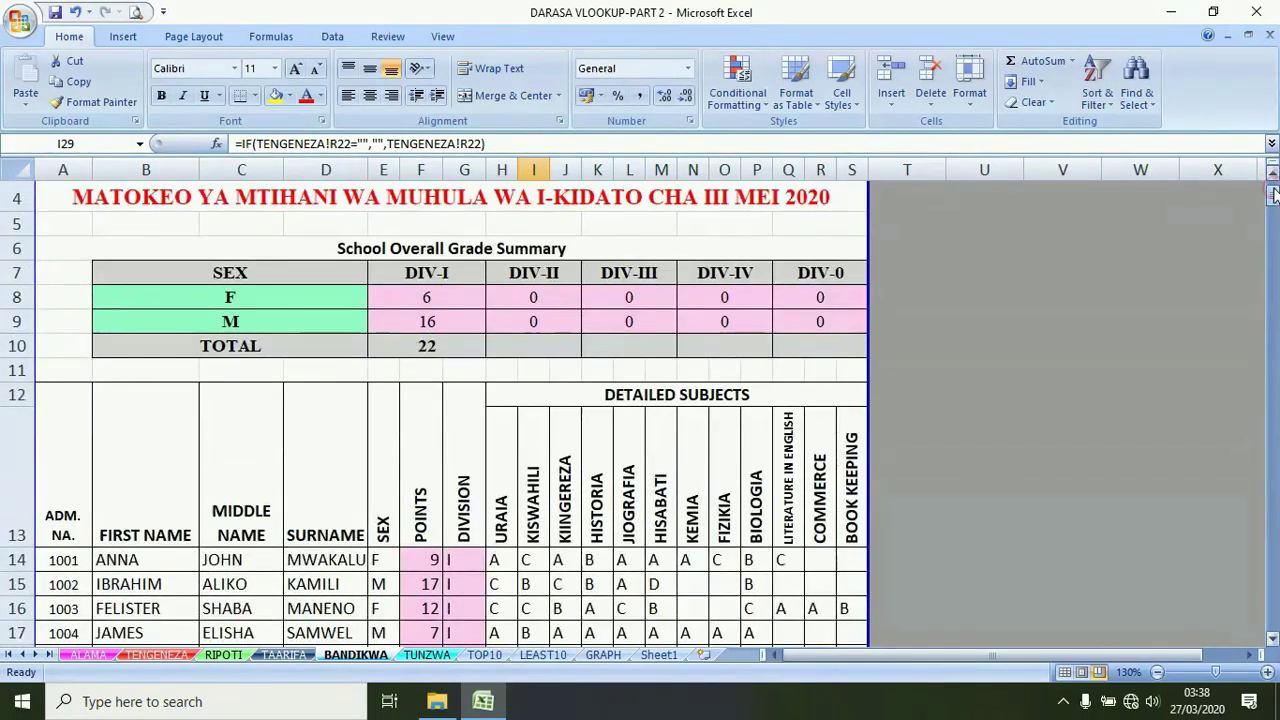
left_click(431, 290)
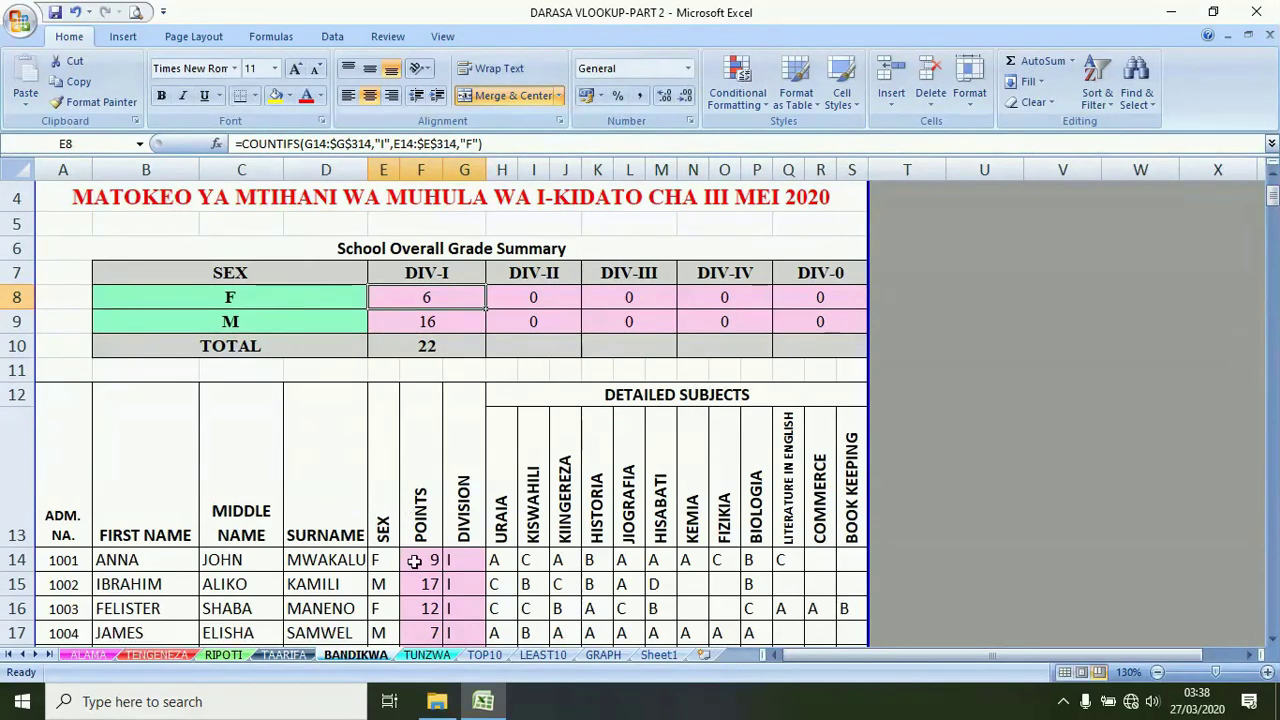
Examine the BANDIKWA references behind the DIV-I to DIV-0 counts in the GRAPH sheet's summary table
left_click(602, 655)
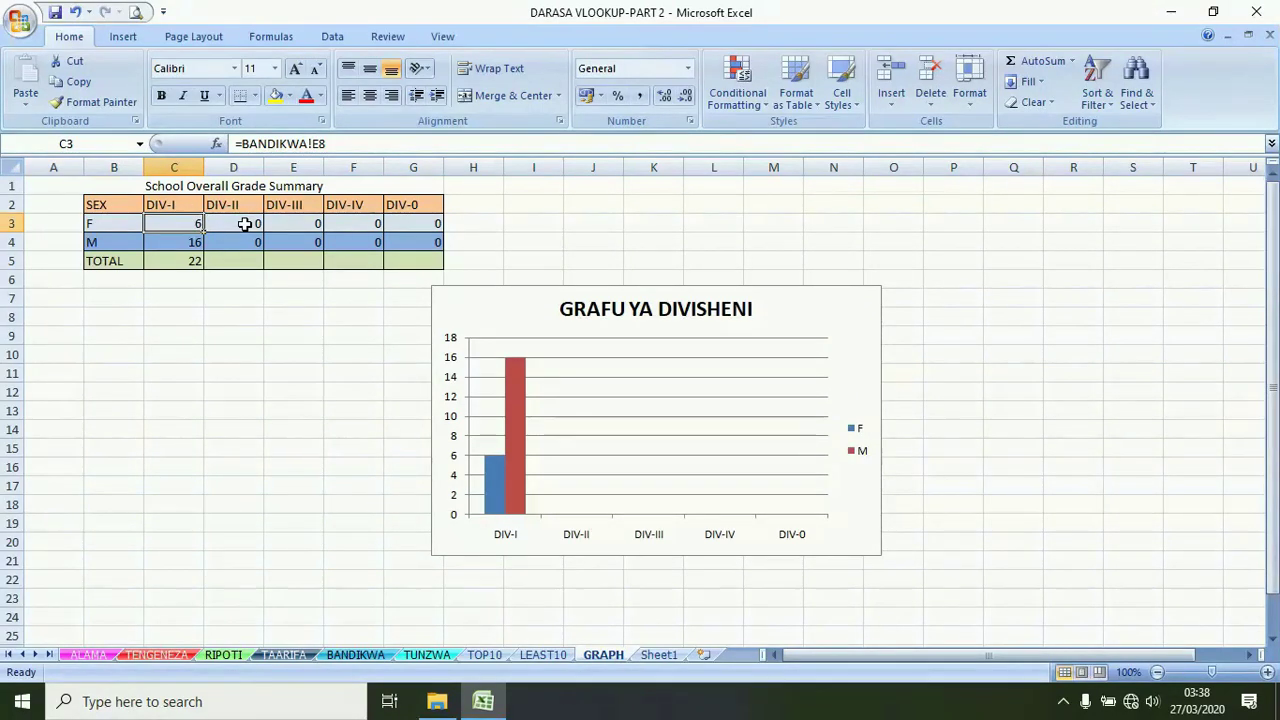
left_click(244, 224)
left_click(172, 225)
left_click(245, 228)
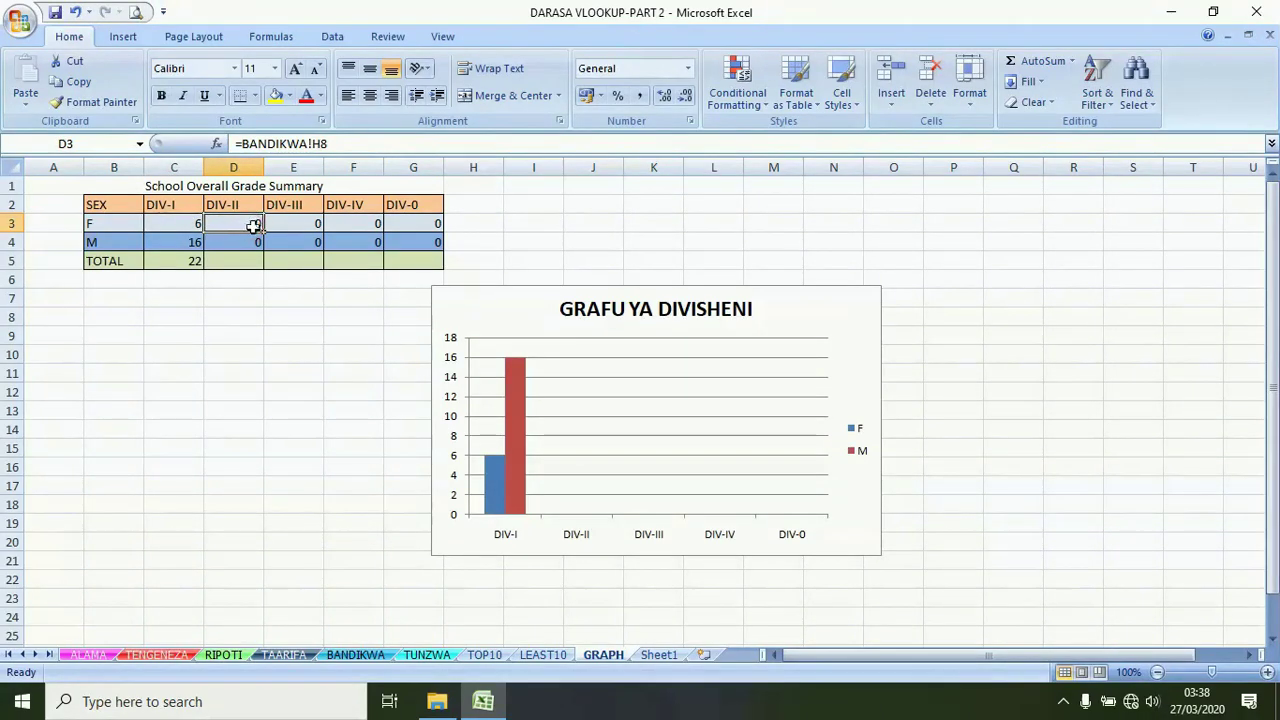
left_click(311, 229)
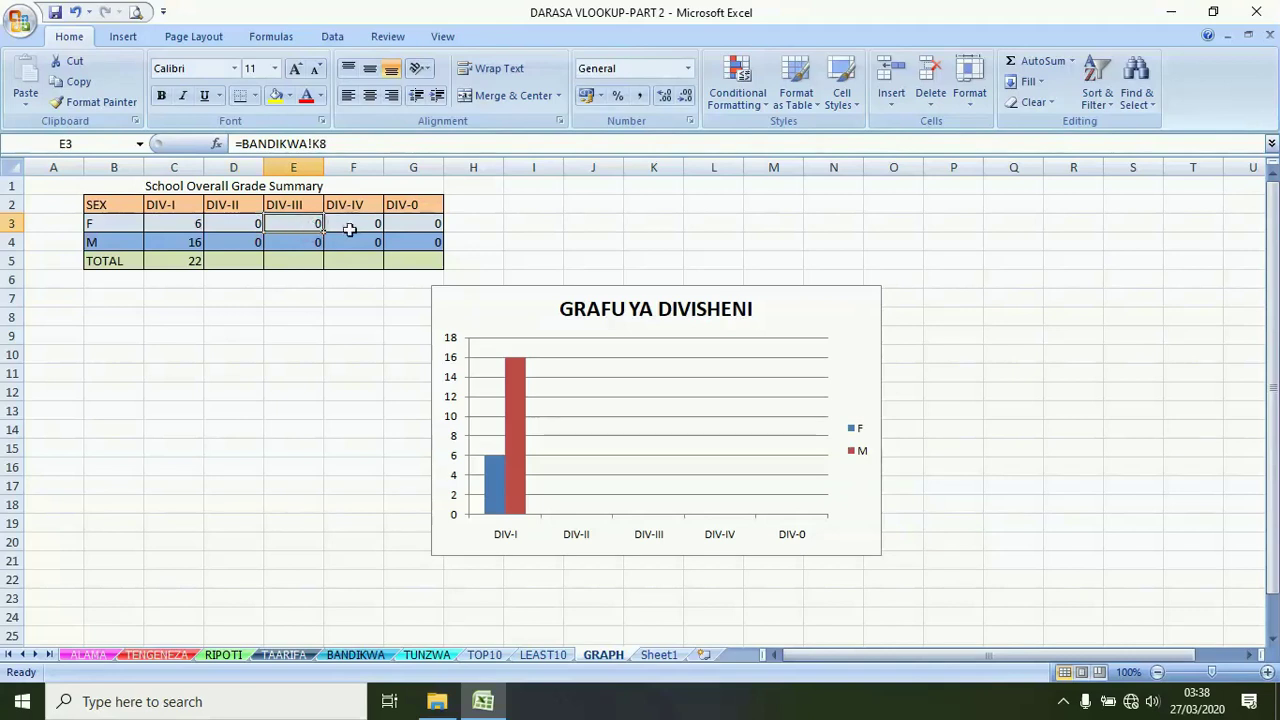
left_click(350, 229)
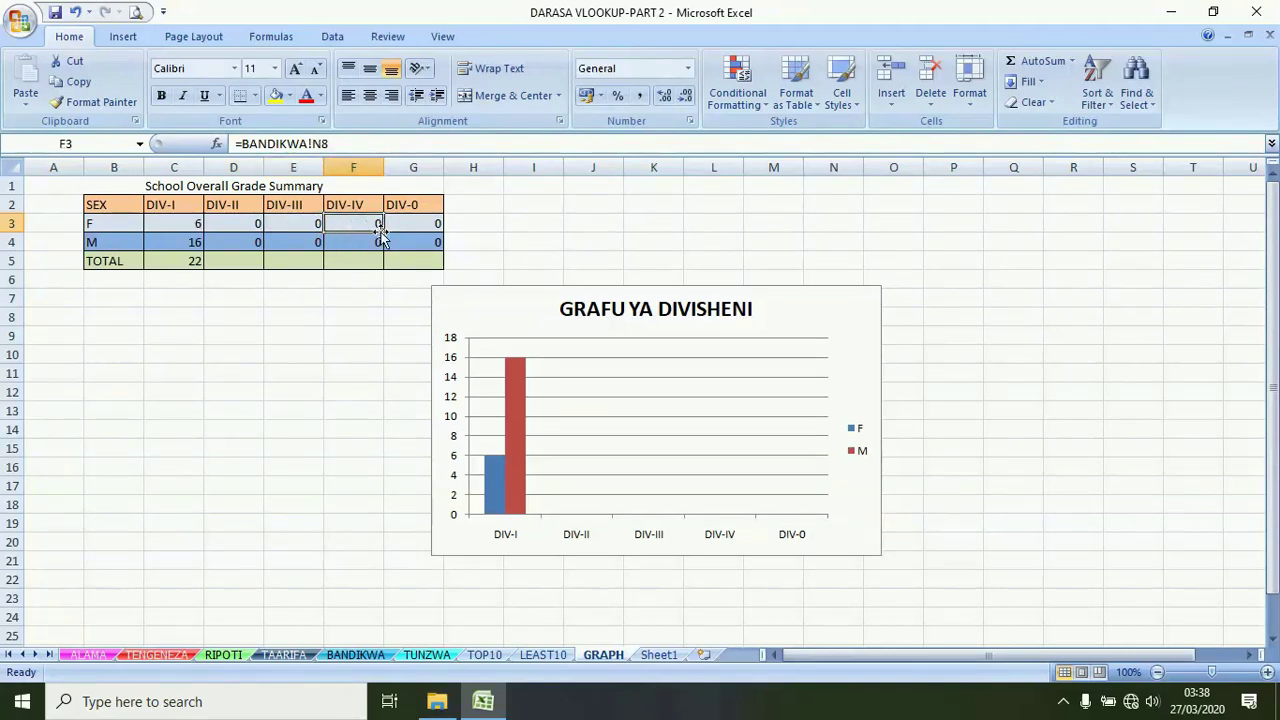
left_click(416, 237)
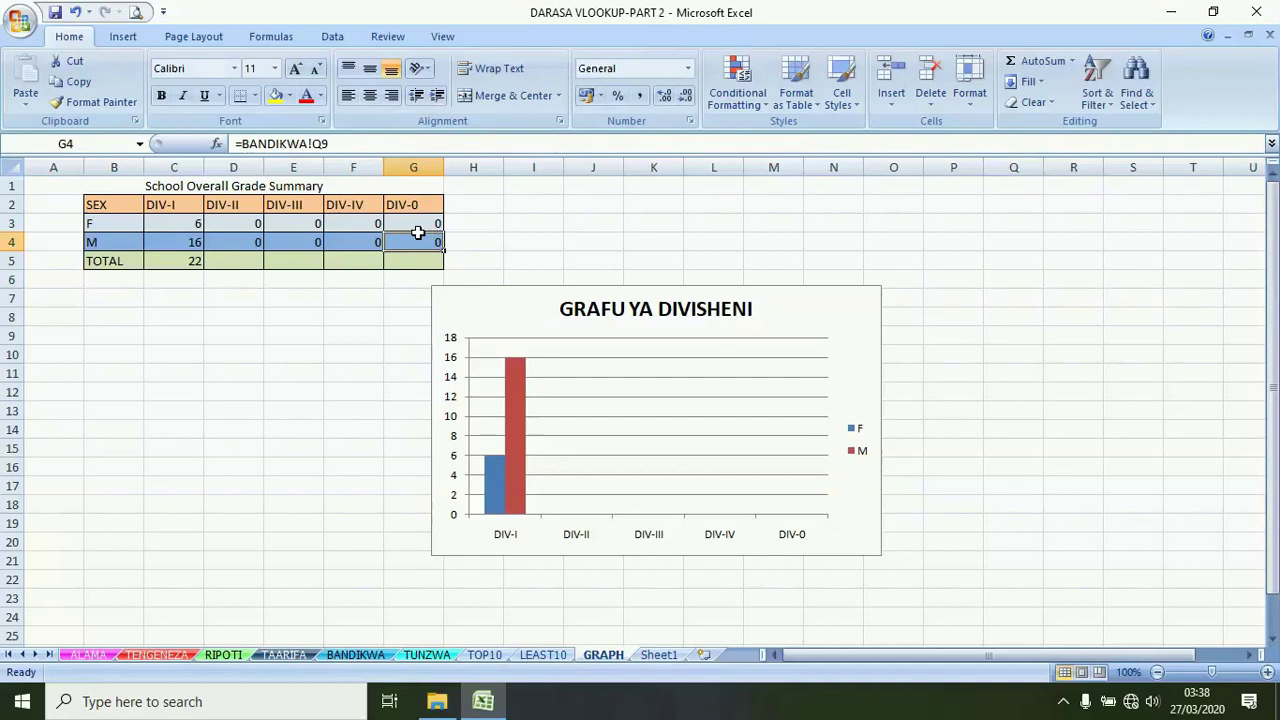
Review the BANDIKWA results header and grade summary, the TOP10 list and the TUNZWA marks sheet
left_click(355, 655)
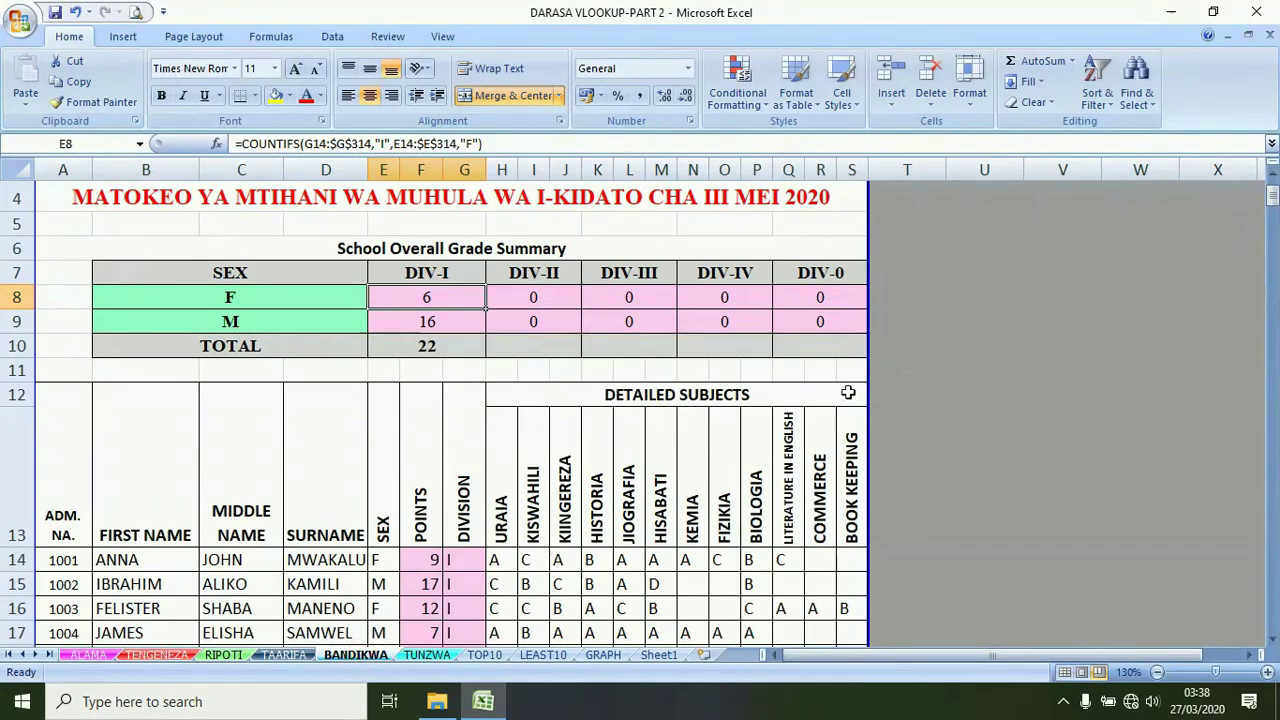
left_click(1272, 175)
left_click(1272, 175)
left_click(1272, 175)
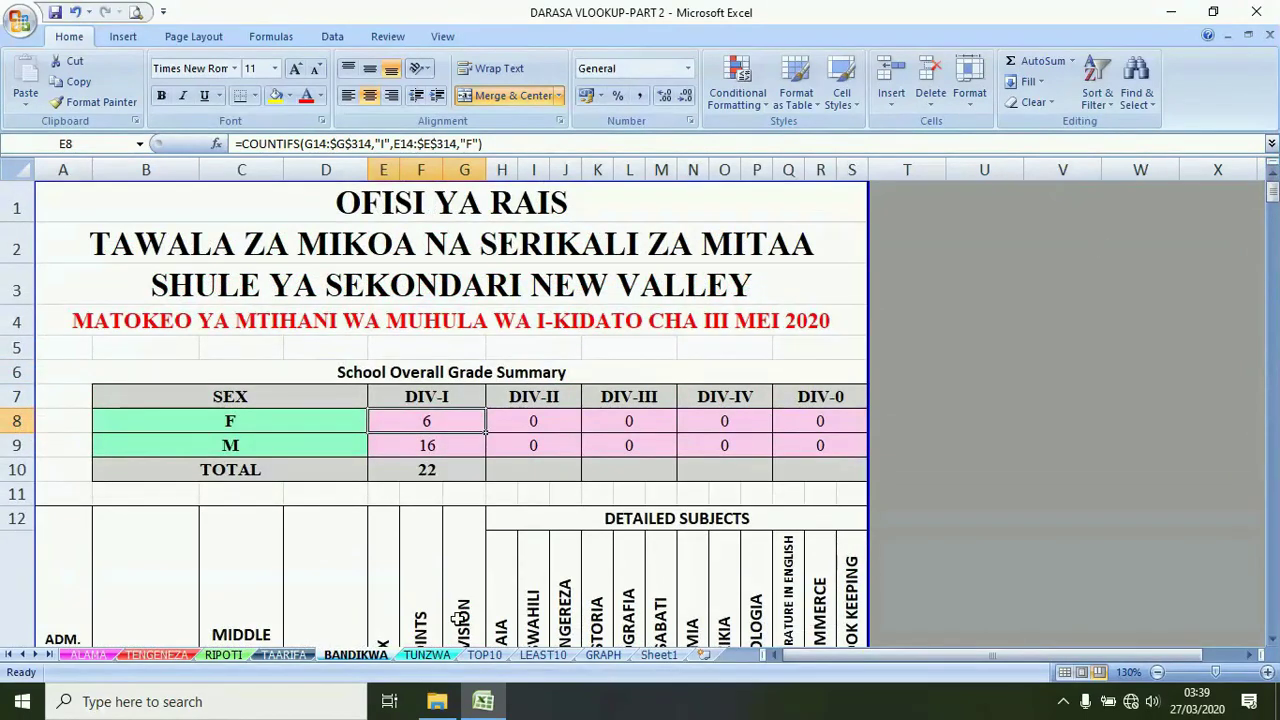
left_click(483, 655)
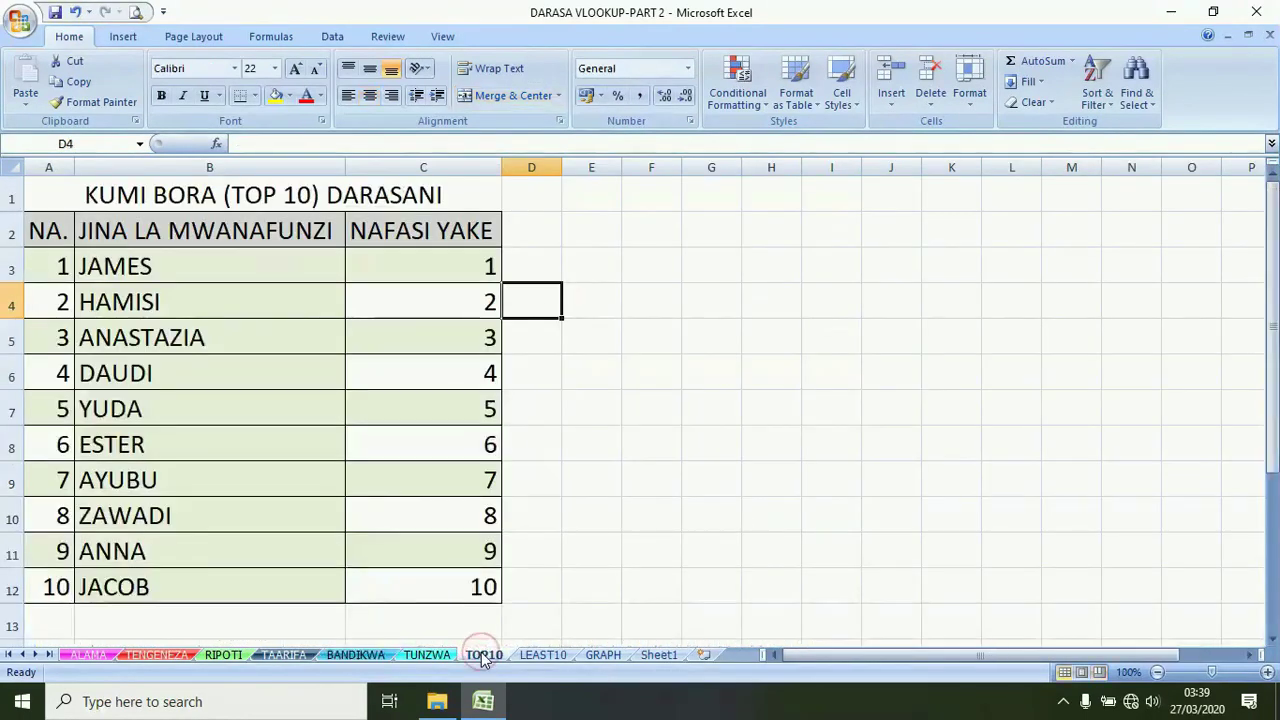
left_click(428, 655)
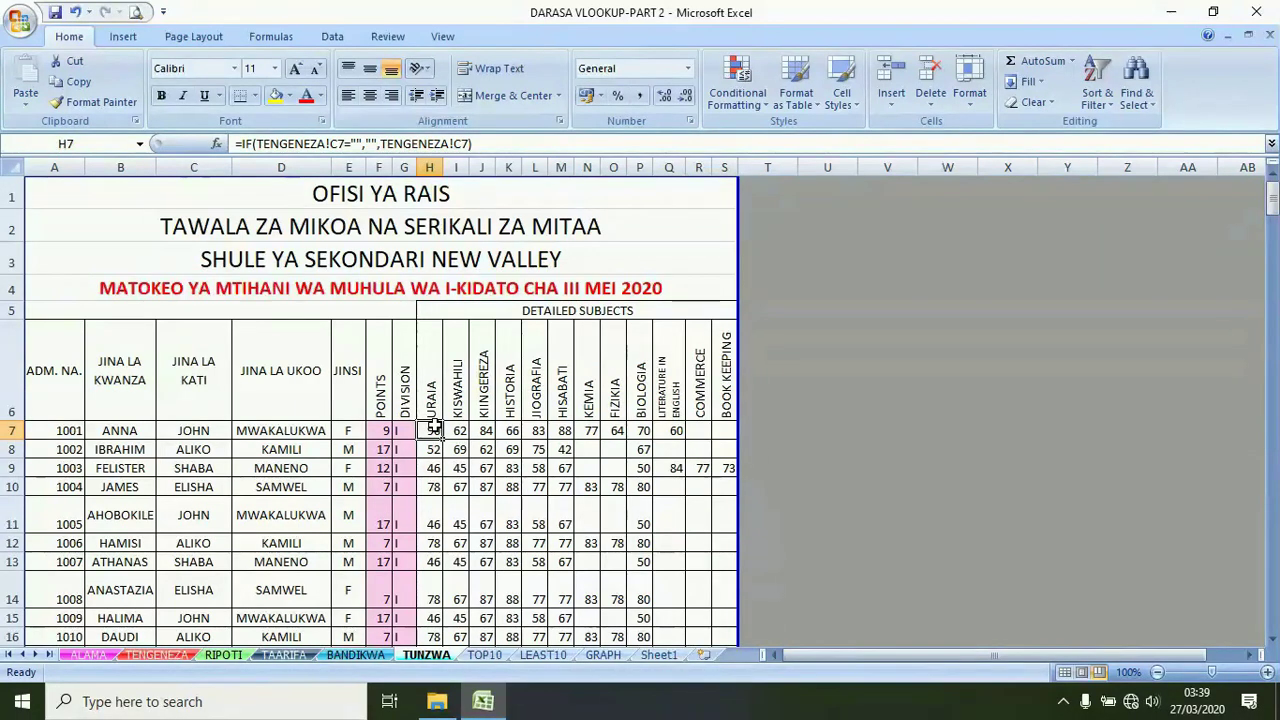
Delete the GRAFU YA DIVISHENI chart from the GRAPH sheet
left_click(484, 655)
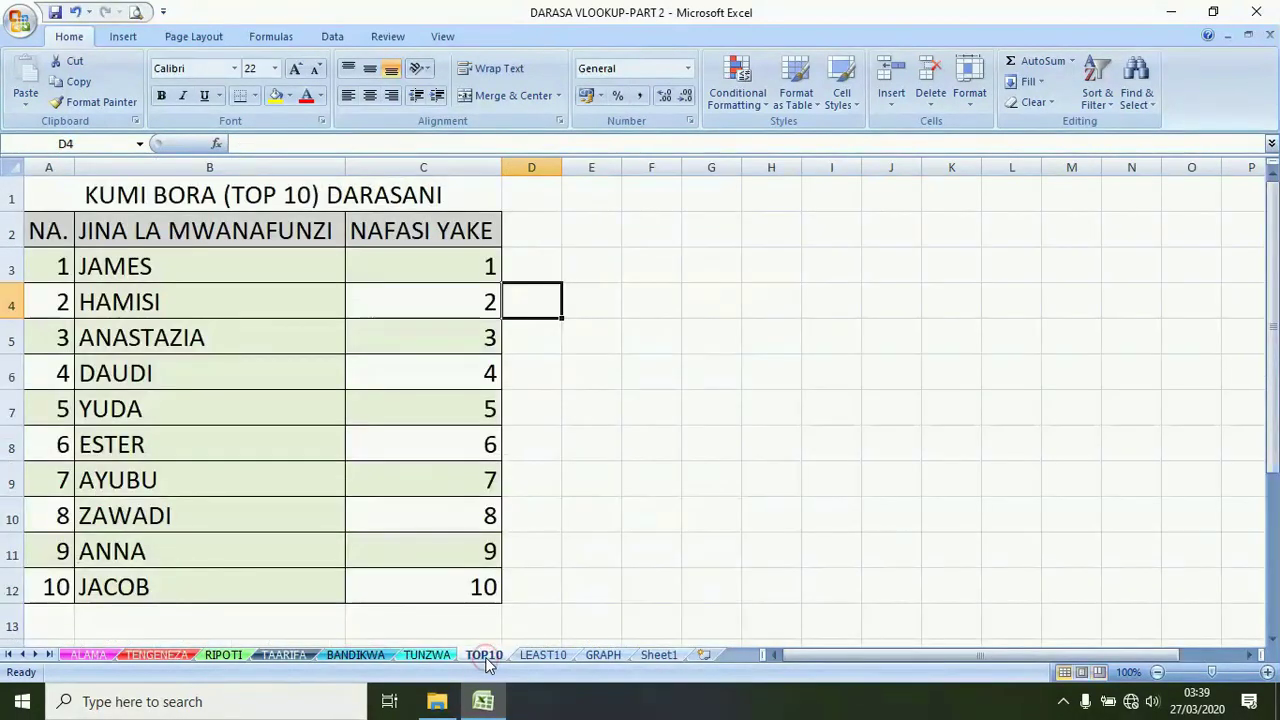
left_click(543, 658)
left_click(604, 656)
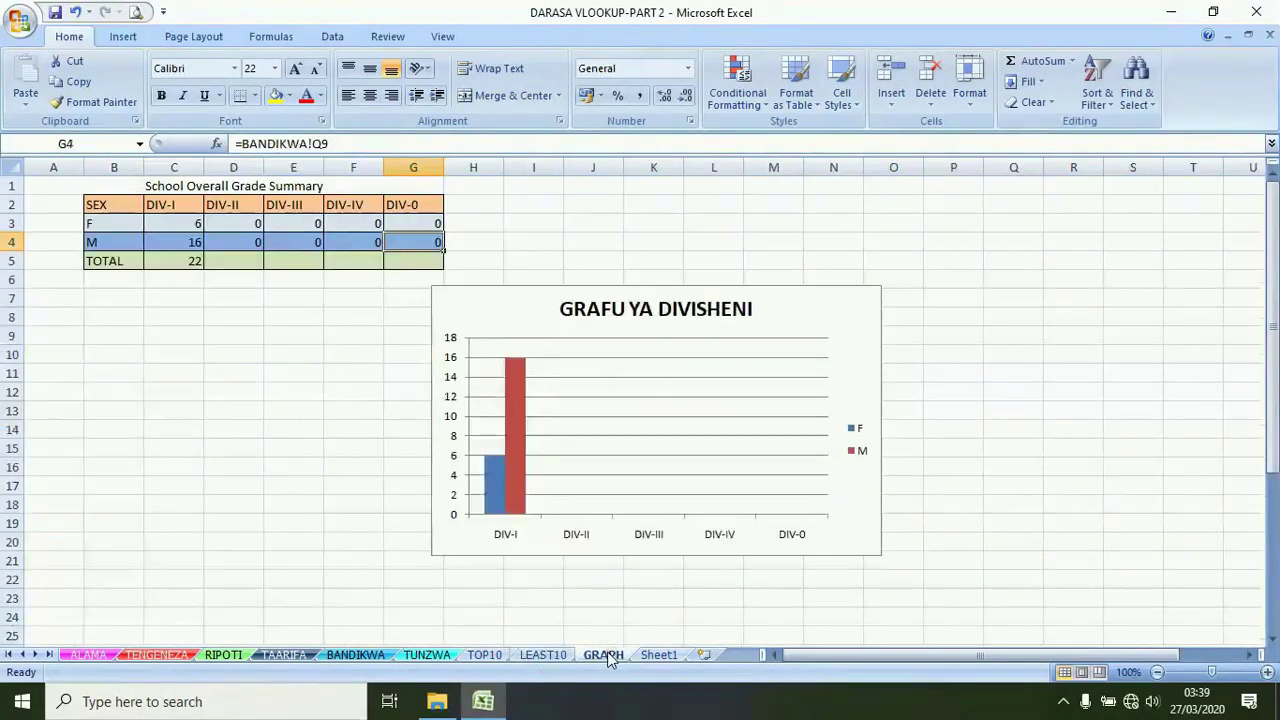
left_click(585, 286)
key("Delete")
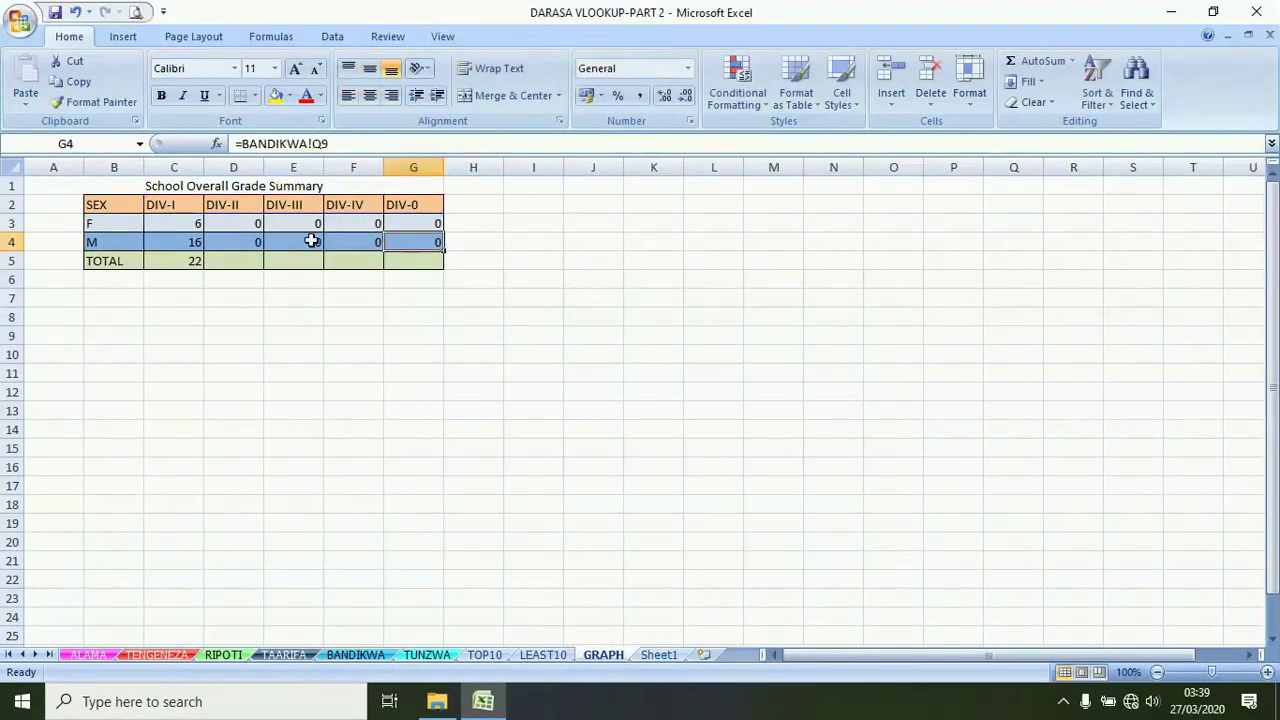
Insert a column chart from the School Overall Grade Summary table in B2:G5
left_click(100, 203)
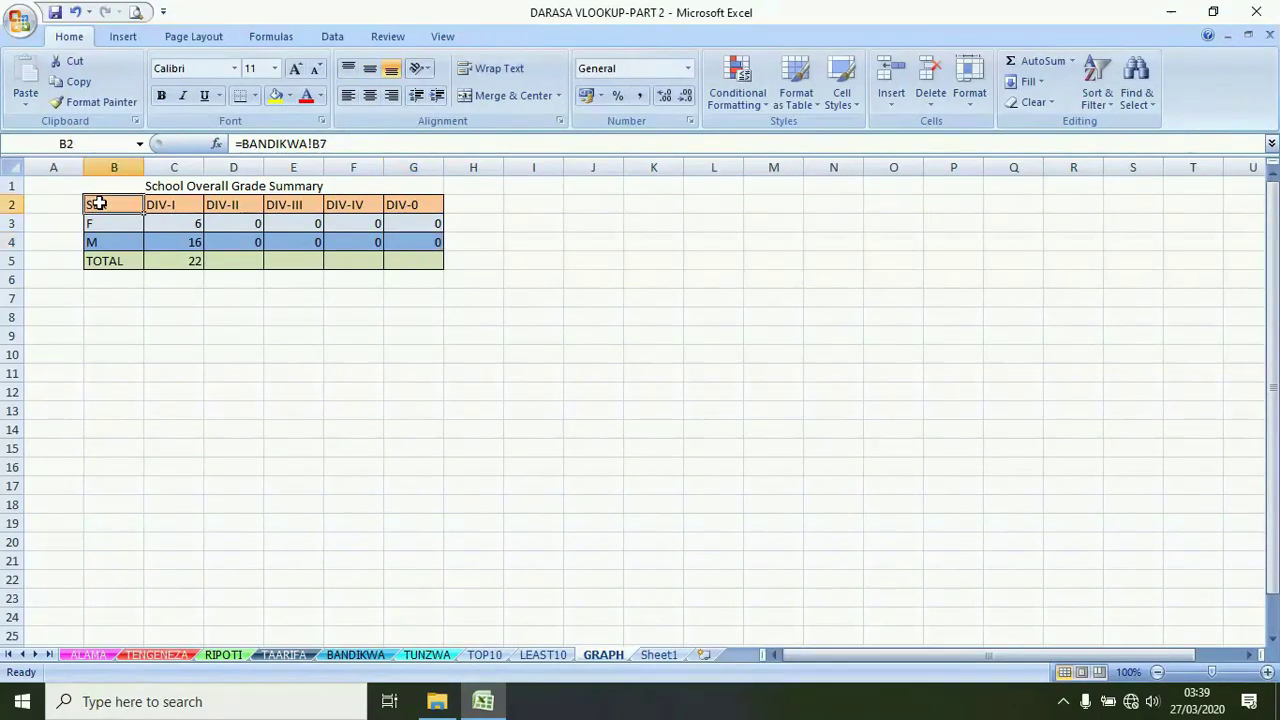
key("shift+Right")
key("shift+Right")
key("shift+Right")
key("shift+Right")
key("shift+Right")
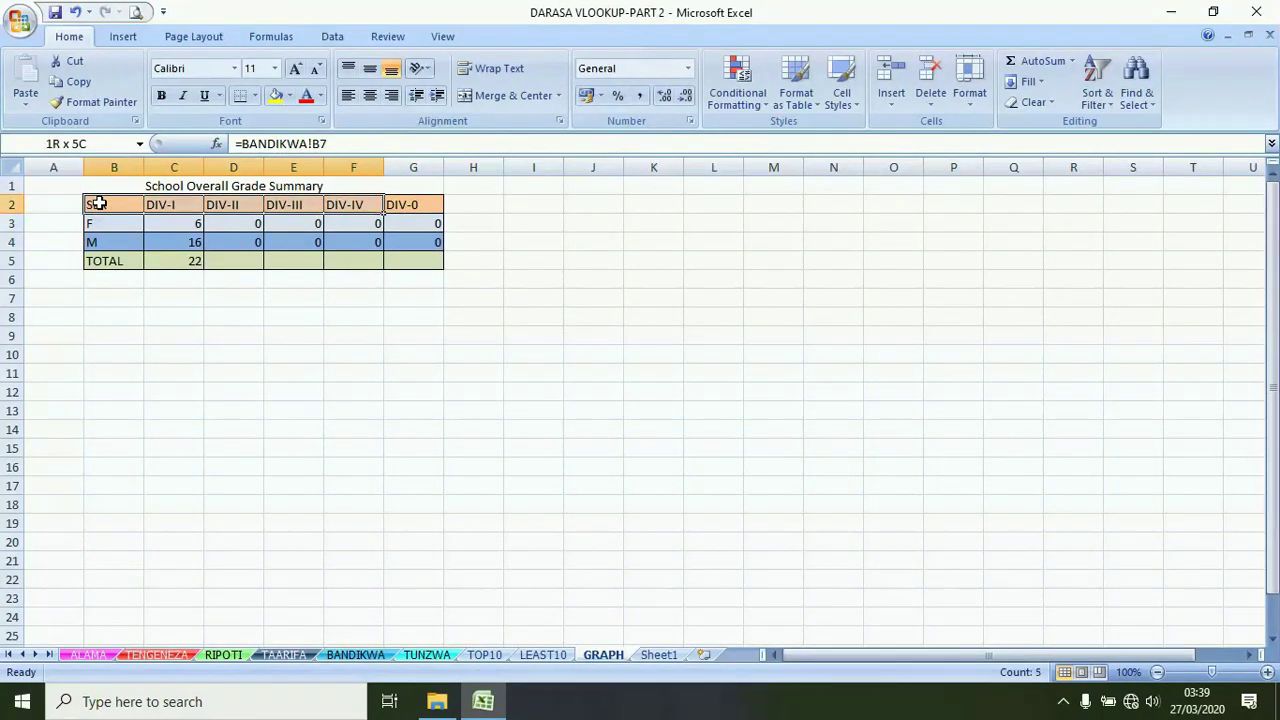
key("shift+Down")
key("shift+Down")
key("shift+Down")
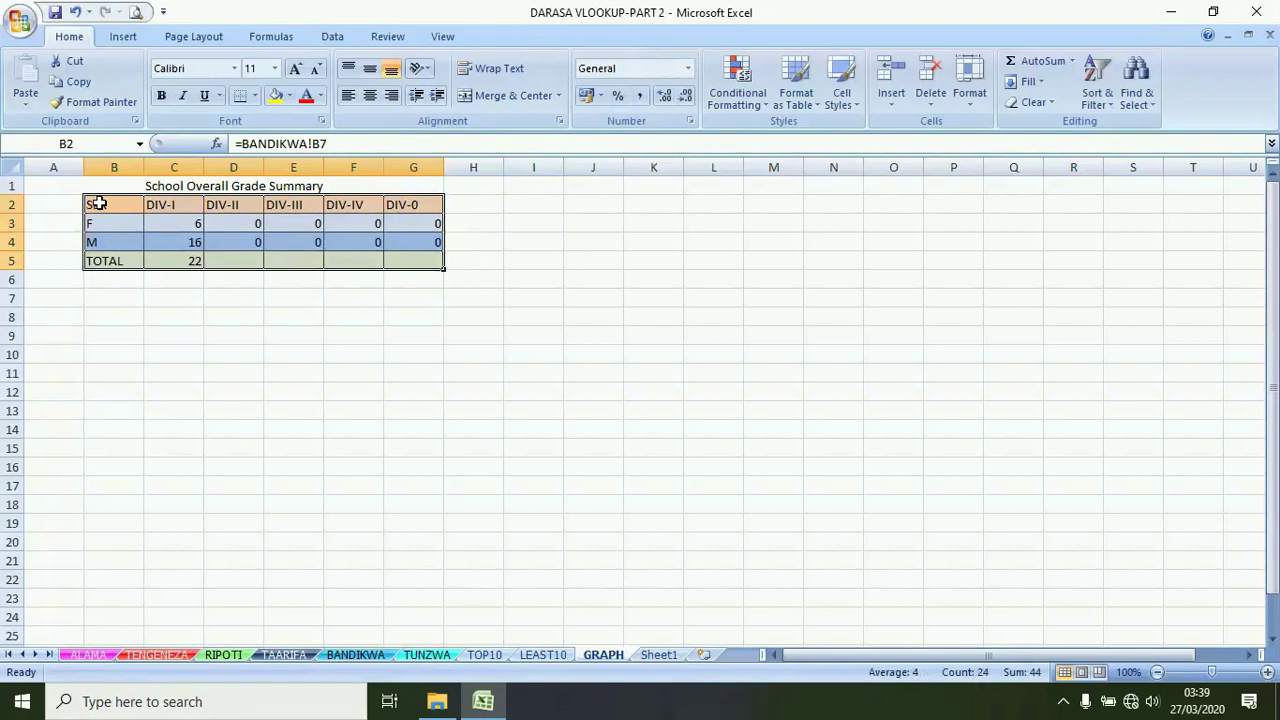
left_click(124, 38)
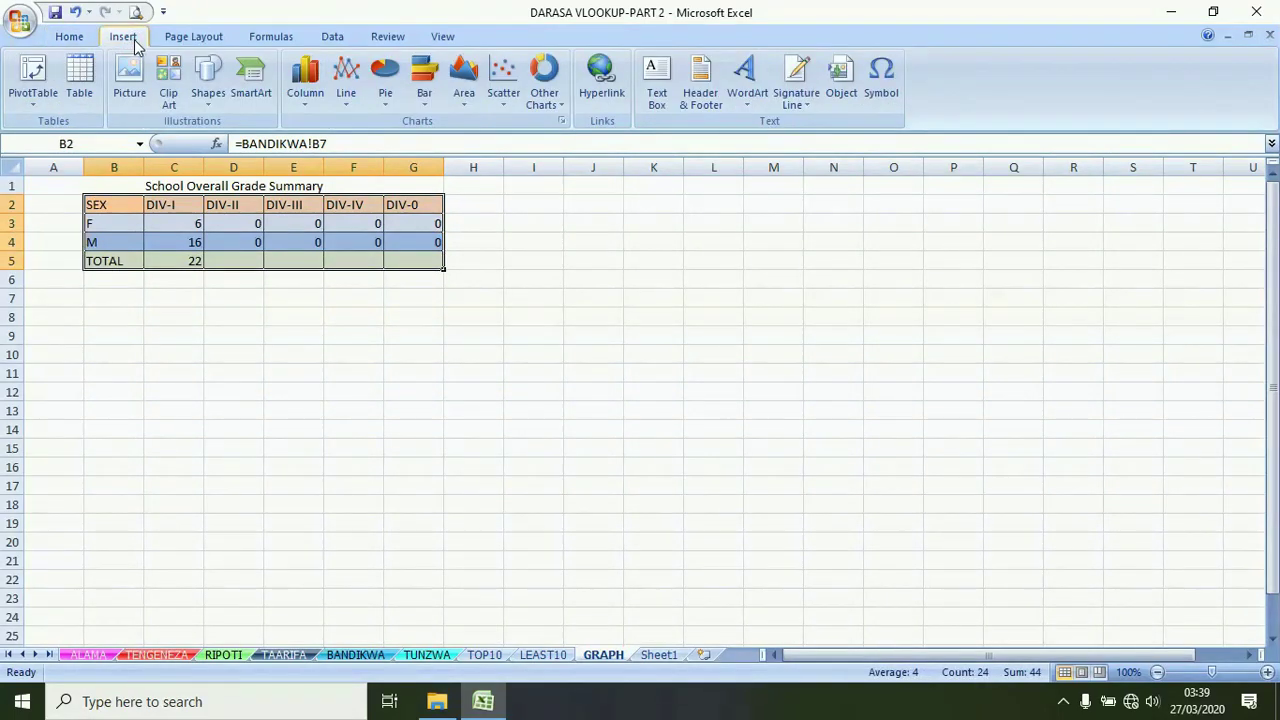
left_click(307, 100)
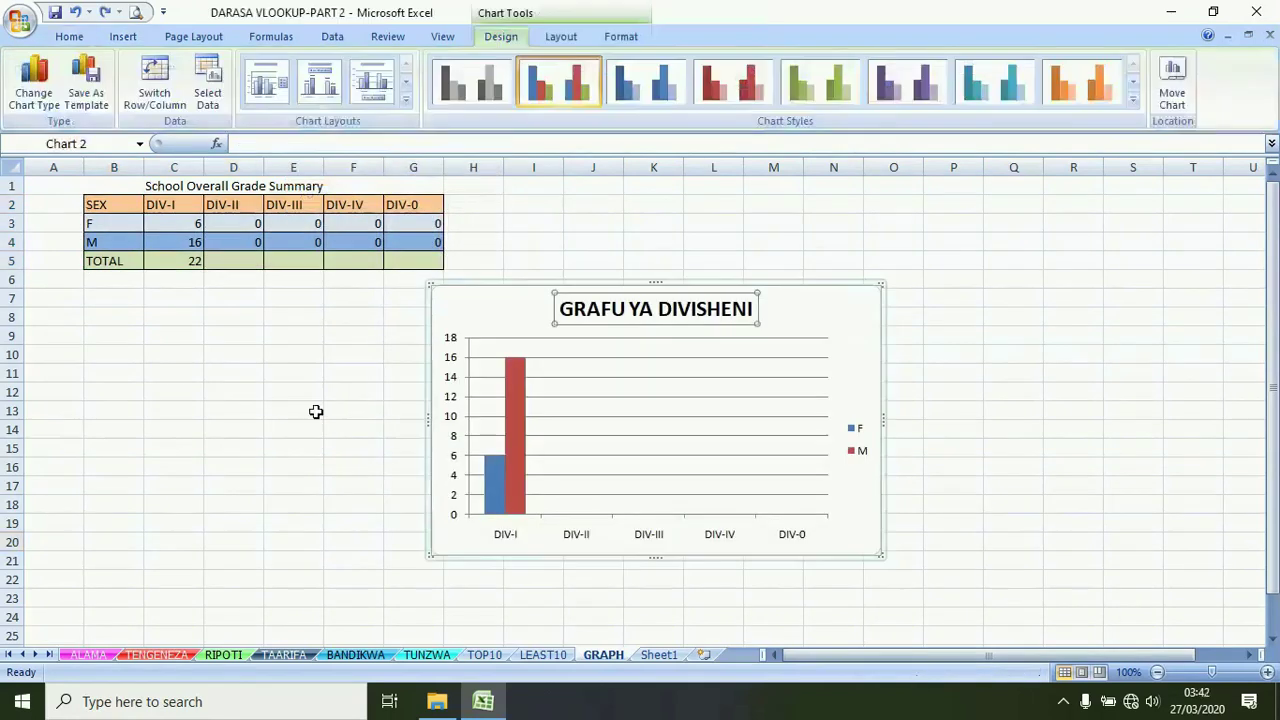
Try the chart layouts with data labels and with a bottom legend, restore the side-legend layout, and browse the remaining layouts
left_click(289, 429)
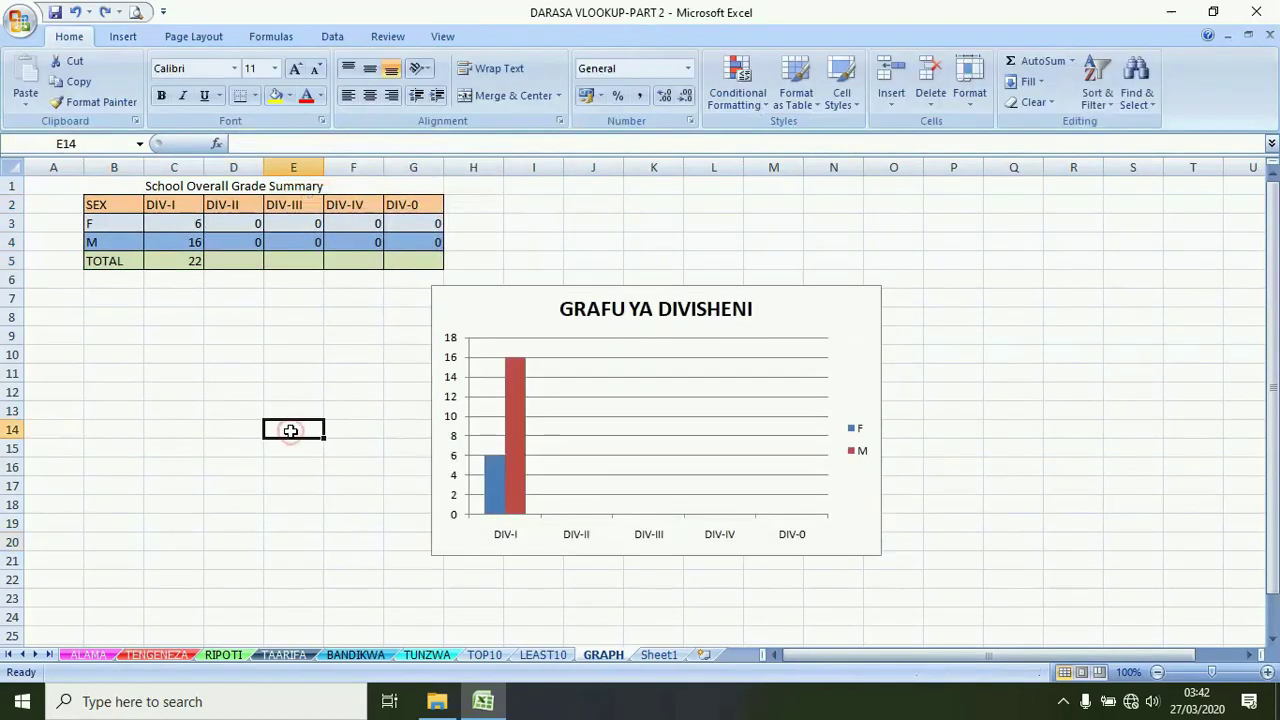
left_click(672, 311)
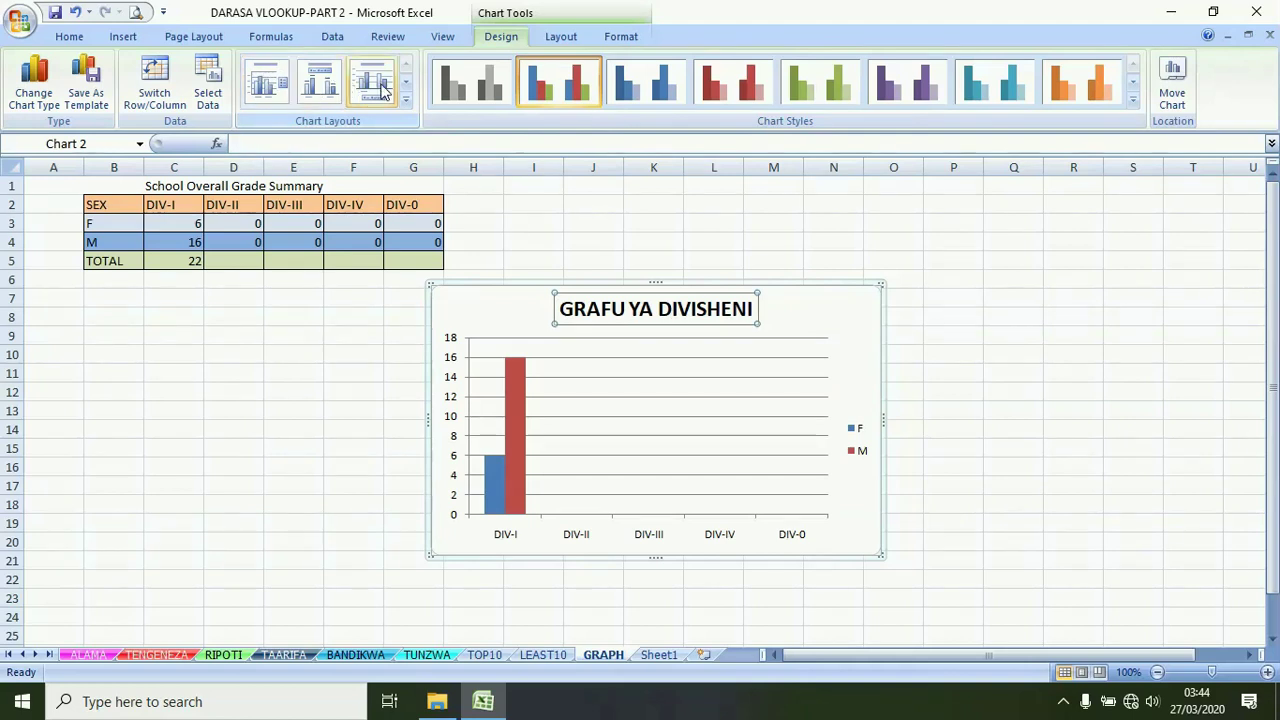
left_click(320, 86)
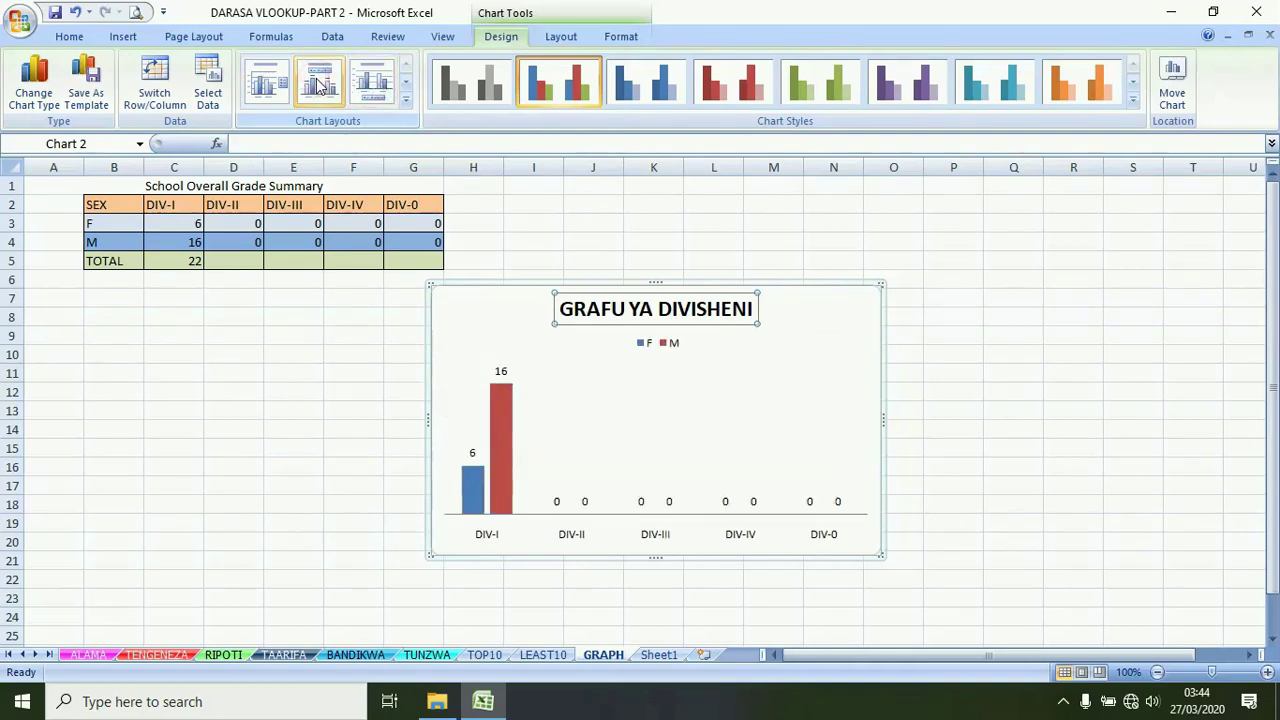
left_click(370, 84)
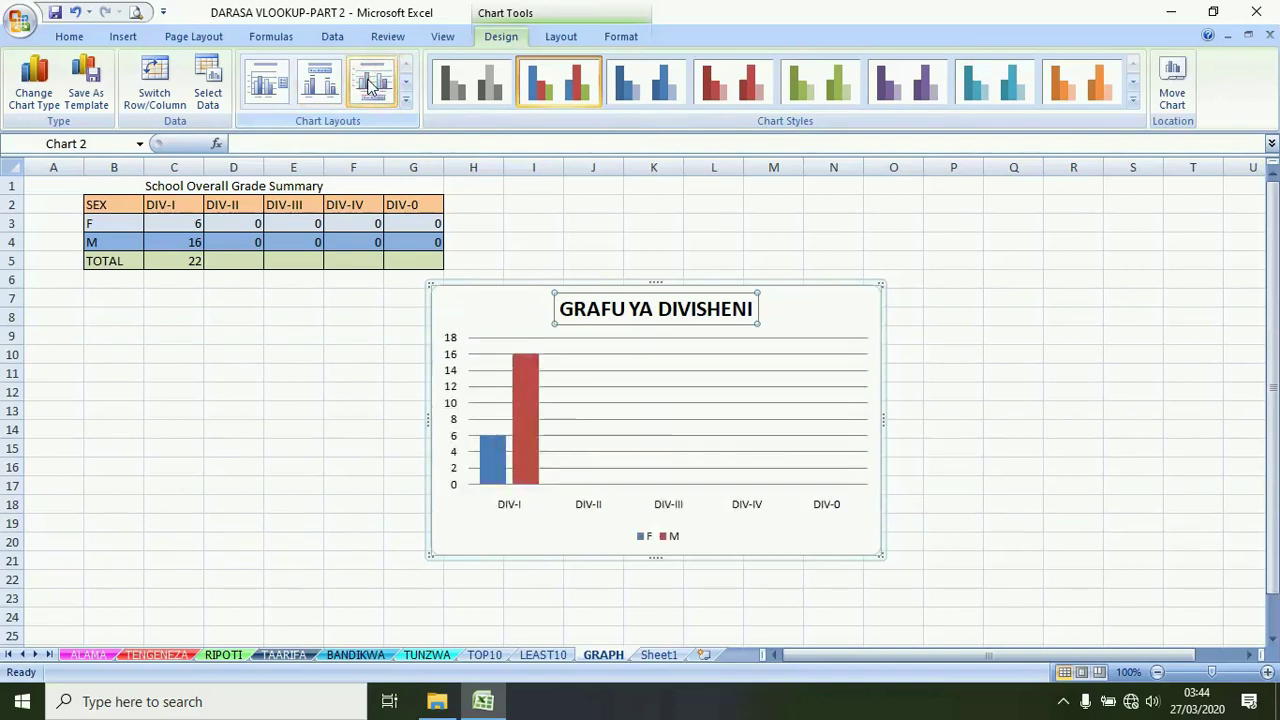
left_click(270, 82)
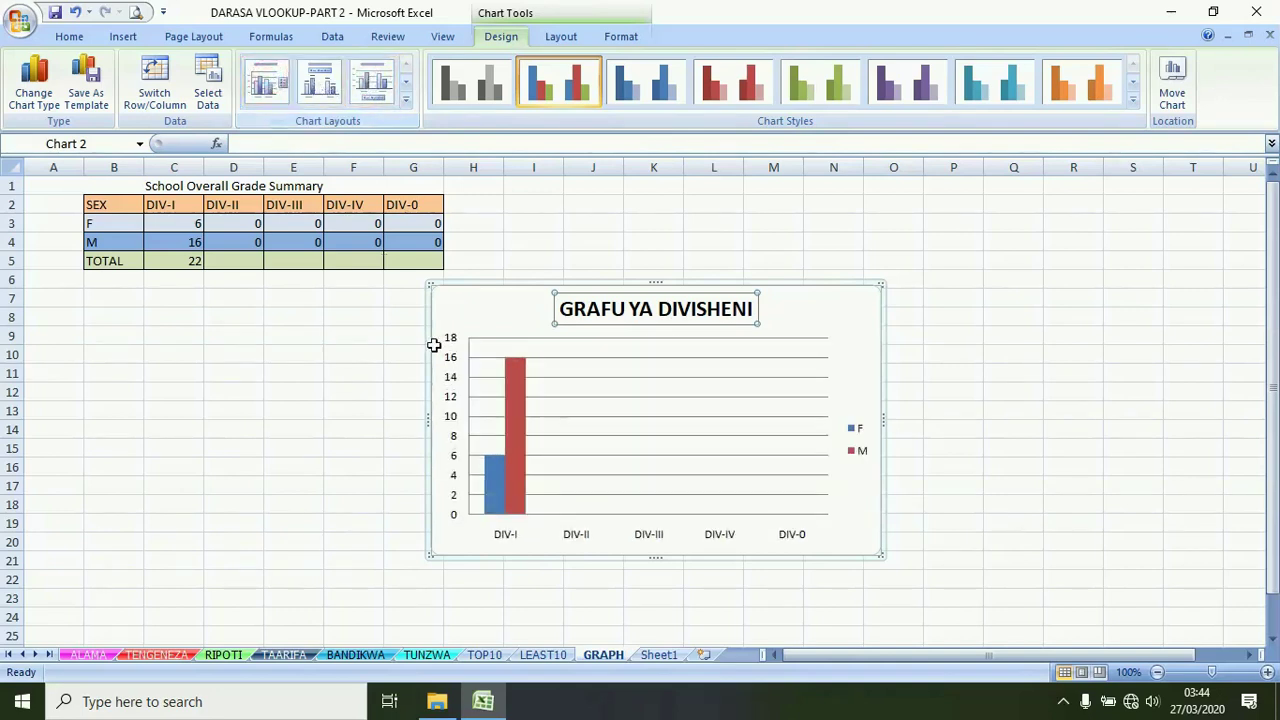
left_click(404, 99)
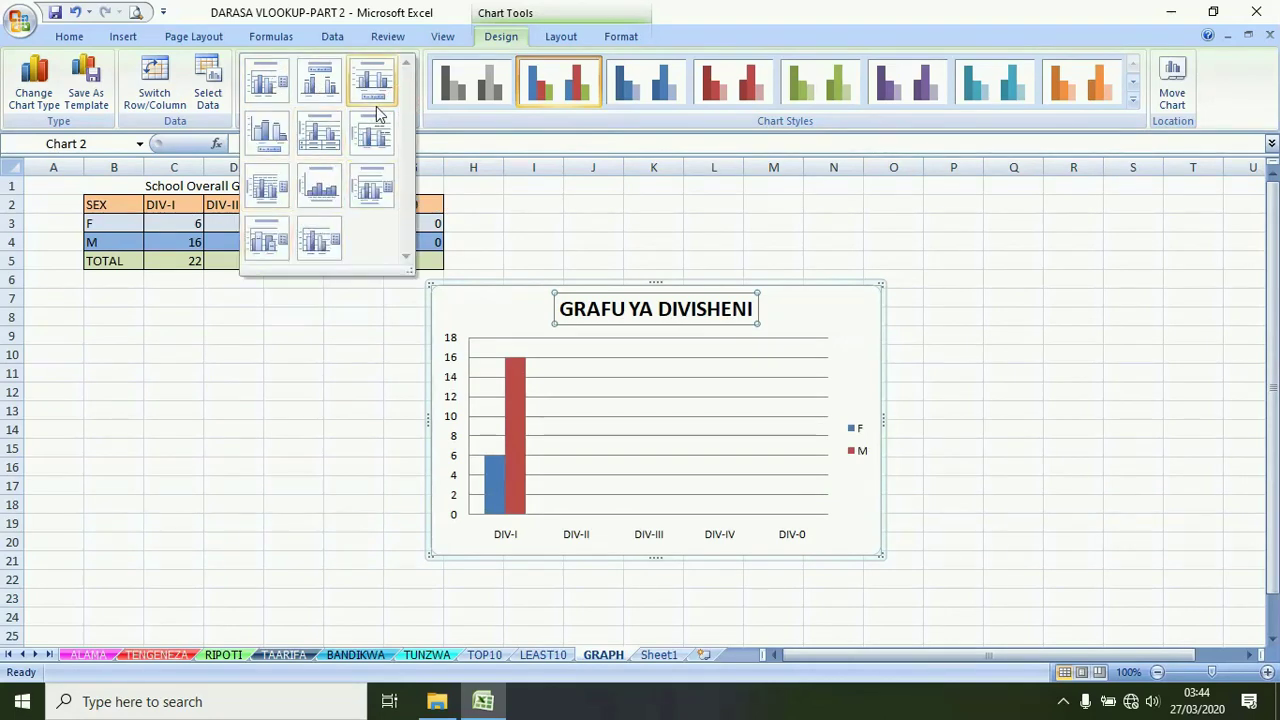
left_click(279, 376)
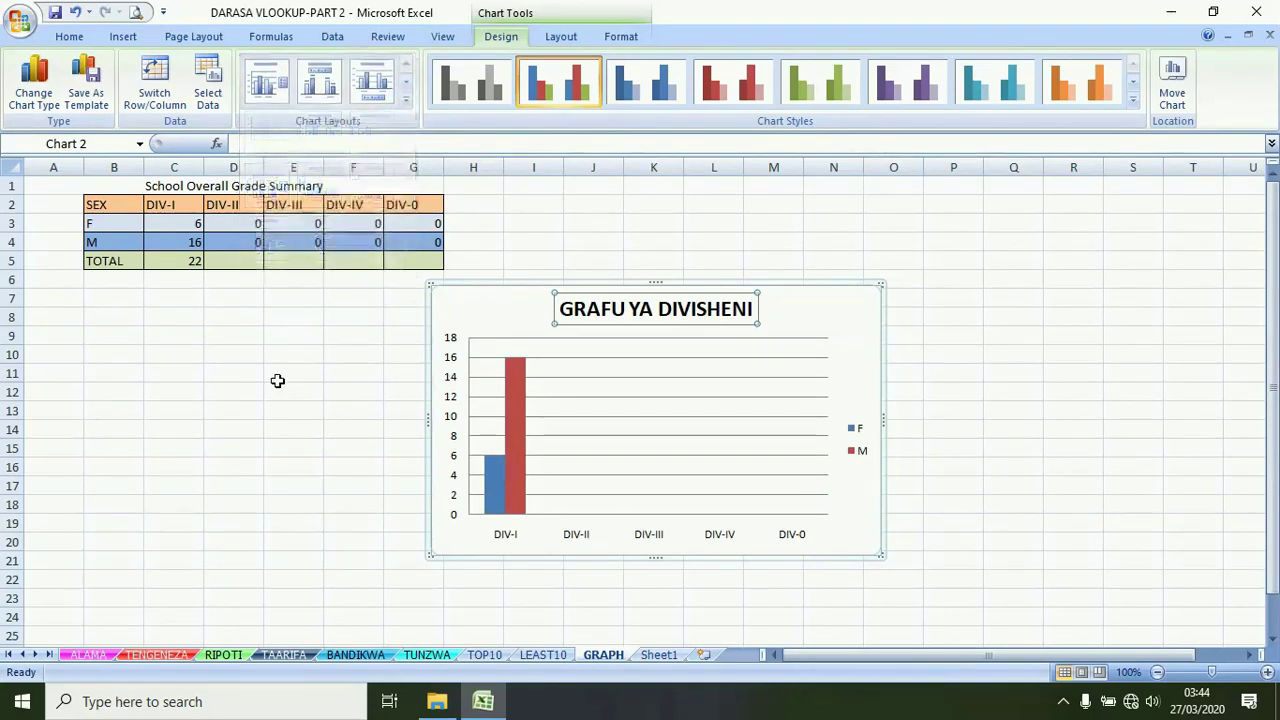
left_click(346, 395)
left_click(332, 433)
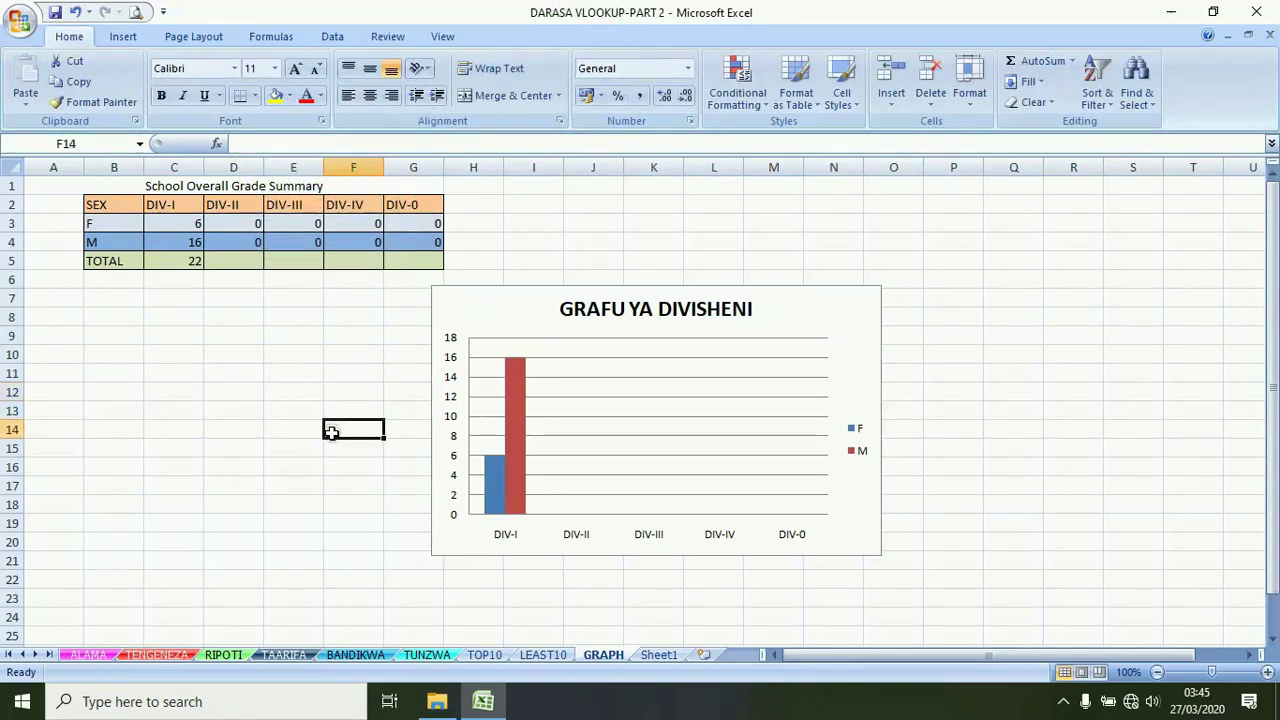
Delete the unused Sheet1 from the workbook
left_click(657, 655)
right_click(657, 656)
left_click(708, 473)
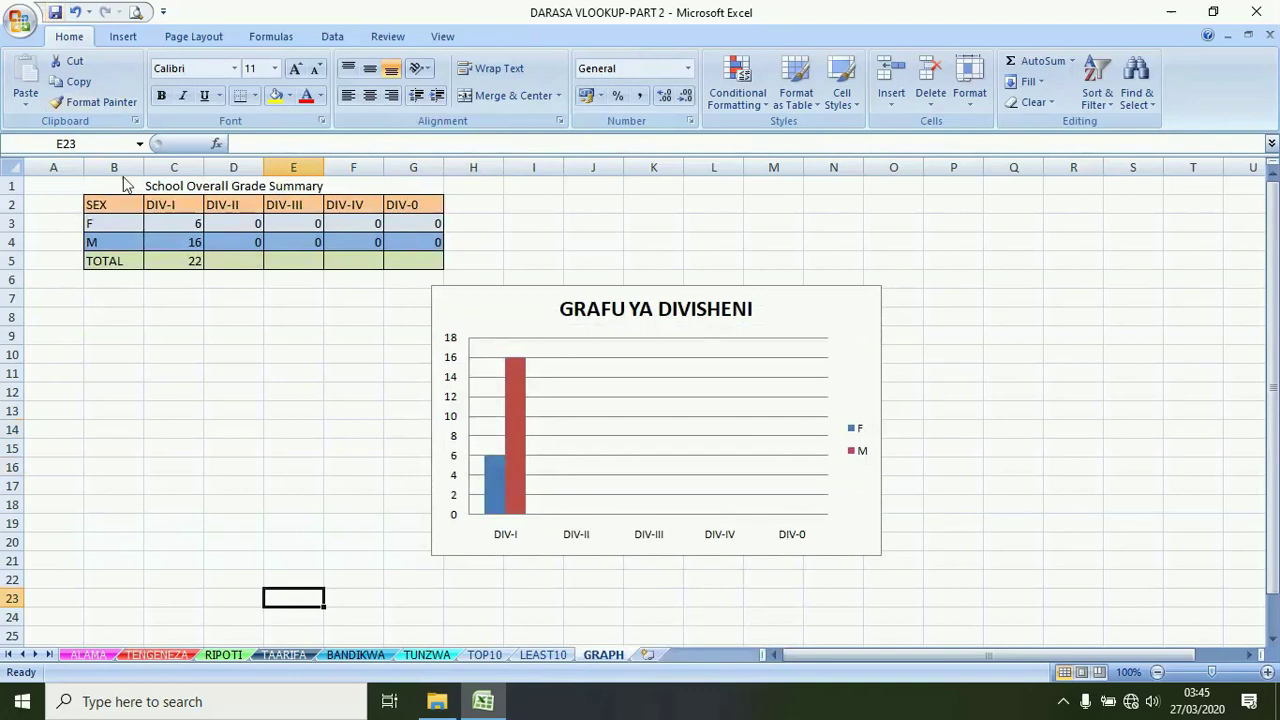
left_click(211, 335)
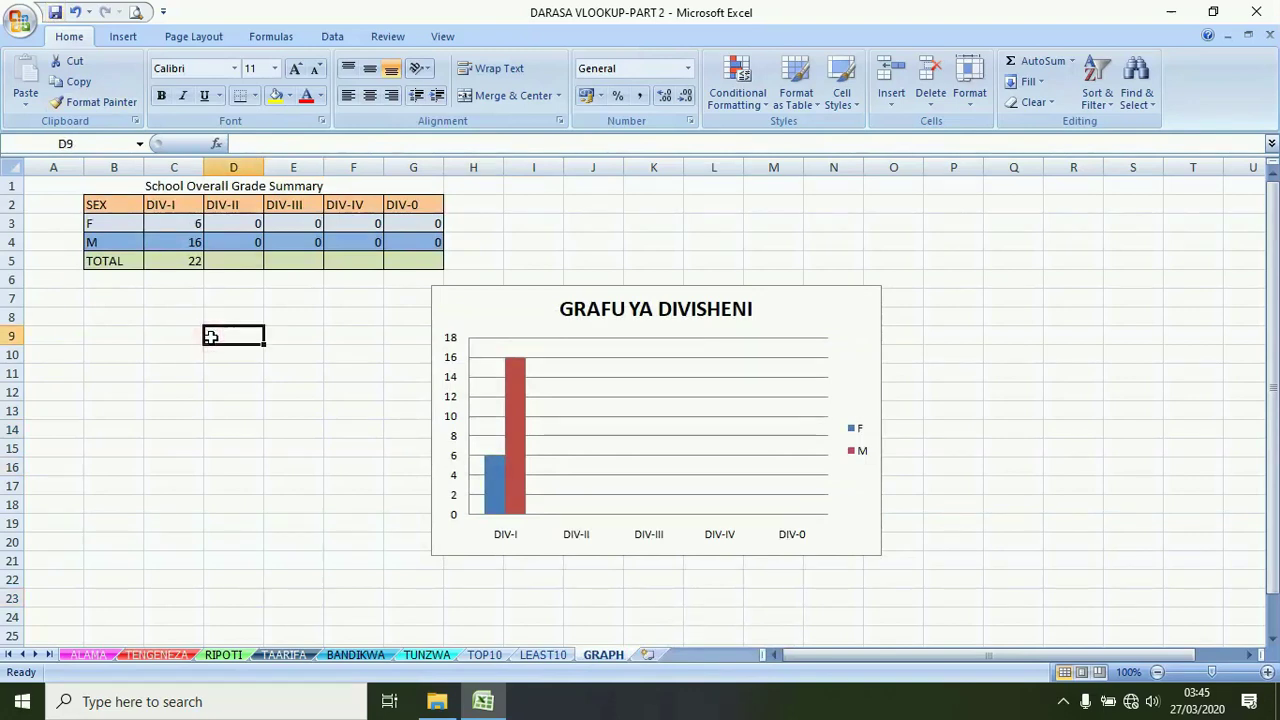
Review every sheet in order from ALAMA to GRAPH, including the ALAMA marks sheet's header
left_click(92, 655)
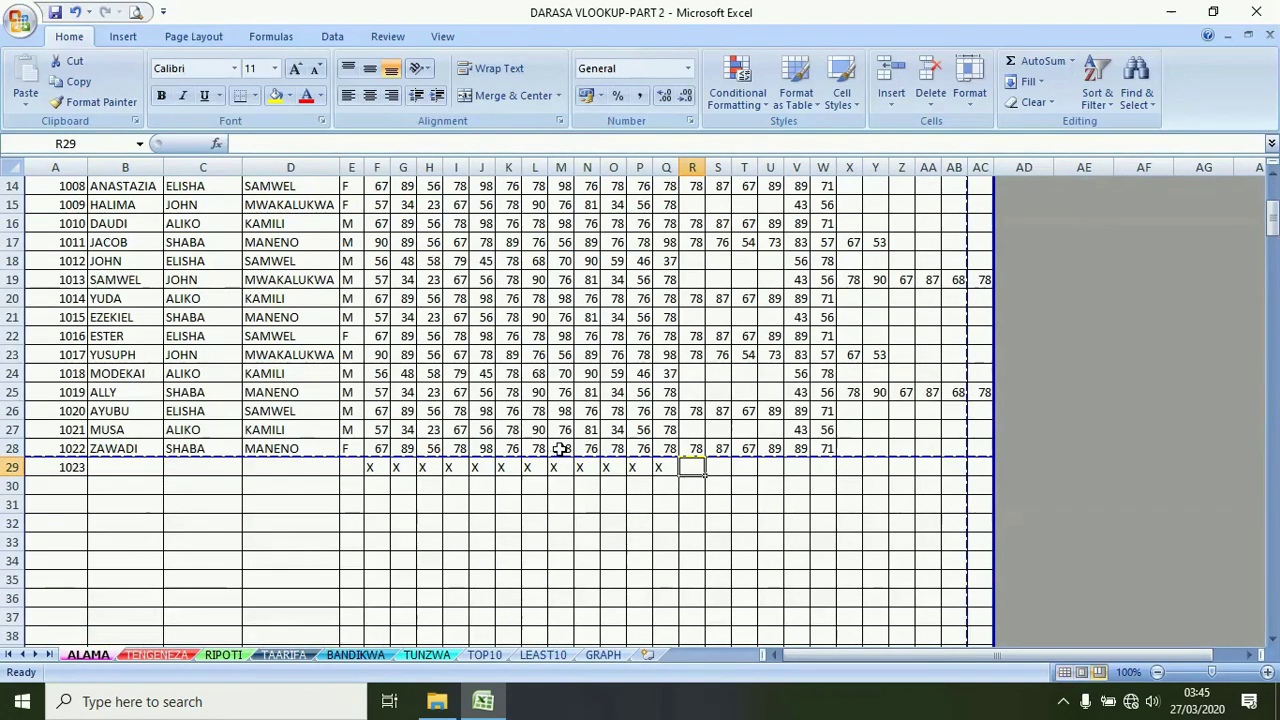
left_click(1273, 190)
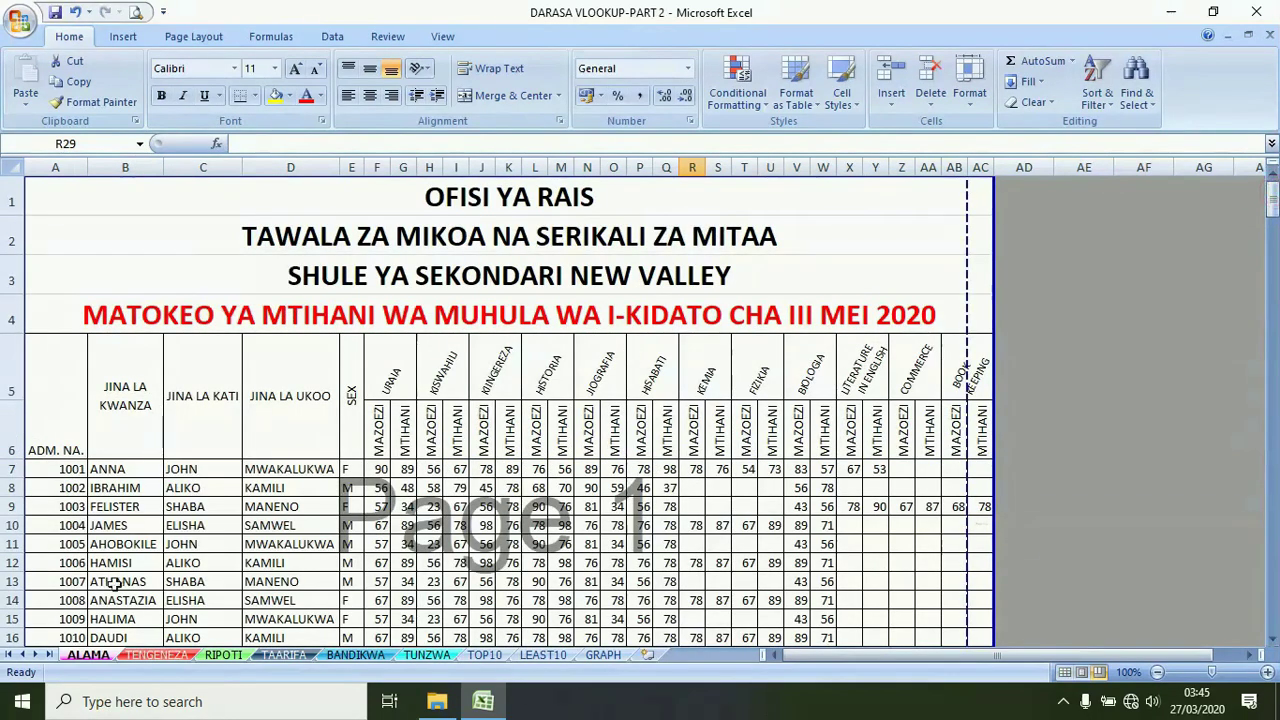
left_click(150, 655)
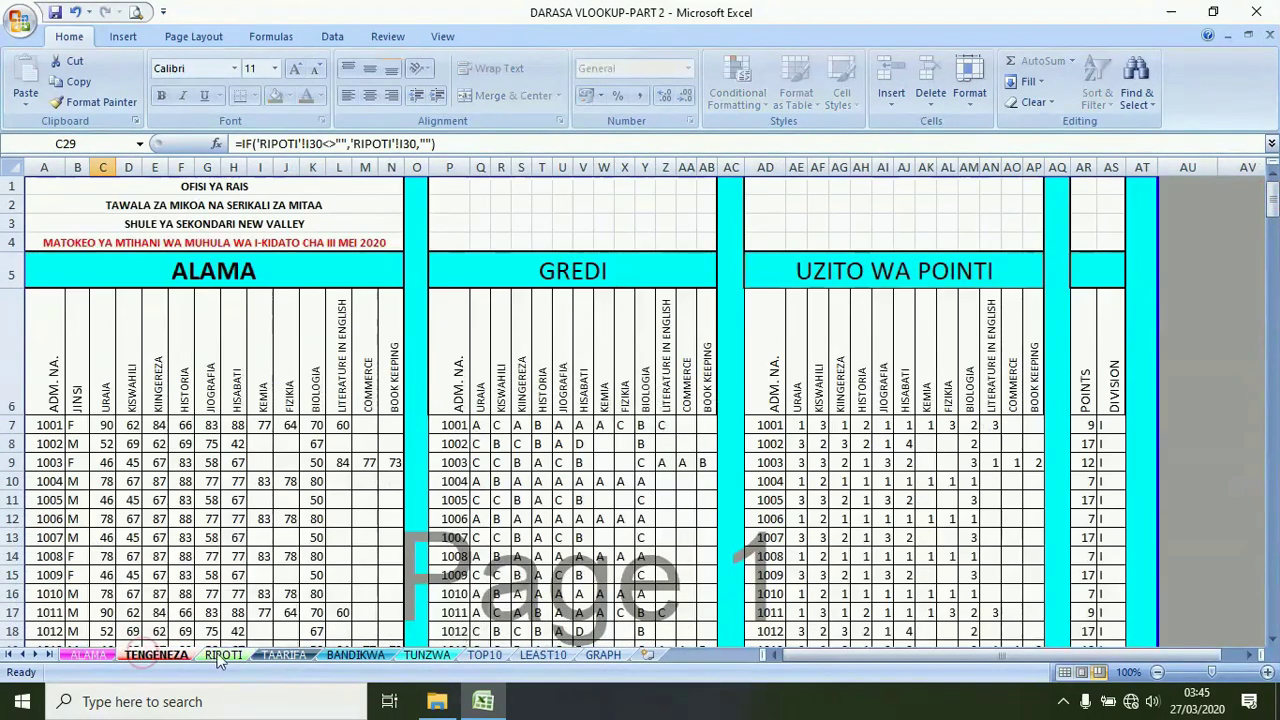
left_click(224, 655)
left_click(283, 655)
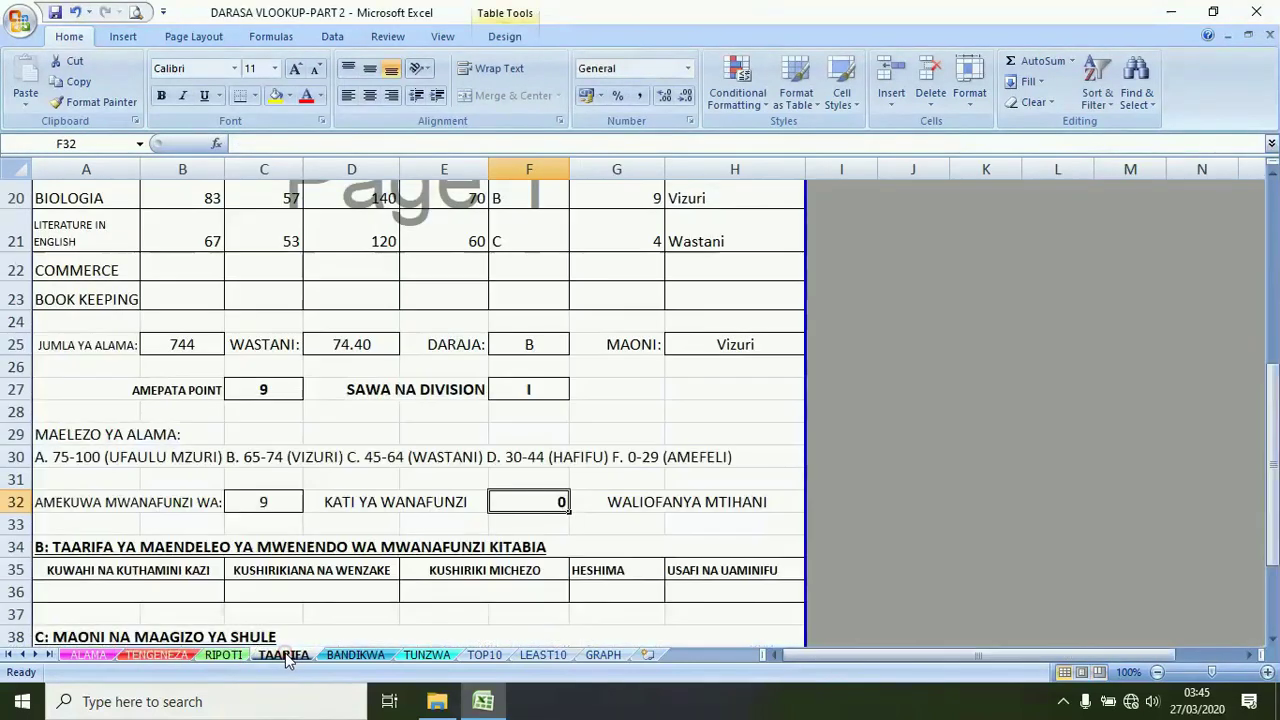
left_click(357, 655)
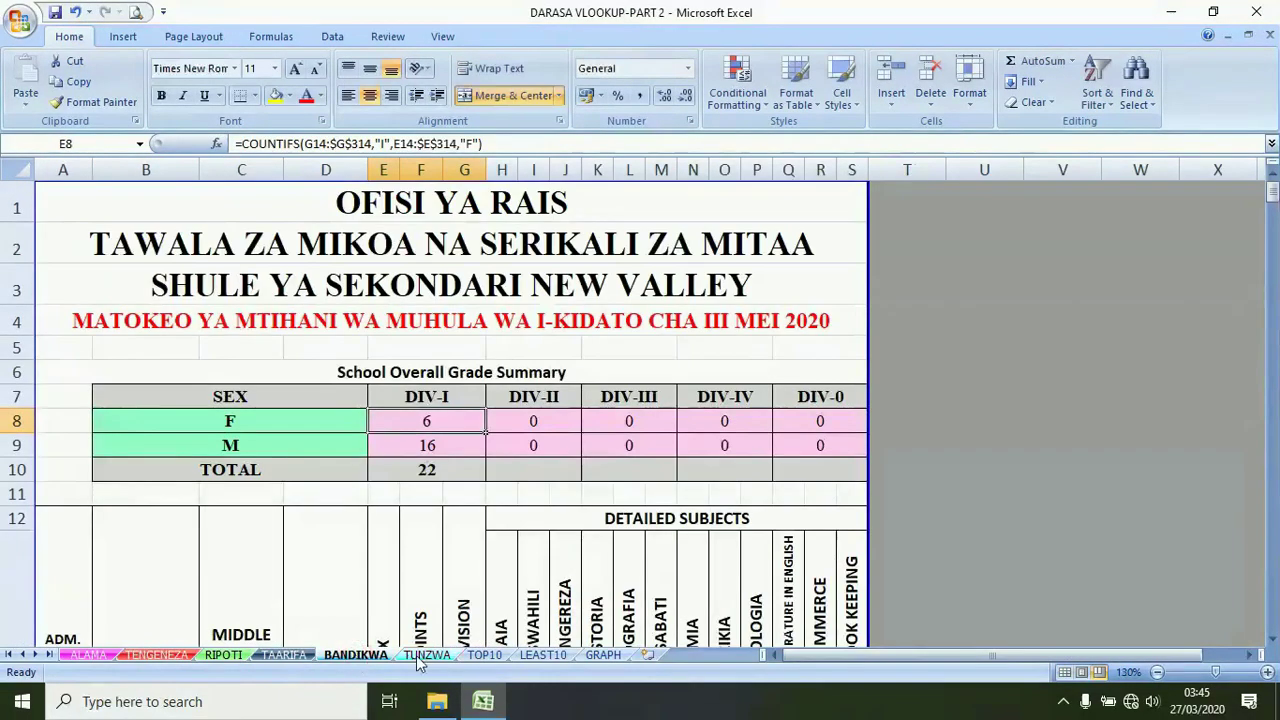
left_click(422, 656)
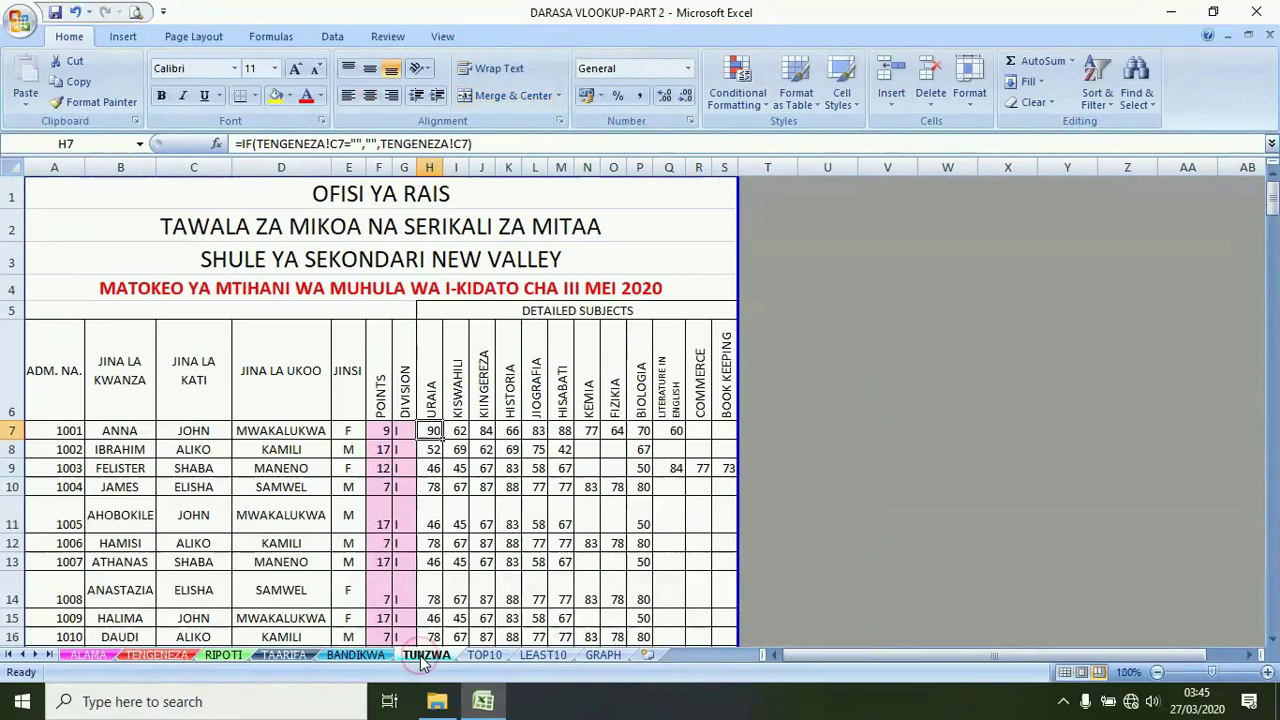
left_click(489, 655)
left_click(540, 656)
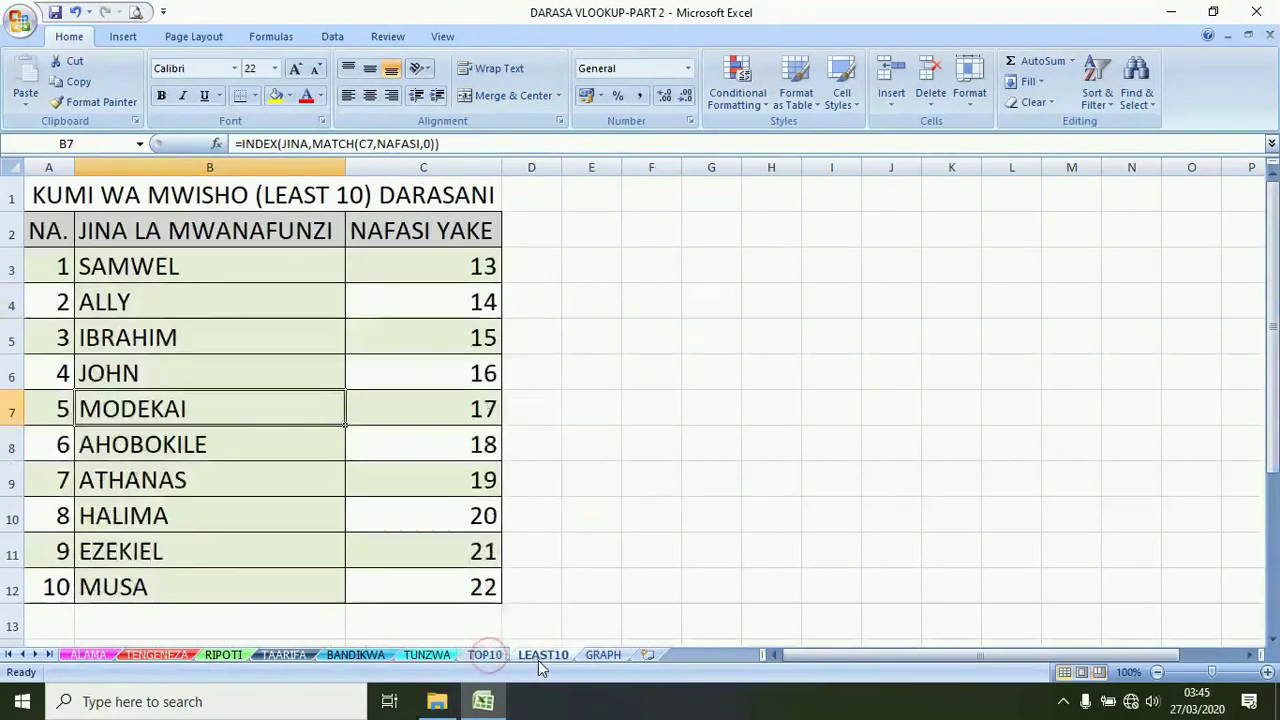
left_click(592, 658)
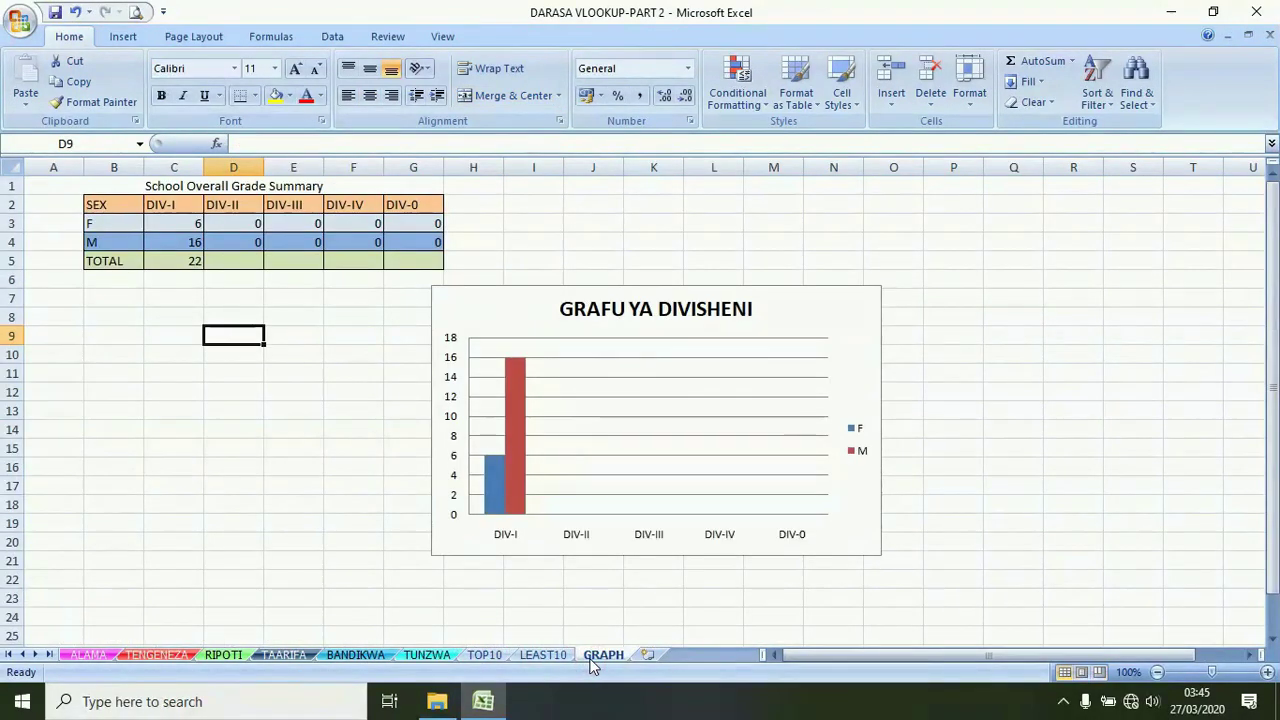
Examine the ALAMA marks, the TENGENEZA grade and point tables, and the first columns of the RIPOTI table
left_click(98, 658)
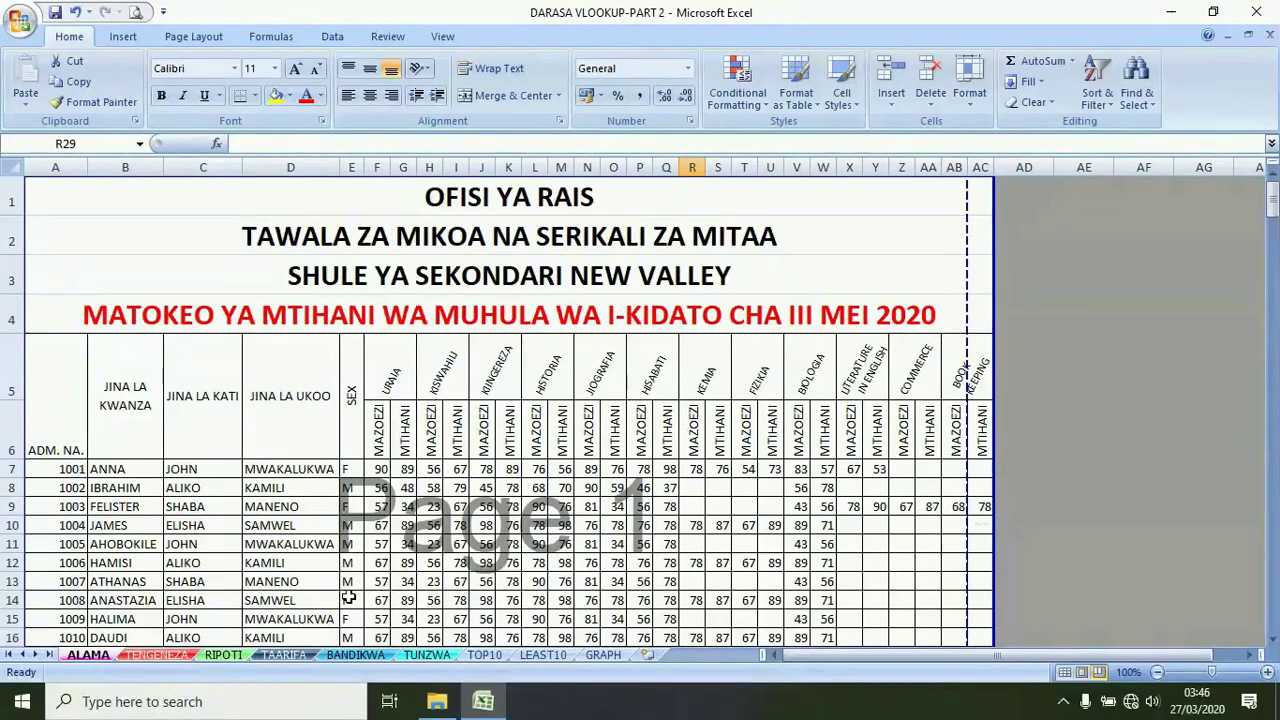
left_click(155, 655)
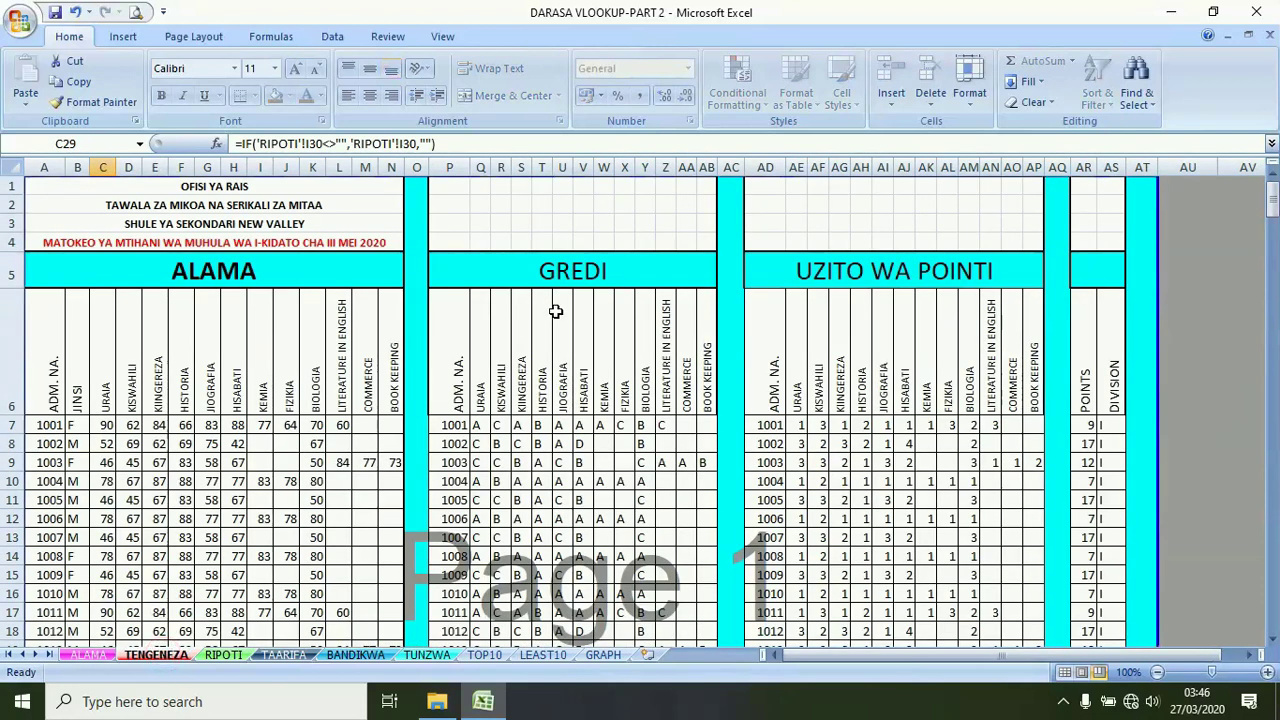
left_click(238, 657)
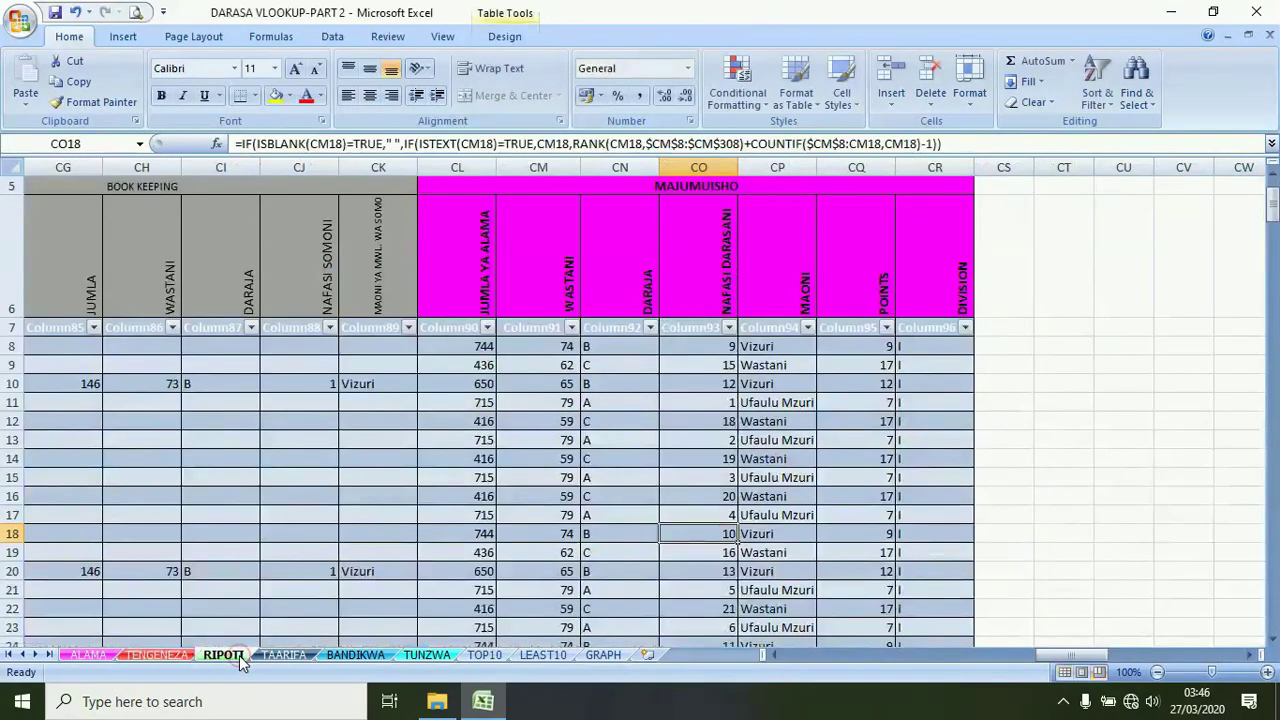
left_click(792, 659)
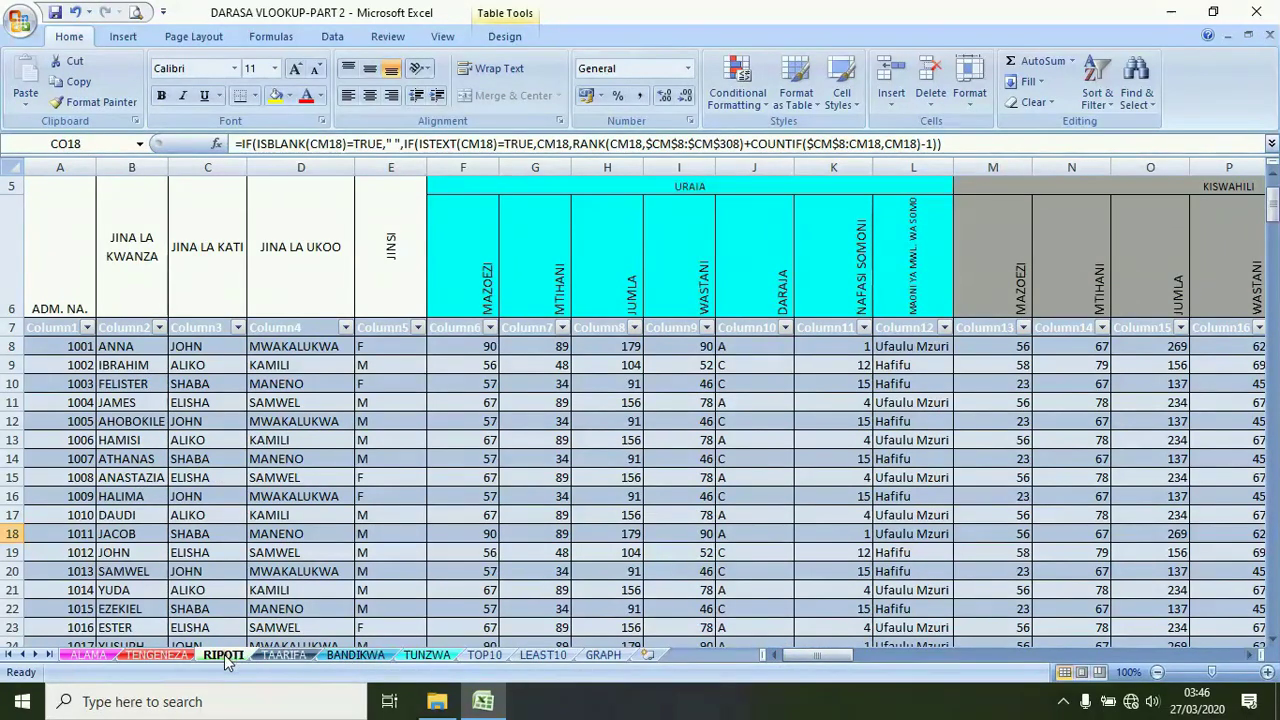
Choose the second student's registration number in cell H8 of the TAARIFA progress report
left_click(283, 656)
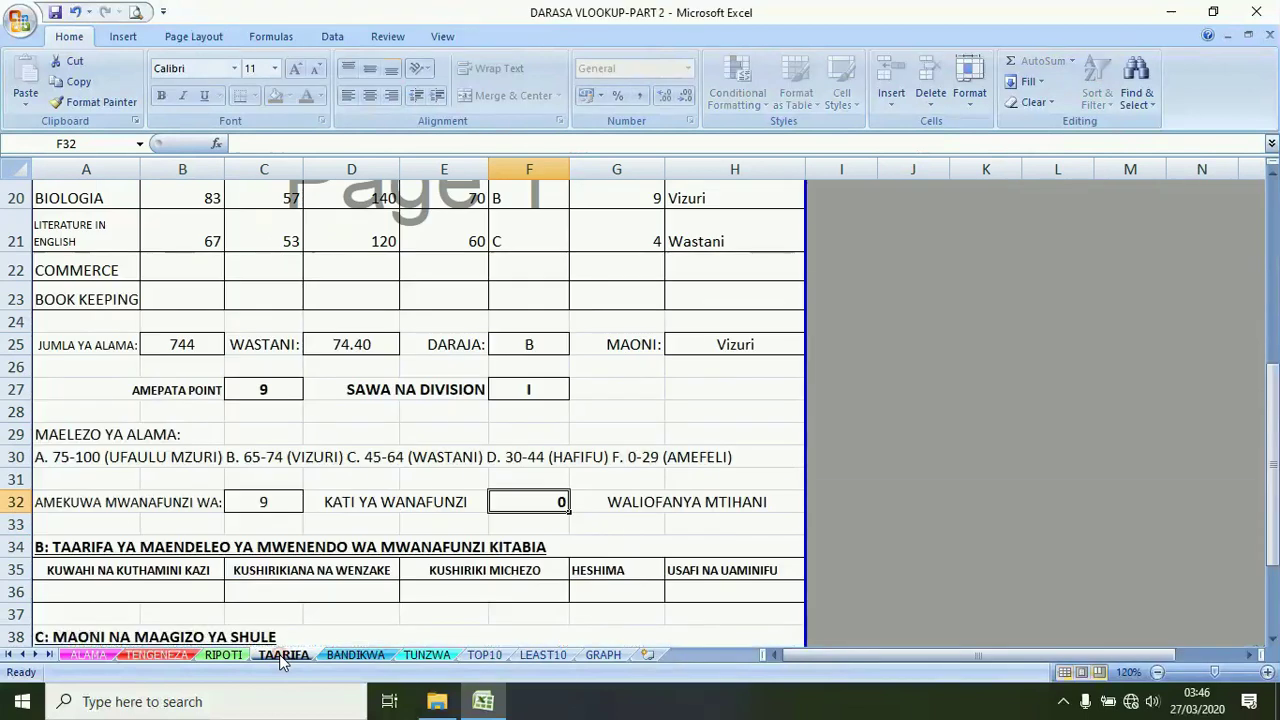
left_click_drag(1273, 422, 1273, 441)
left_click(1273, 197)
left_click(1273, 197)
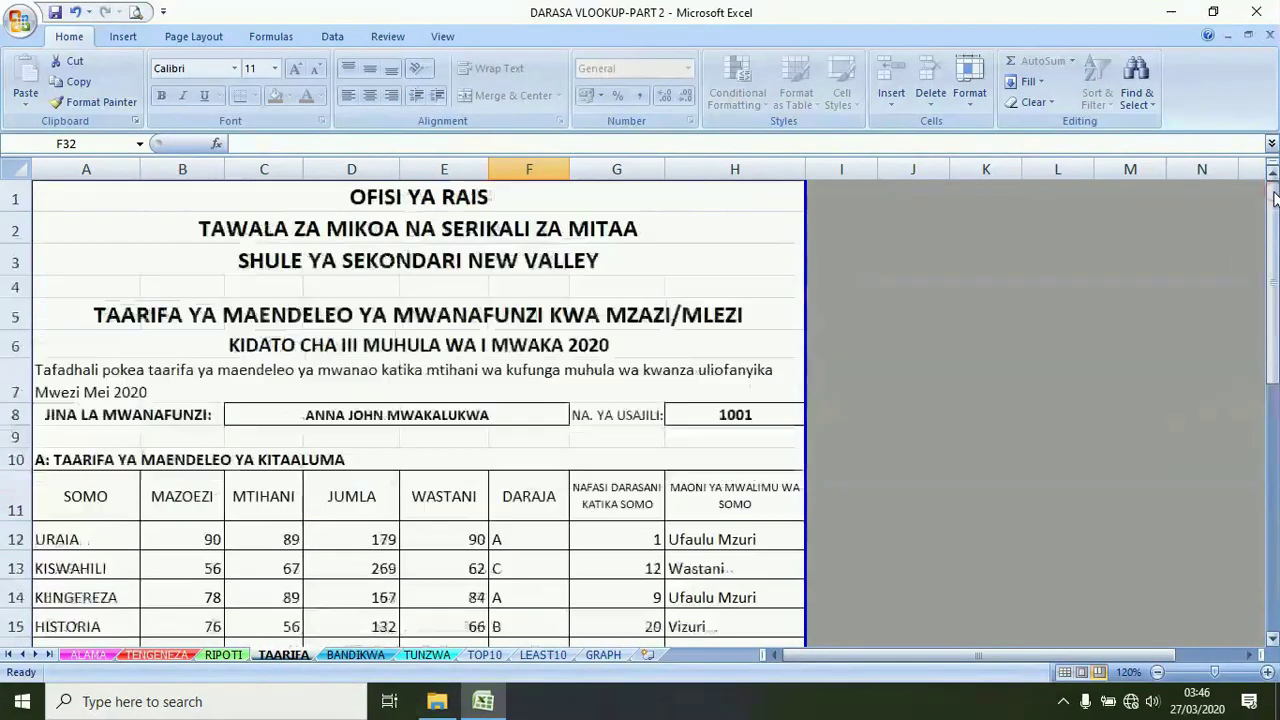
left_click(789, 414)
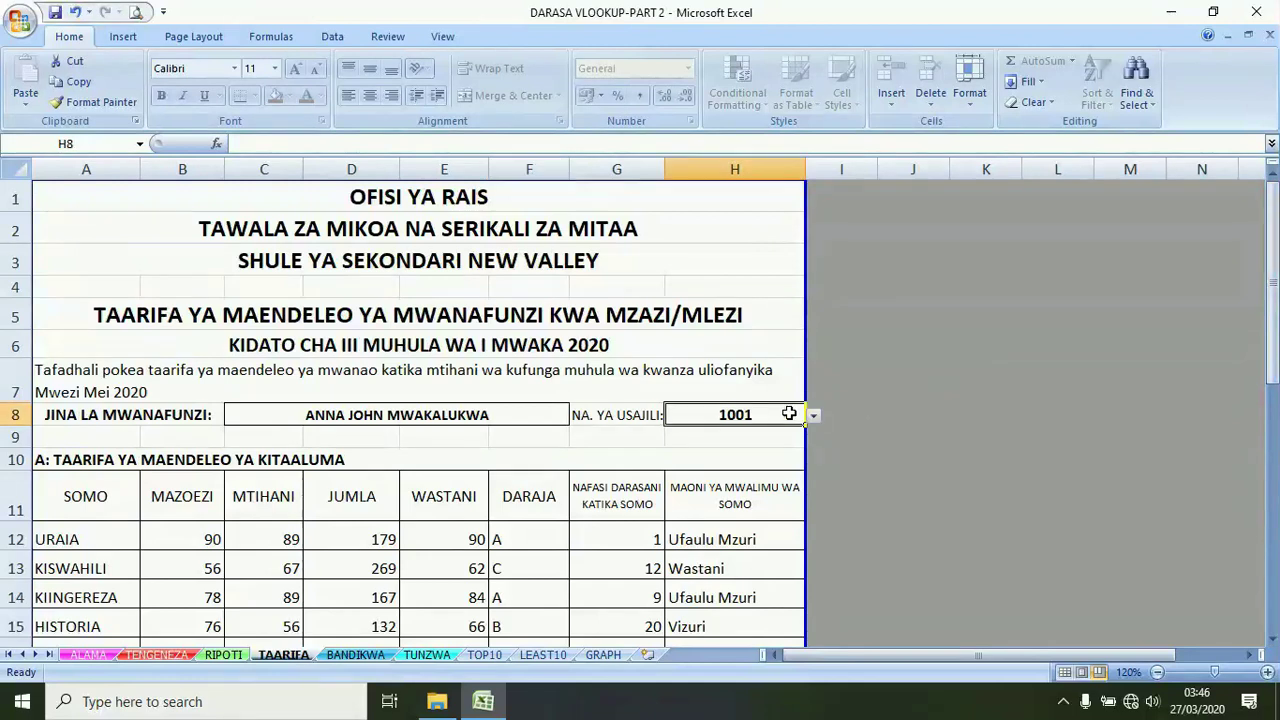
left_click(813, 418)
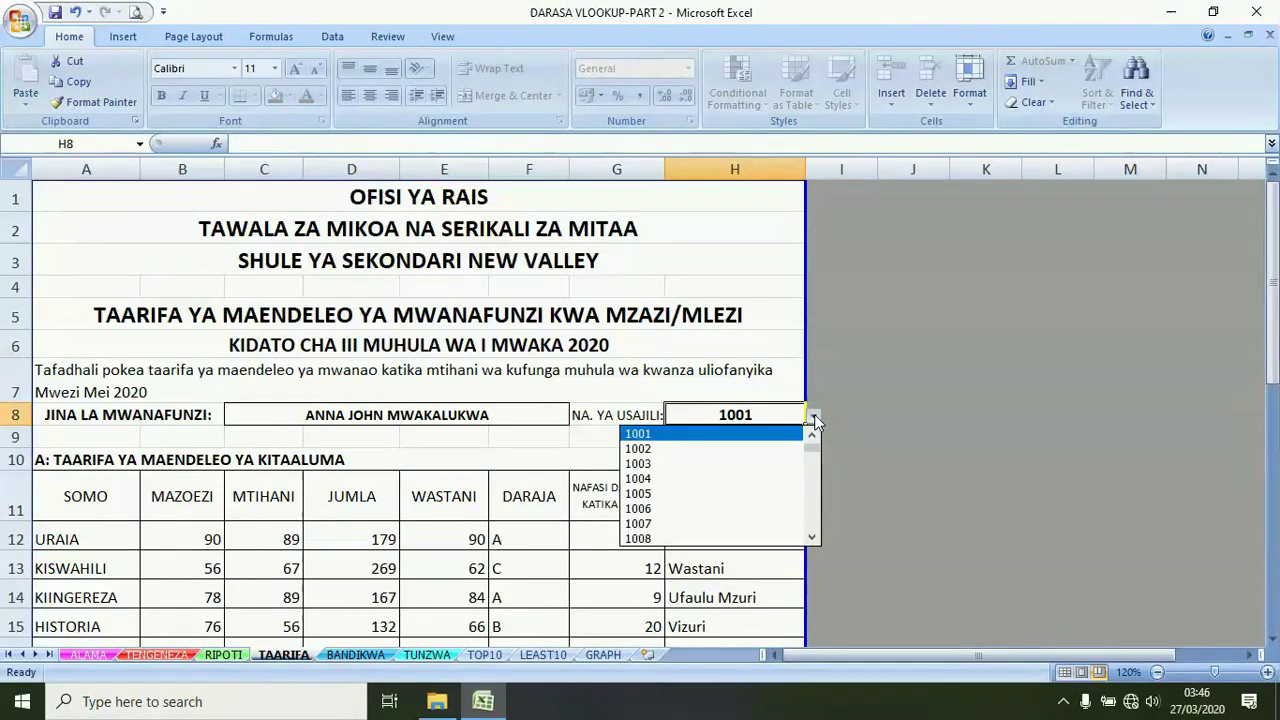
left_click(668, 450)
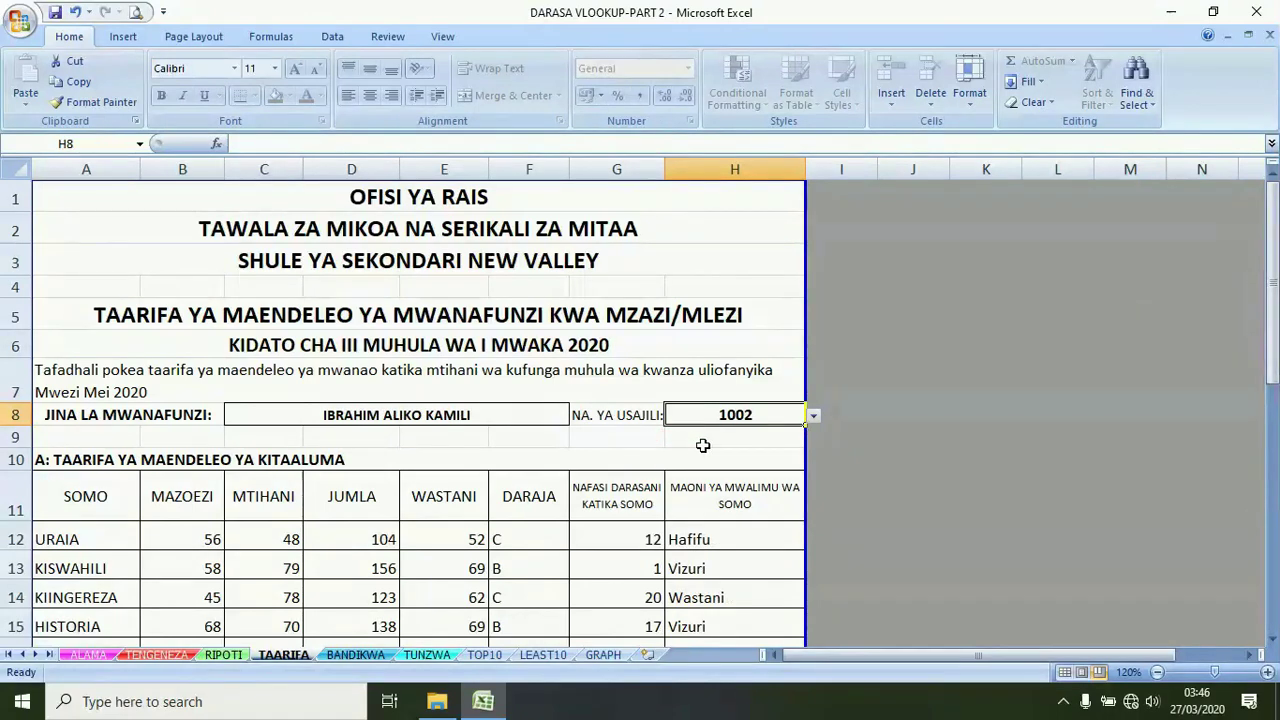
Unprotect the TAARIFA sheet and examine the lookup formulas in cells B12, C12 and C8
left_click(202, 539)
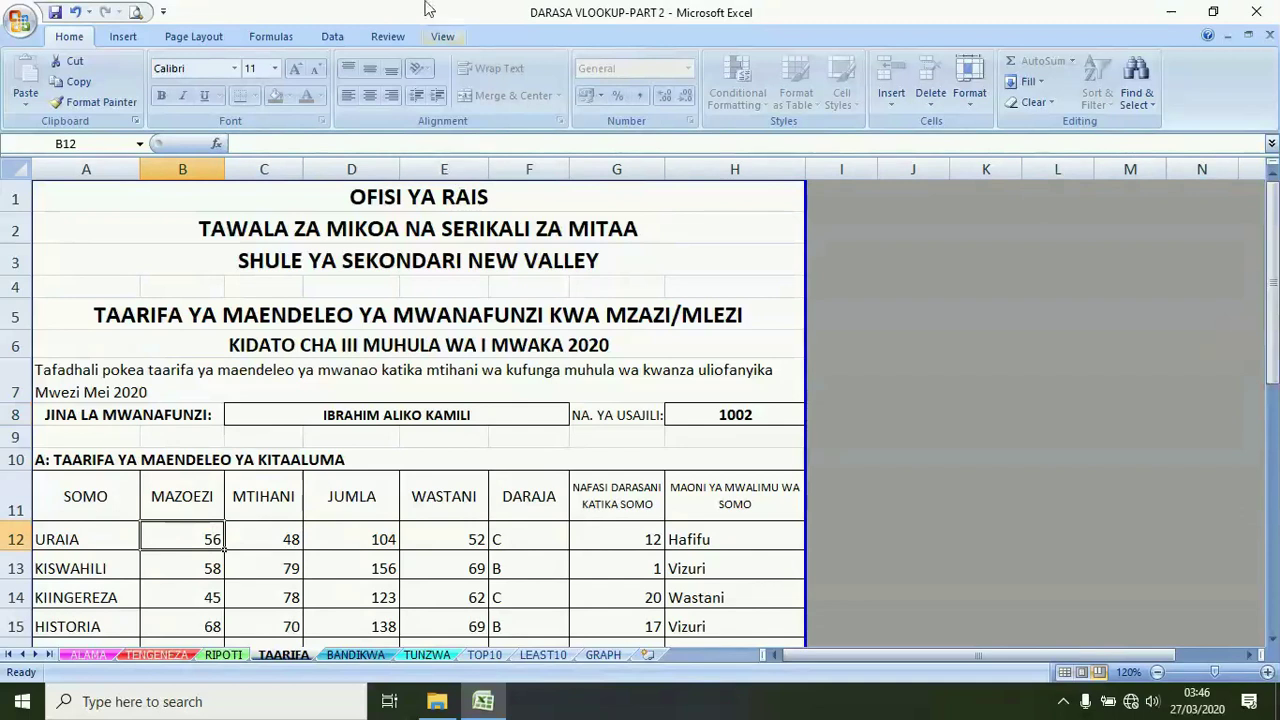
left_click(380, 36)
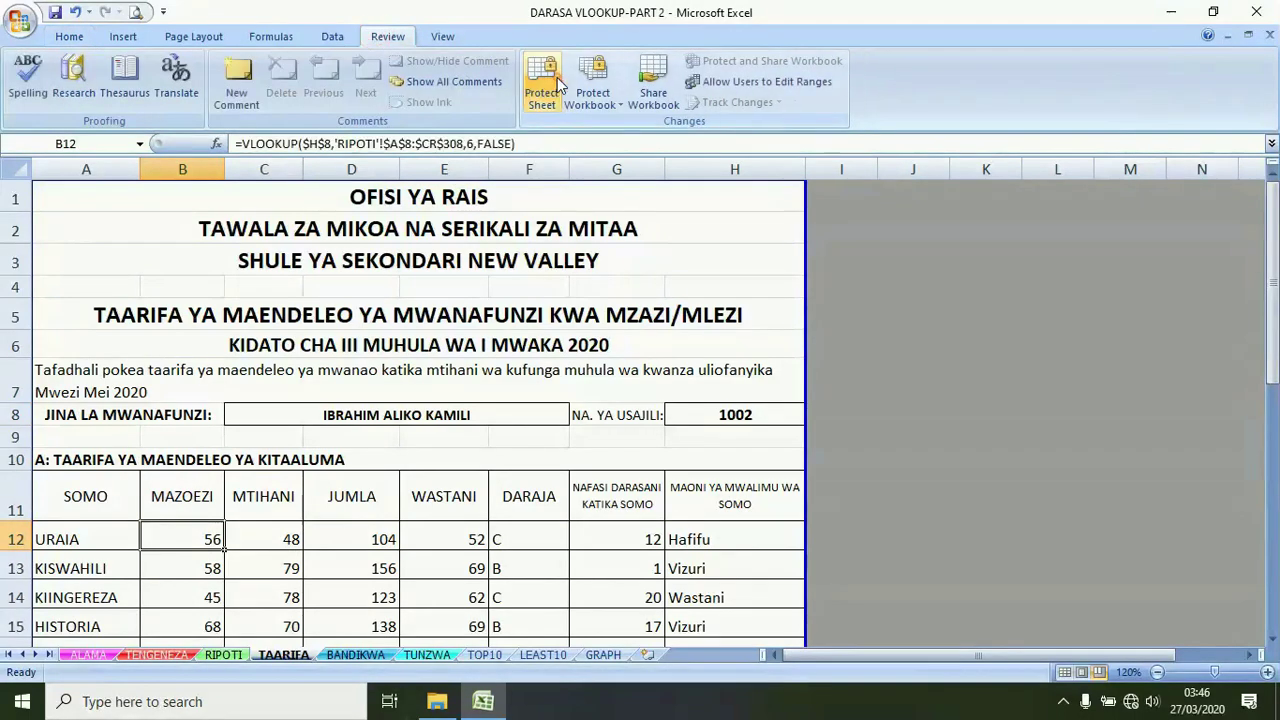
left_click(257, 524)
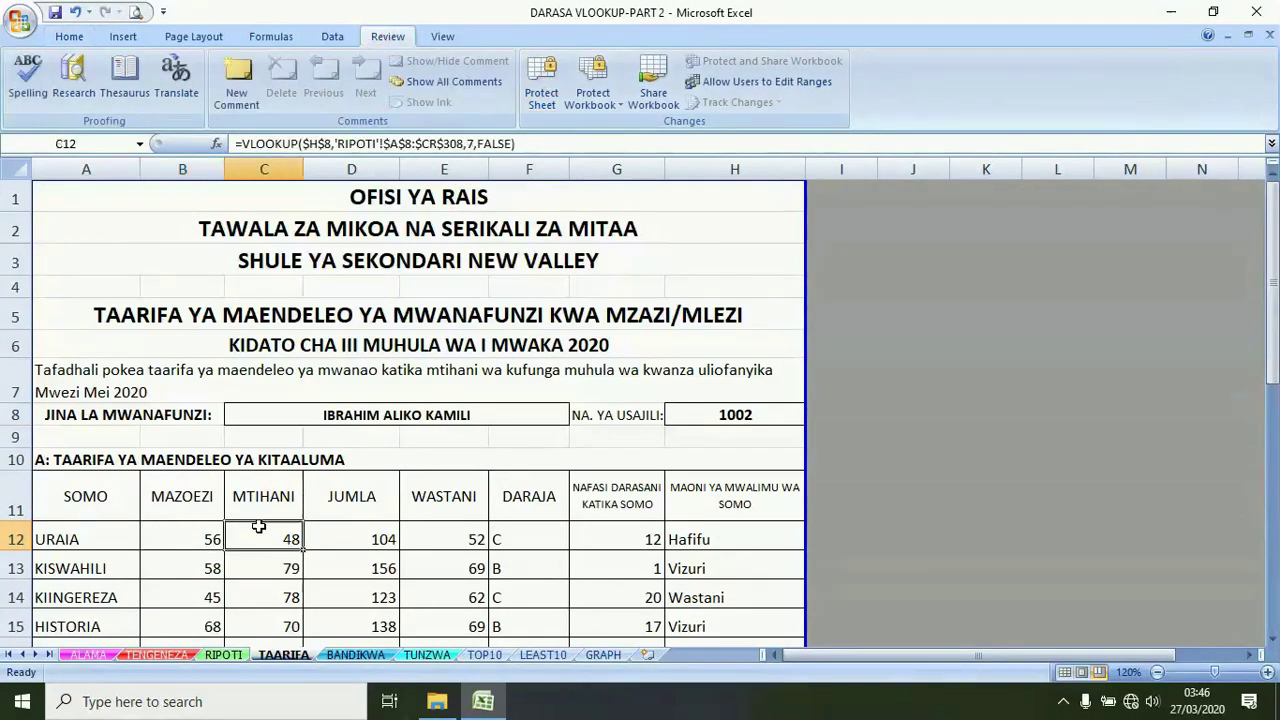
left_click(203, 540)
left_click(203, 540)
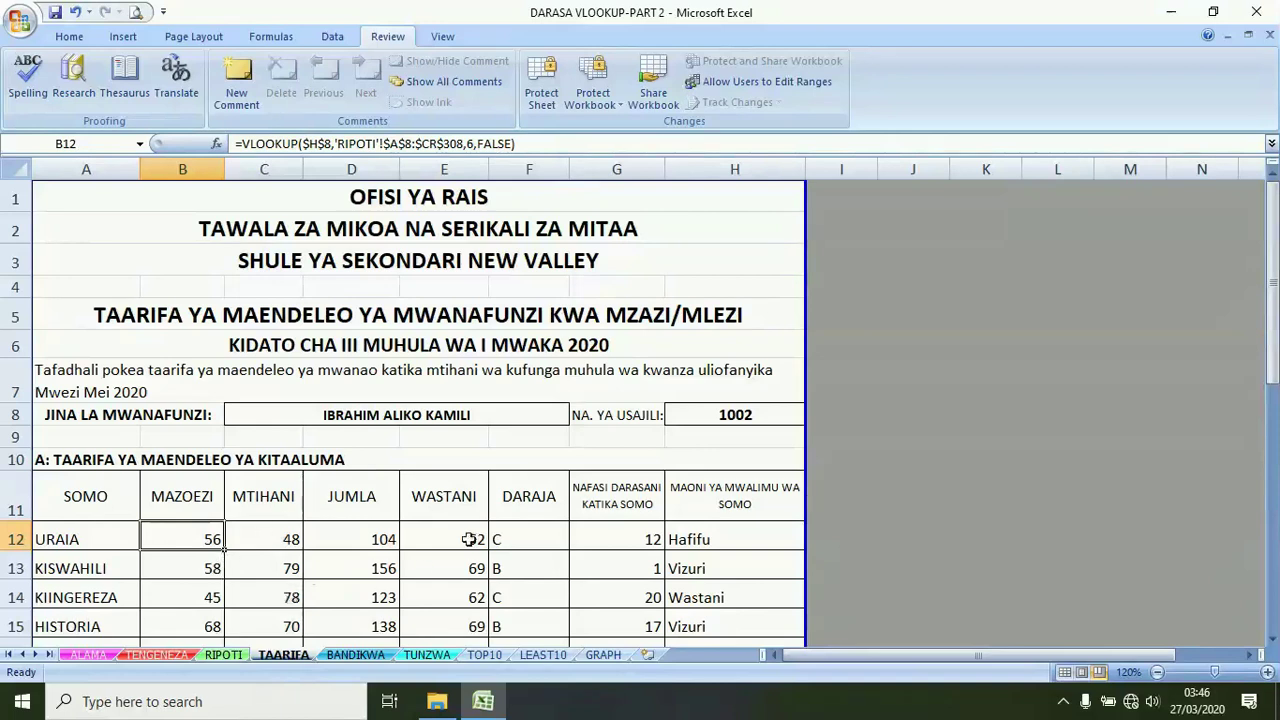
left_click(431, 414)
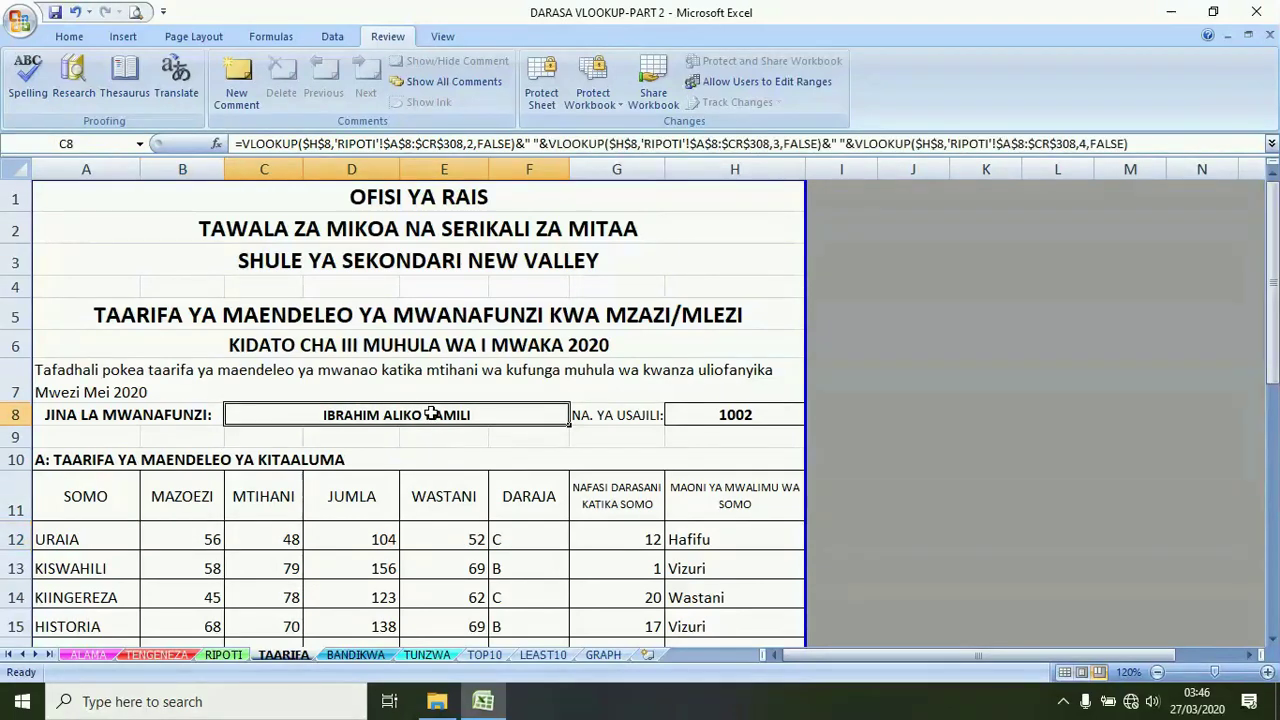
Choose the fifth student's registration number in cell H8 of the TAARIFA report
left_click(725, 416)
left_click(814, 418)
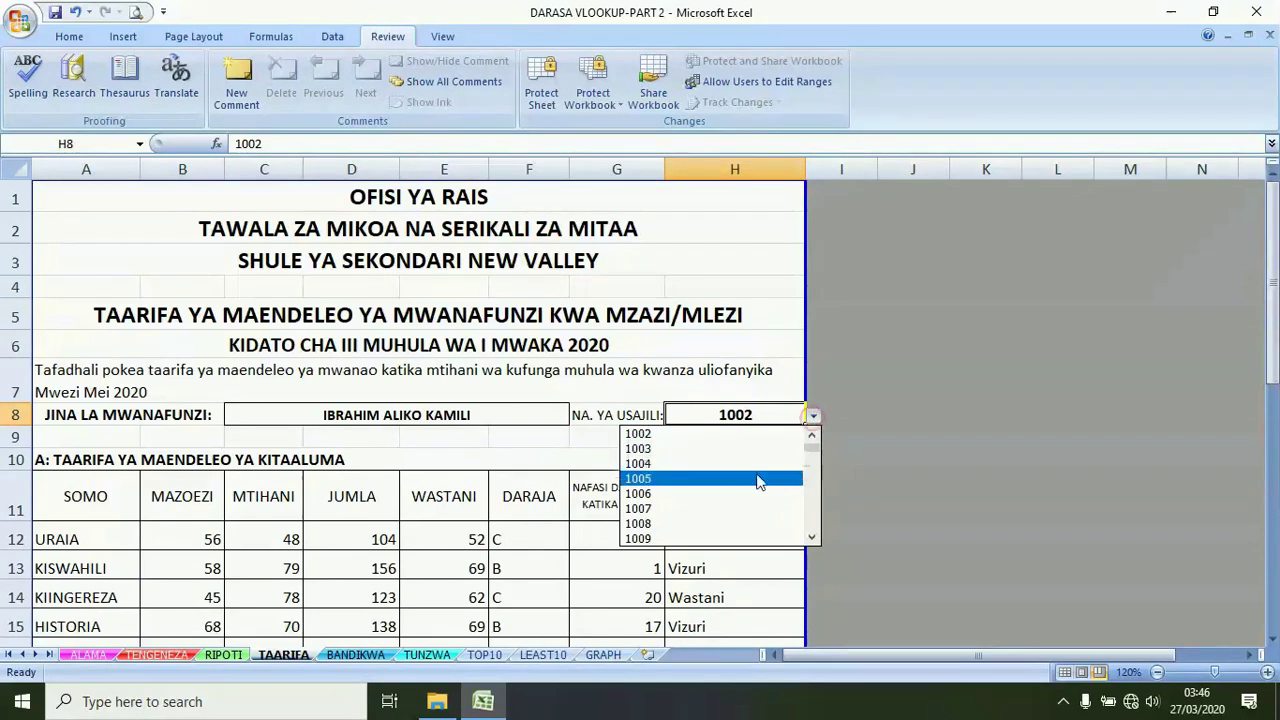
left_click(758, 480)
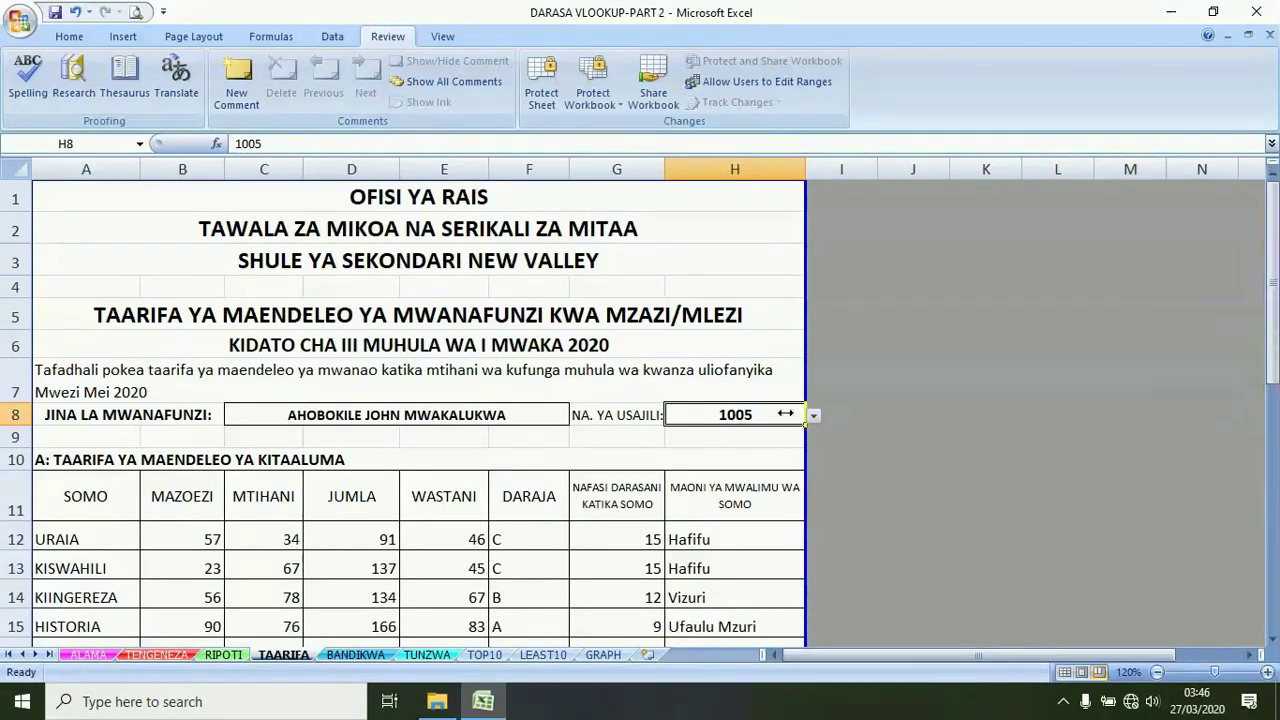
Examine the whole TAARIFA report, from its heading and subject marks down to the school's comments and instructions
left_click(388, 568)
key("Down")
key("Down")
key("Down")
key("Down")
key("Down")
key("Down")
key("Down")
key("Down")
key("Down")
key("Down")
key("Down")
key("Down")
key("Down")
key("Down")
key("Down")
key("Down")
key("Down")
key("Down")
key("Down")
key("Down")
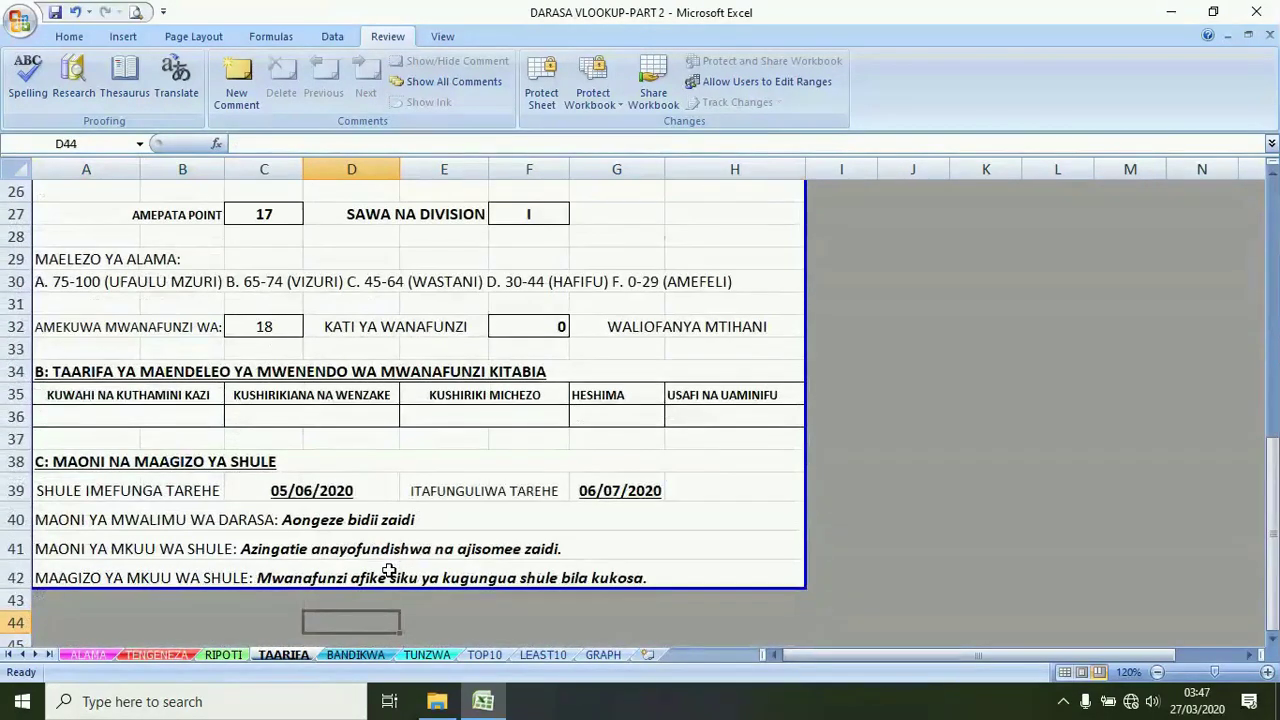
key("Up")
key("Up")
key("Up")
key("Up")
key("Up")
key("Up")
key("Up")
key("Up")
key("Up")
key("Up")
key("Up")
key("Up")
key("Up")
key("Up")
key("Up")
key("Up")
key("Up")
key("Up")
key("Up")
key("Up")
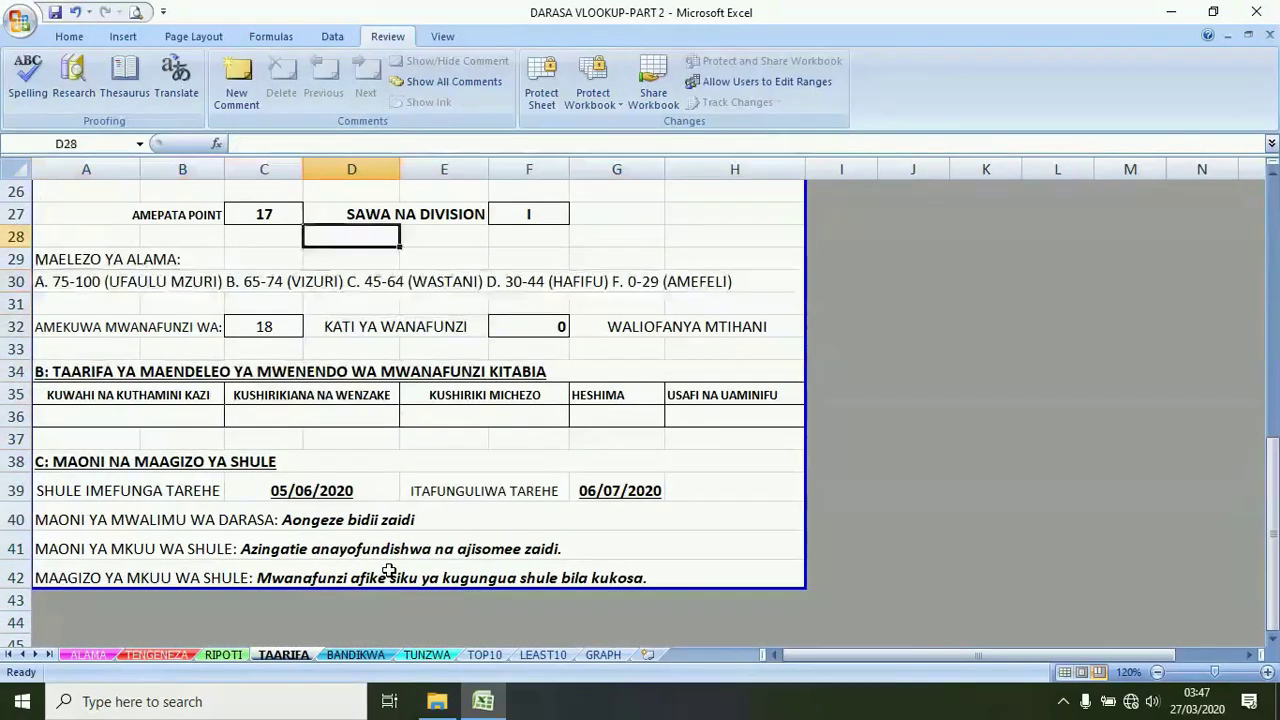
key("Up")
key("Up")
key("Up")
key("Up")
key("Up")
key("Up")
key("Up")
key("Up")
key("Up")
key("Up")
key("Up")
key("Up")
key("Up")
key("Up")
key("Up")
key("Up")
key("Up")
key("Down")
key("Down")
key("Down")
key("Down")
key("Down")
key("Down")
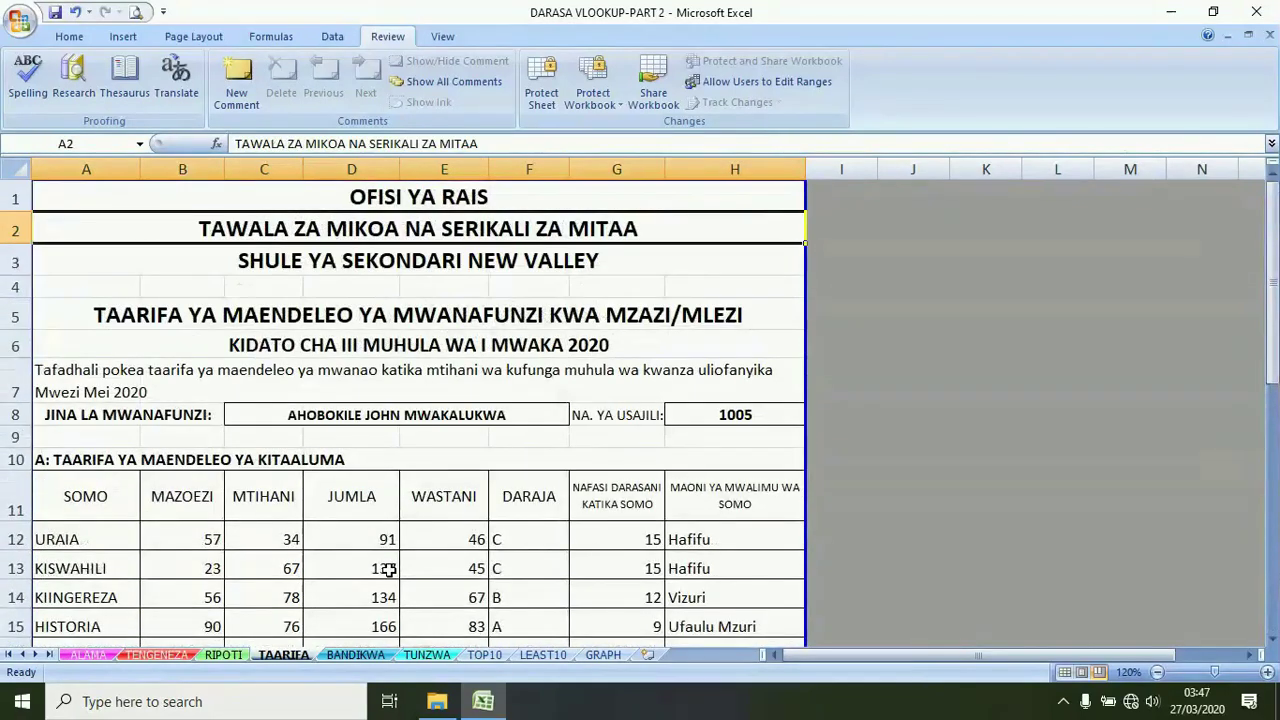
key("Down")
key("Down")
key("Down")
key("Down")
key("Down")
key("Down")
key("Down")
key("Down")
key("Down")
key("Down")
key("Down")
key("Down")
key("Down")
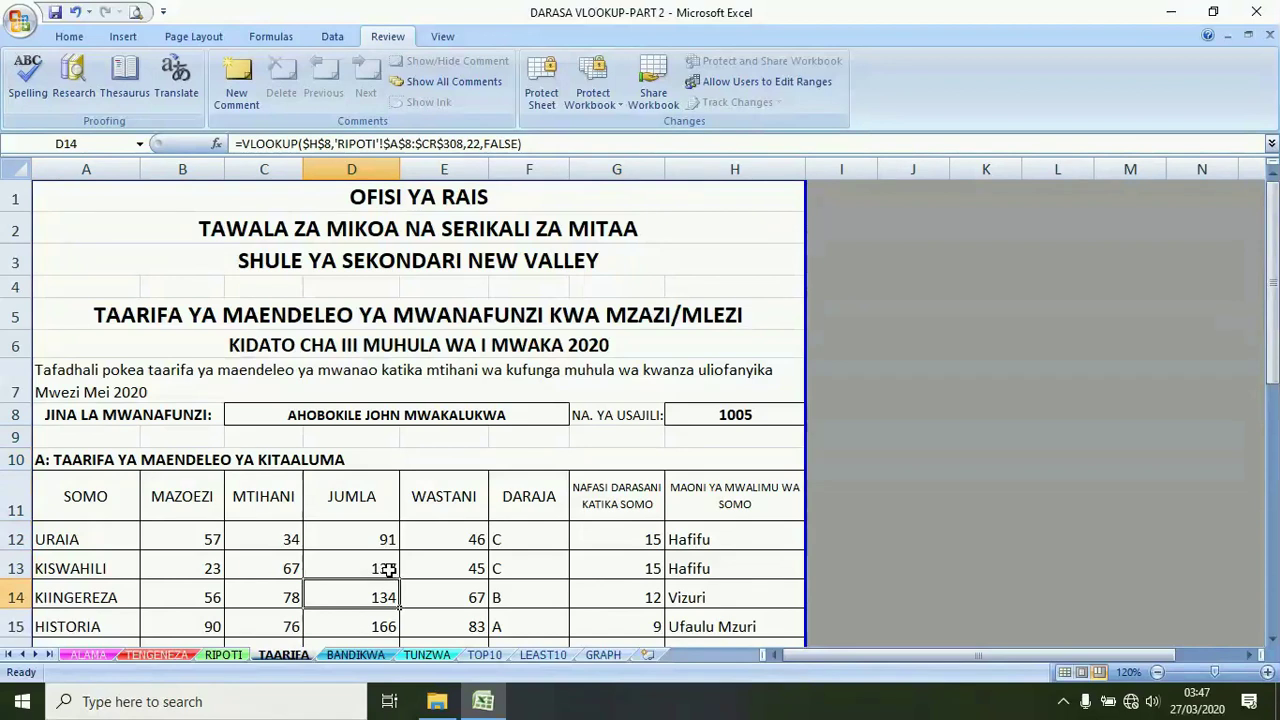
key("Down")
key("Down")
key("Down")
key("Down")
key("Down")
key("Down")
key("Down")
key("Down")
key("Down")
key("Down")
key("Down")
key("Down")
key("Down")
key("Down")
key("Down")
key("Down")
key("Down")
key("Down")
key("Down")
key("Down")
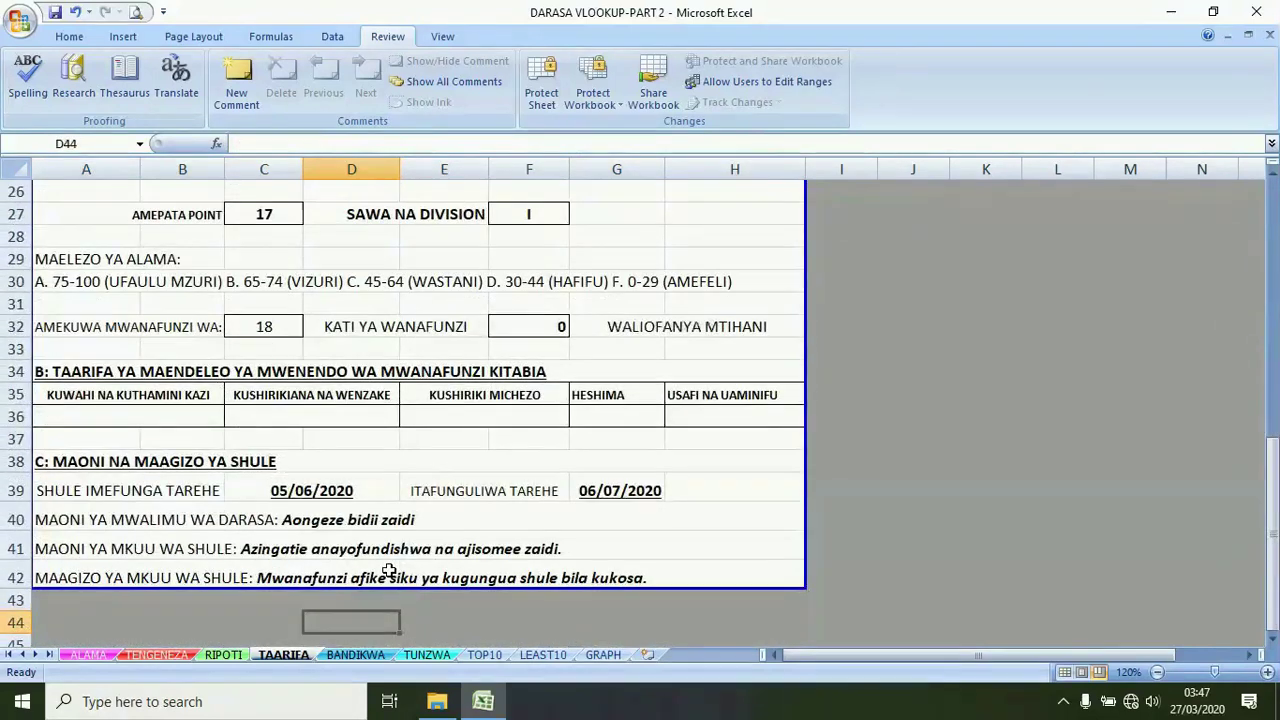
Examine the student conduct cells in section B, and the subject teachers' remarks in column H
left_click(173, 409)
left_click(330, 414)
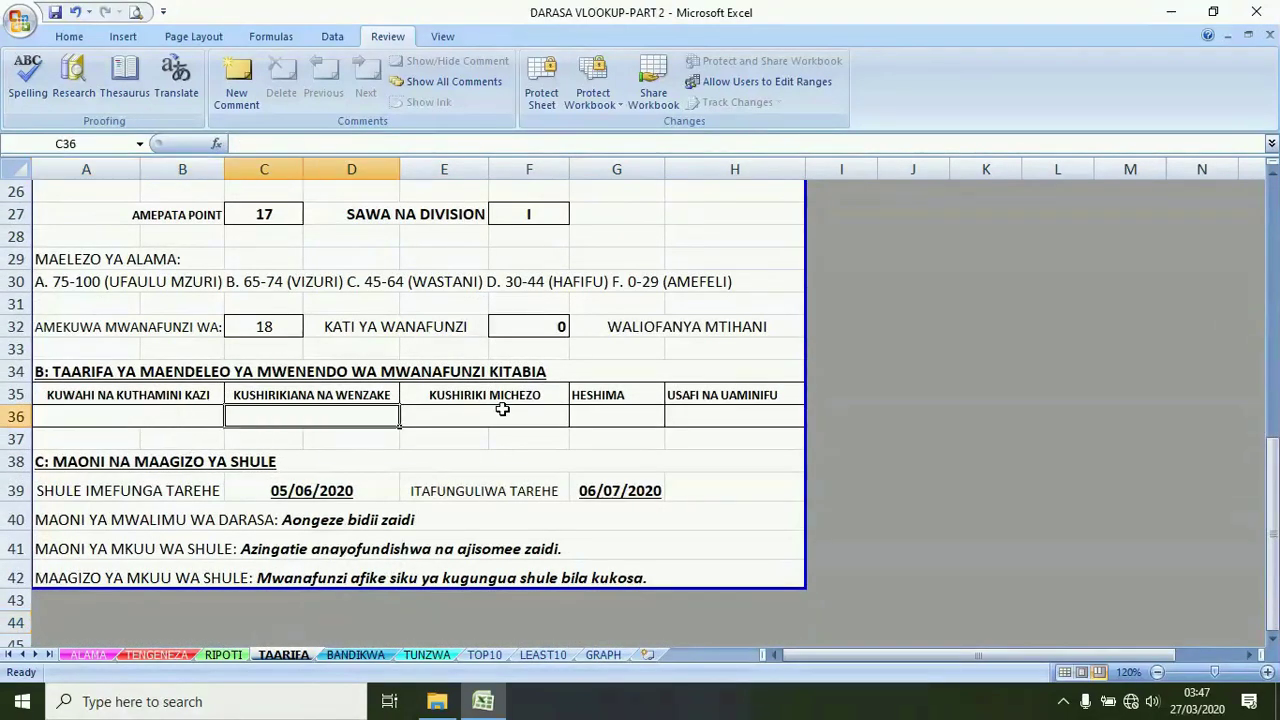
left_click(699, 248)
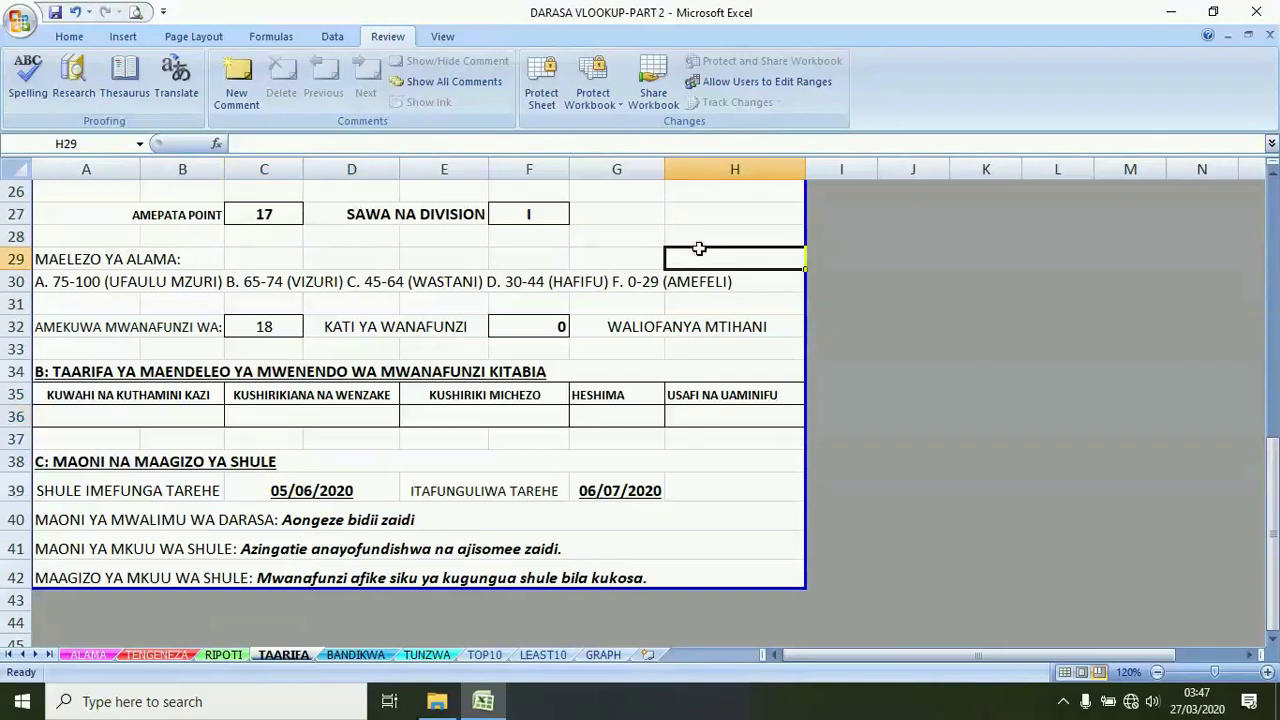
key("Up")
key("Up")
key("Up")
key("Up")
key("Up")
key("Up")
key("Up")
key("Up")
key("Up")
key("Up")
key("Up")
key("Up")
key("Up")
key("Up")
key("Up")
key("Up")
key("Up")
key("Up")
key("Up")
key("Up")
key("Up")
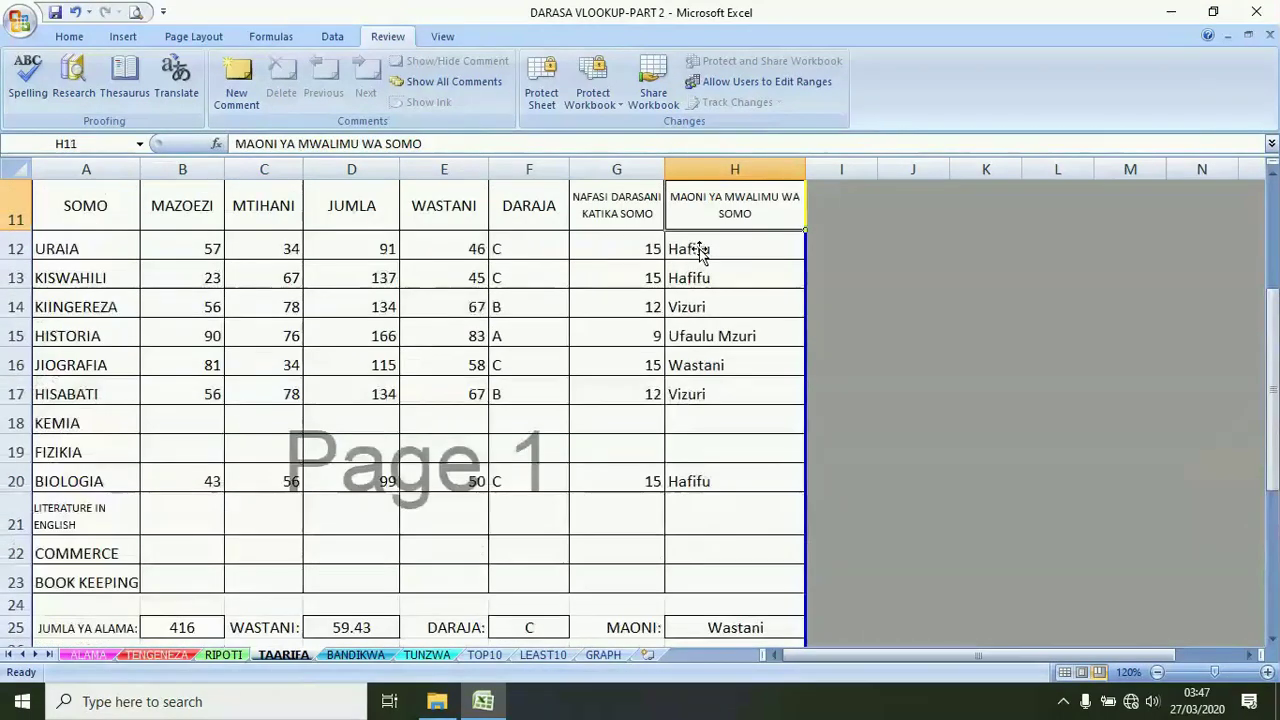
Examine the RIPOTI table through its MAJUMUISHO summary columns, and revisit the TAARIFA, ALAMA and TENGENEZA sheets
left_click(223, 654)
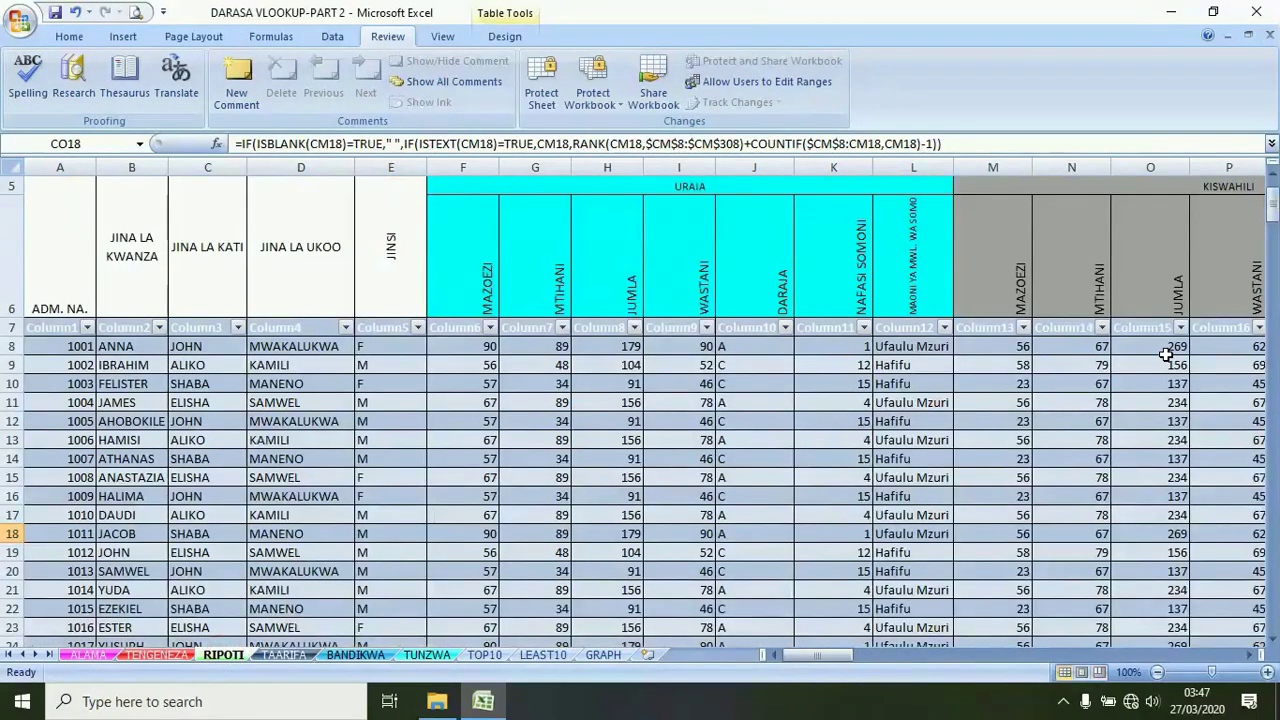
left_click(1238, 656)
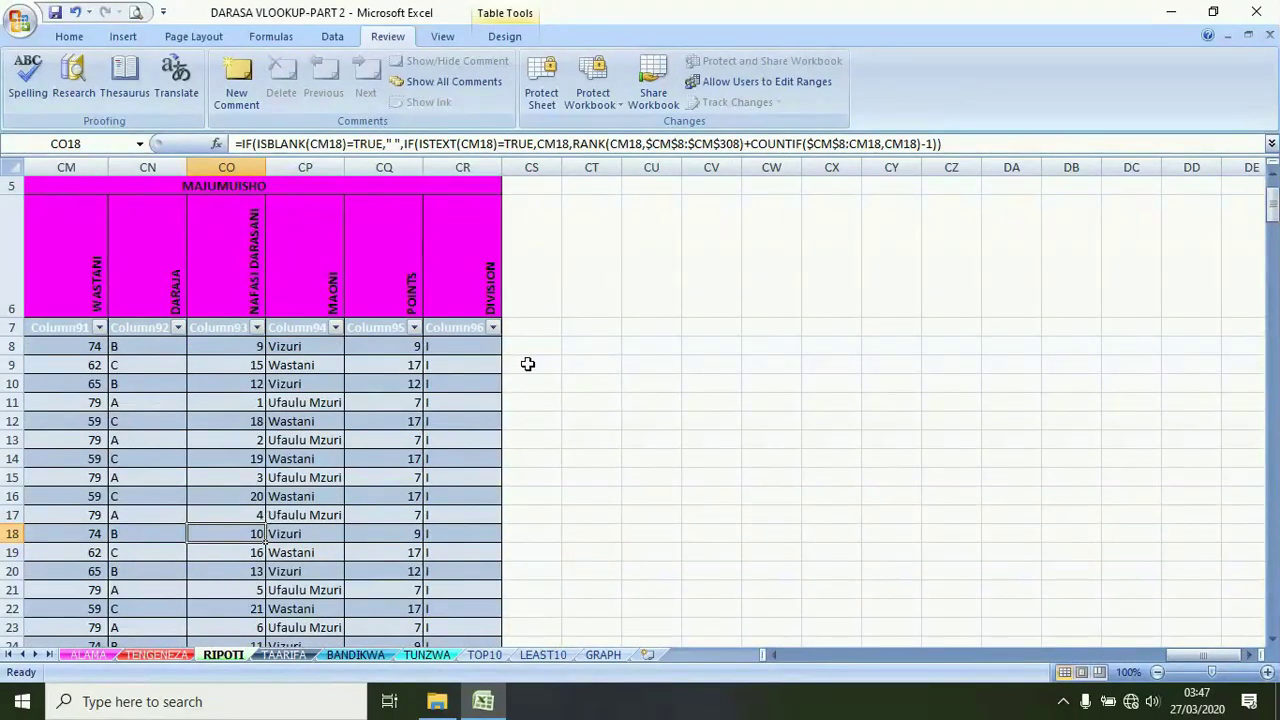
left_click(272, 655)
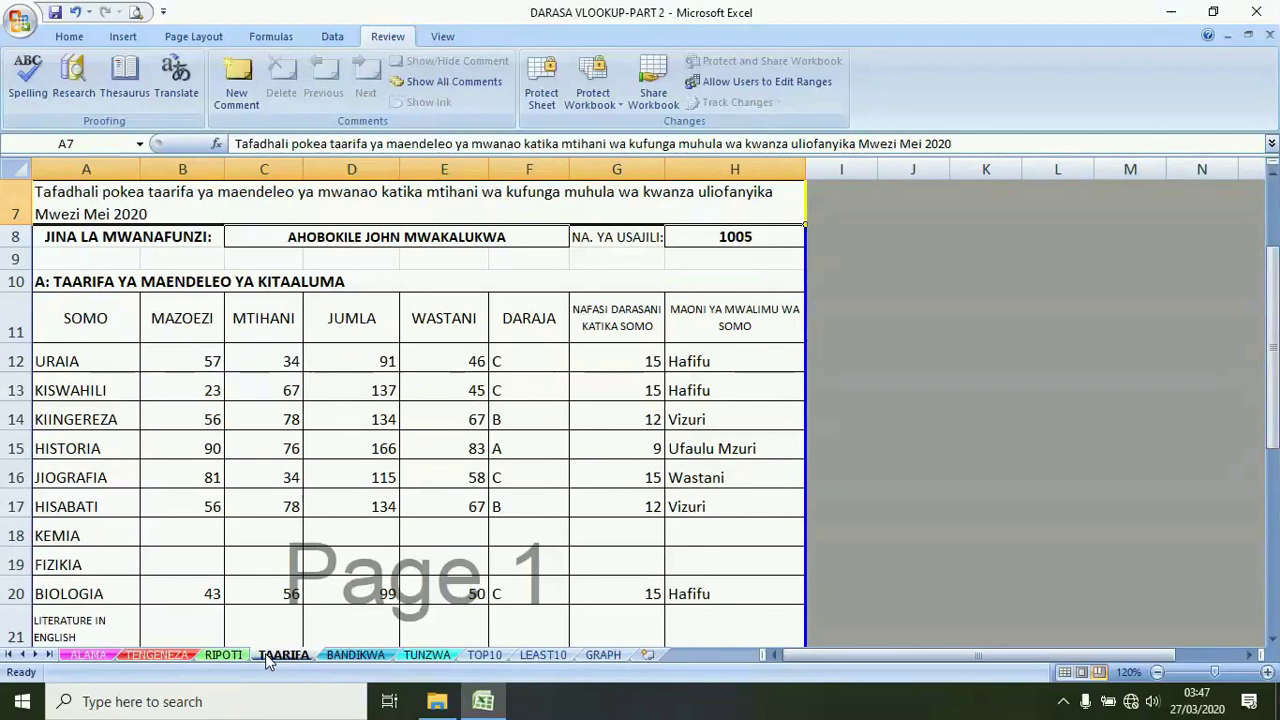
left_click(102, 658)
left_click(152, 658)
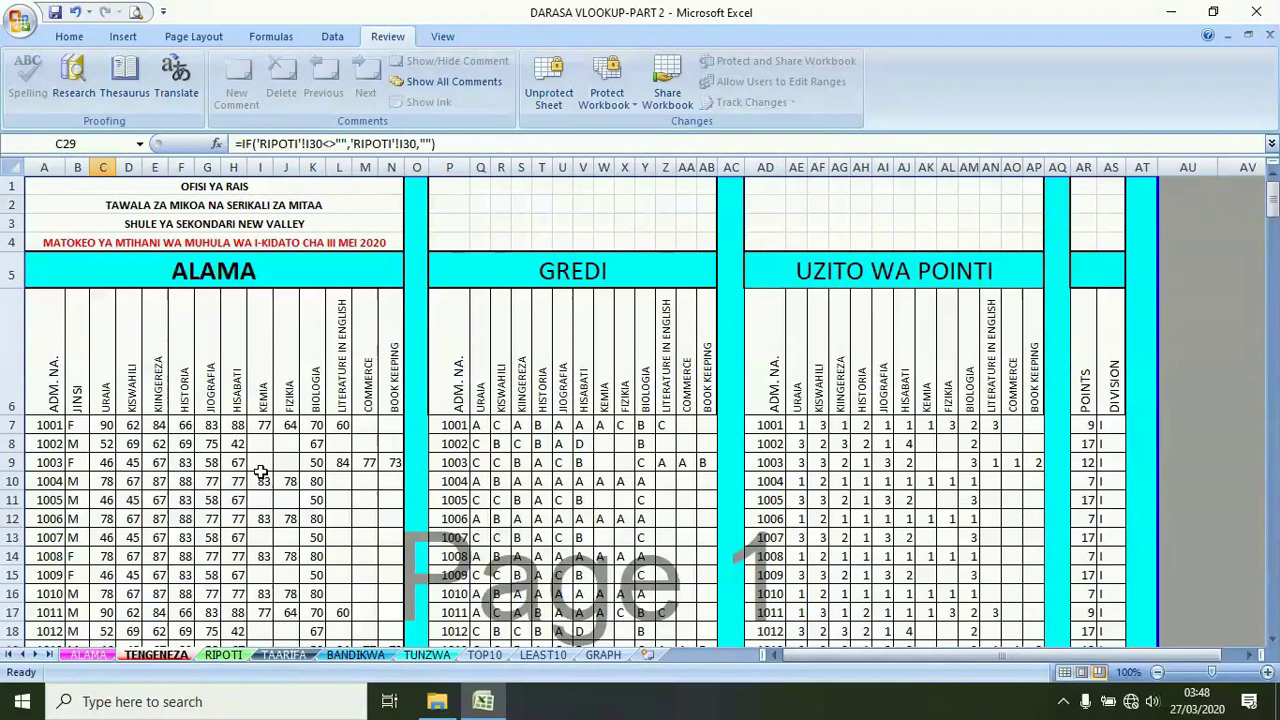
Review the TUNZWA, BANDIKWA, TOP10 and LEAST10 sheets
left_click(427, 655)
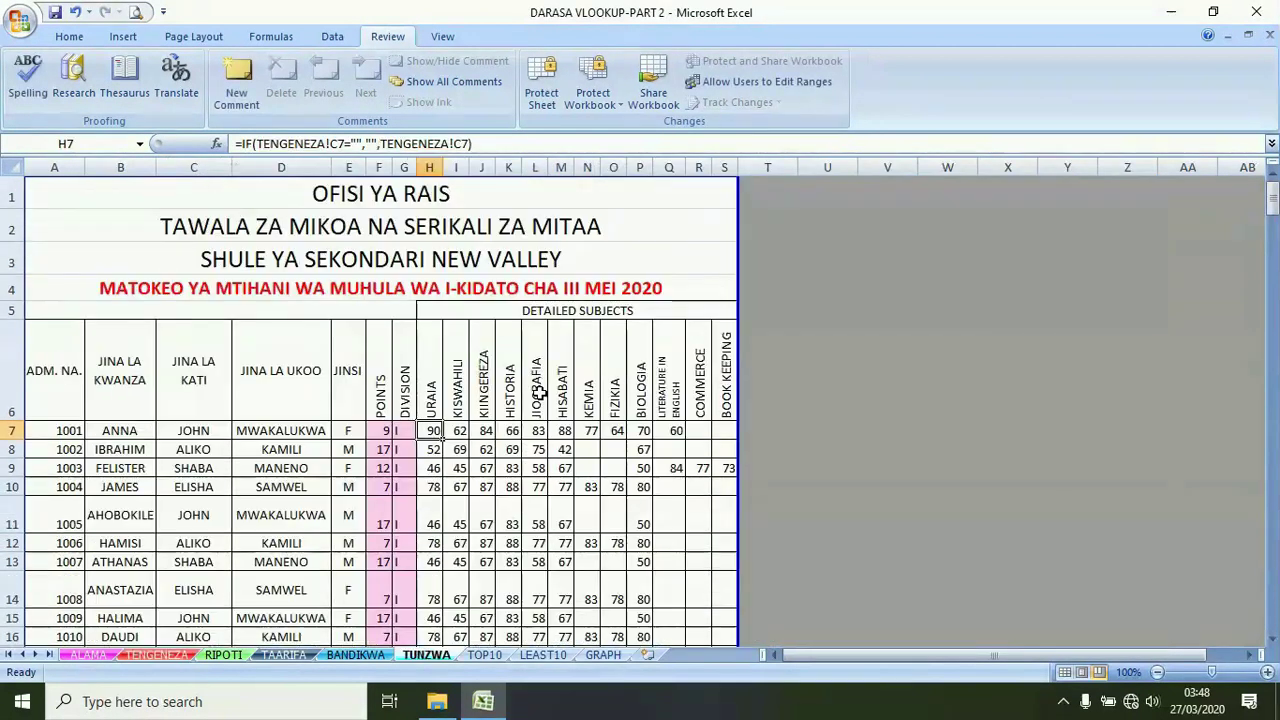
left_click(357, 655)
left_click(427, 655)
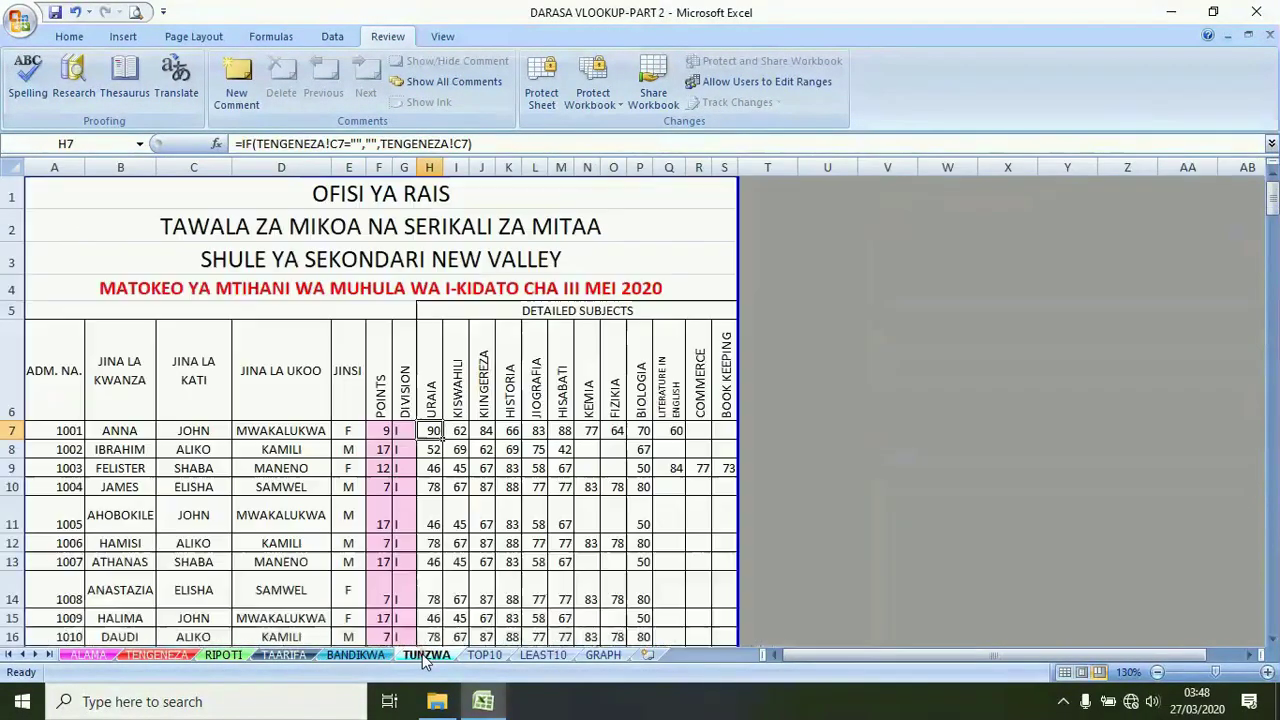
left_click(484, 656)
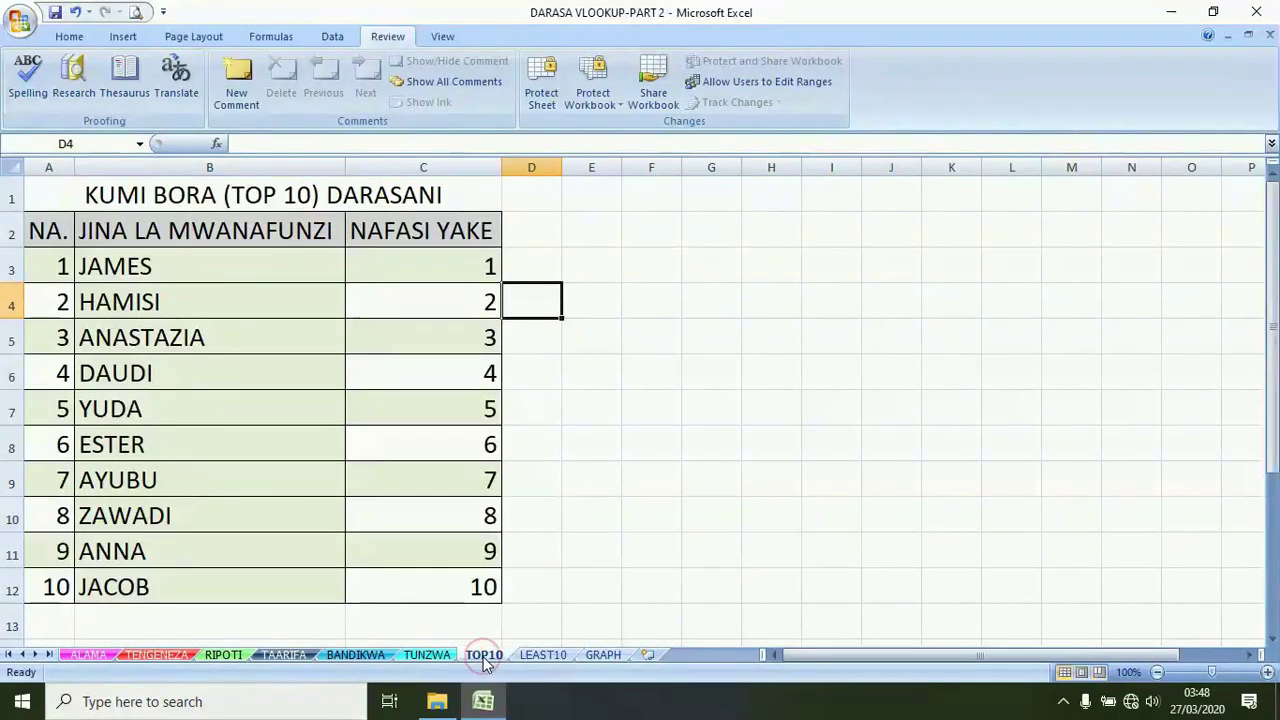
left_click(540, 655)
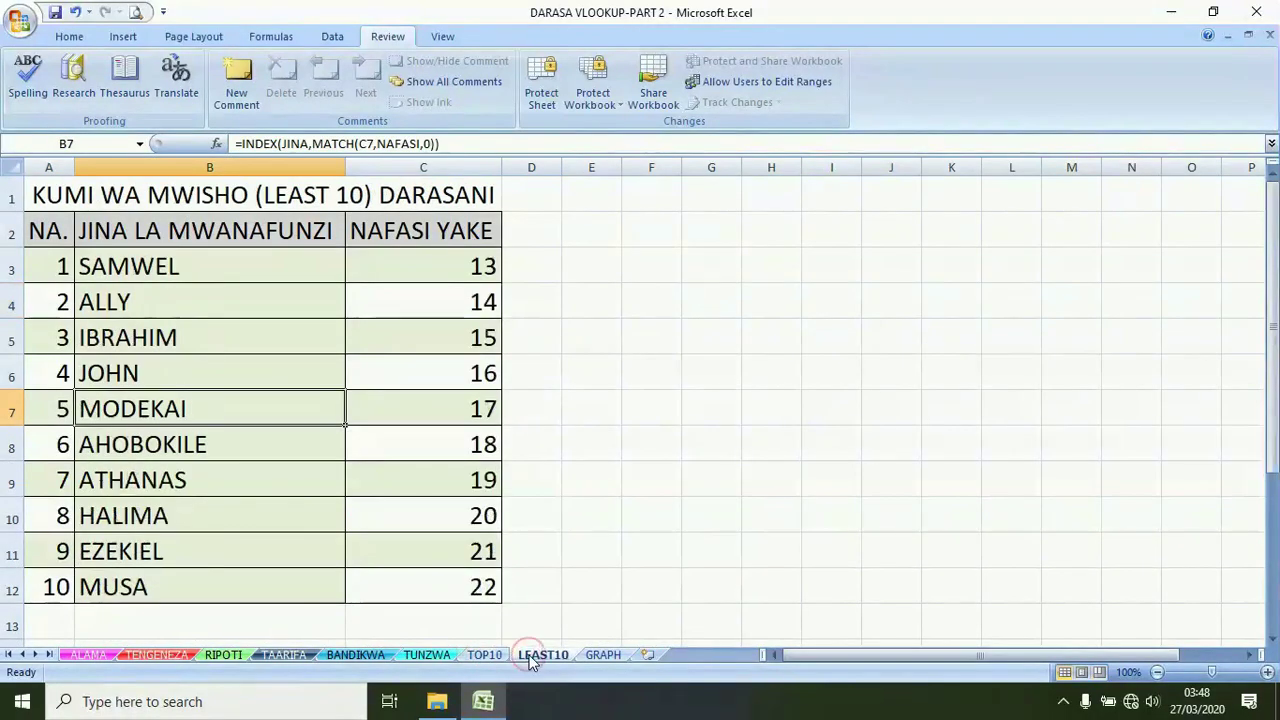
Protect the GRAPH sheet without a password, keeping the default permissions, and save the workbook
left_click(600, 656)
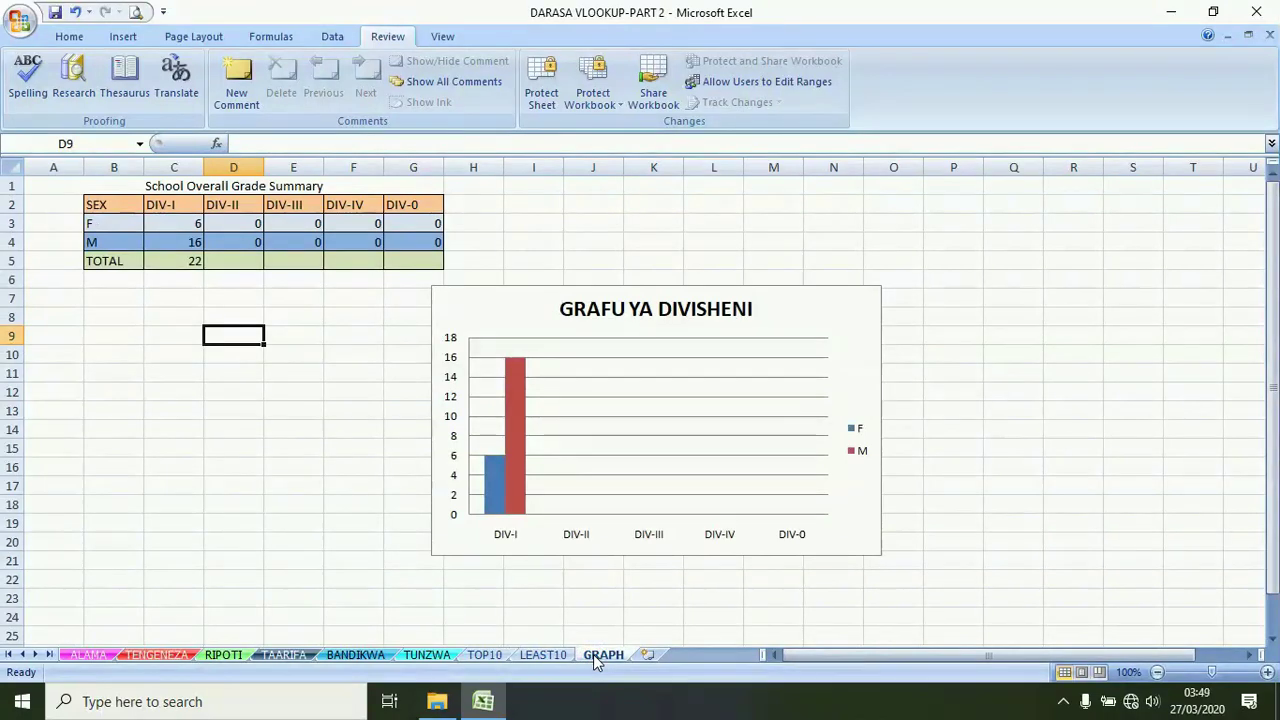
left_click(541, 80)
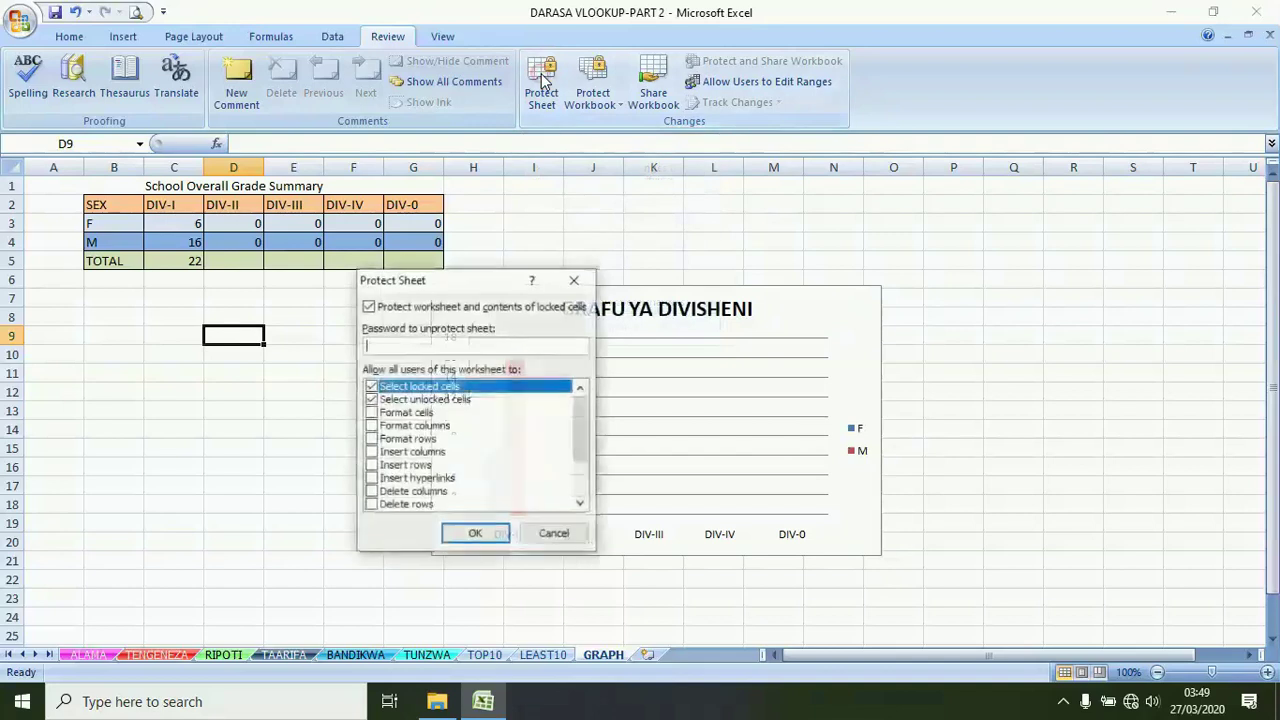
left_click(478, 533)
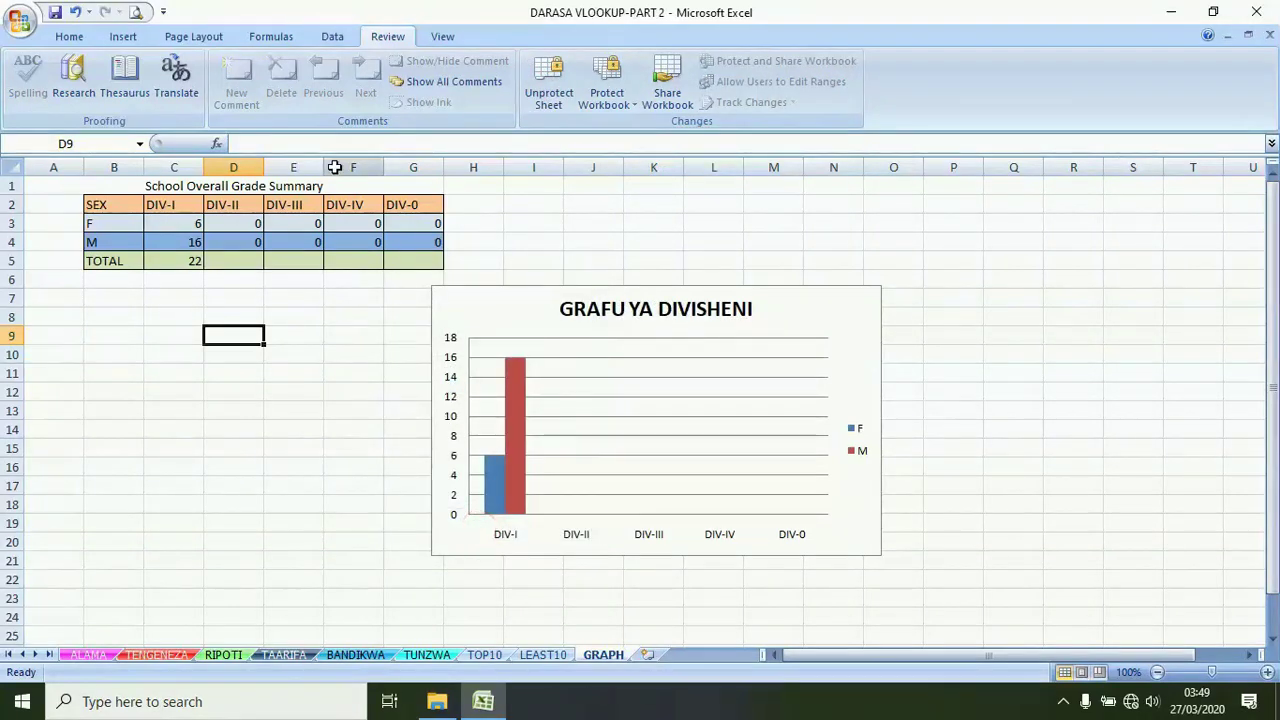
left_click(55, 14)
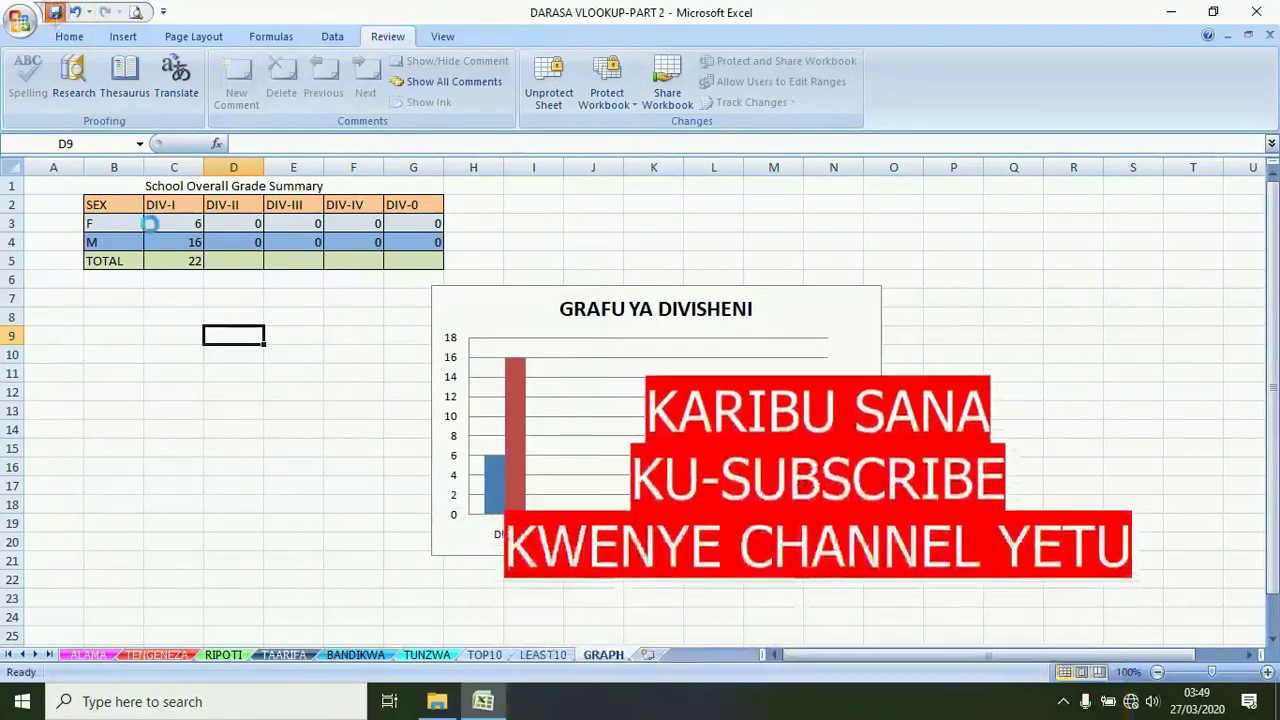
View the TOP10, LEAST10 and GRAPH sheets once more
left_click(486, 654)
left_click(543, 655)
left_click(601, 655)
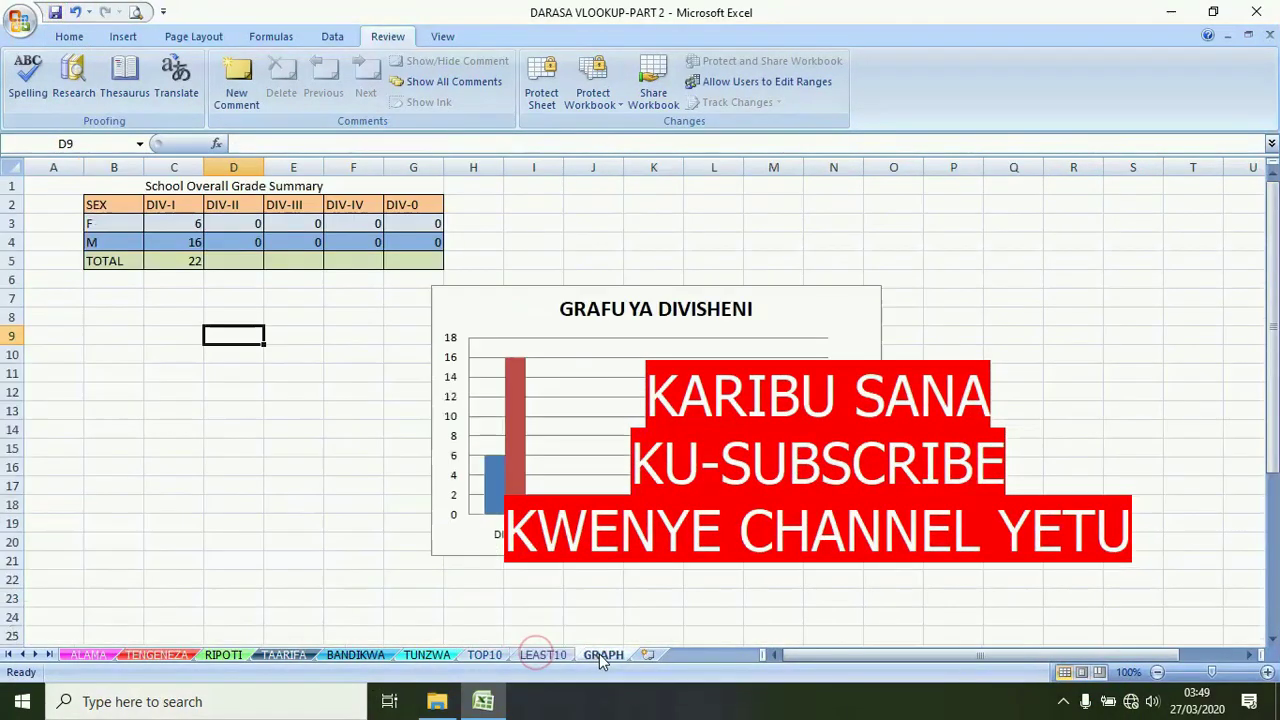